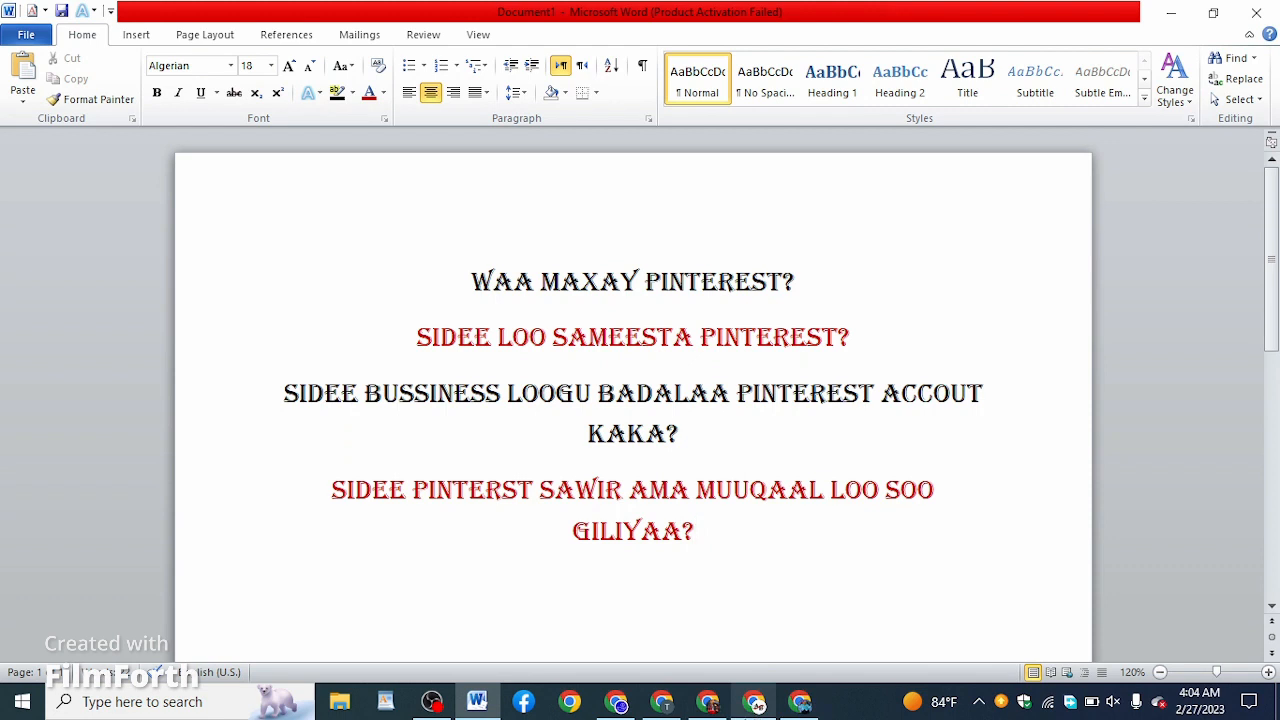
- Switch to the Word document and review its list of Pinterest questions down to the last line
{"action": "mouse_move", "coordinate": [757, 703]}
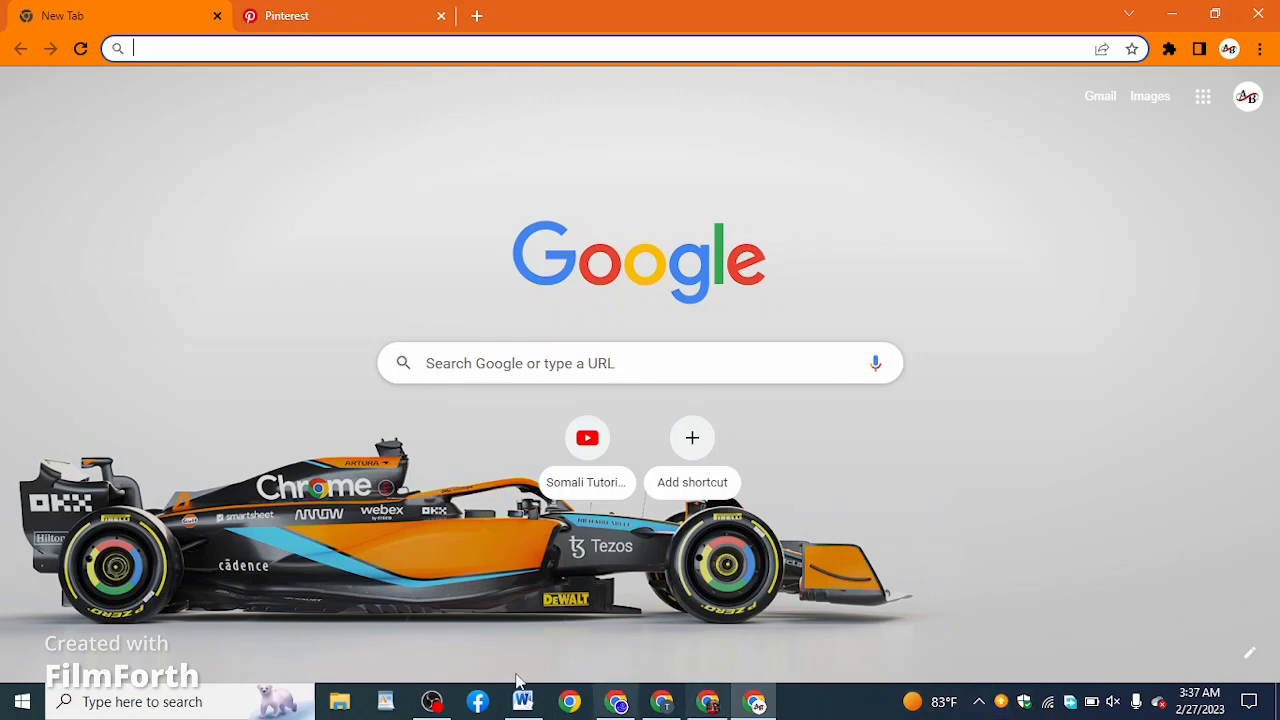
{"action": "left_click_drag", "start_coordinate": [521, 700], "coordinate": [477, 701]}
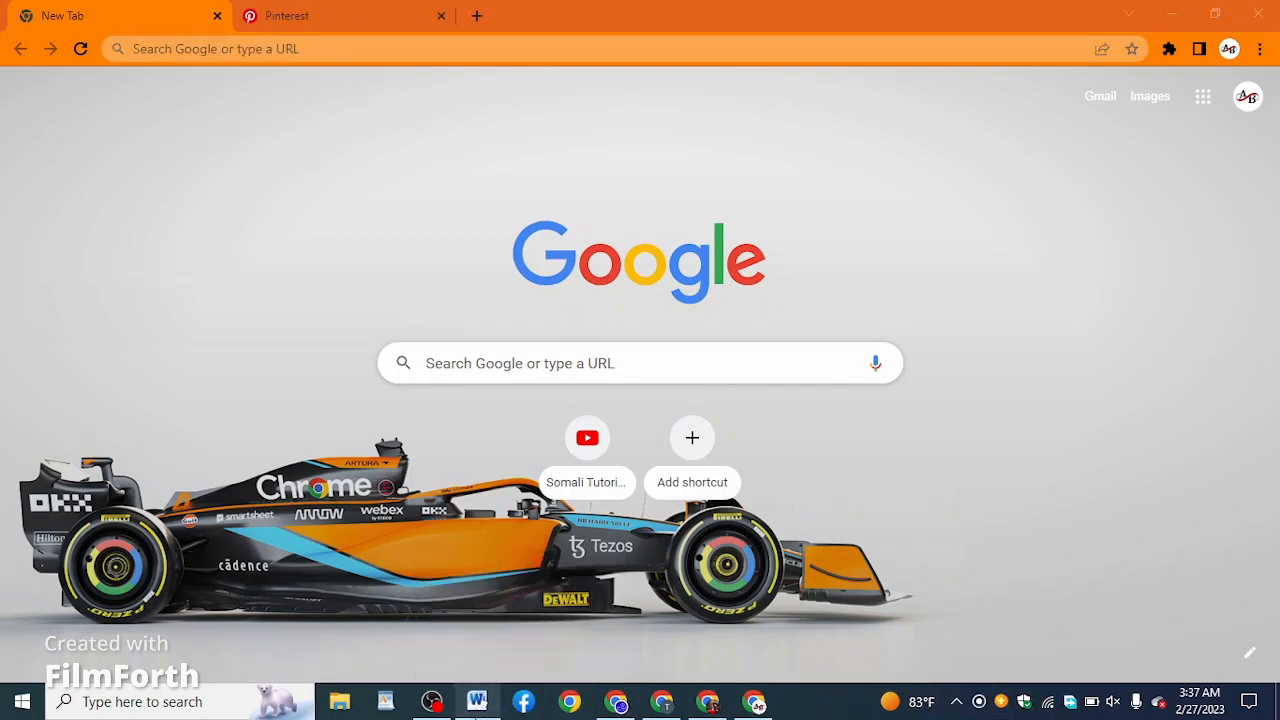
{"action": "left_click", "coordinate": [477, 701]}
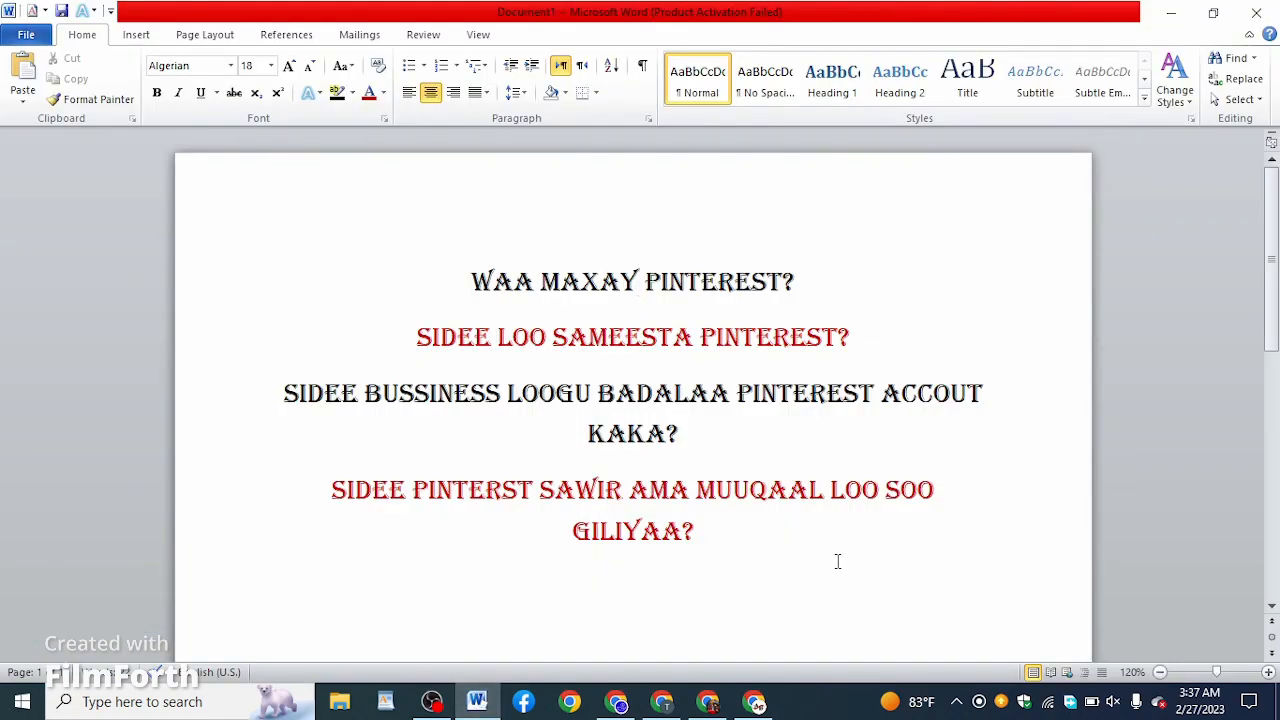
{"action": "double_click", "coordinate": [743, 520]}
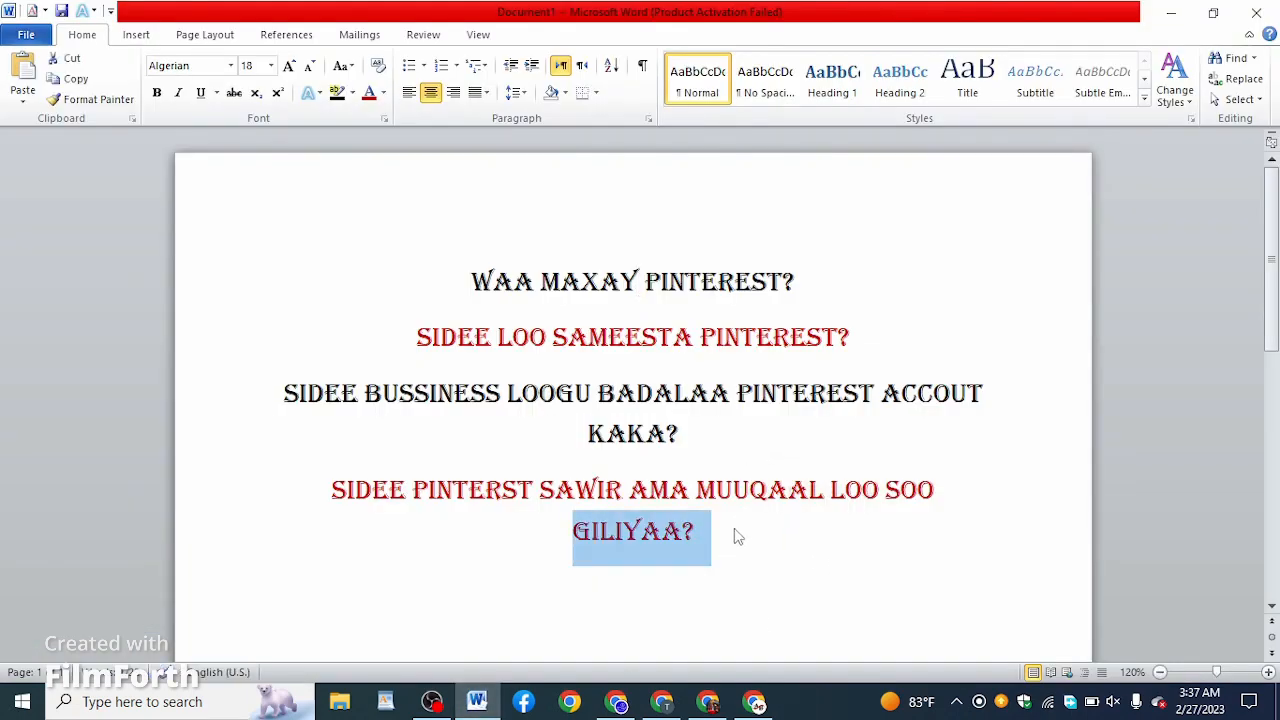
{"action": "left_click", "coordinate": [705, 528]}
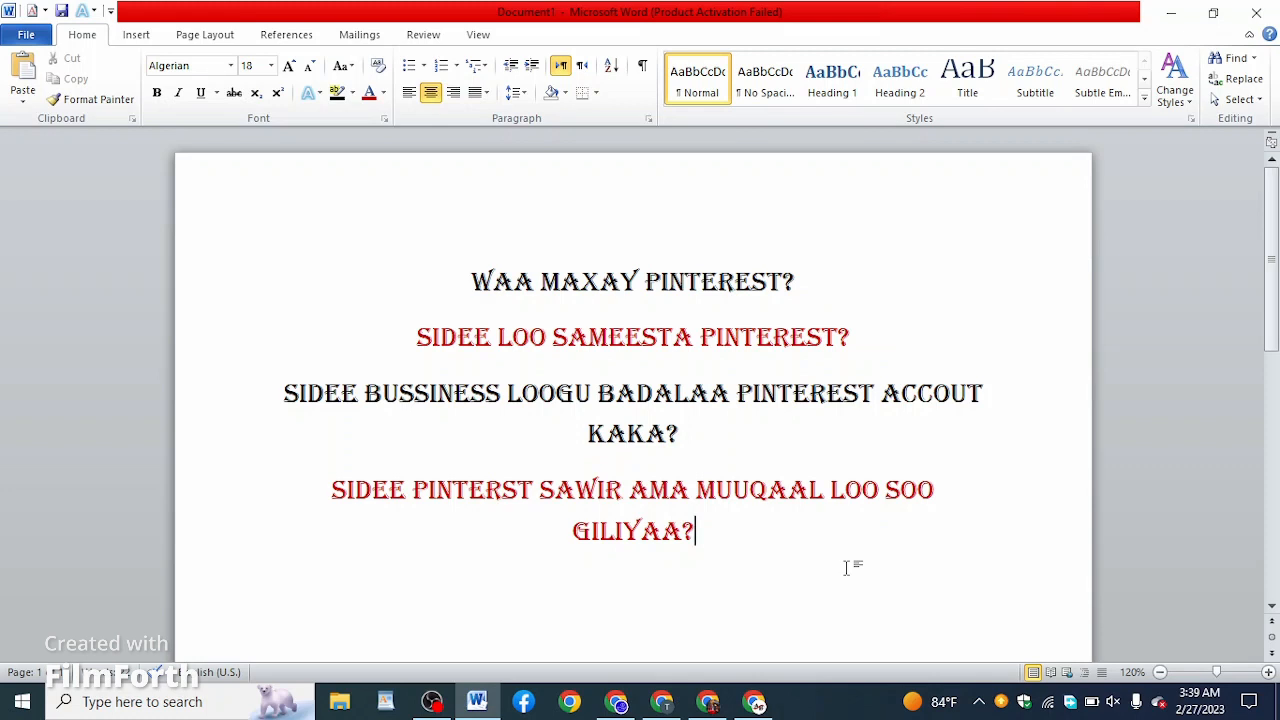
- Switch to the Pinterest home feed in Chrome, check the account options, and dismiss the phone app QR-code popup
{"action": "key", "text": "alt+Tab"}
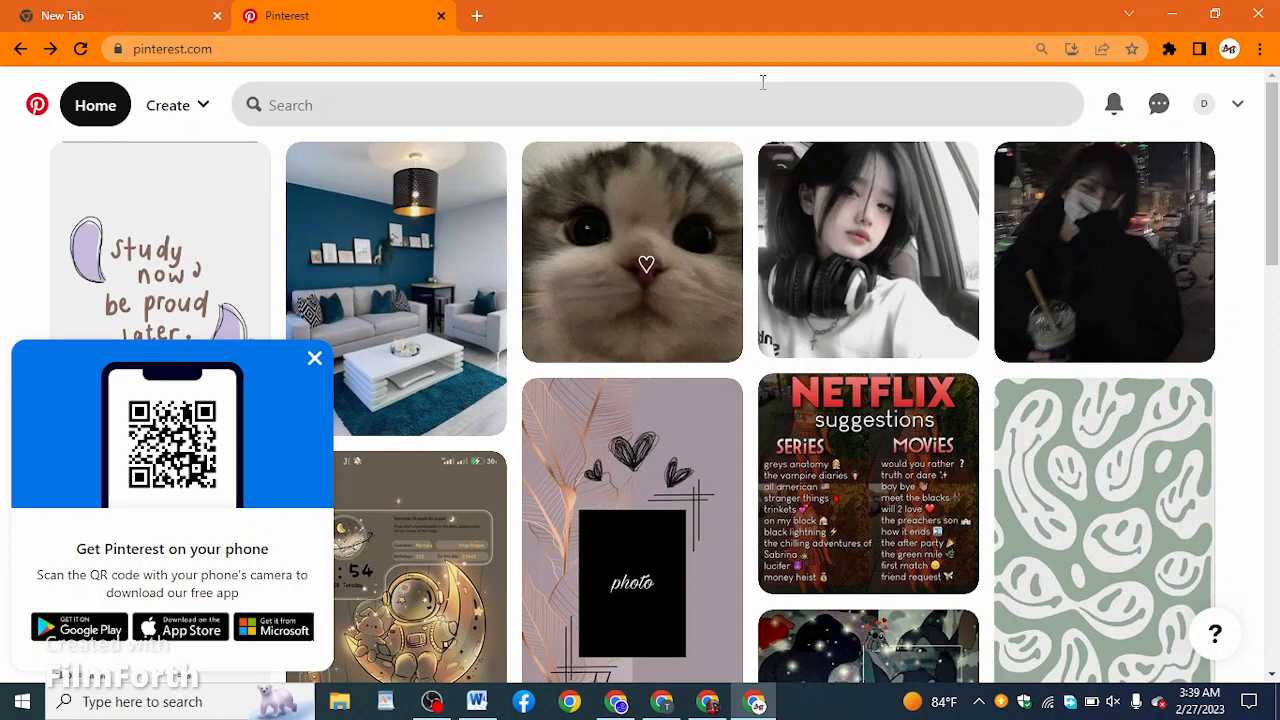
{"action": "left_click", "coordinate": [1237, 106]}
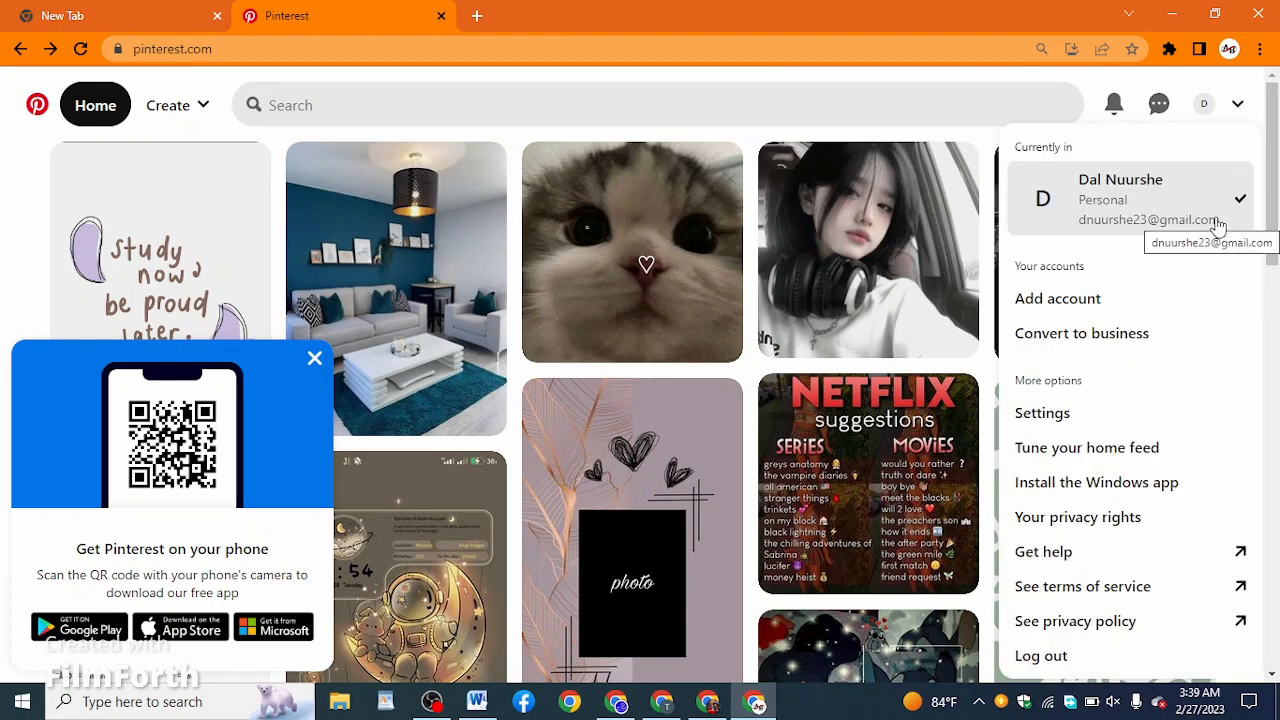
{"action": "left_click", "coordinate": [1237, 104]}
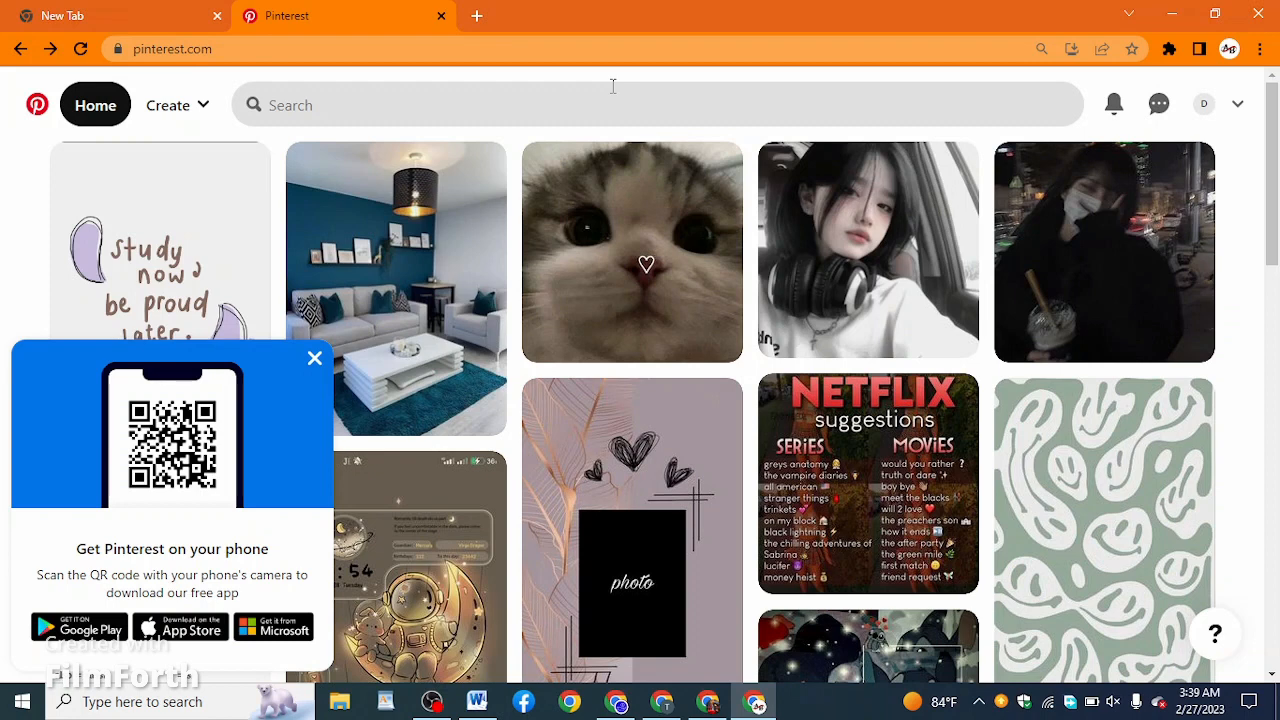
{"action": "left_click", "coordinate": [313, 360]}
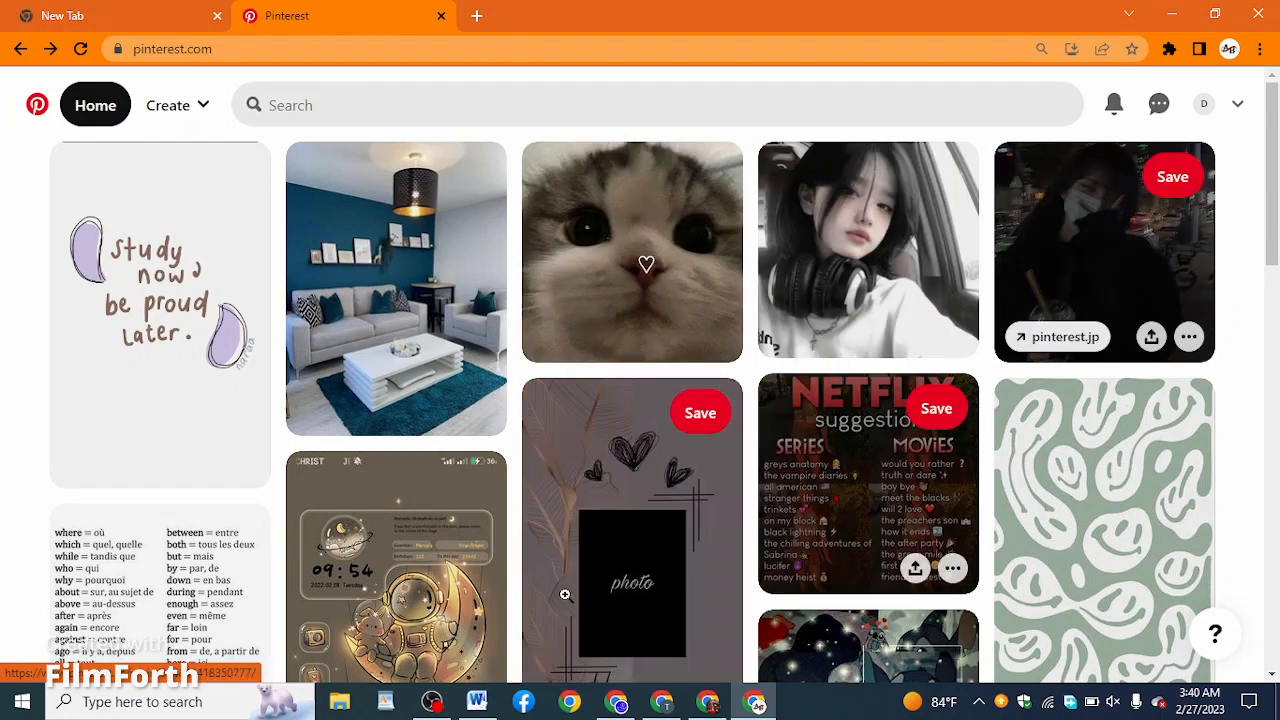
- Browse the Pinterest home feed, view the blank chat-conversation pin with its comments, and return to the feed
{"action": "scroll", "coordinate": [565, 594], "scroll_direction": "down", "scroll_amount": 7}
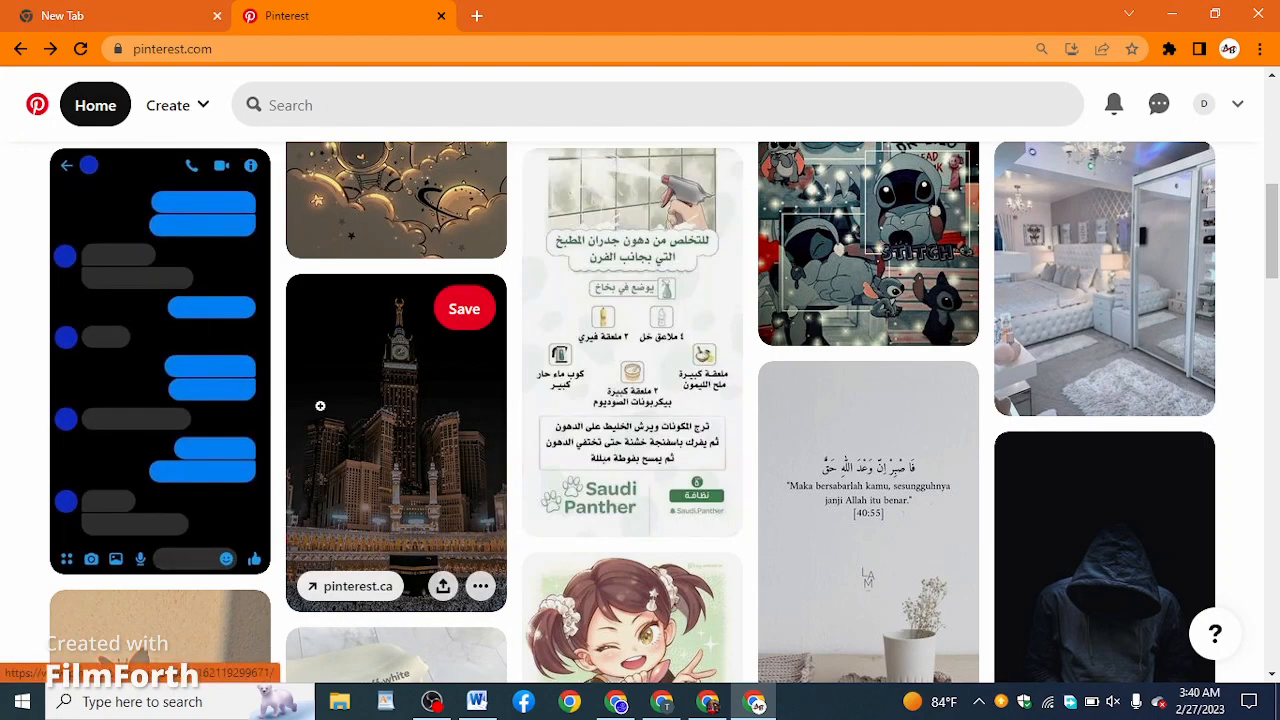
{"action": "scroll", "coordinate": [593, 438], "scroll_direction": "up", "scroll_amount": 3}
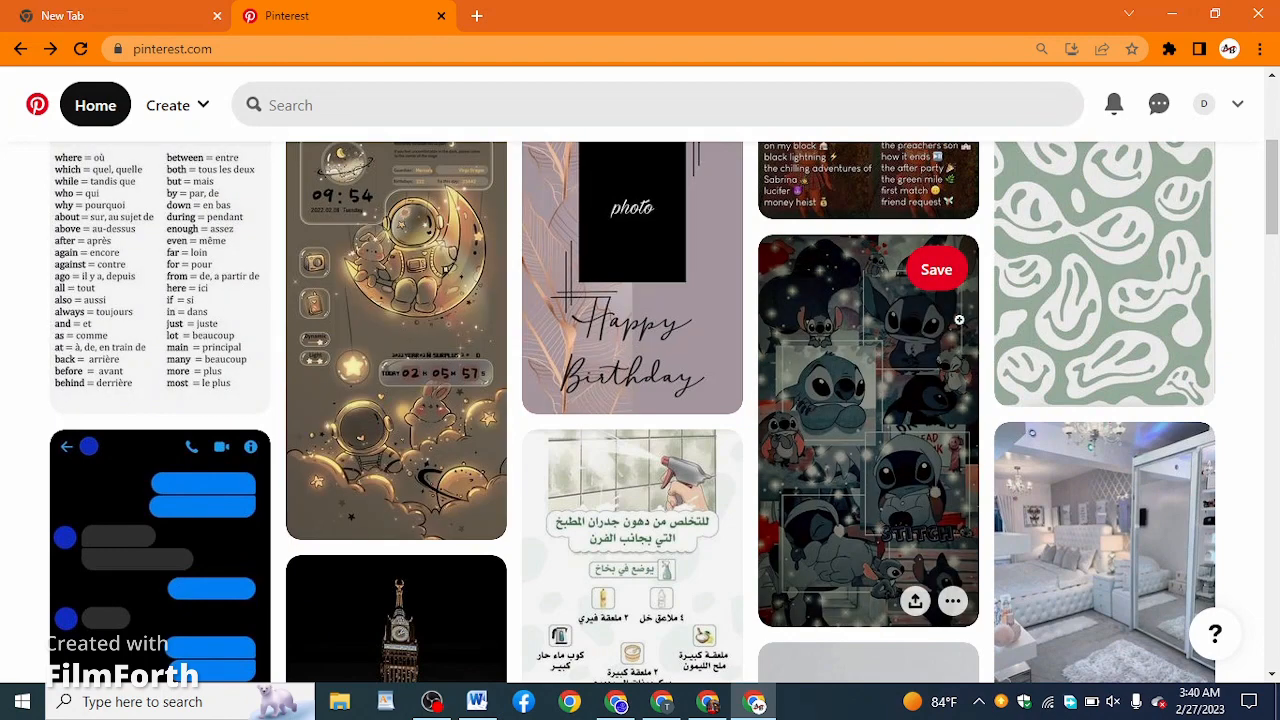
{"action": "scroll", "coordinate": [119, 499], "scroll_direction": "down", "scroll_amount": 1}
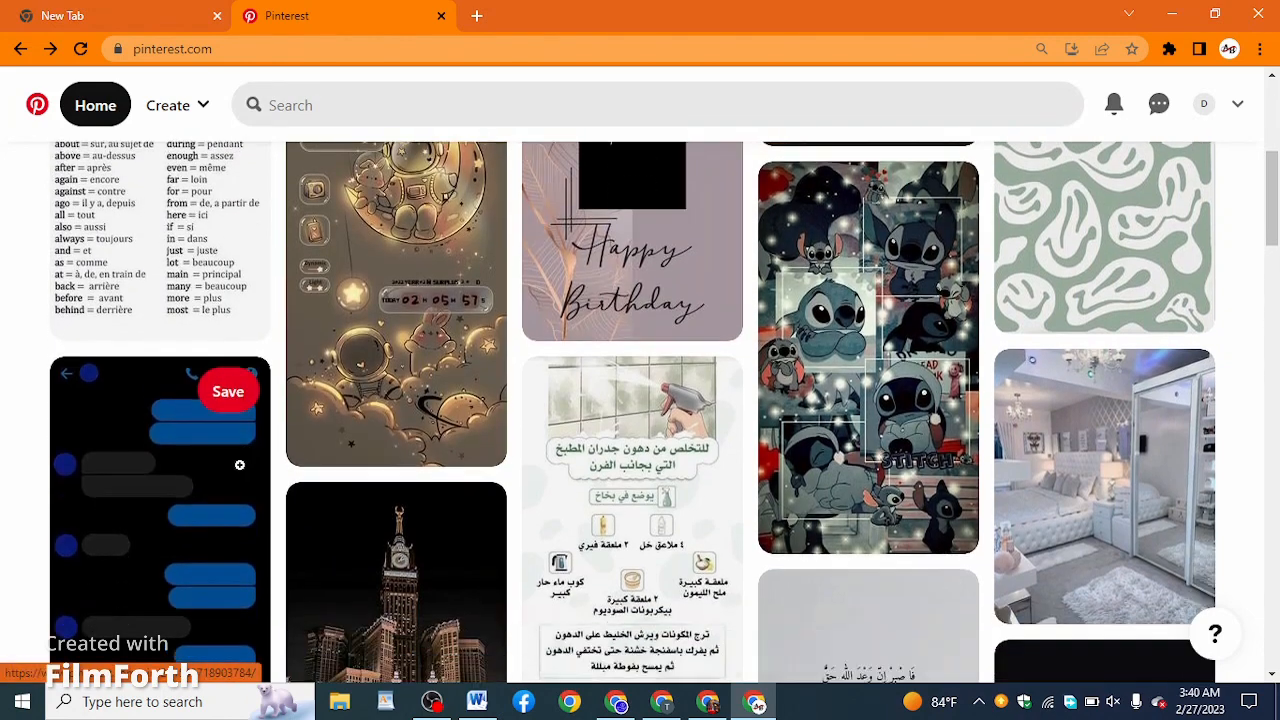
{"action": "left_click", "coordinate": [119, 499]}
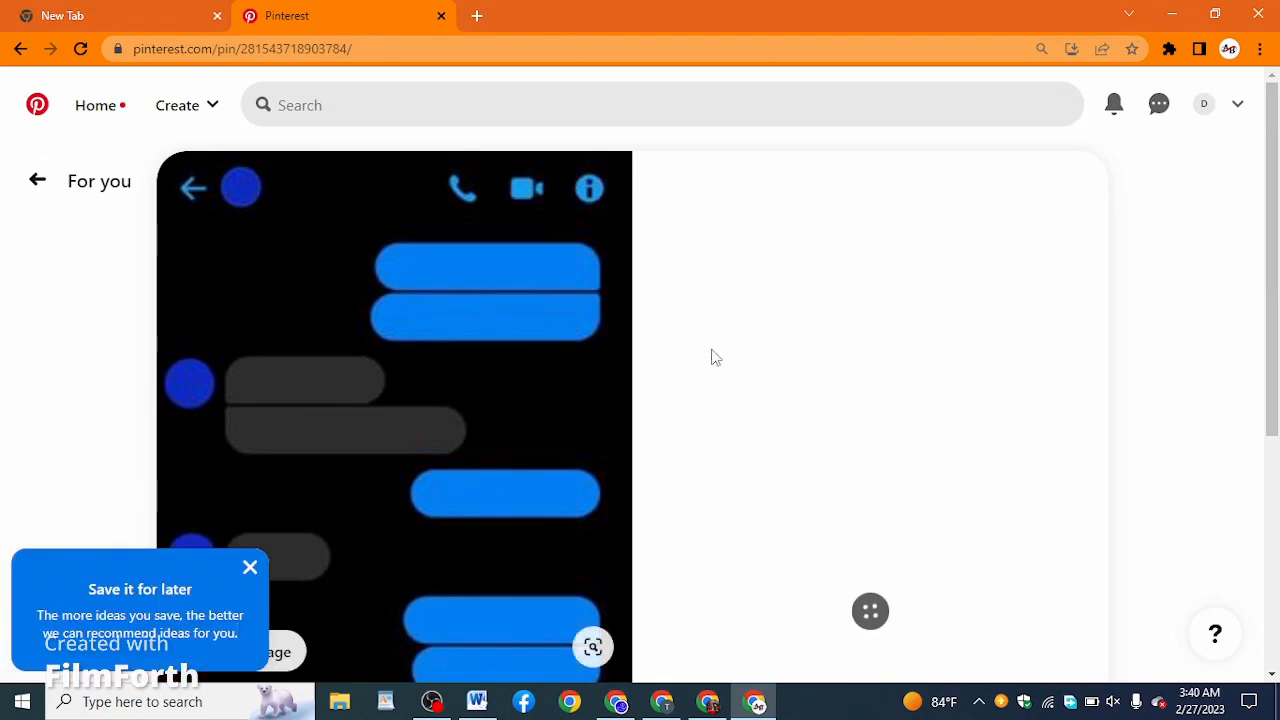
{"action": "scroll", "coordinate": [865, 325], "scroll_direction": "down", "scroll_amount": 2}
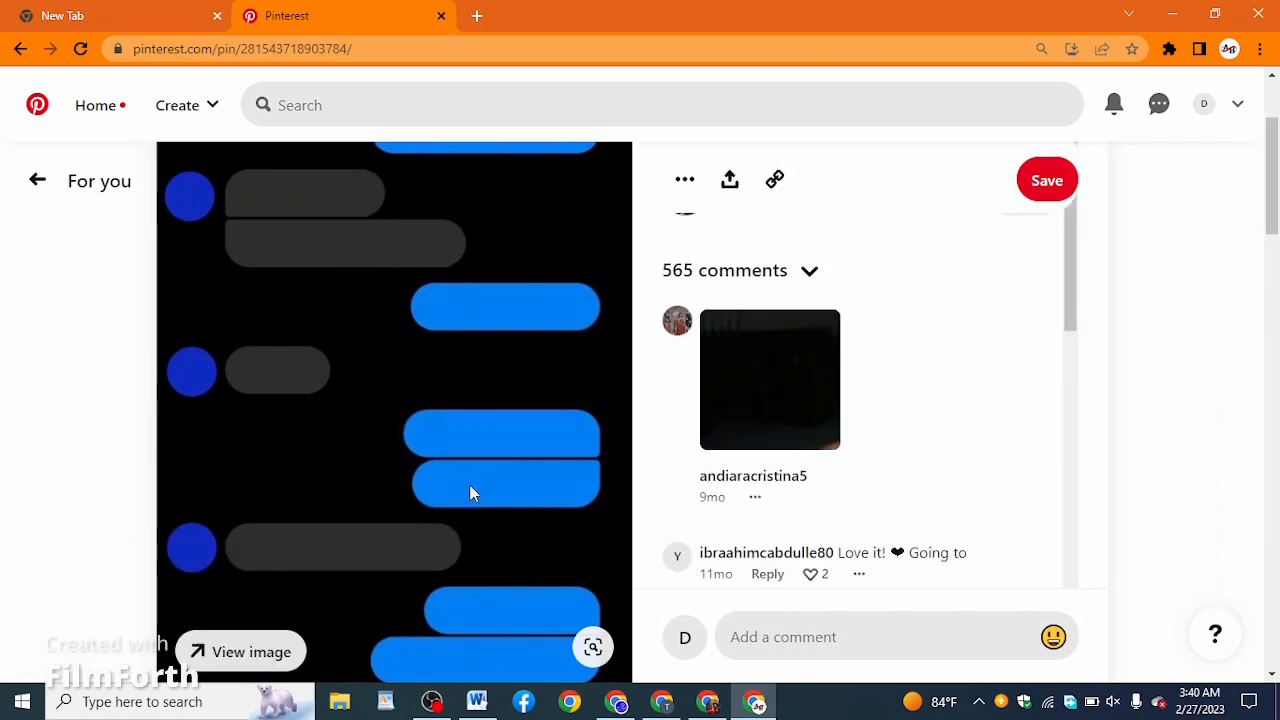
{"action": "left_click", "coordinate": [49, 180]}
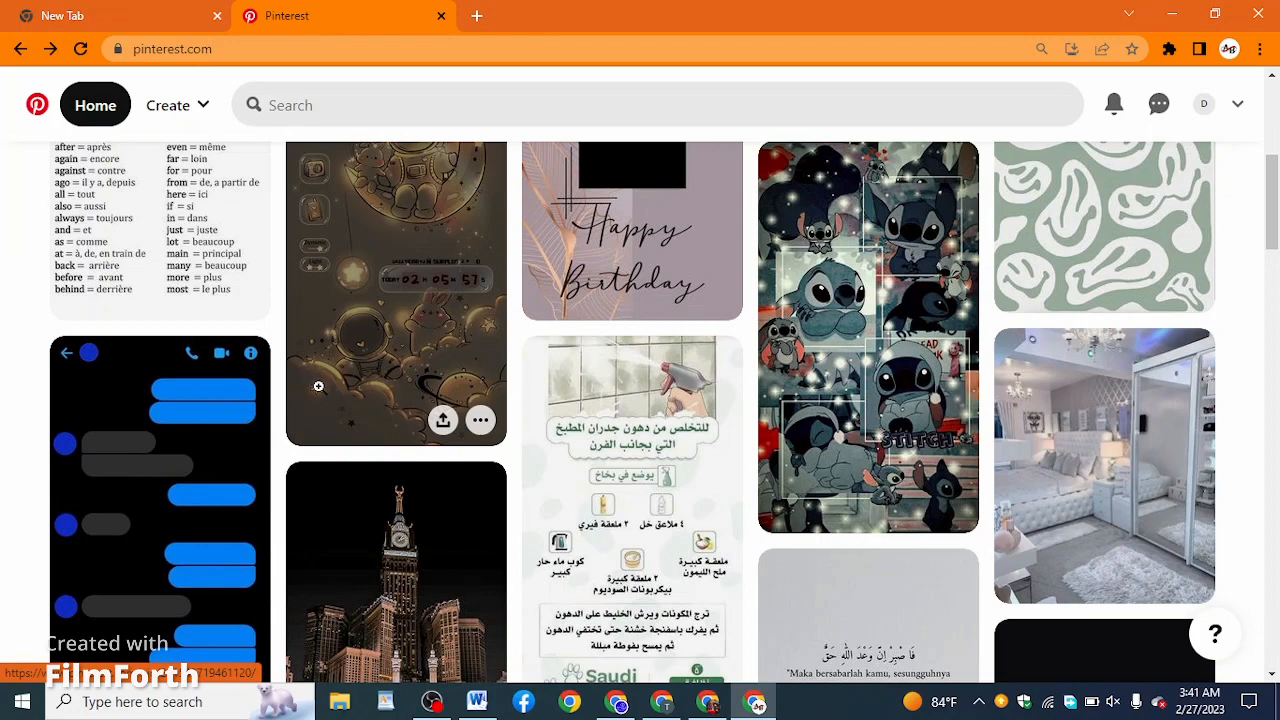
- Switch to the Chrome window showing the Somali Tutorials YouTube channel, search for "pinterest" in a new tab, and open the Pinterest site
{"action": "left_click", "coordinate": [474, 704]}
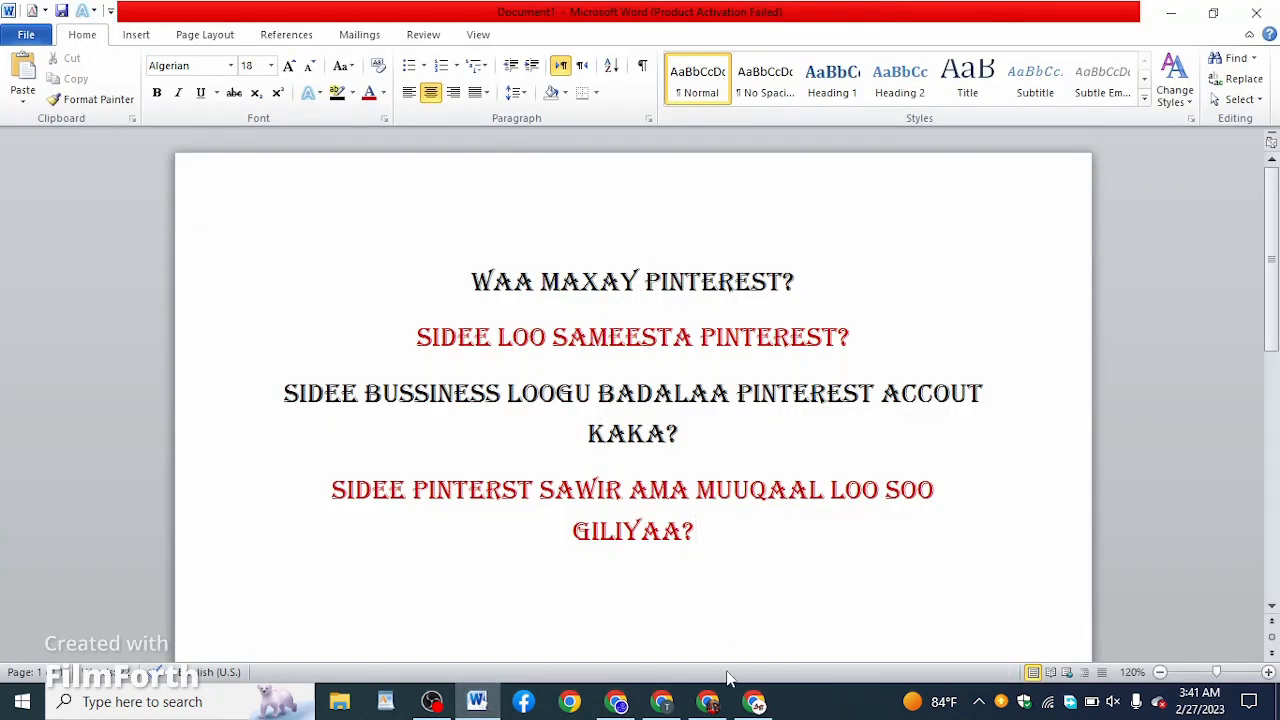
{"action": "left_click", "coordinate": [708, 704]}
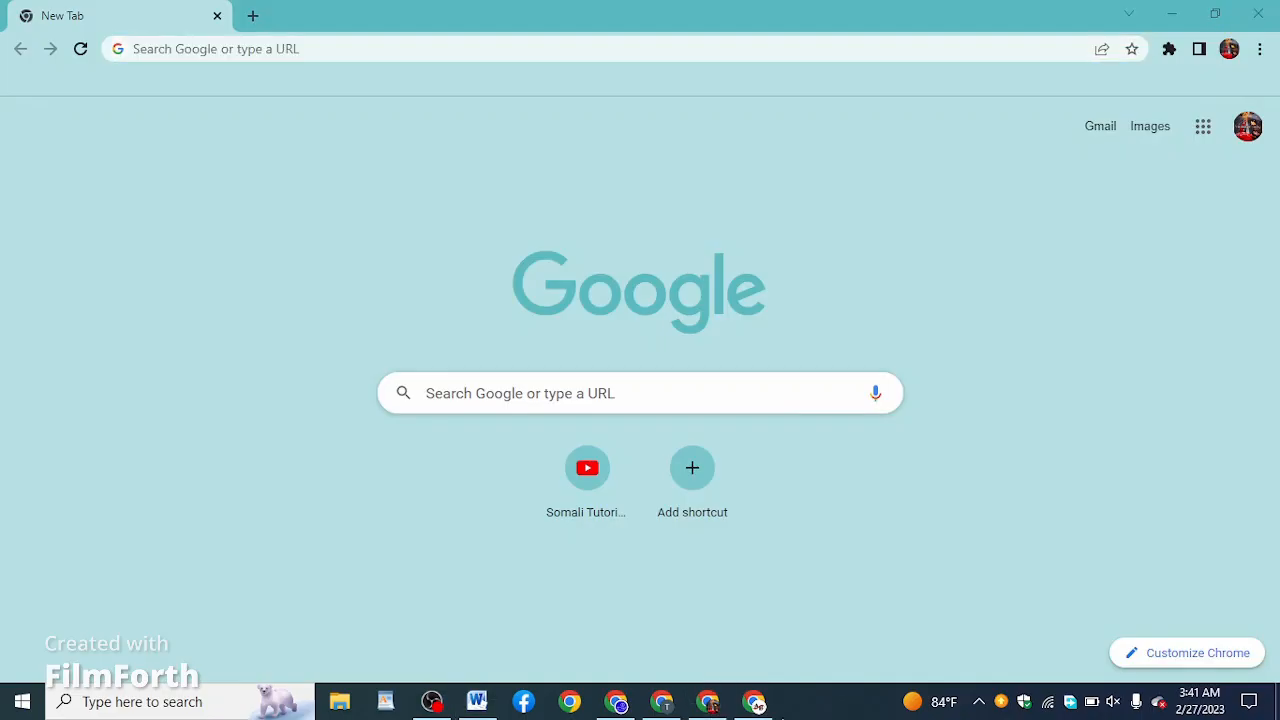
{"action": "left_click", "coordinate": [666, 706]}
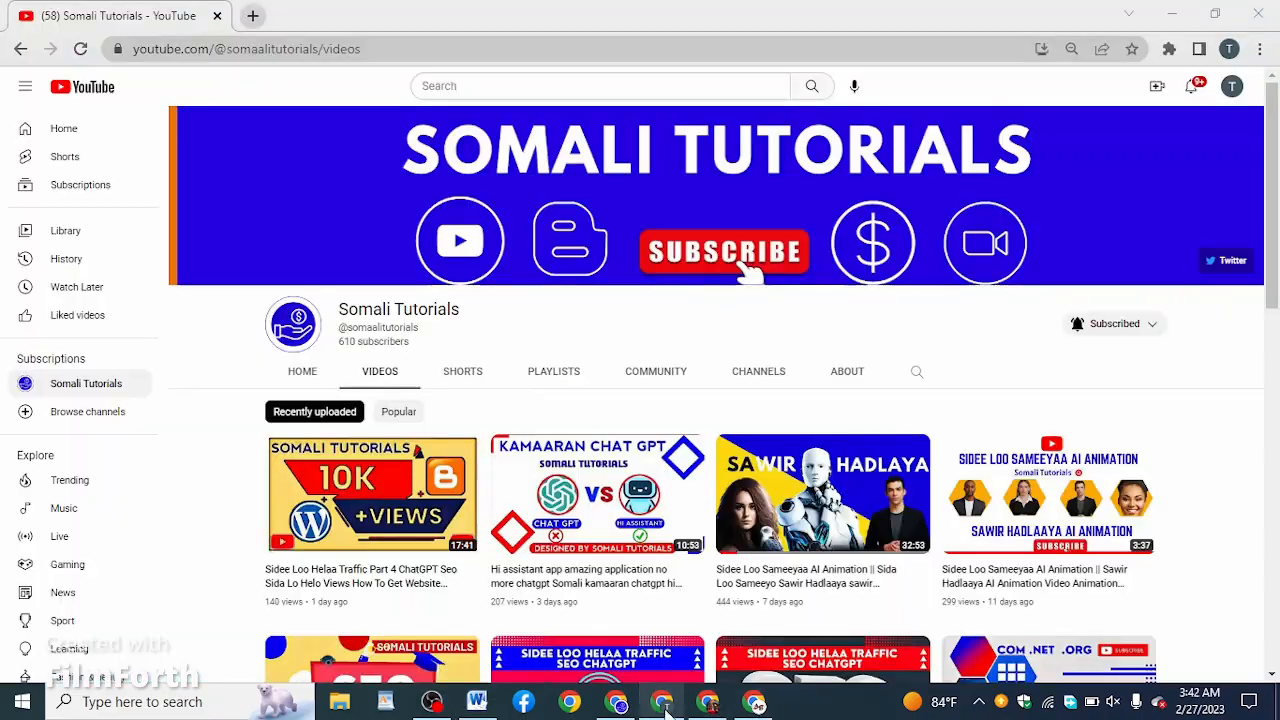
{"action": "left_click", "coordinate": [252, 15]}
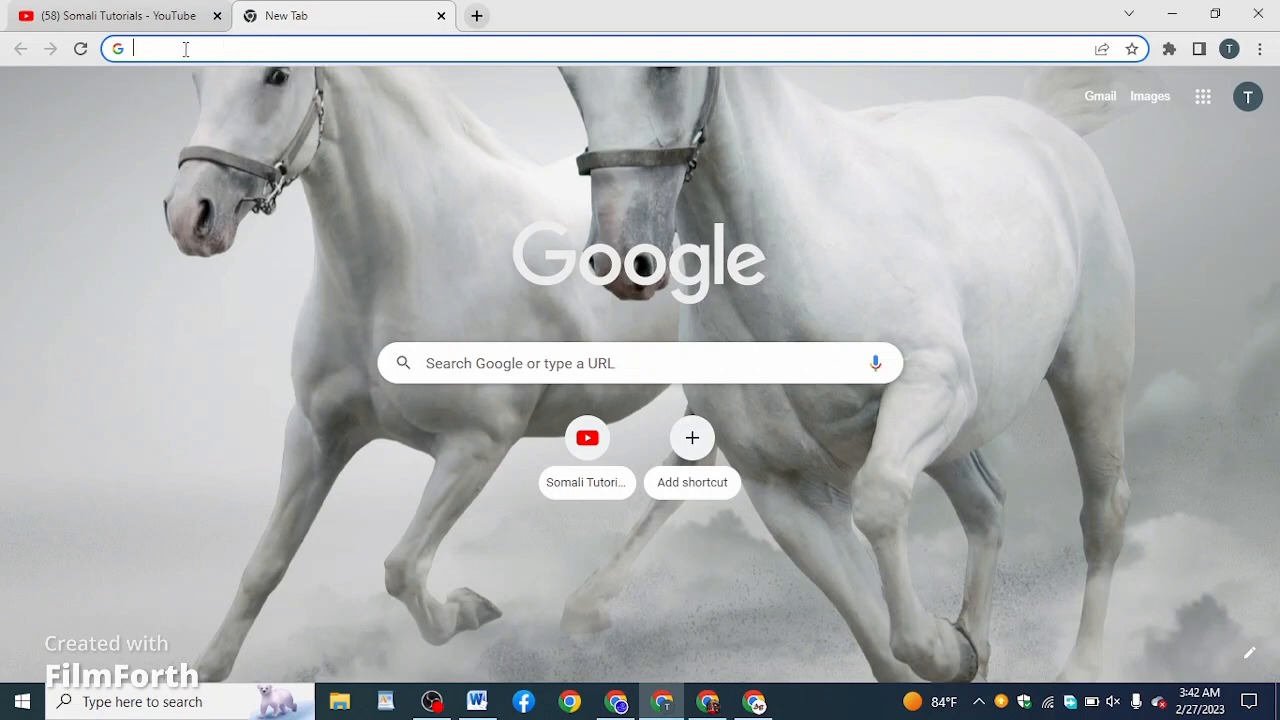
{"action": "type", "text": "pi"}
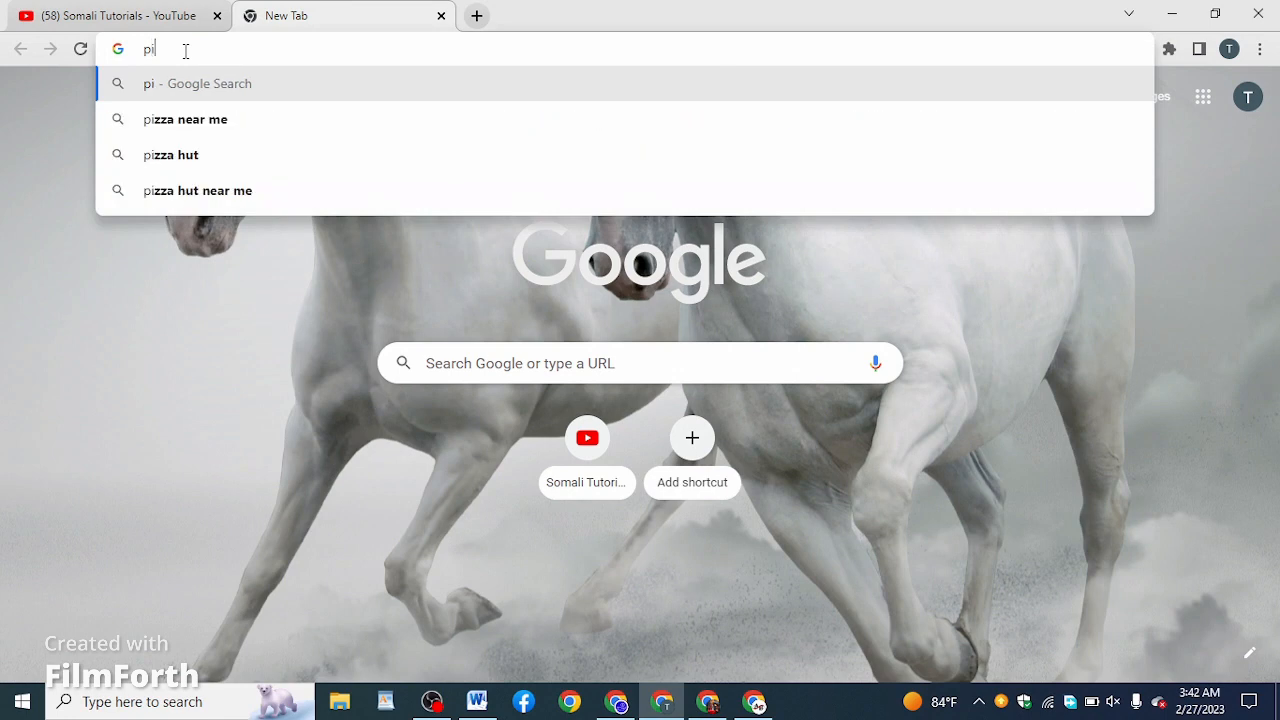
{"action": "type", "text": "nterest"}
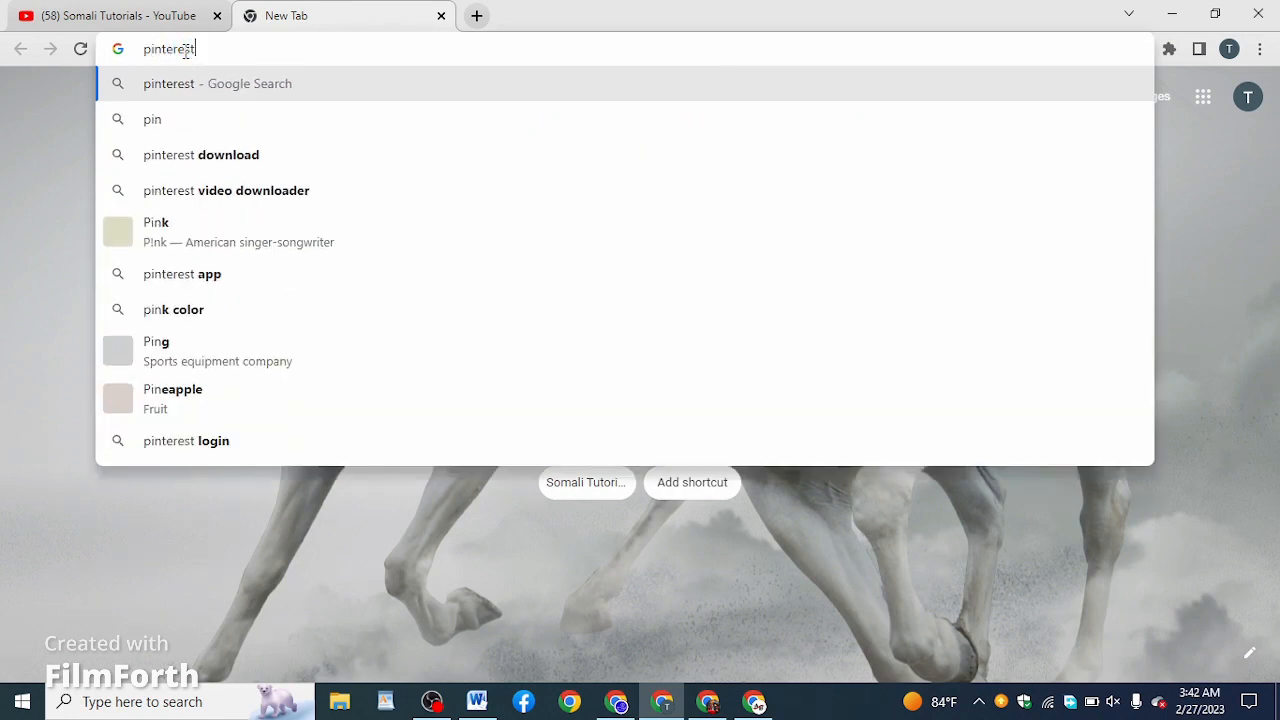
{"action": "left_click", "coordinate": [227, 84]}
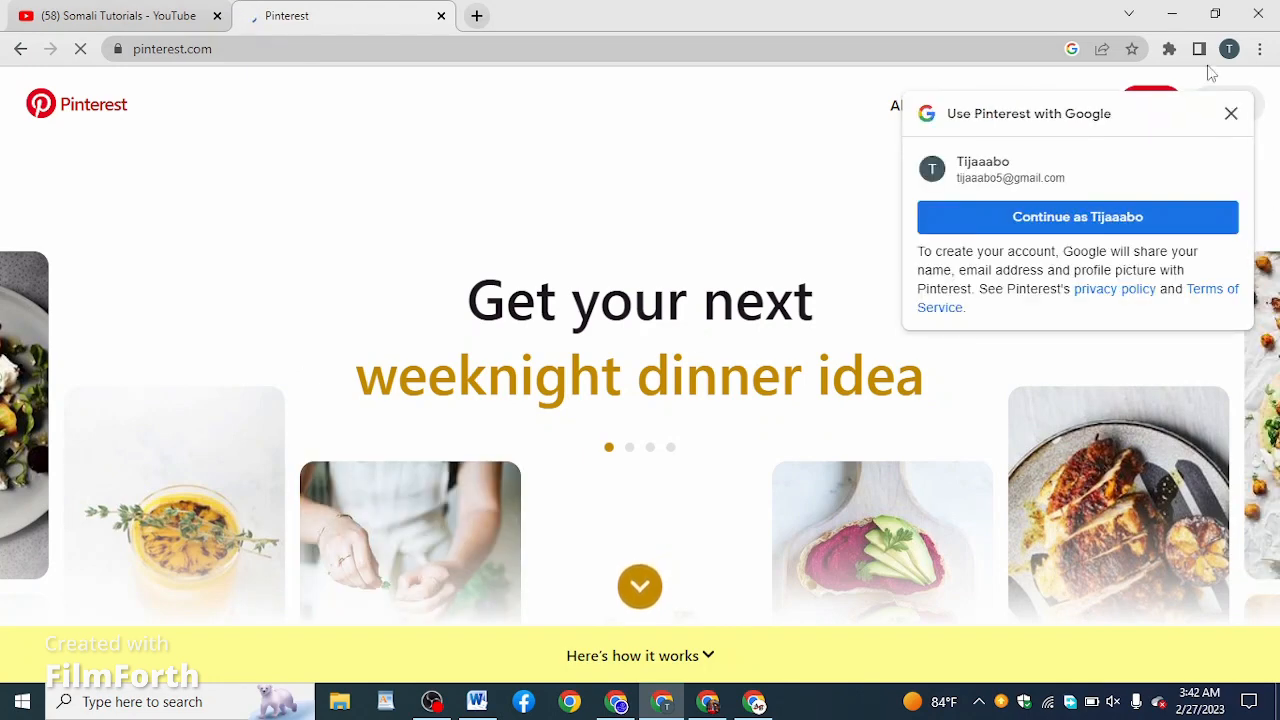
- Dismiss the Google account prompt, start a Pinterest sign-up, and register by continuing with the Google account
{"action": "left_click", "coordinate": [1231, 113]}
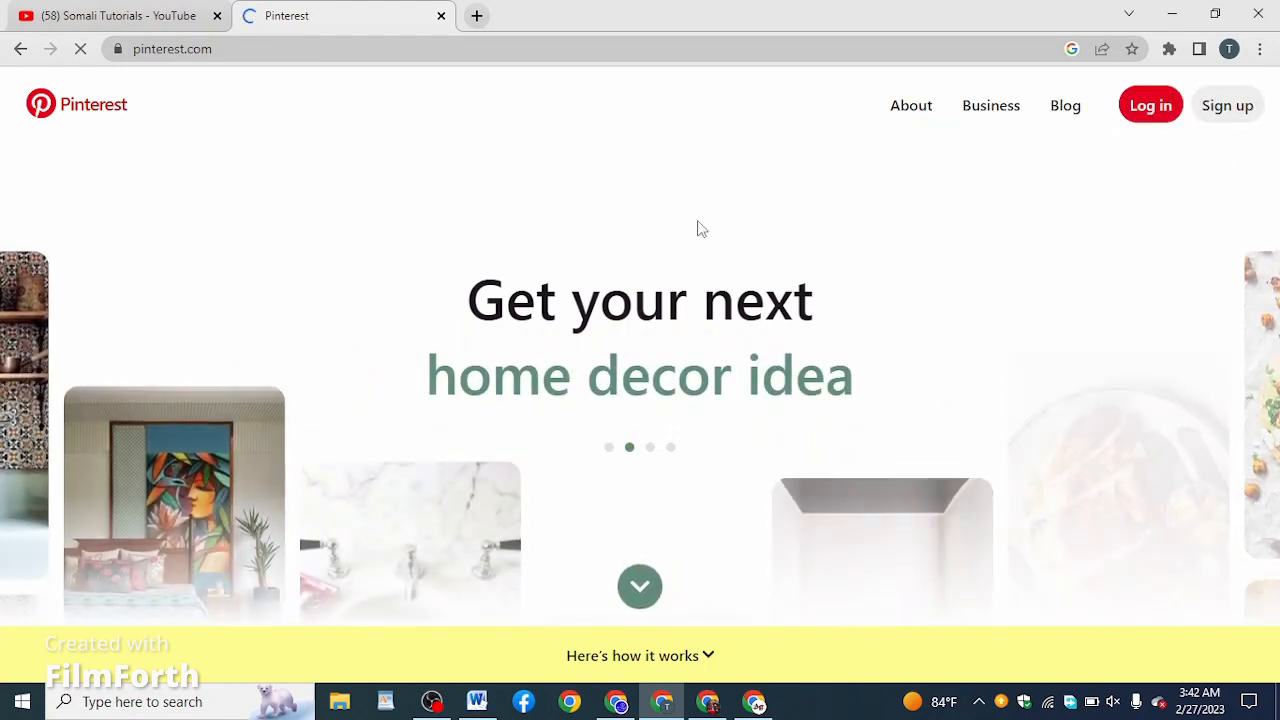
{"action": "left_click", "coordinate": [1227, 106]}
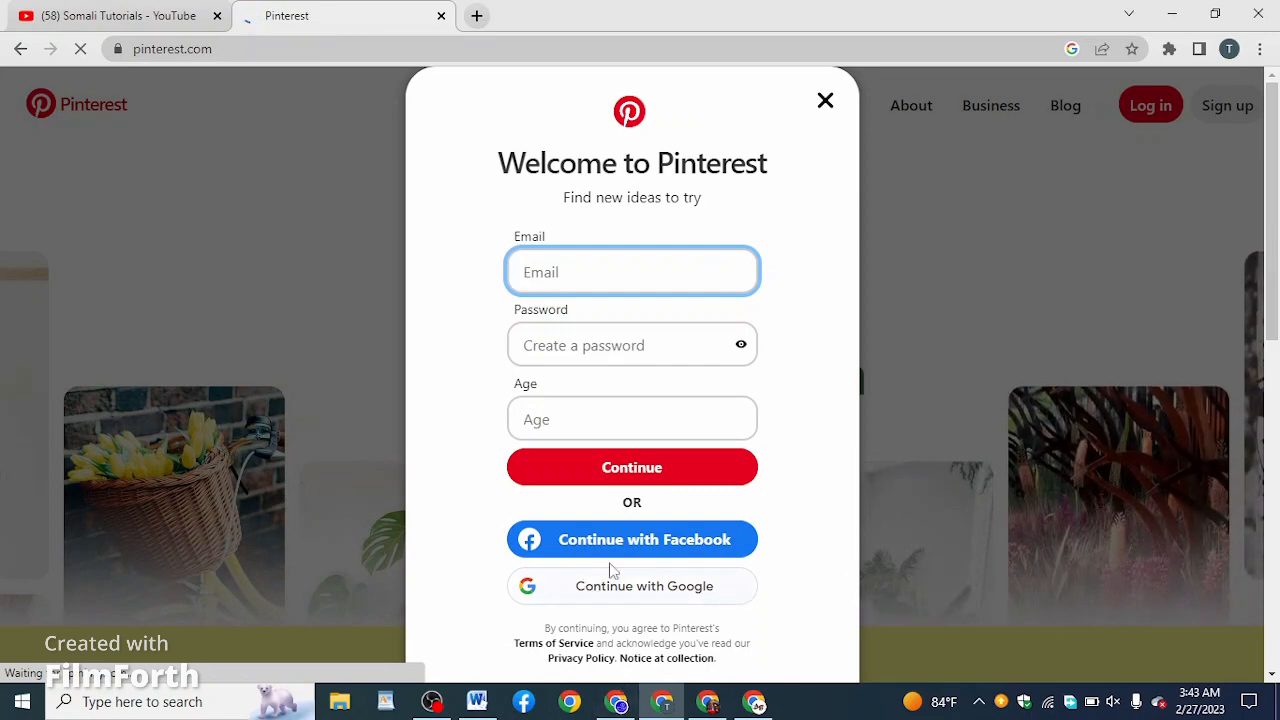
{"action": "left_click", "coordinate": [566, 596]}
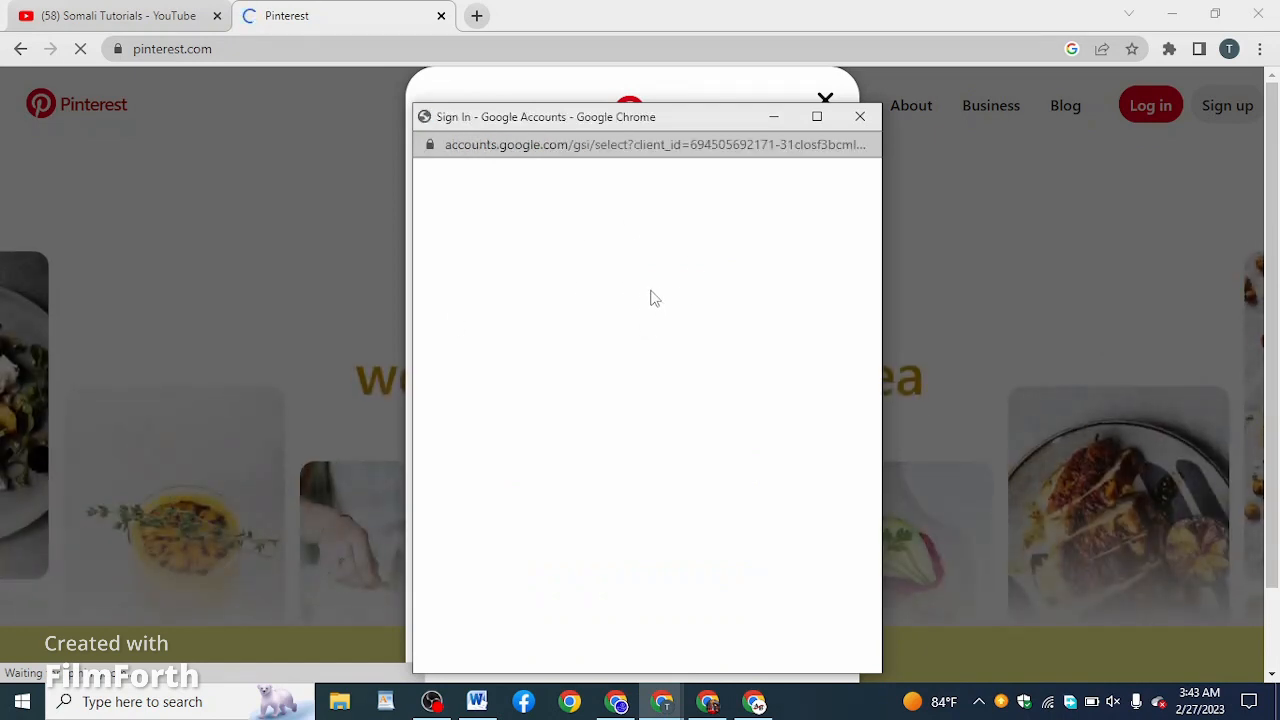
{"action": "left_click", "coordinate": [576, 408]}
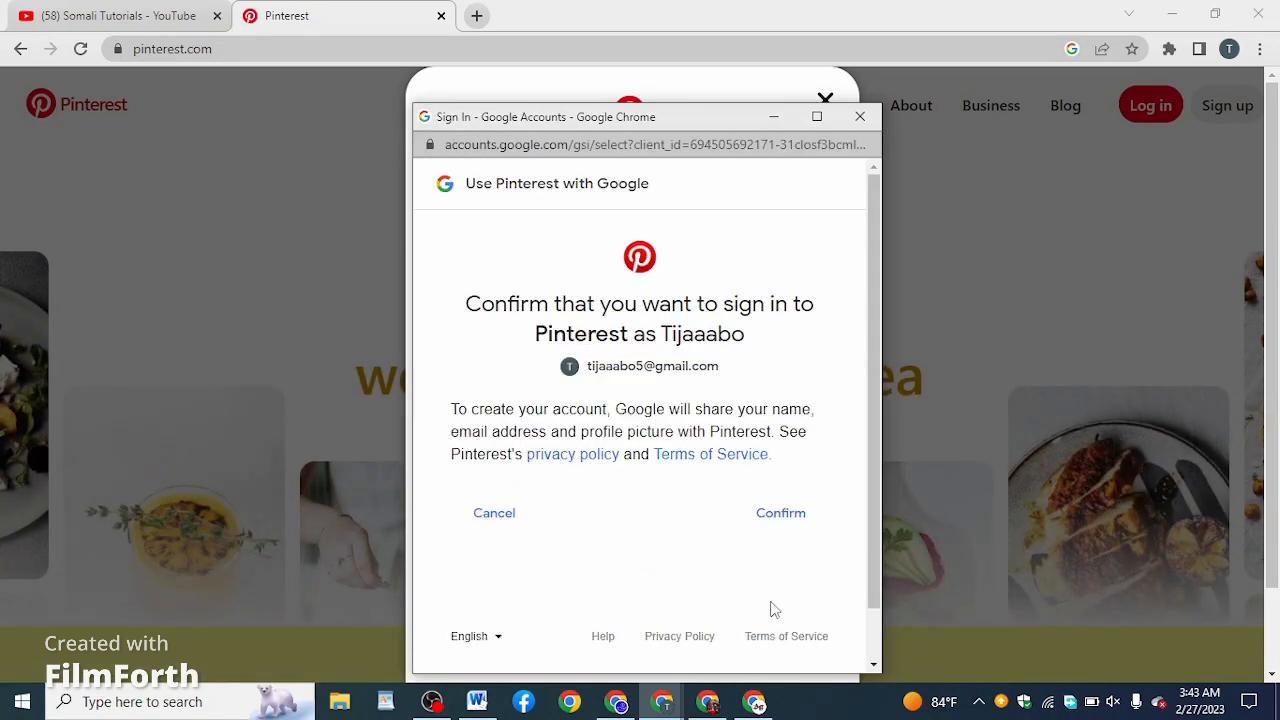
{"action": "left_click", "coordinate": [774, 518]}
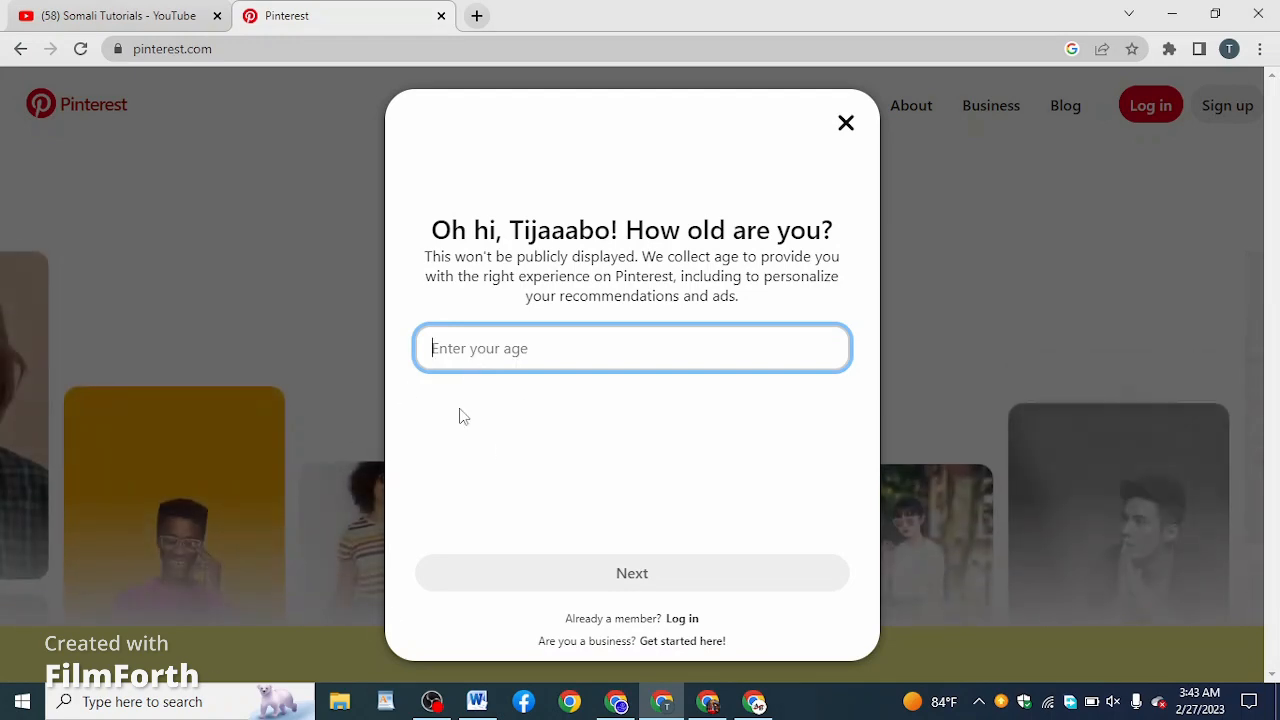
- Enter 70 as the age for the new account and proceed past the welcome screen
{"action": "type", "text": "70"}
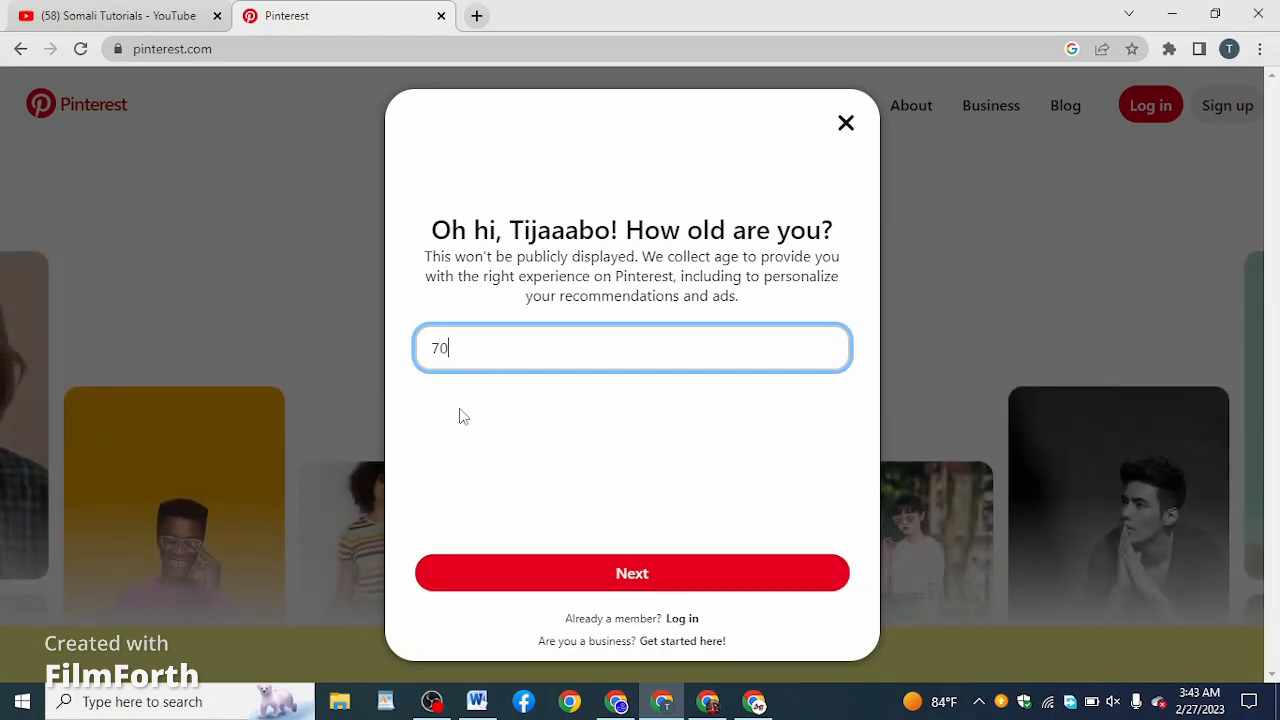
{"action": "left_click", "coordinate": [731, 564]}
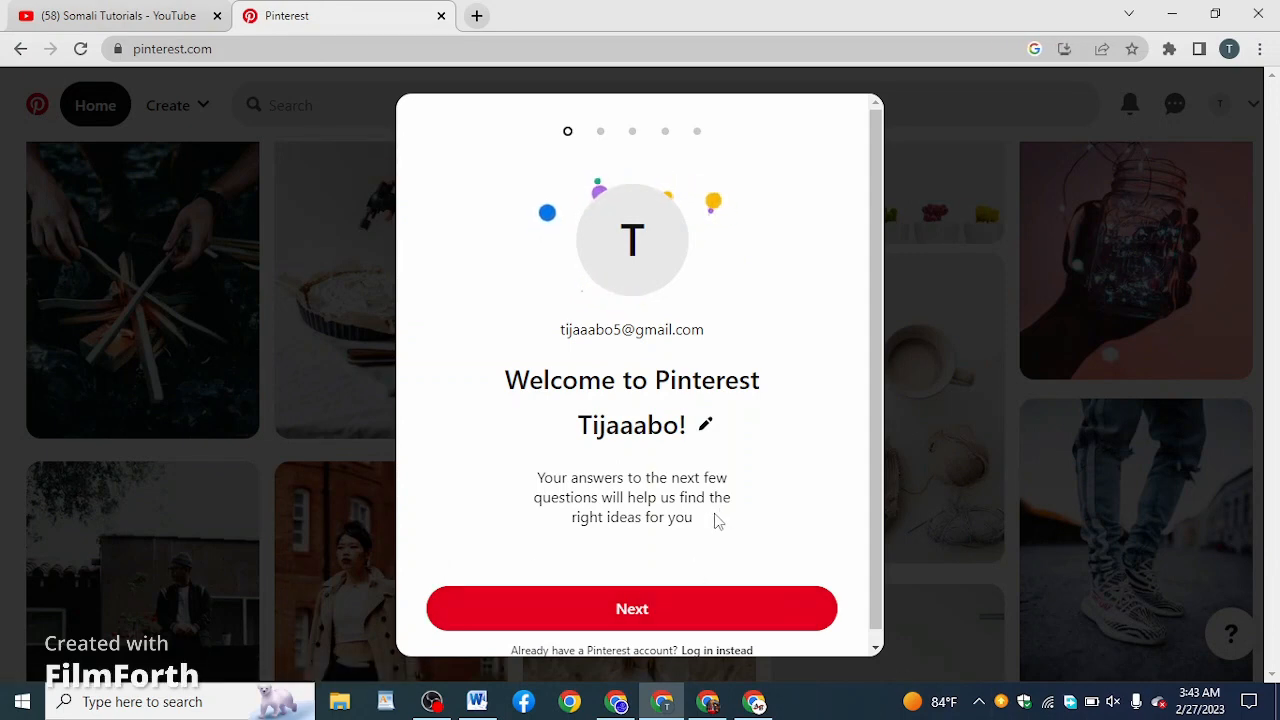
{"action": "left_click", "coordinate": [595, 607]}
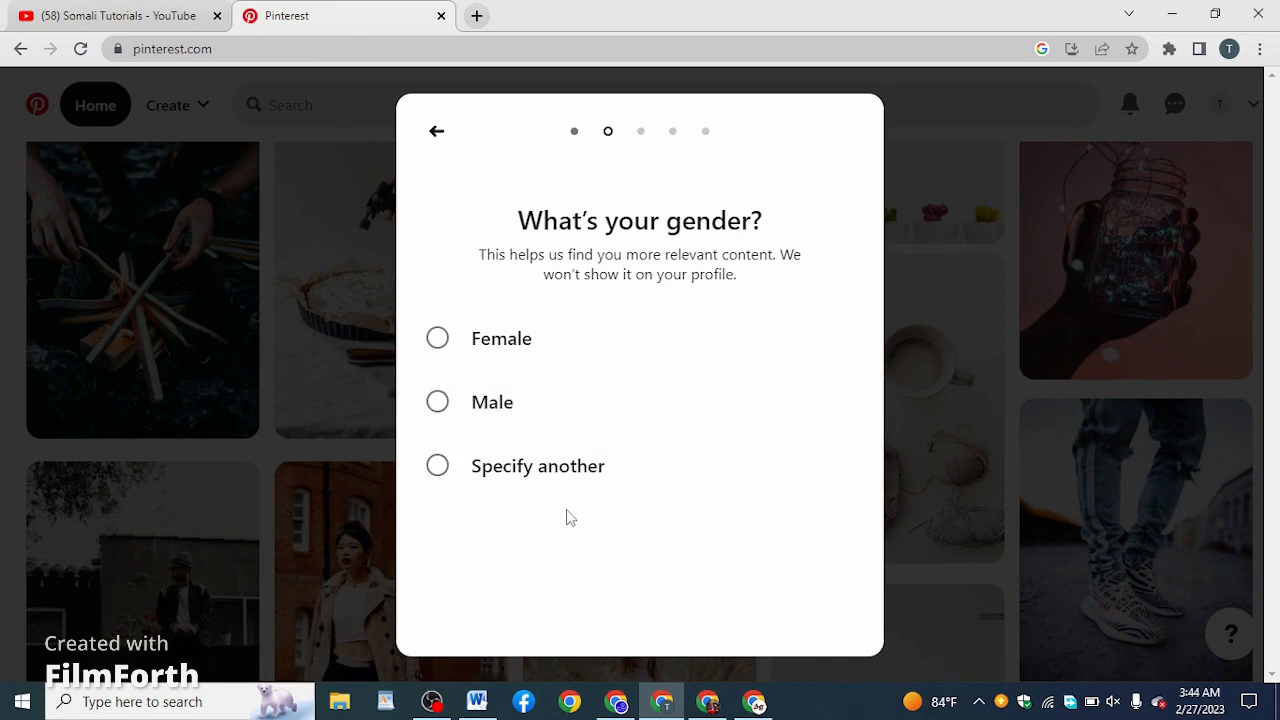
- Set the gender to Male and accept English (US) and Somalia (Soomaaliya) as the language and country
{"action": "left_click", "coordinate": [436, 405]}
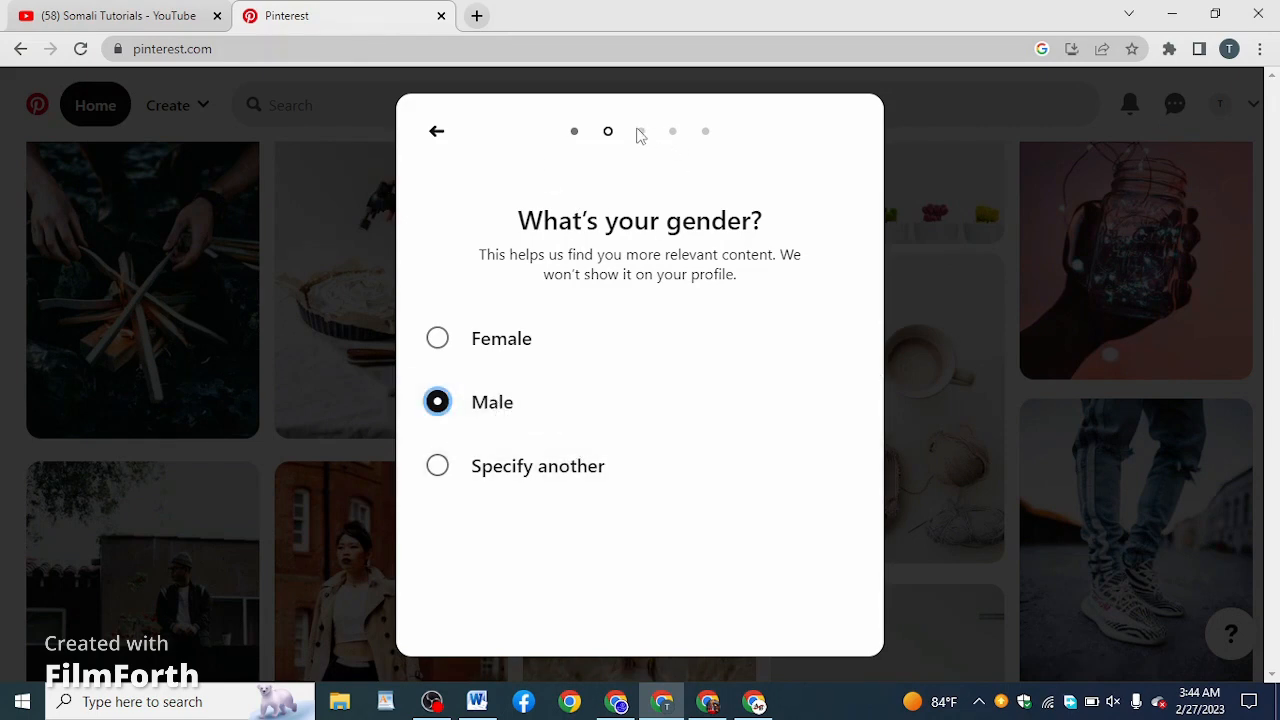
{"action": "left_click", "coordinate": [434, 134]}
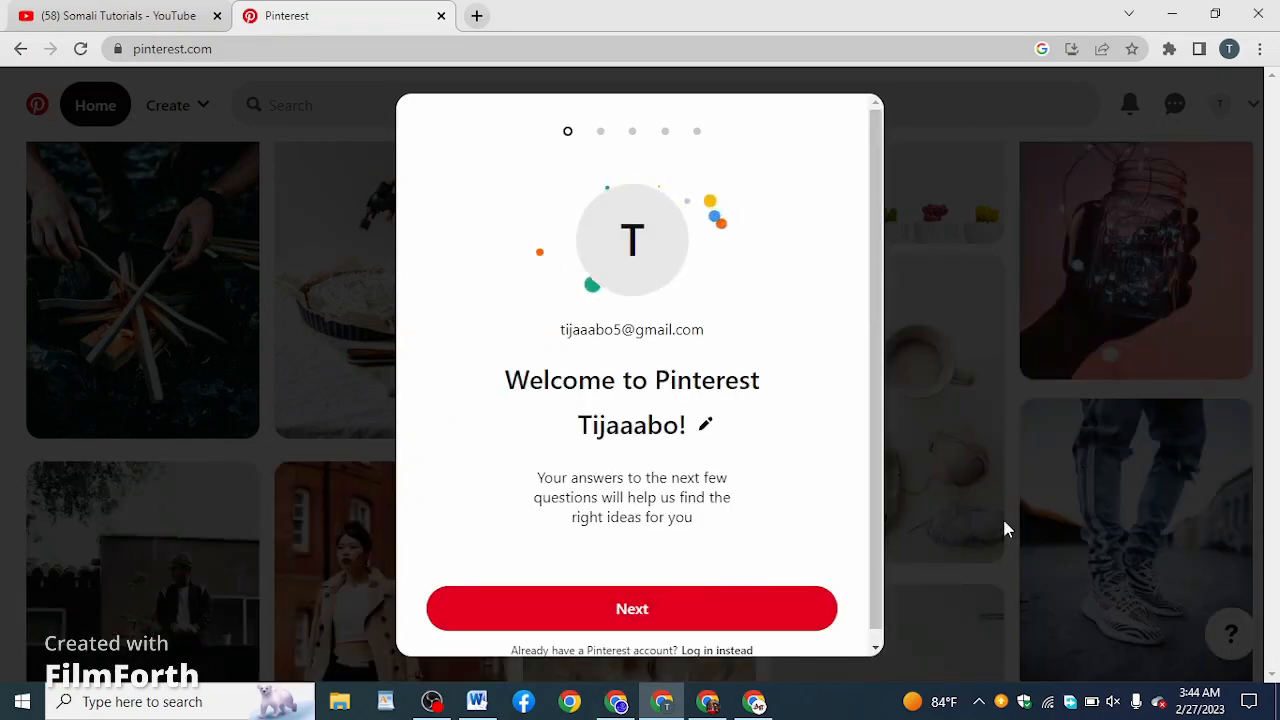
{"action": "left_click", "coordinate": [634, 622]}
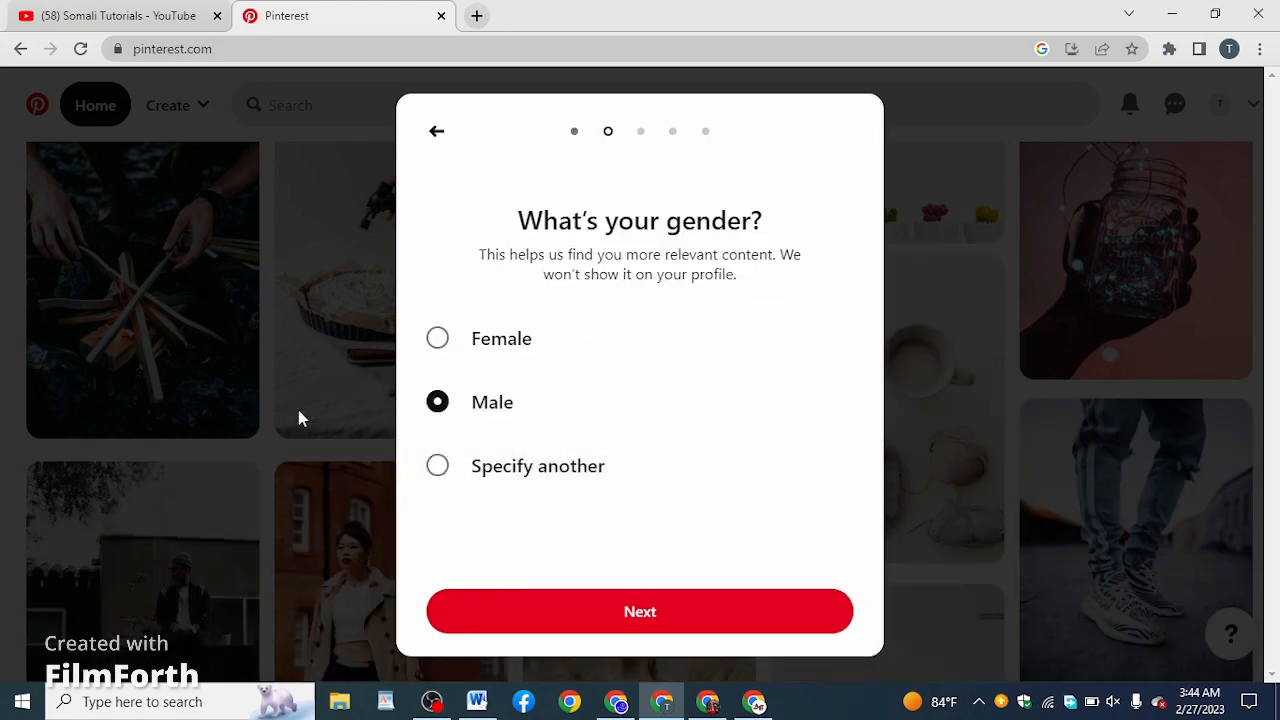
{"action": "left_click", "coordinate": [562, 605]}
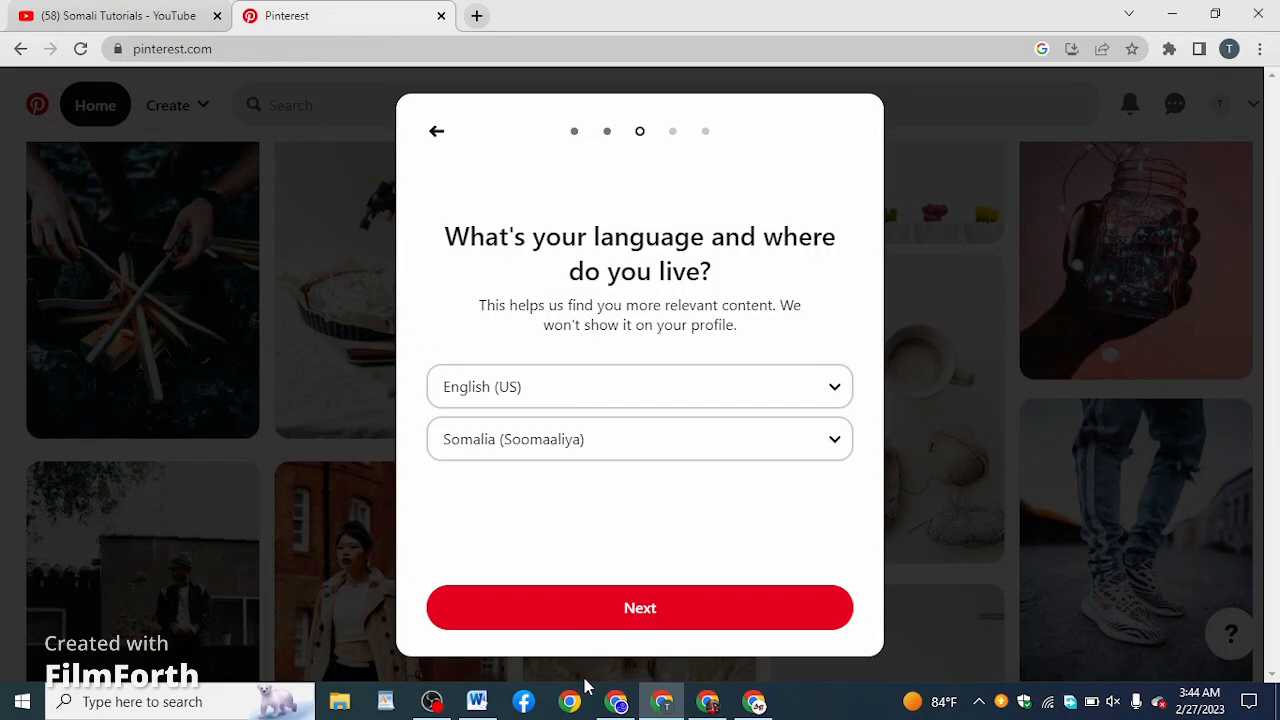
{"action": "left_click", "coordinate": [697, 619]}
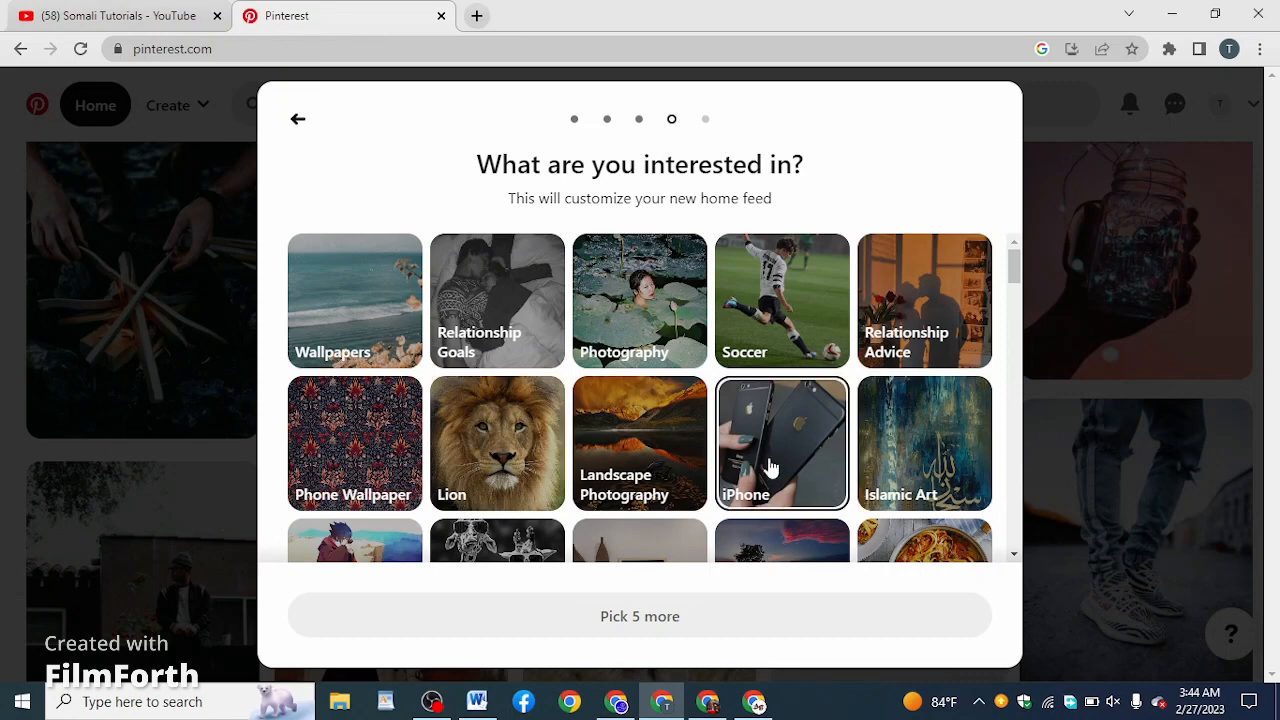
- Pick Lion, Soccer, Birds, Men's Soccer Teams and Islamic Calligraphy as the interests for the home feed
{"action": "left_click", "coordinate": [506, 458]}
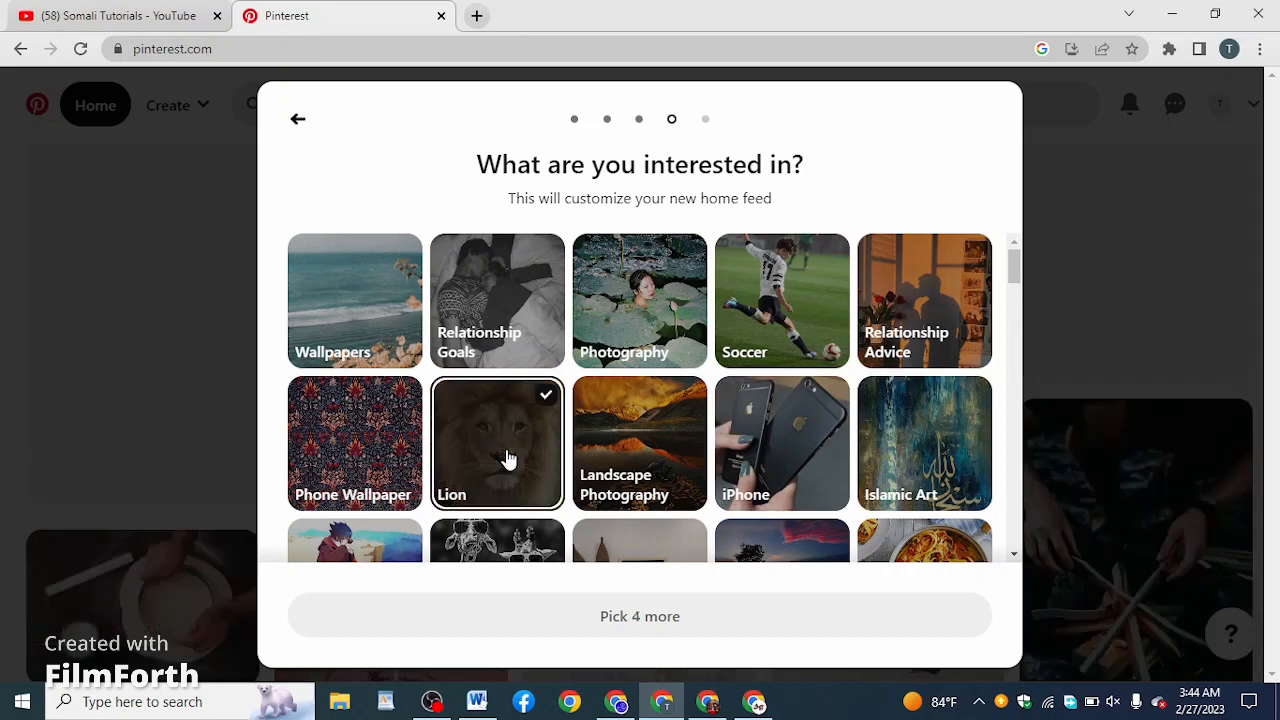
{"action": "left_click", "coordinate": [811, 337]}
{"action": "scroll", "coordinate": [817, 463], "scroll_direction": "down", "scroll_amount": 3}
{"action": "scroll", "coordinate": [812, 463], "scroll_direction": "up", "scroll_amount": 1}
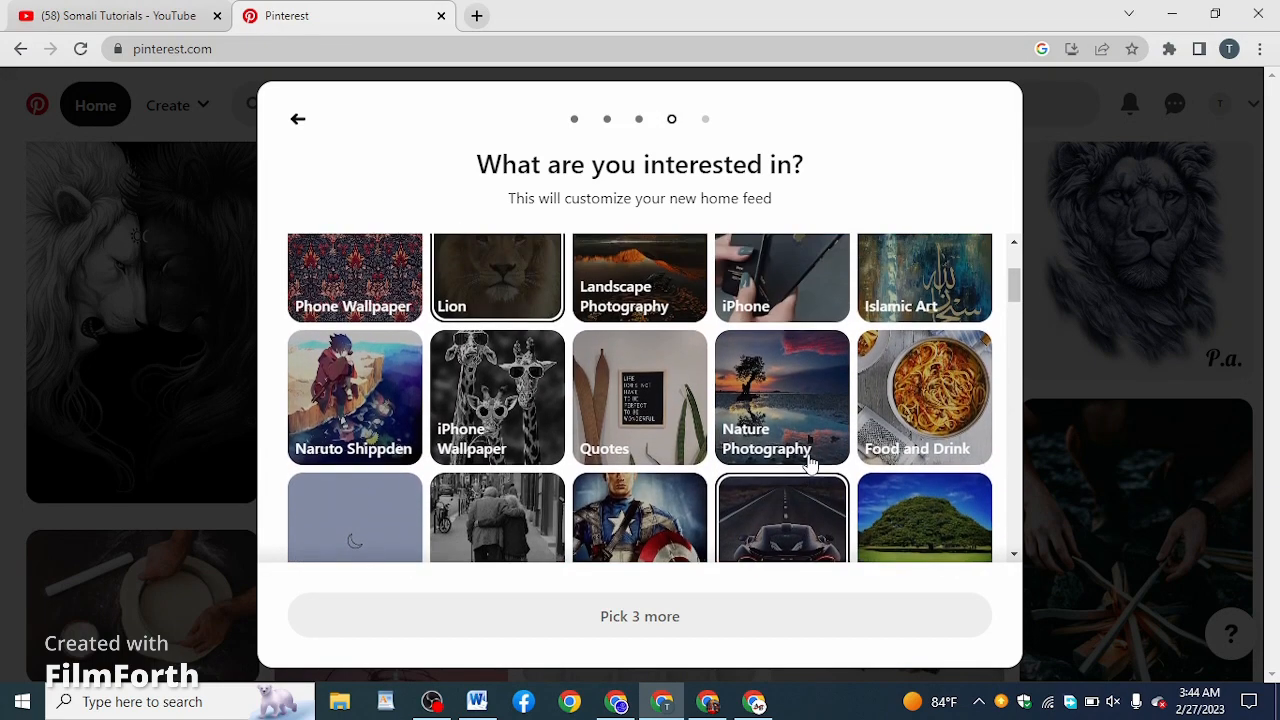
{"action": "scroll", "coordinate": [812, 463], "scroll_direction": "down", "scroll_amount": 3}
{"action": "scroll", "coordinate": [809, 457], "scroll_direction": "down", "scroll_amount": 3}
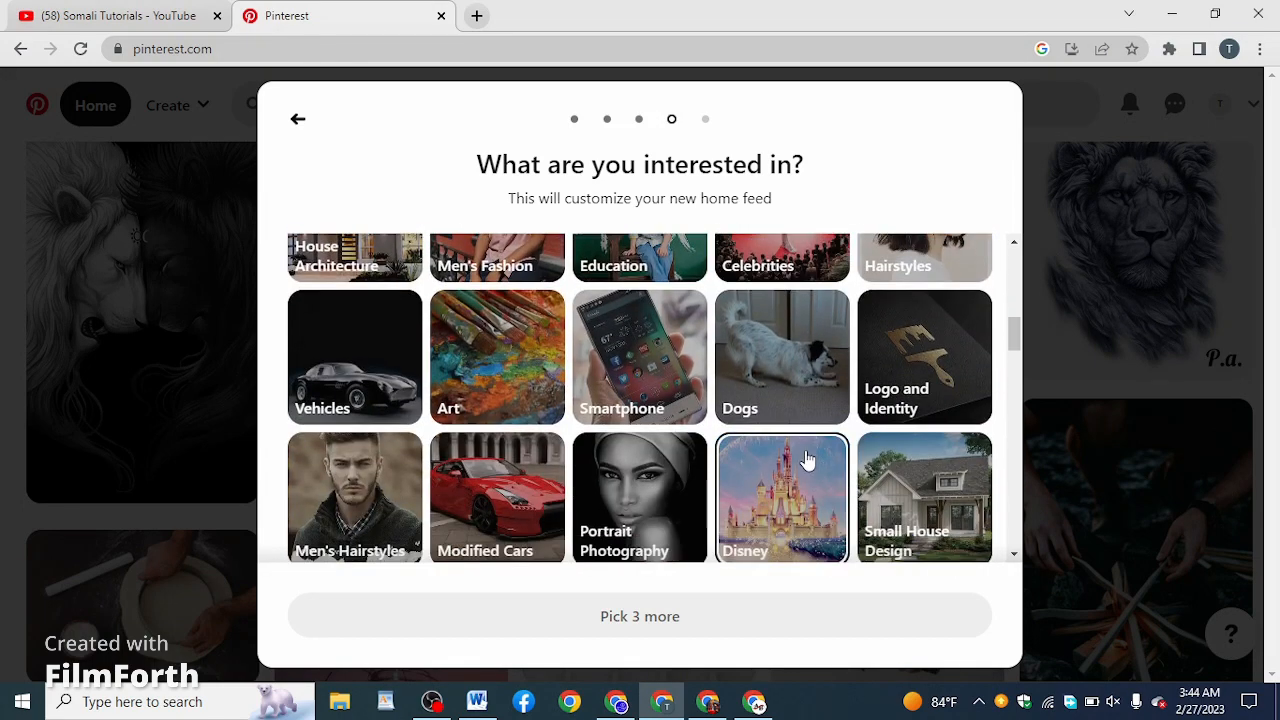
{"action": "scroll", "coordinate": [490, 455], "scroll_direction": "down", "scroll_amount": 3}
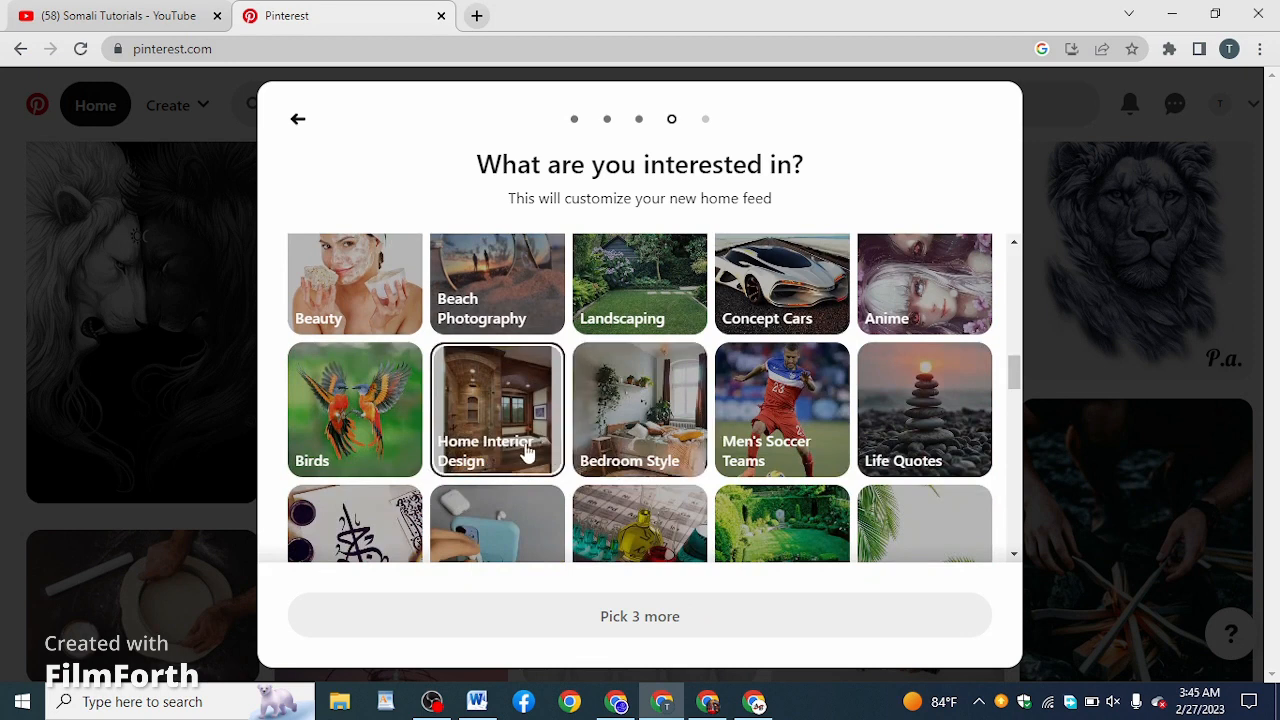
{"action": "left_click", "coordinate": [352, 416]}
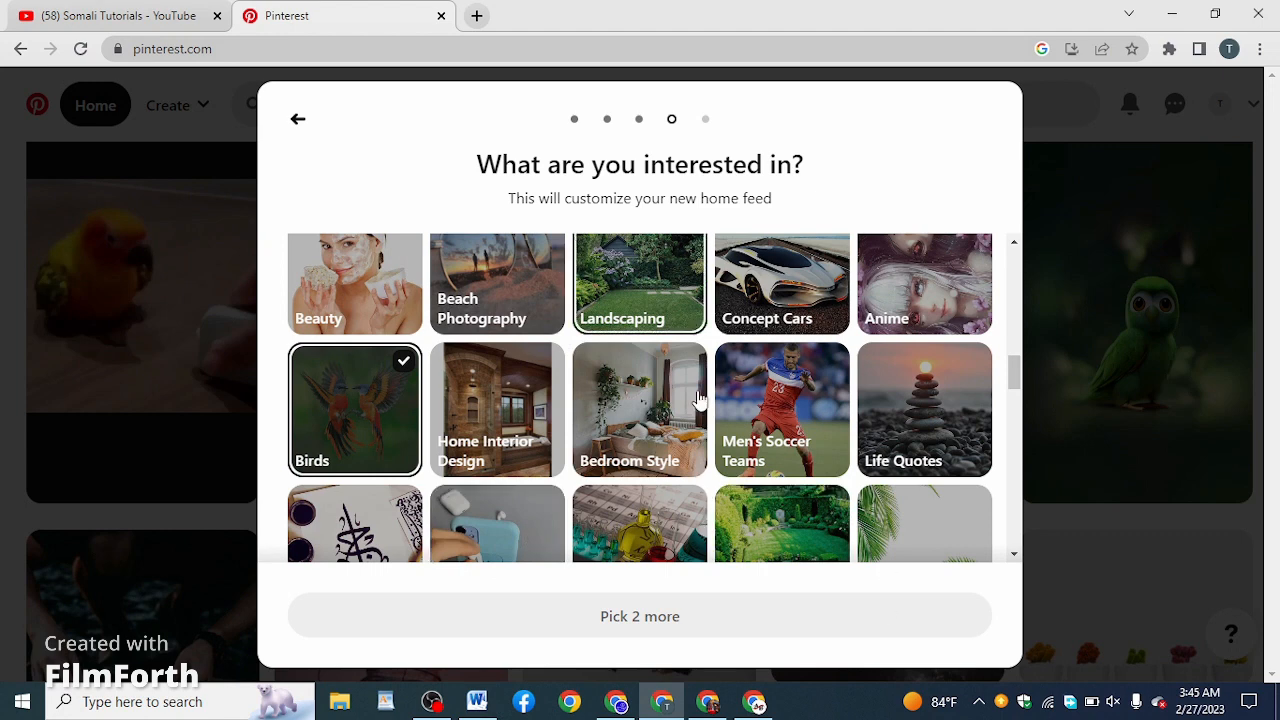
{"action": "left_click", "coordinate": [792, 443]}
{"action": "scroll", "coordinate": [557, 500], "scroll_direction": "down", "scroll_amount": 1}
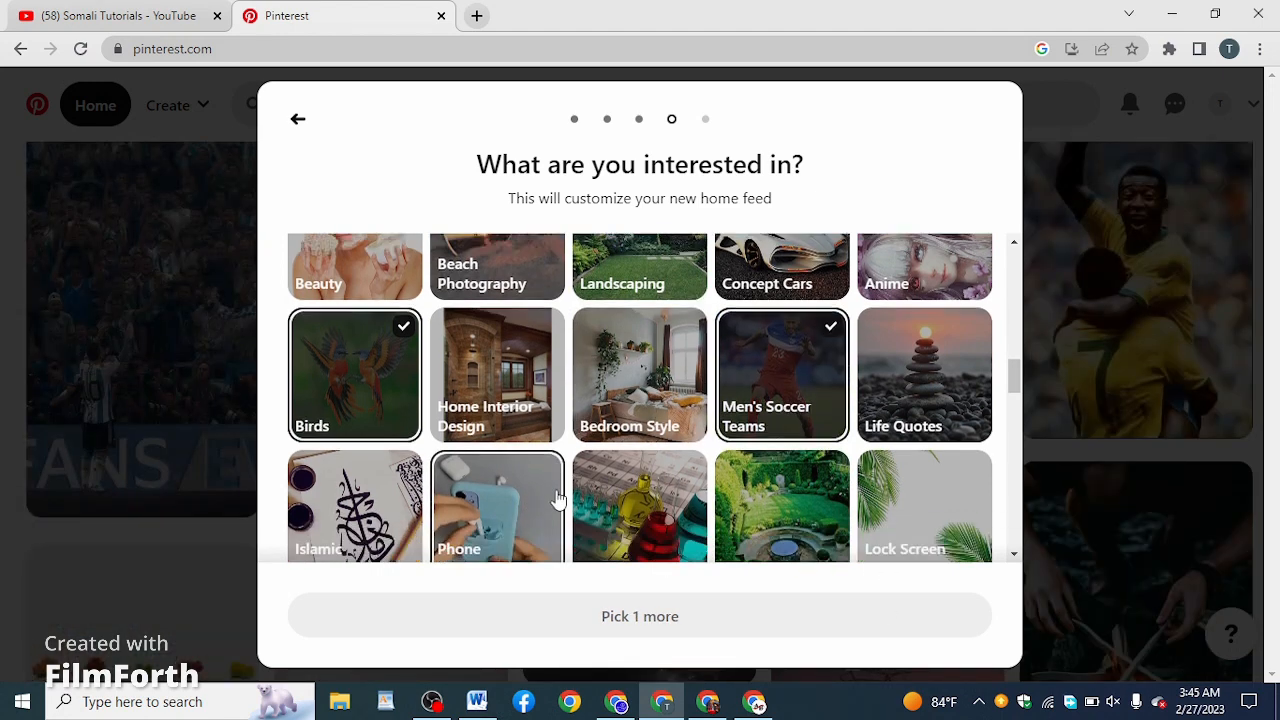
{"action": "left_click", "coordinate": [368, 483]}
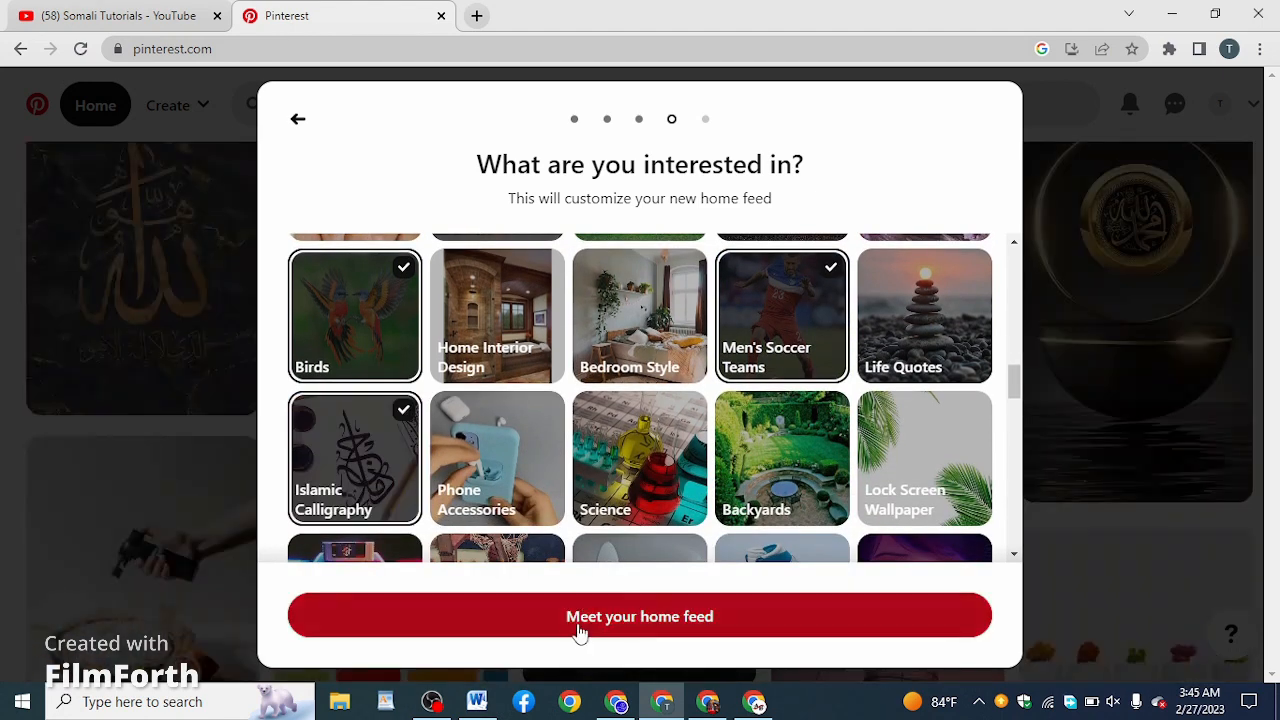
- Continue to the home feed, finish the sign-up past the phone app screen, and allow Pinterest notifications
{"action": "left_click", "coordinate": [583, 625]}
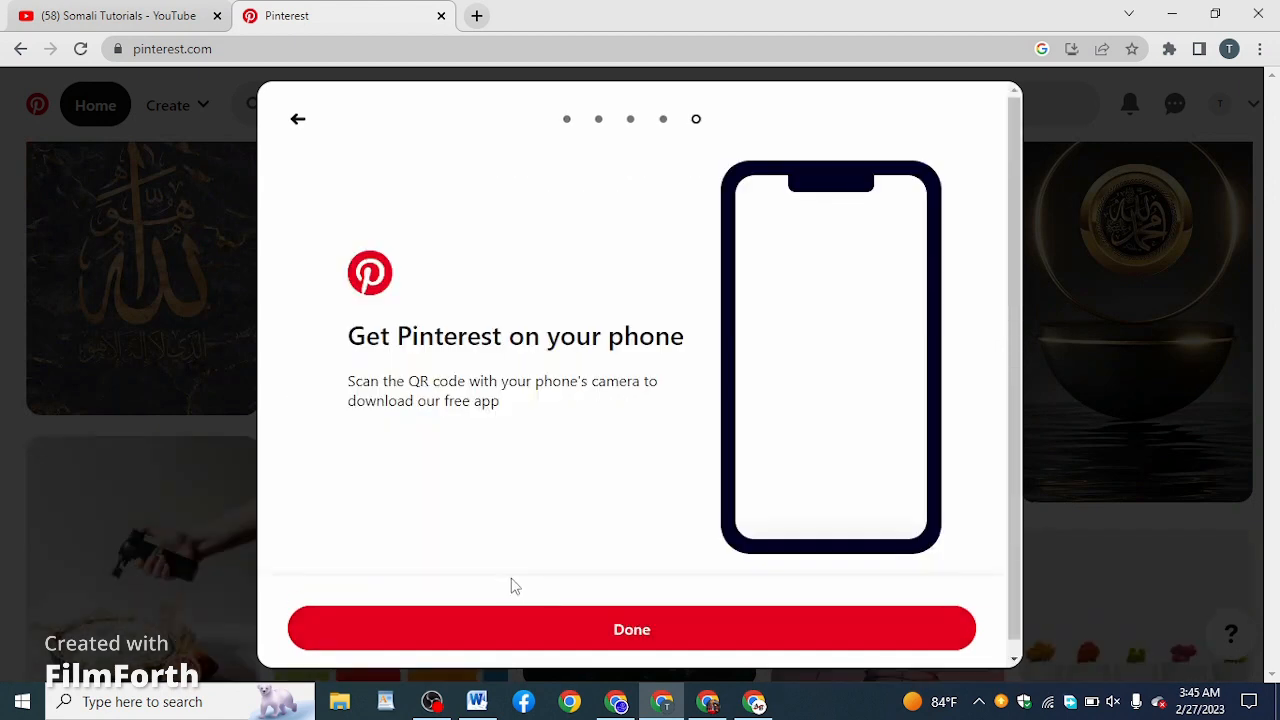
{"action": "left_click", "coordinate": [589, 640]}
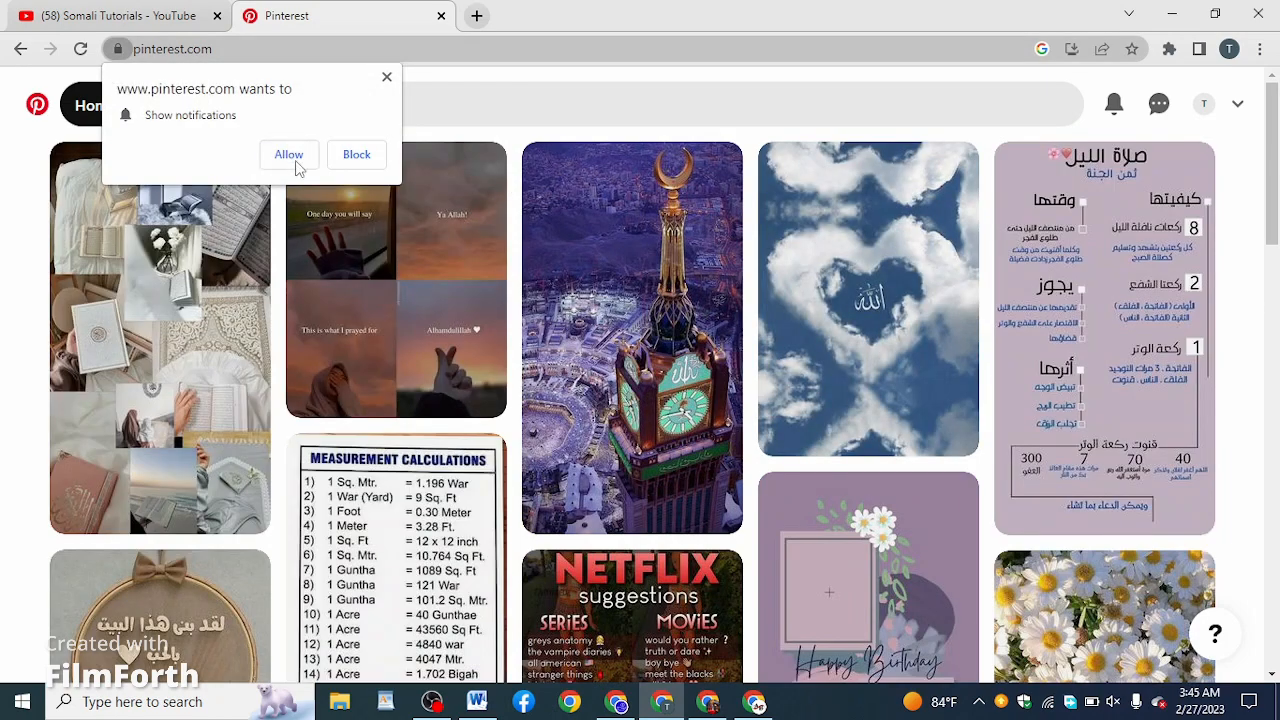
{"action": "left_click", "coordinate": [290, 156]}
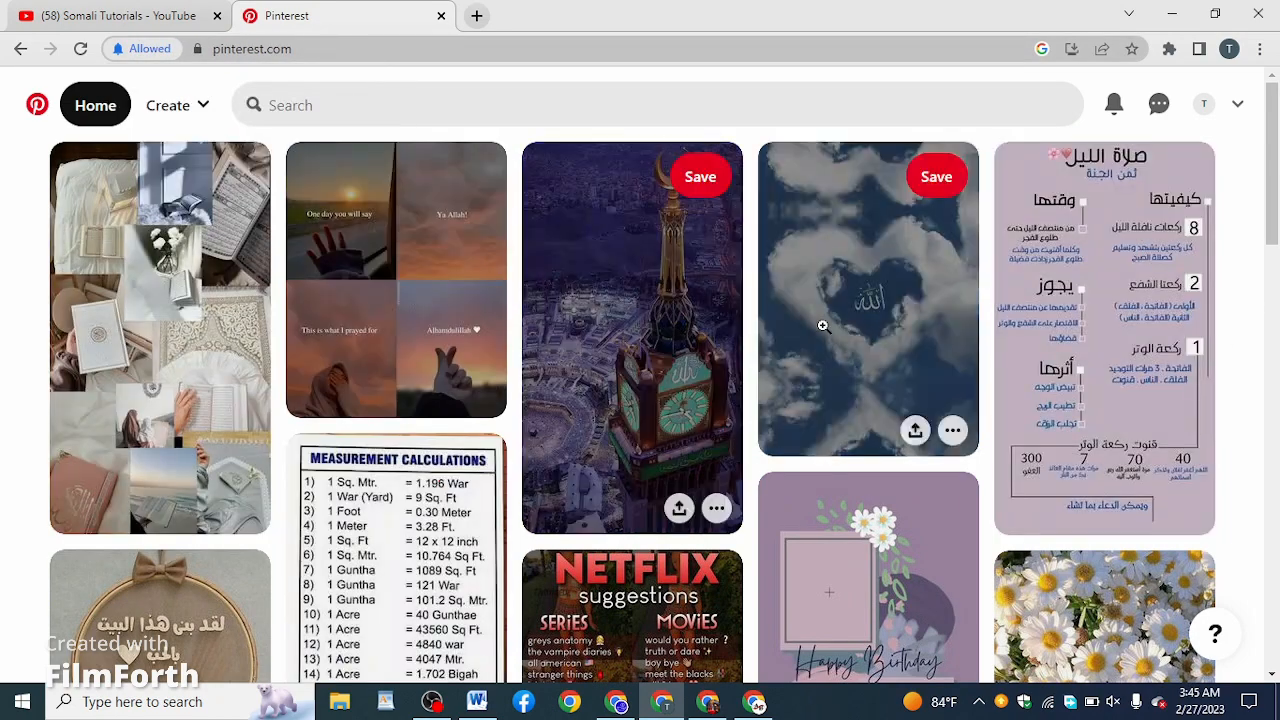
- Browse the new home feed, check the tutorial's topic outline in Word, and return to Pinterest in Chrome
{"action": "scroll", "coordinate": [836, 381], "scroll_direction": "down", "scroll_amount": 8}
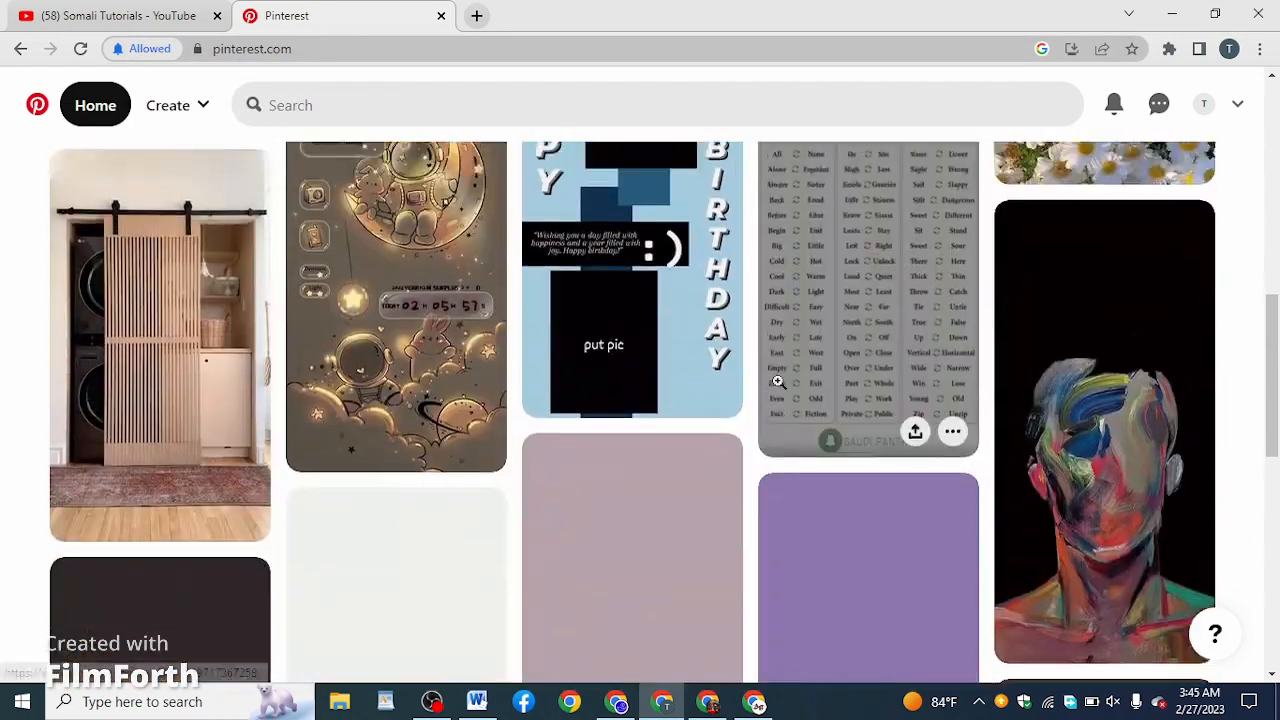
{"action": "scroll", "coordinate": [480, 380], "scroll_direction": "up", "scroll_amount": 8}
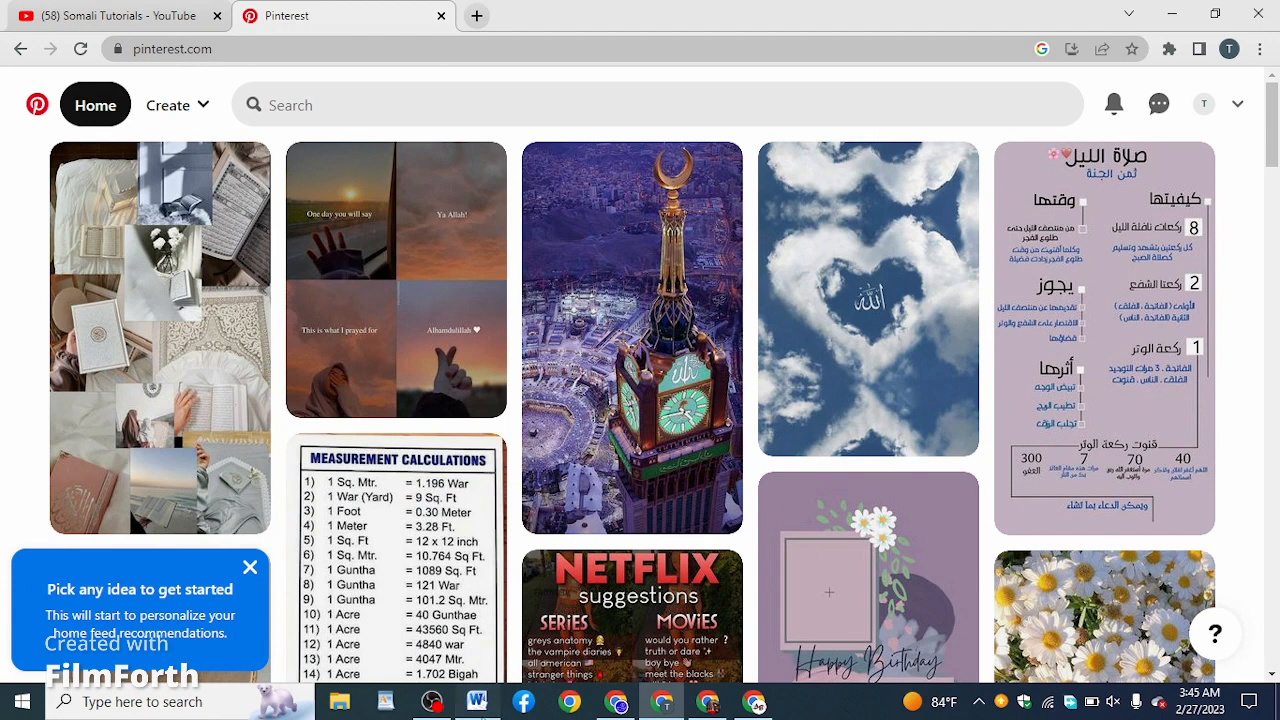
{"action": "left_click", "coordinate": [477, 702]}
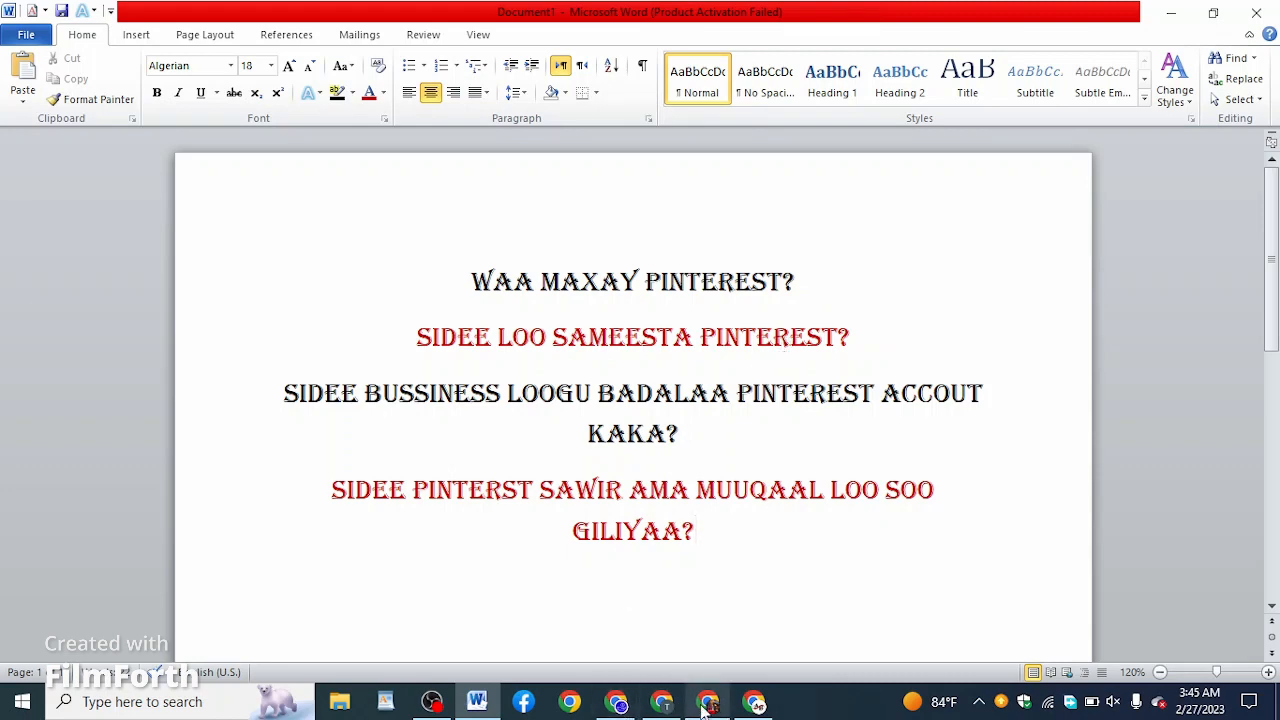
{"action": "left_click", "coordinate": [662, 702]}
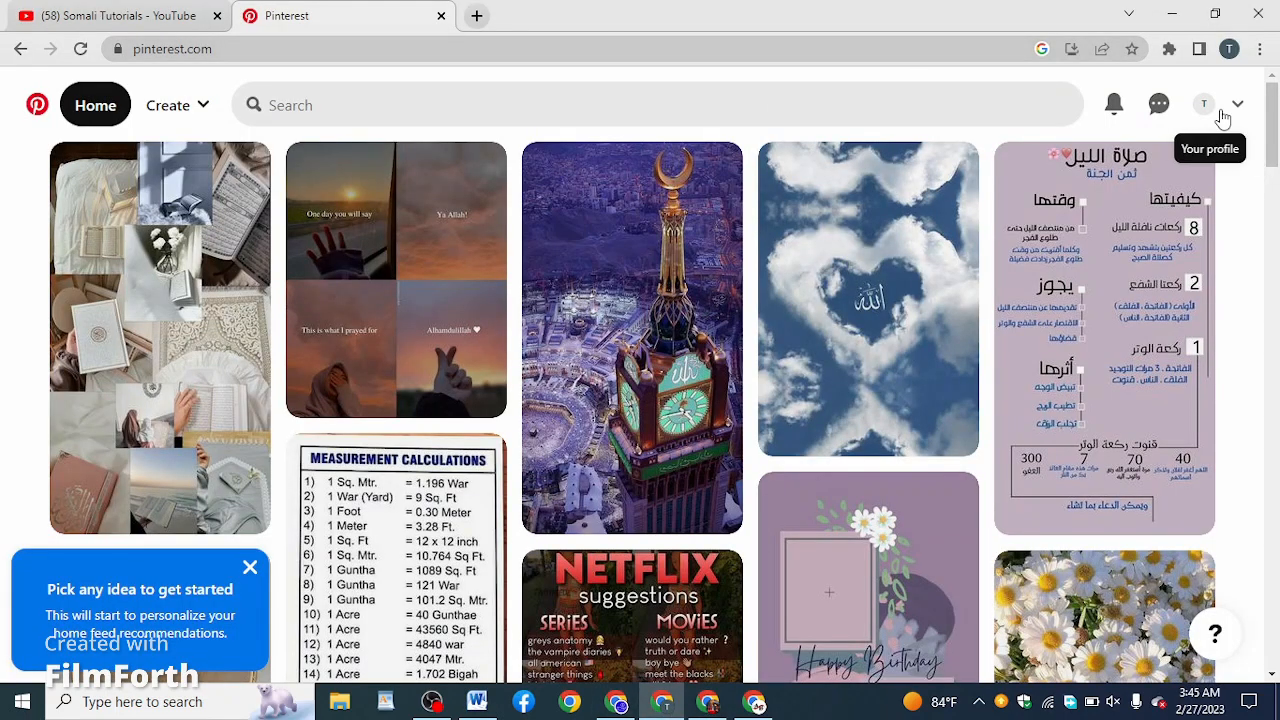
- Open the account's profile for editing and review the fields of the public profile
{"action": "left_click", "coordinate": [1204, 104]}
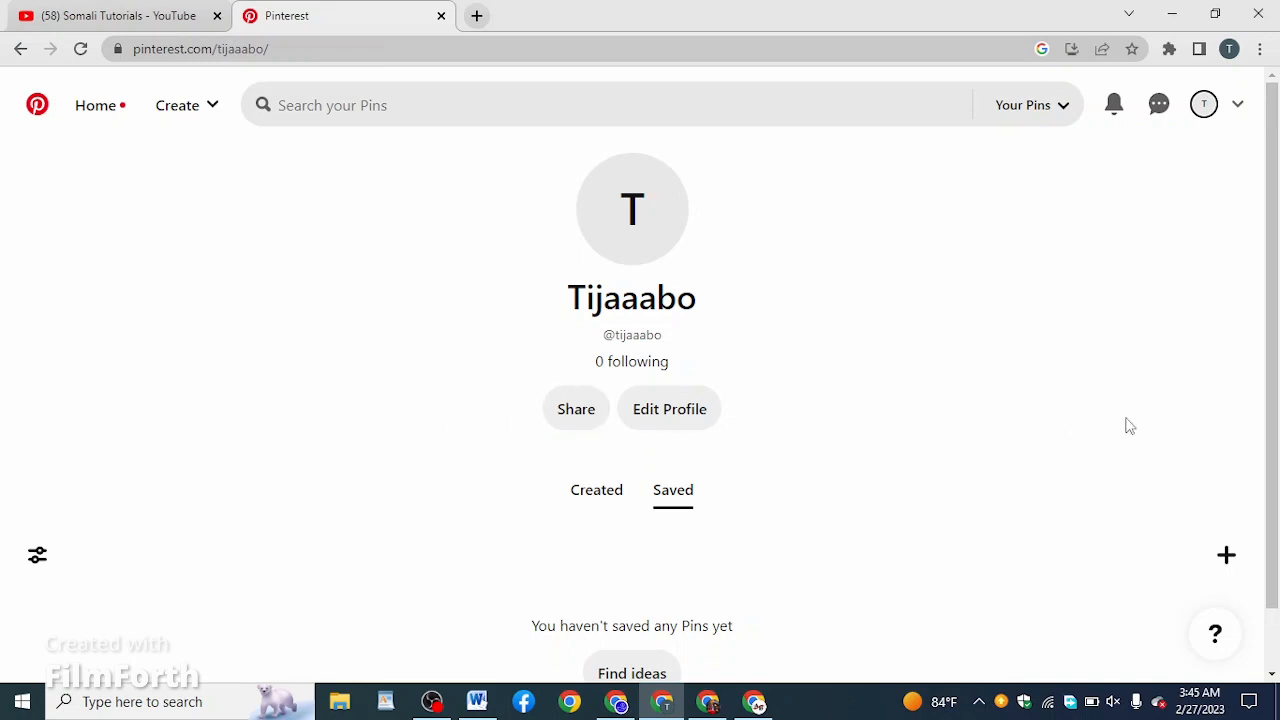
{"action": "left_click", "coordinate": [661, 411]}
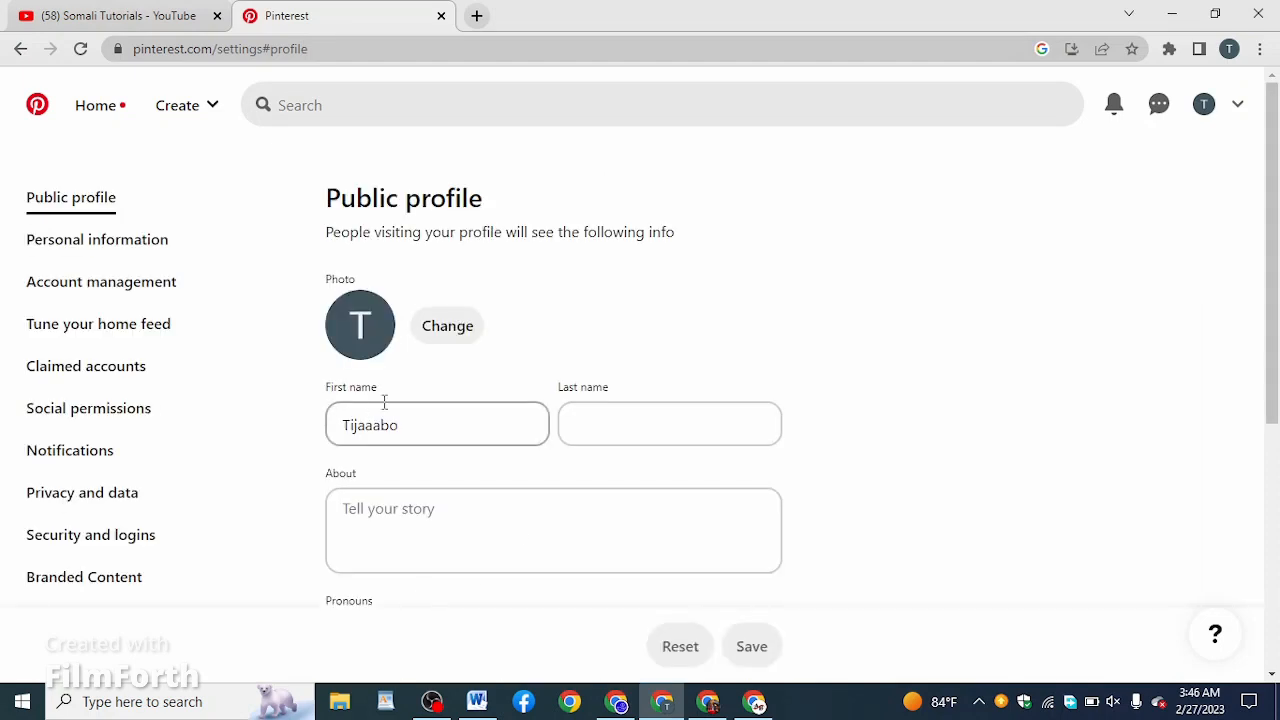
{"action": "scroll", "coordinate": [637, 486], "scroll_direction": "down", "scroll_amount": 3}
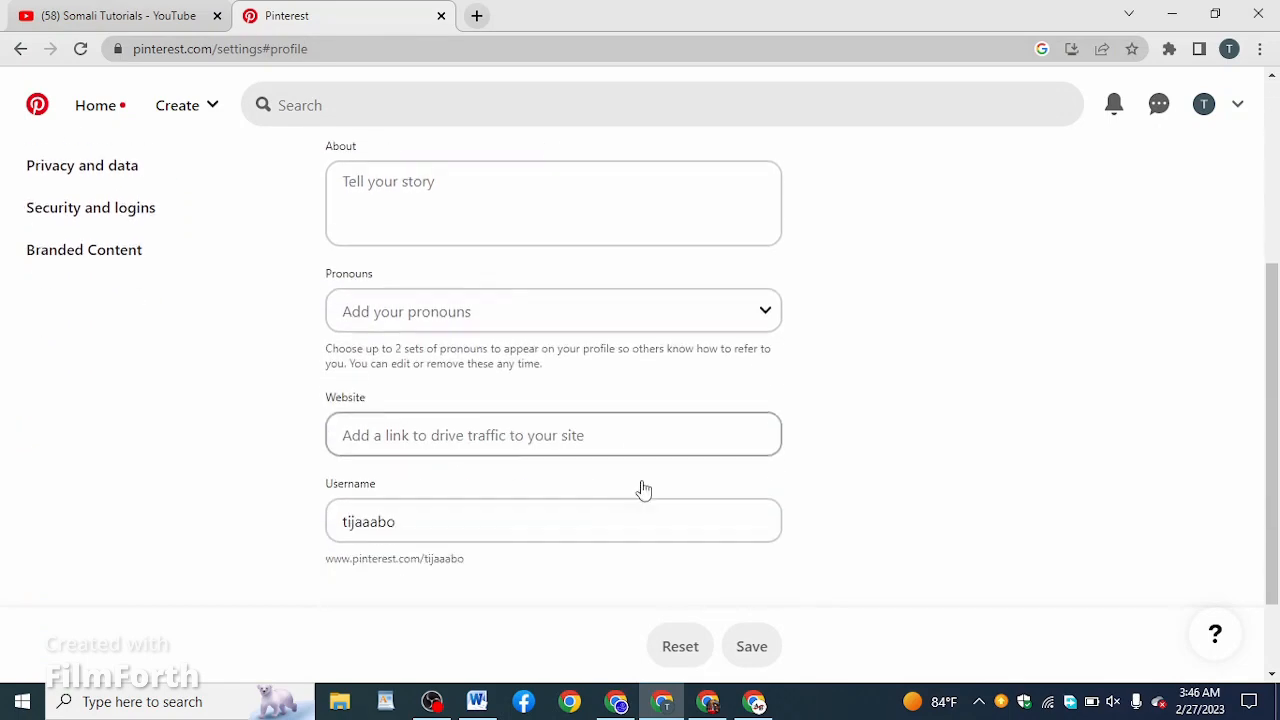
{"action": "scroll", "coordinate": [643, 488], "scroll_direction": "down", "scroll_amount": 1}
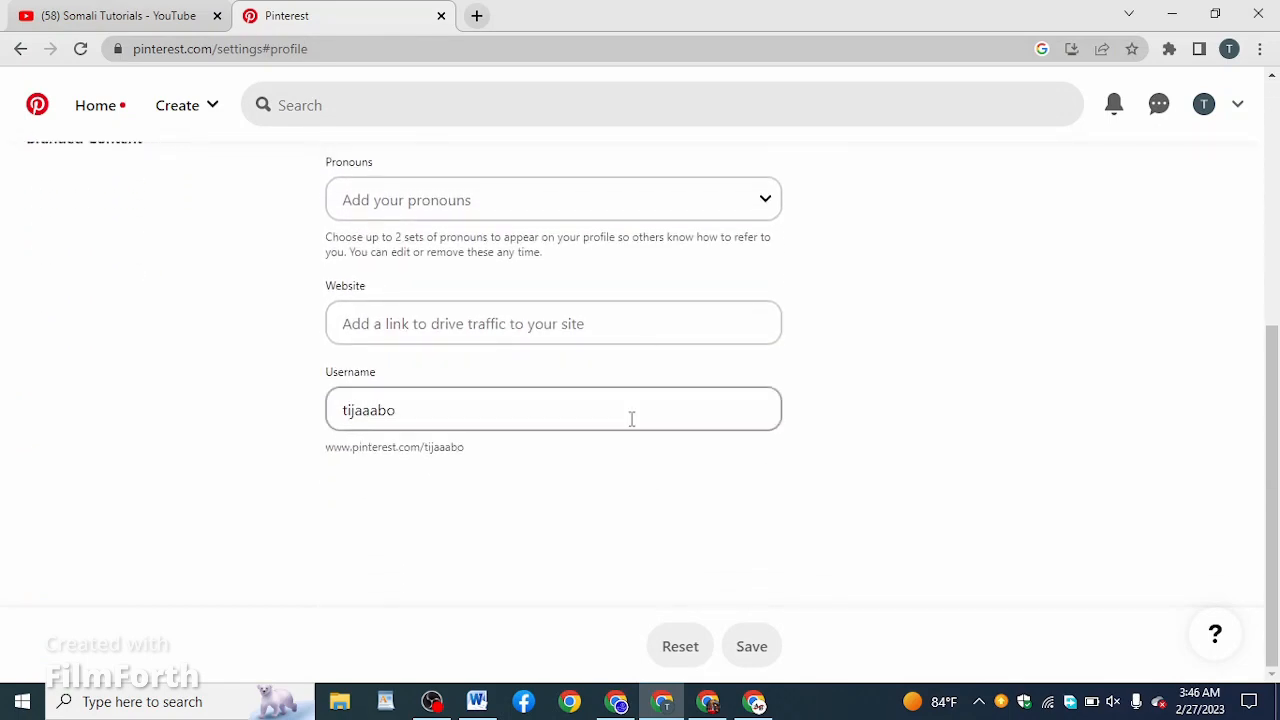
{"action": "scroll", "coordinate": [629, 420], "scroll_direction": "up", "scroll_amount": 5}
{"action": "scroll", "coordinate": [623, 400], "scroll_direction": "down", "scroll_amount": 5}
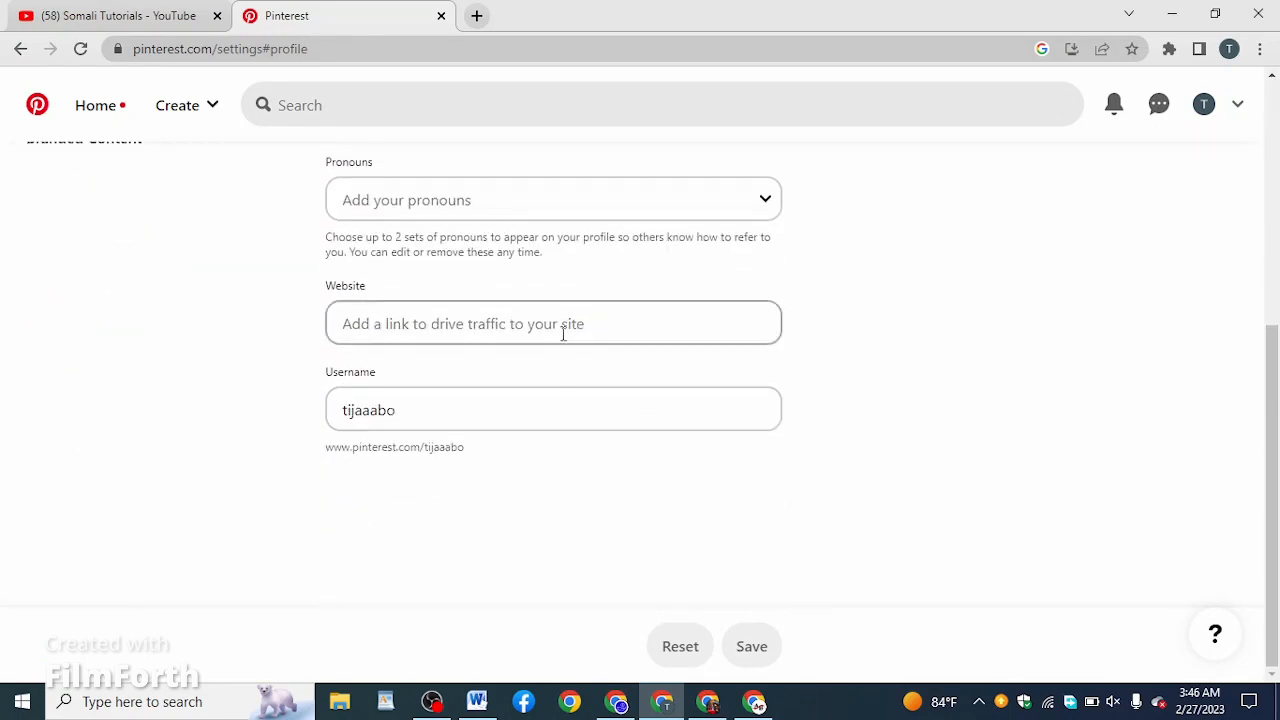
{"action": "scroll", "coordinate": [566, 329], "scroll_direction": "up", "scroll_amount": 5}
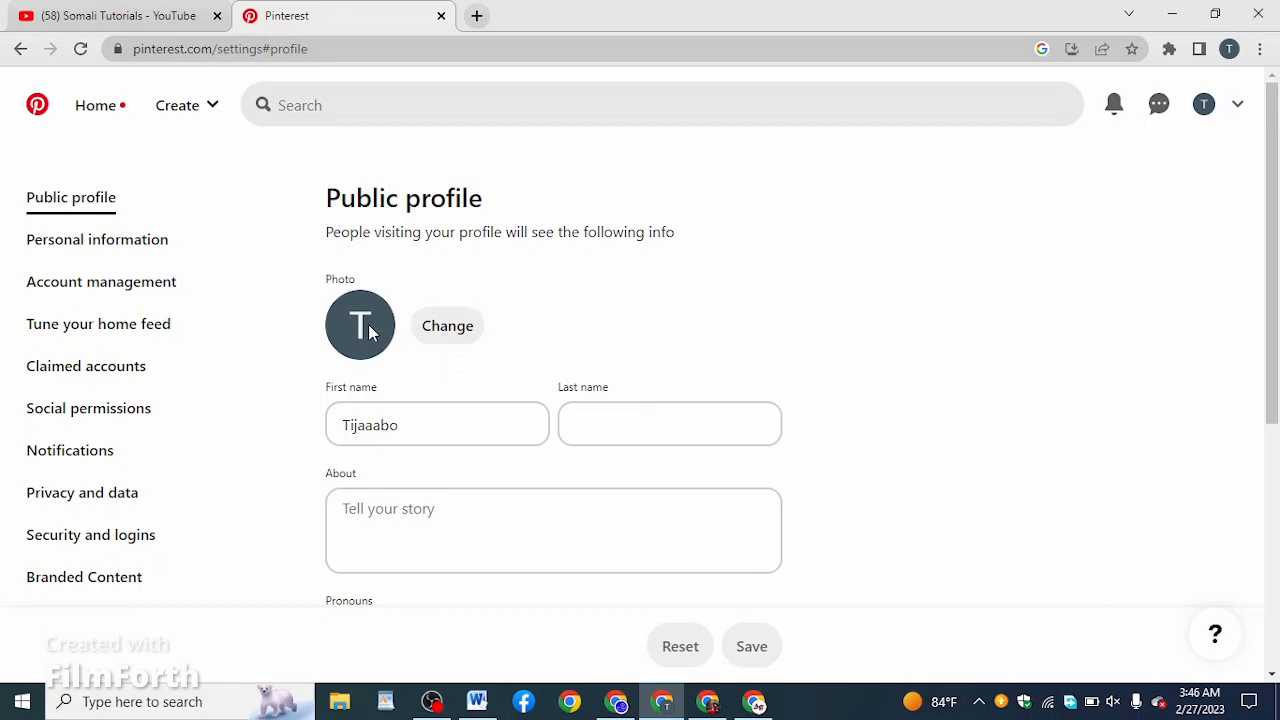
- Change the profile photo to the image 1 file from the Downloads folder
{"action": "left_click", "coordinate": [444, 331]}
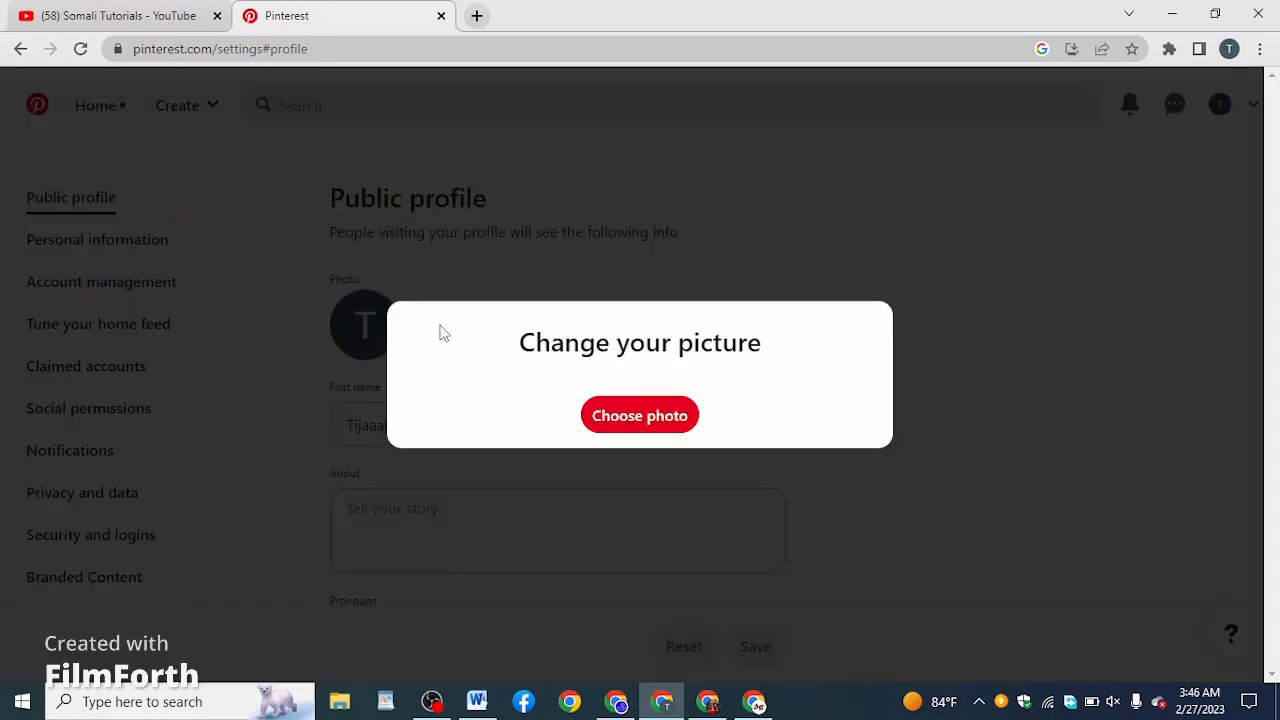
{"action": "left_click", "coordinate": [641, 419]}
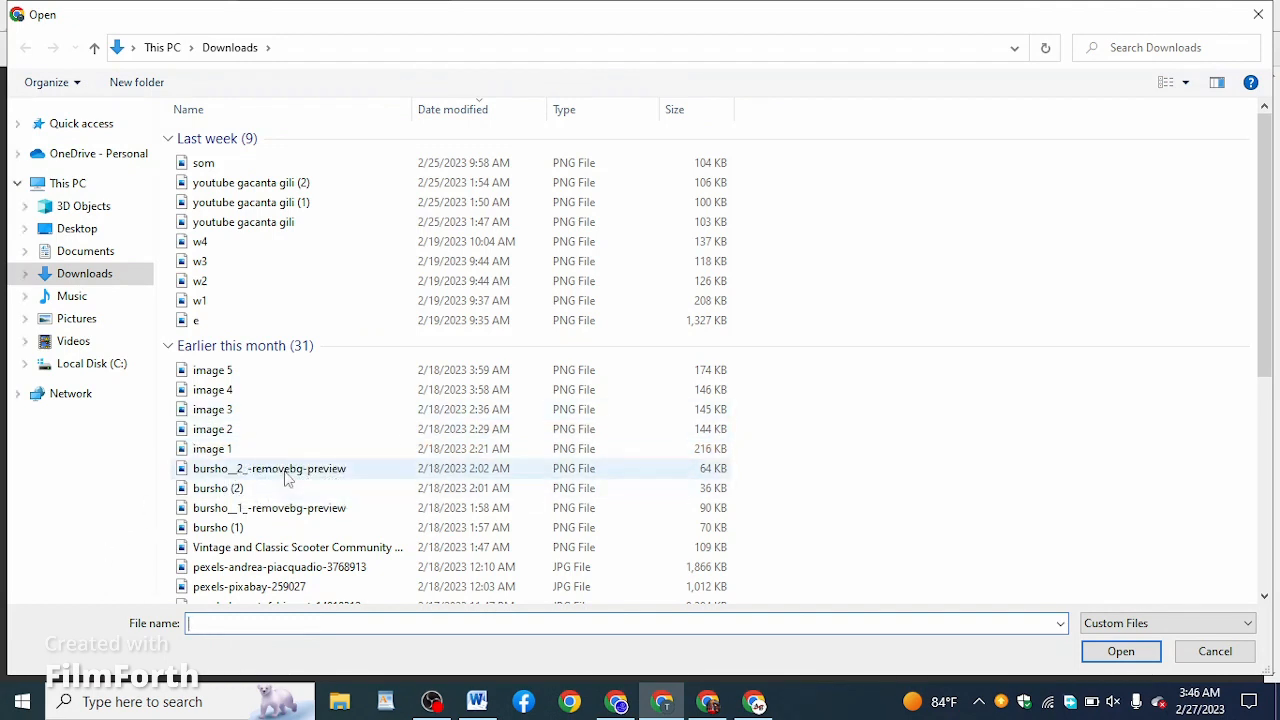
{"action": "double_click", "coordinate": [226, 453]}
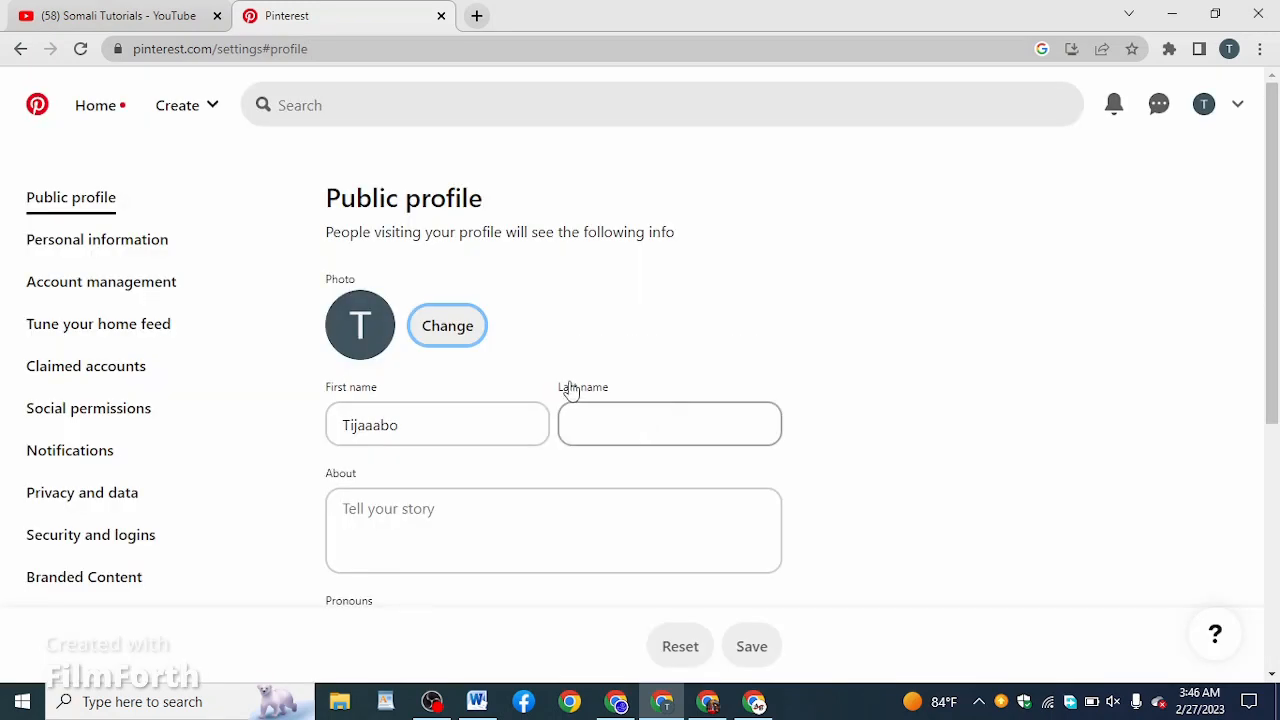
- Replace the first name in the public profile with "somali tutorials"
{"action": "left_click", "coordinate": [383, 395]}
{"action": "left_click", "coordinate": [420, 425]}
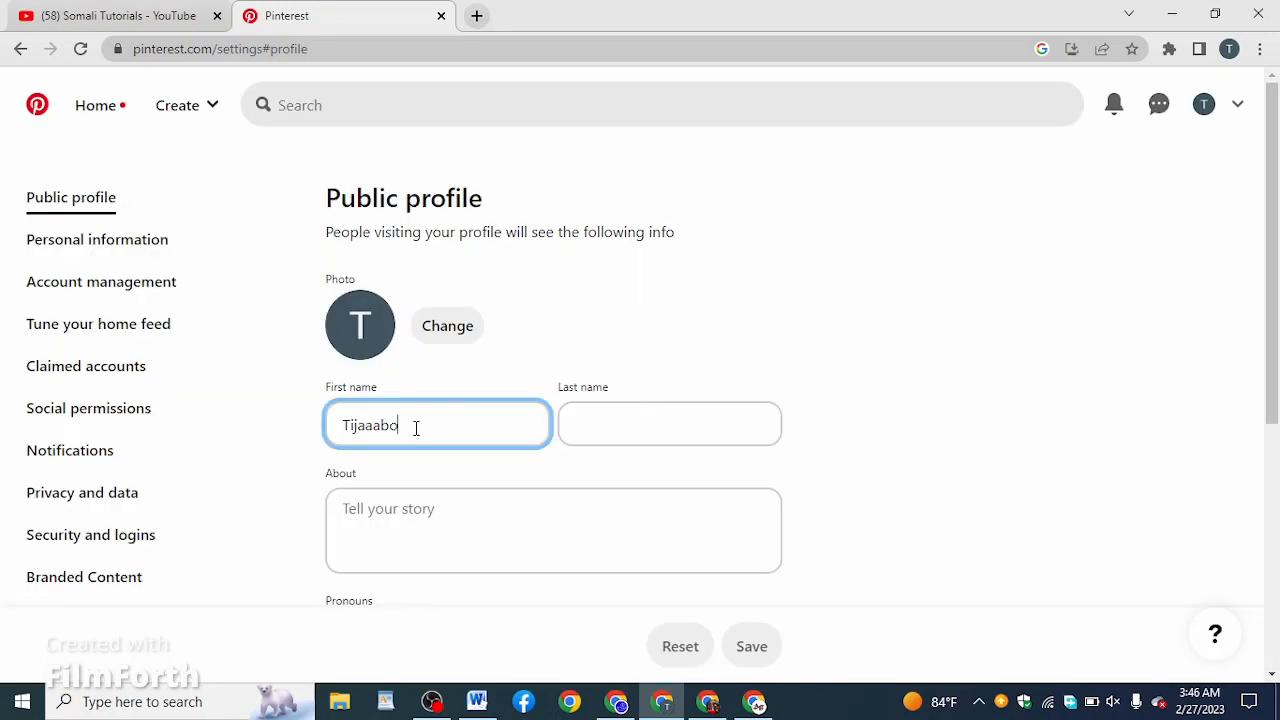
{"action": "double_click", "coordinate": [417, 425]}
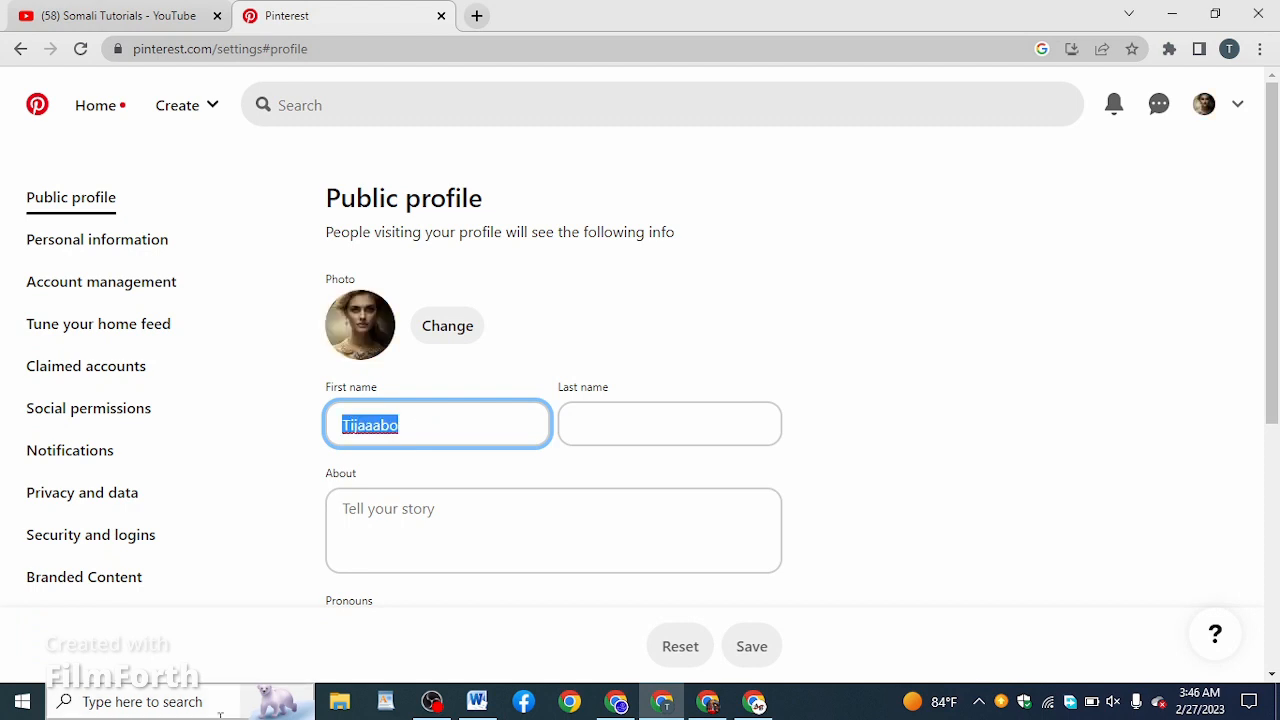
{"action": "key", "text": "BackSpace"}
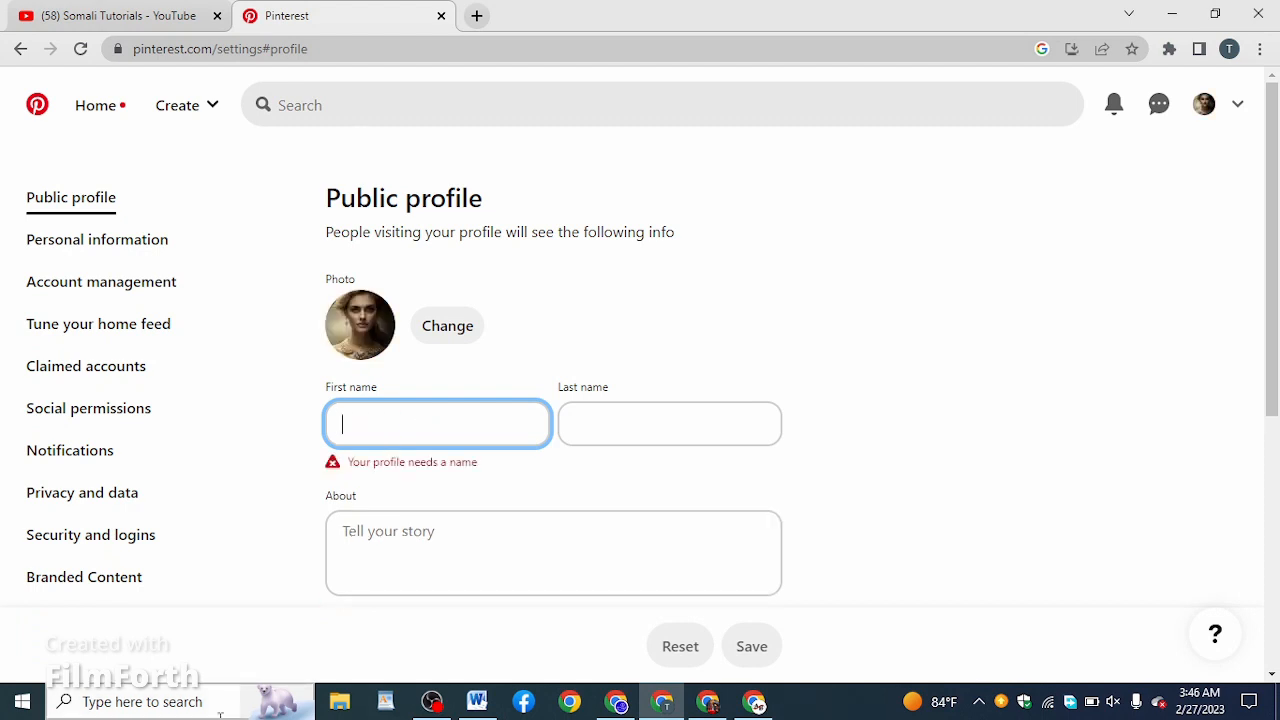
{"action": "type", "text": "somali tutorials"}
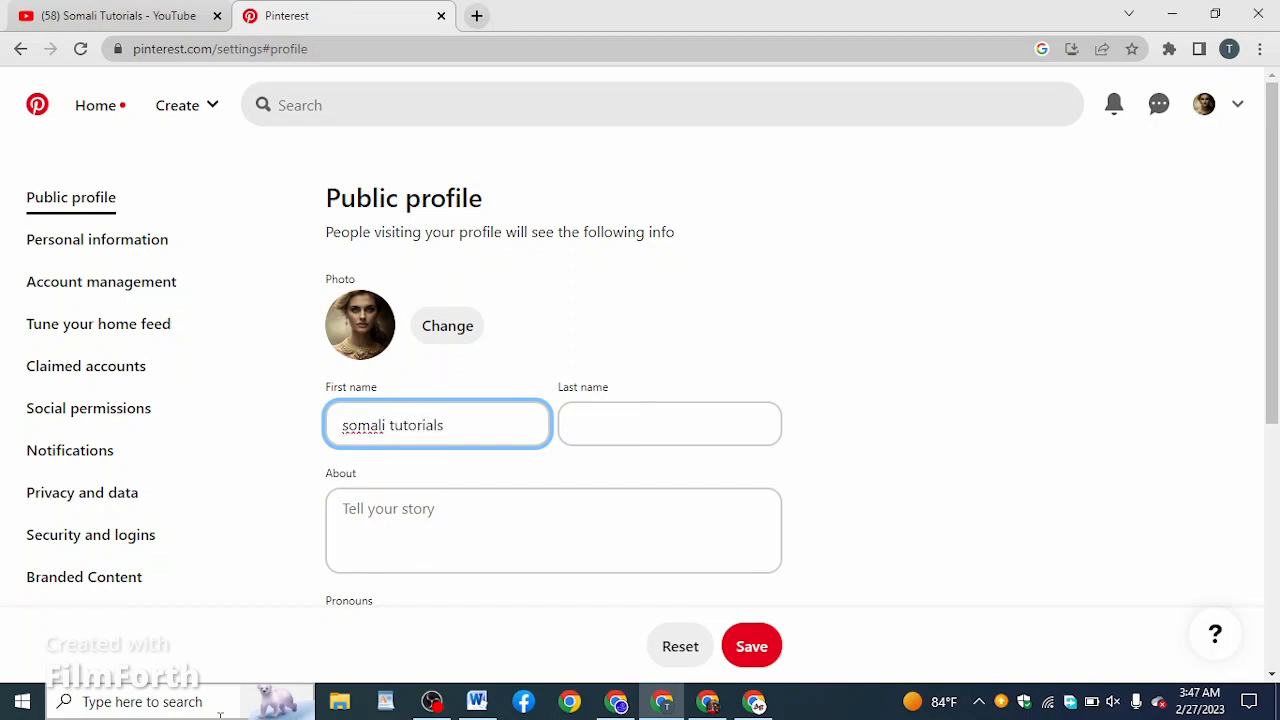
- Copy the word "tutorials" from the first name and paste it in as the last name
{"action": "left_click", "coordinate": [627, 425]}
{"action": "left_click", "coordinate": [436, 425]}
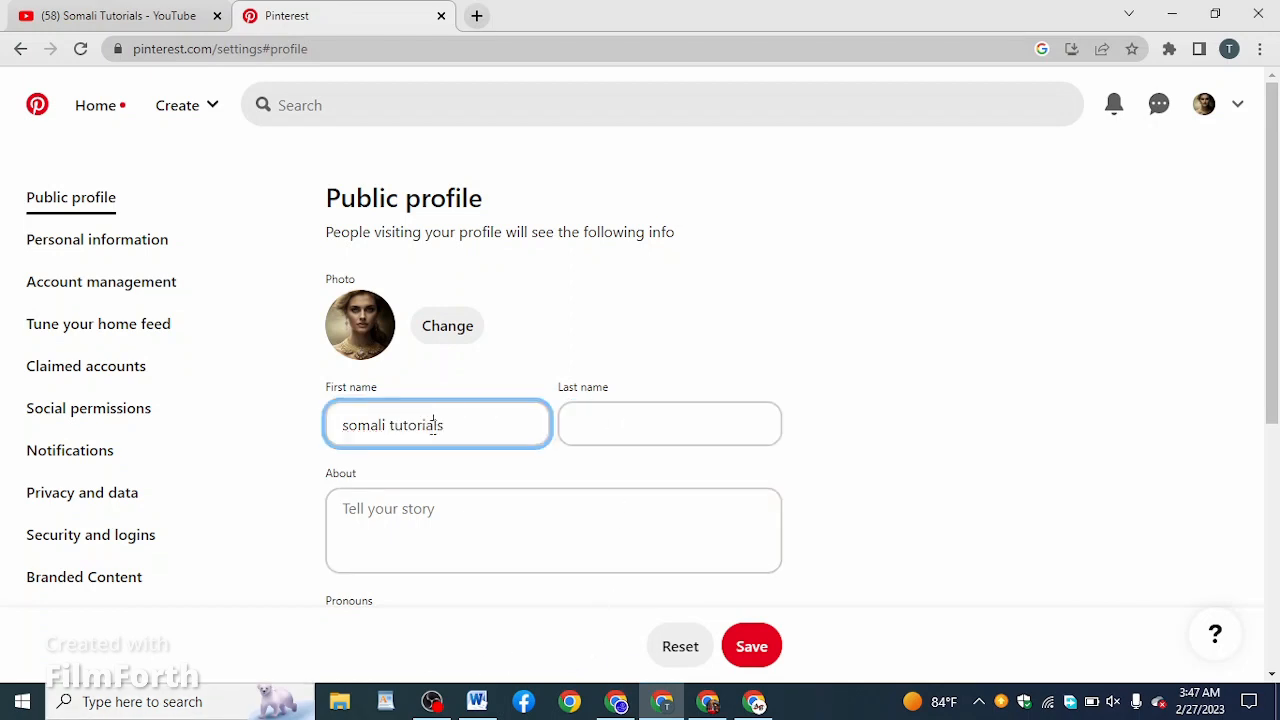
{"action": "double_click", "coordinate": [436, 425]}
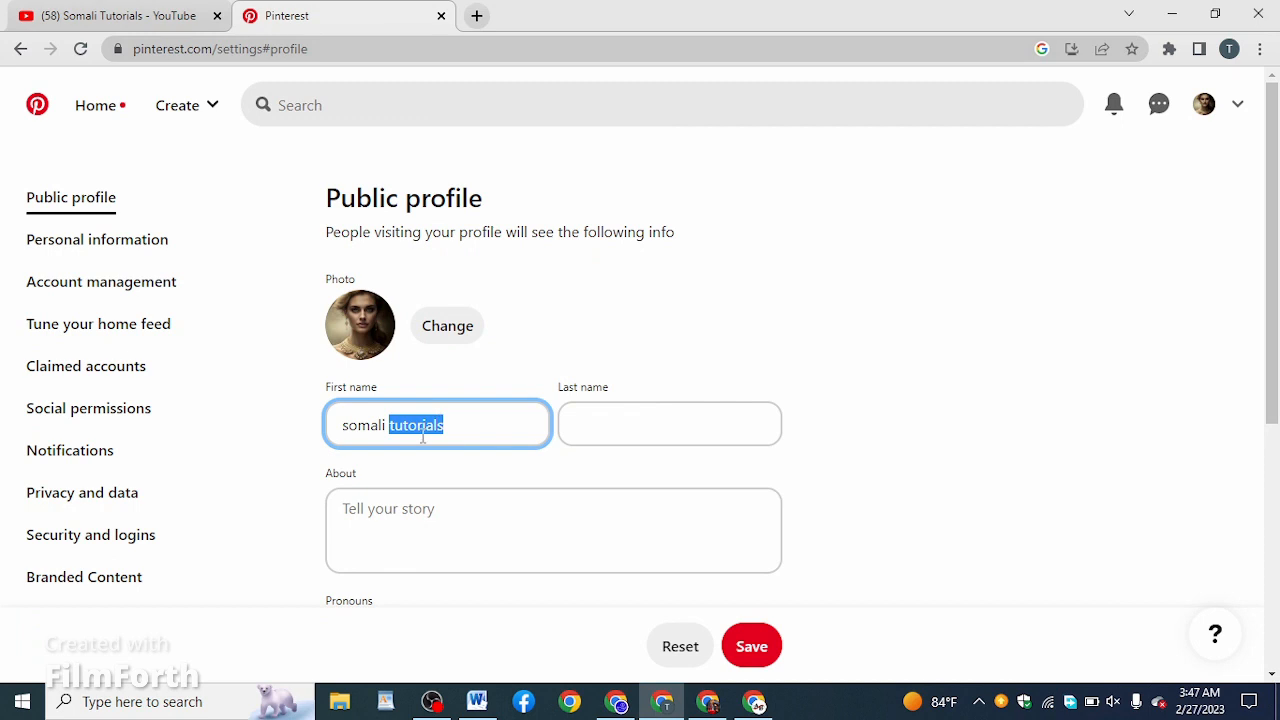
{"action": "right_click", "coordinate": [422, 437]}
{"action": "left_click", "coordinate": [500, 203]}
{"action": "left_click", "coordinate": [652, 430]}
{"action": "right_click", "coordinate": [652, 432]}
{"action": "left_click", "coordinate": [704, 272]}
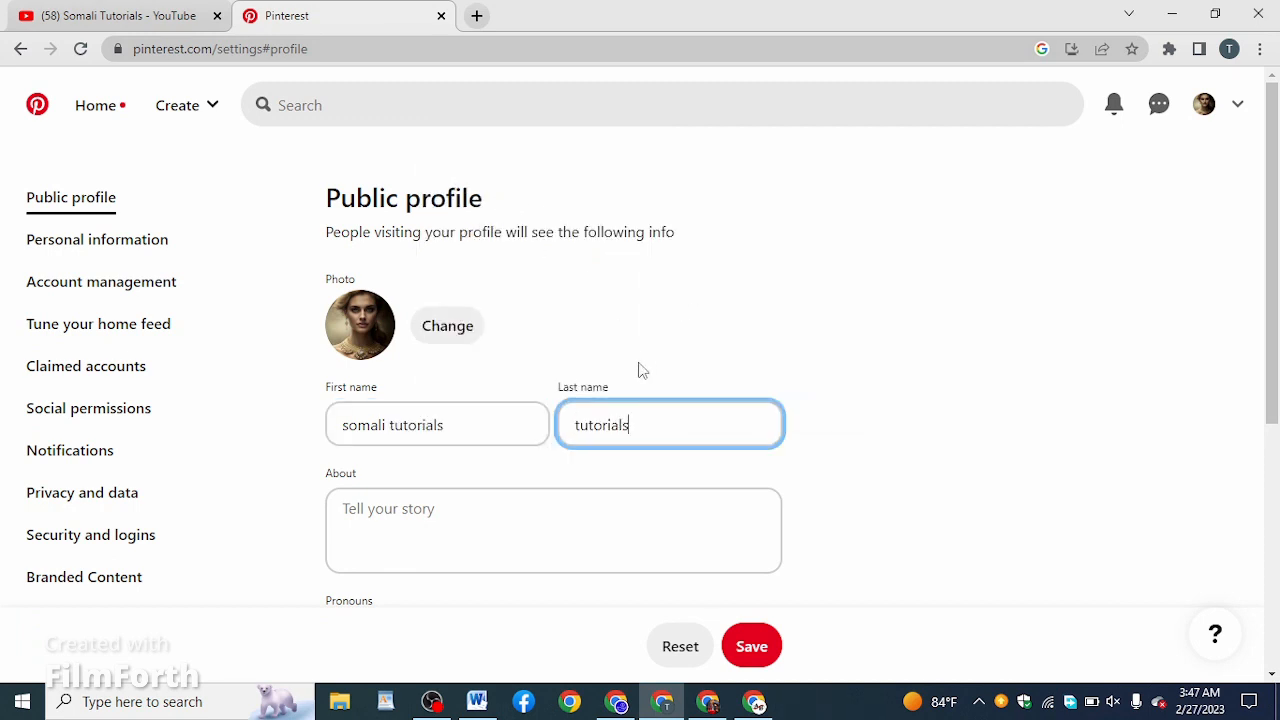
- Remove the word "tutorials" from the first name so that it holds only "somali"
{"action": "left_click", "coordinate": [428, 424]}
{"action": "left_click_drag", "start_coordinate": [434, 425], "coordinate": [426, 430]}
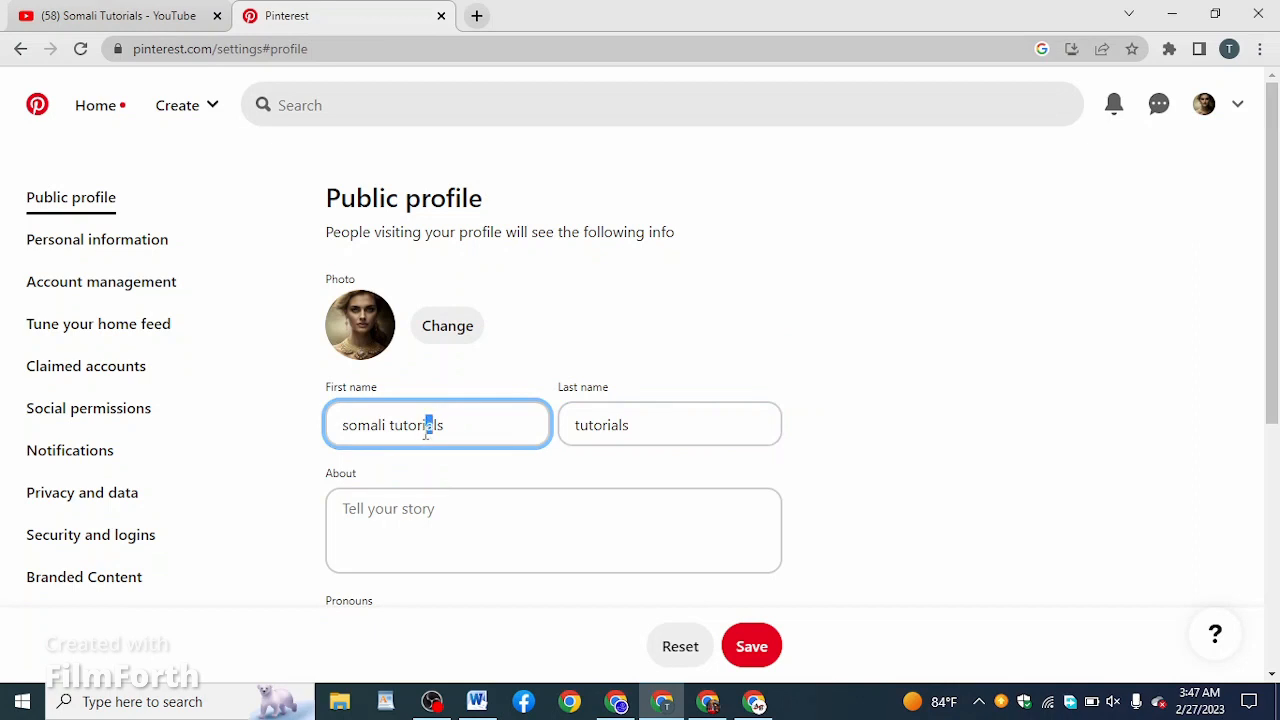
{"action": "triple_click", "coordinate": [425, 430]}
{"action": "left_click", "coordinate": [471, 418]}
{"action": "triple_click", "coordinate": [428, 428]}
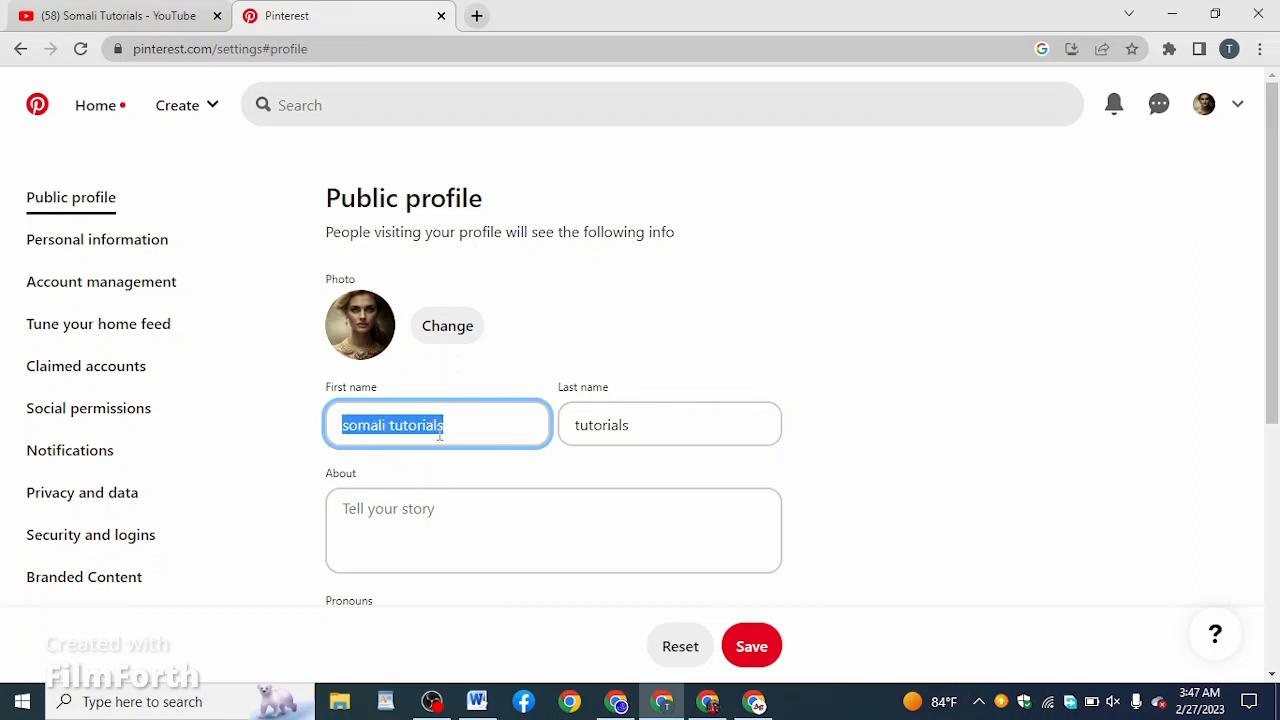
{"action": "left_click", "coordinate": [455, 430]}
{"action": "double_click", "coordinate": [436, 426]}
{"action": "key", "text": "BackSpace"}
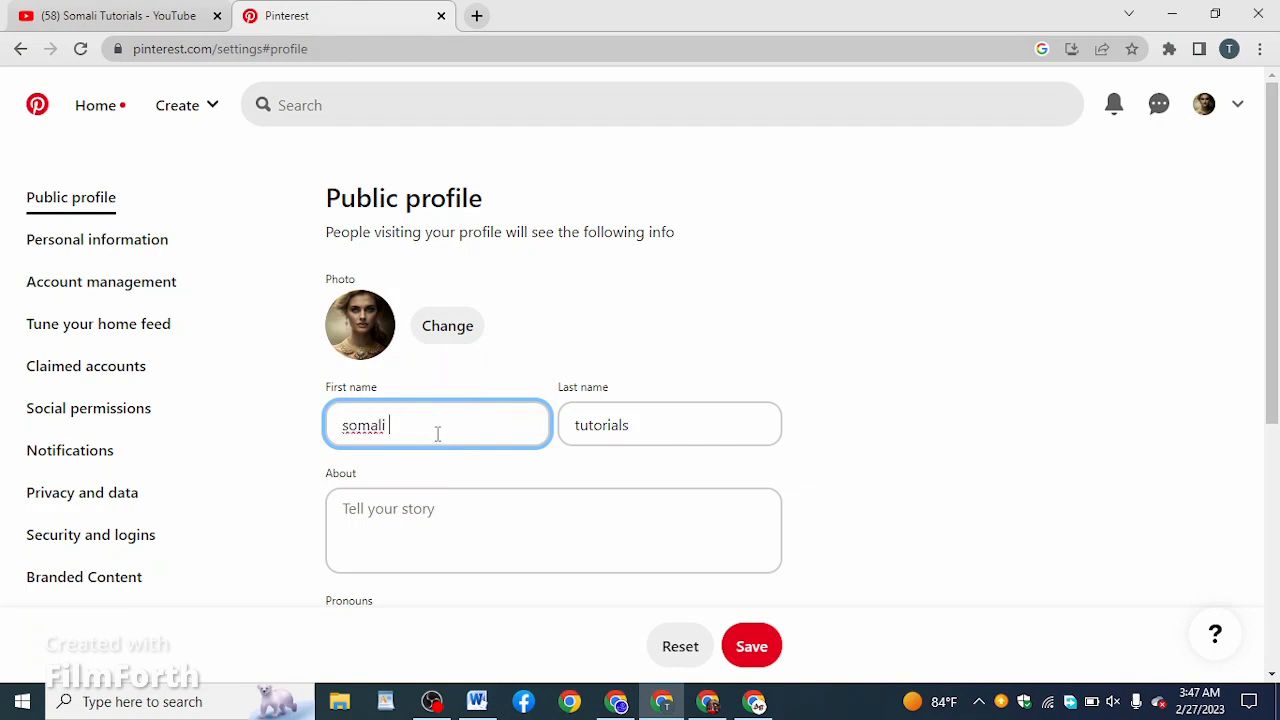
- Open a new browser window under a different Chrome user profile, chosen from the list of other profiles
{"action": "scroll", "coordinate": [461, 493], "scroll_direction": "down", "scroll_amount": 1}
{"action": "scroll", "coordinate": [461, 493], "scroll_direction": "down", "scroll_amount": 1}
{"action": "left_click", "coordinate": [410, 440]}
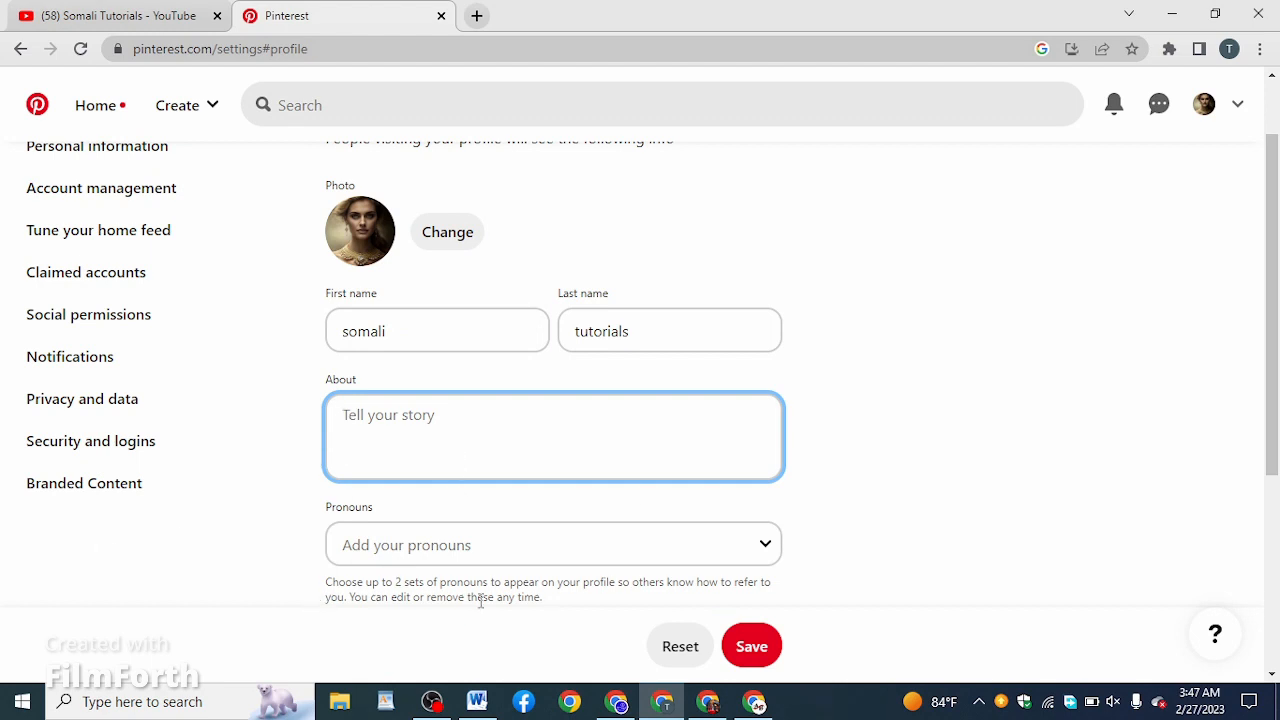
{"action": "left_click", "coordinate": [1234, 52]}
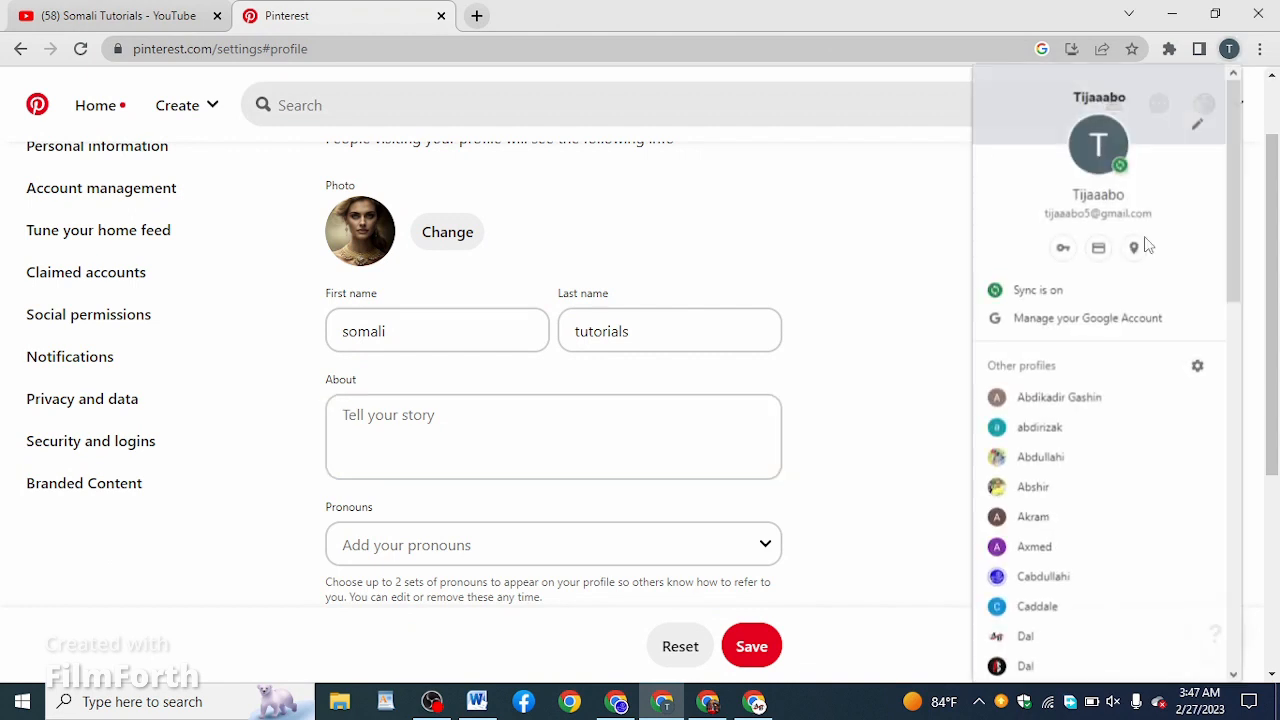
{"action": "scroll", "coordinate": [1123, 560], "scroll_direction": "down", "scroll_amount": 6}
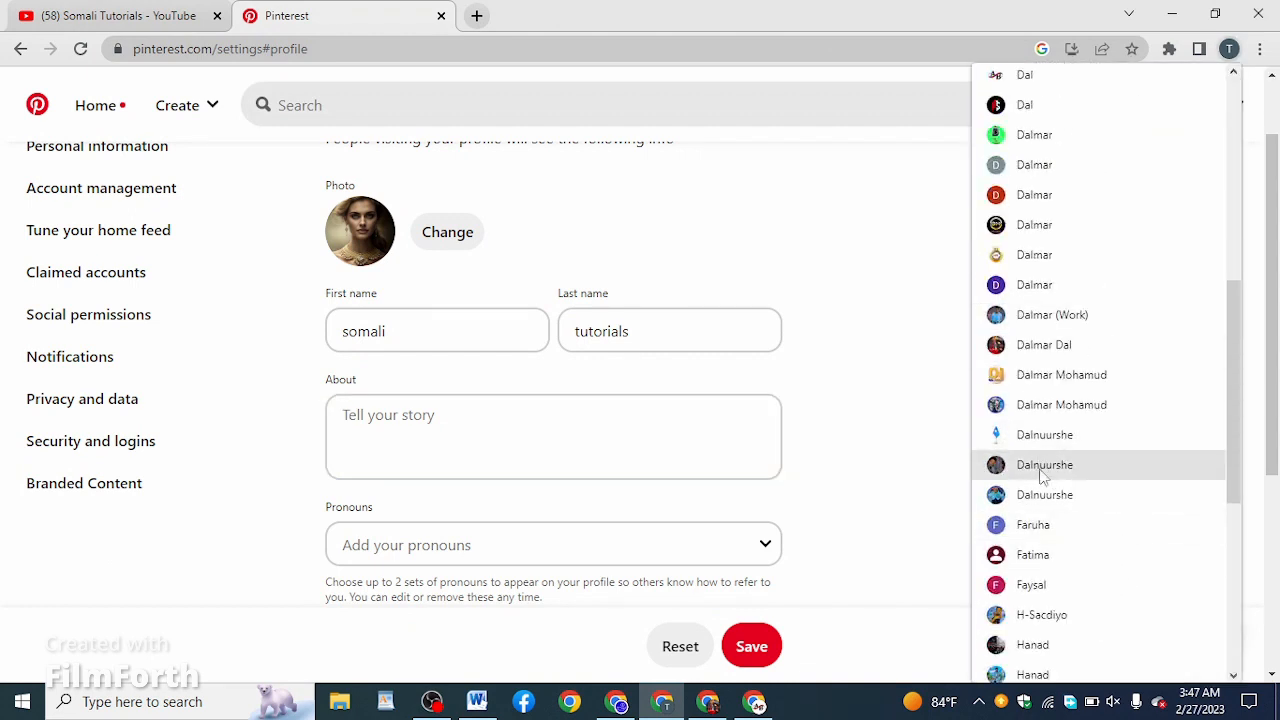
{"action": "left_click", "coordinate": [1123, 498]}
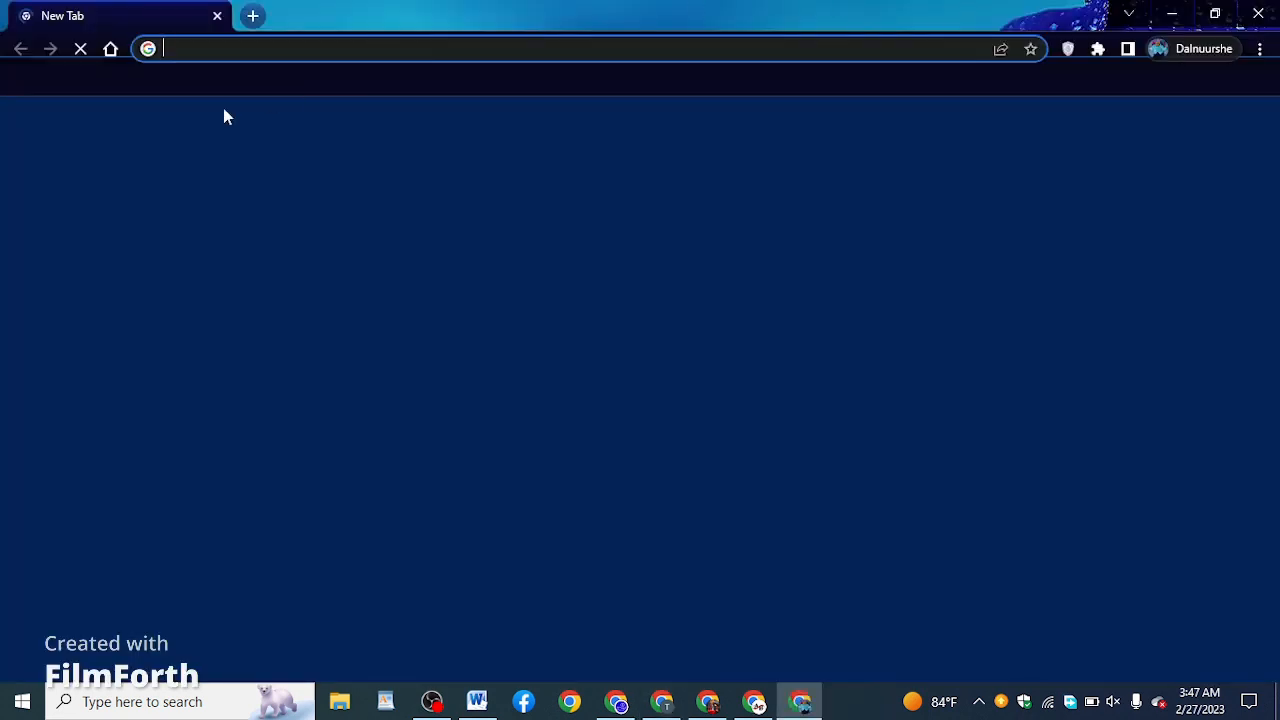
- Search Google for "chatgpt" in the new browser window
{"action": "left_click", "coordinate": [271, 47]}
{"action": "key", "text": "Down"}
{"action": "left_click", "coordinate": [285, 83]}
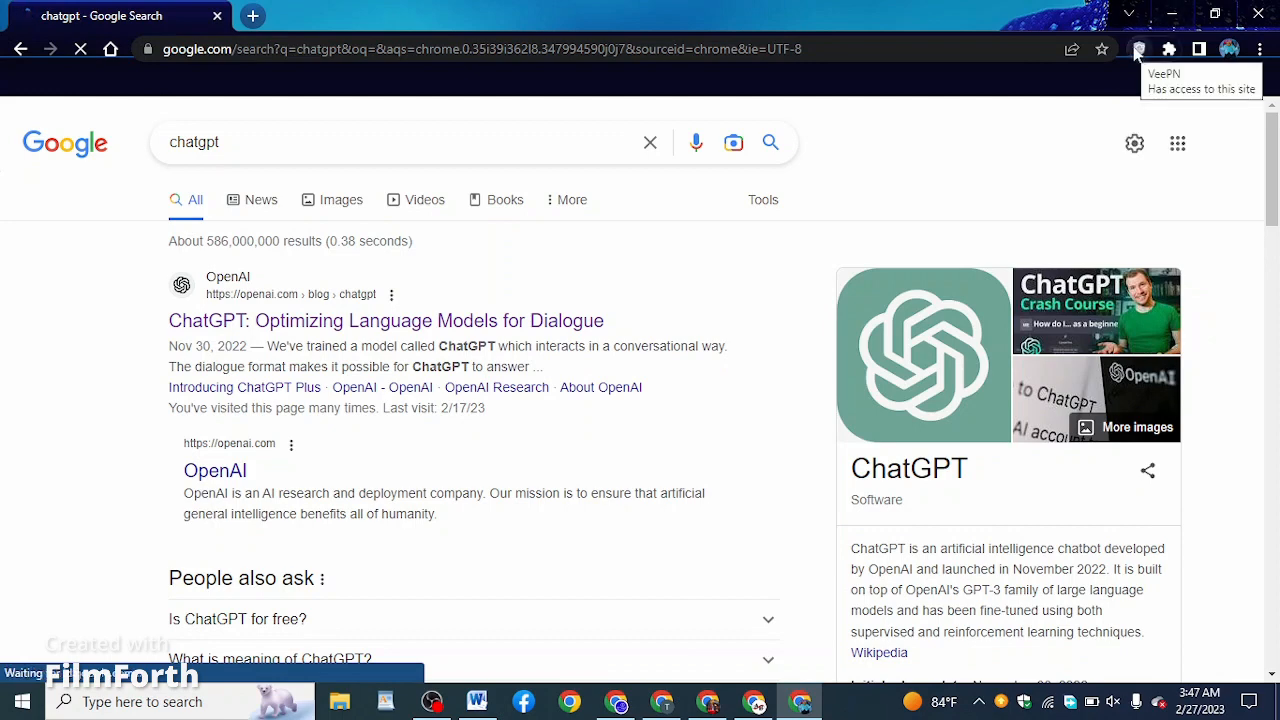
- Turn on the VeePN extension with the Paris, France server and dismiss the proxy sign-in request
{"action": "left_click", "coordinate": [1139, 48]}
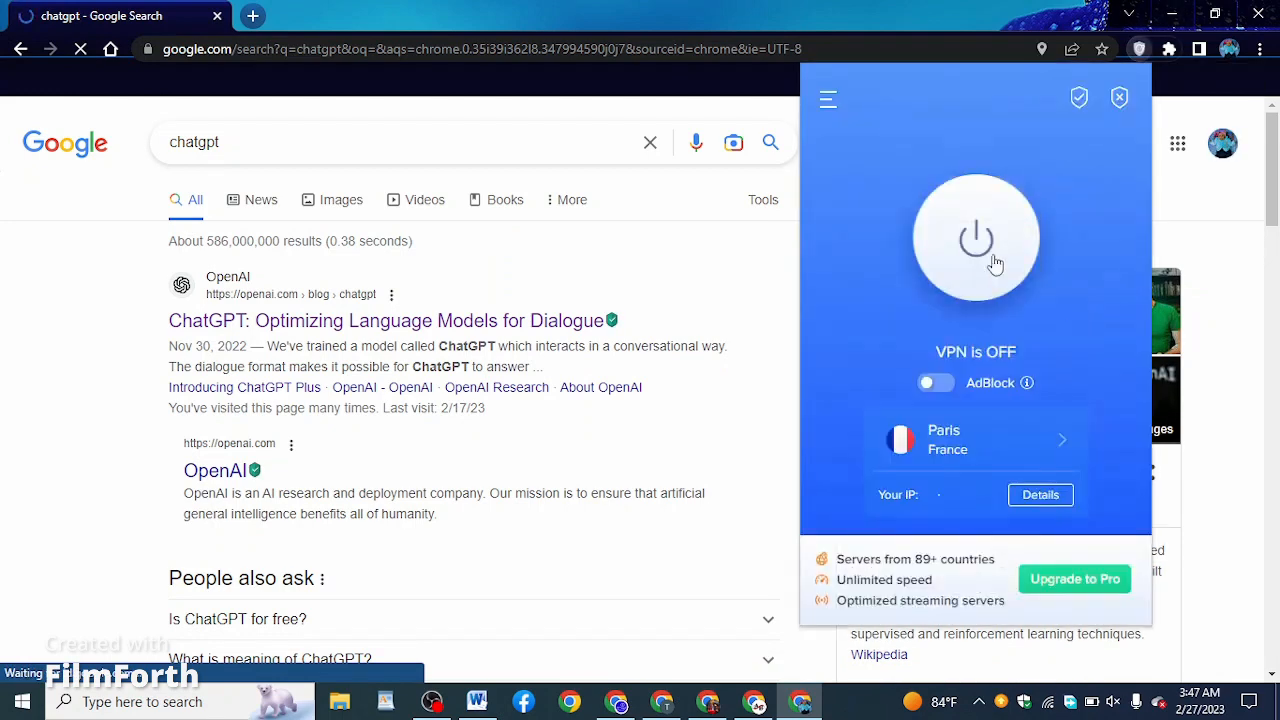
{"action": "left_click", "coordinate": [964, 256]}
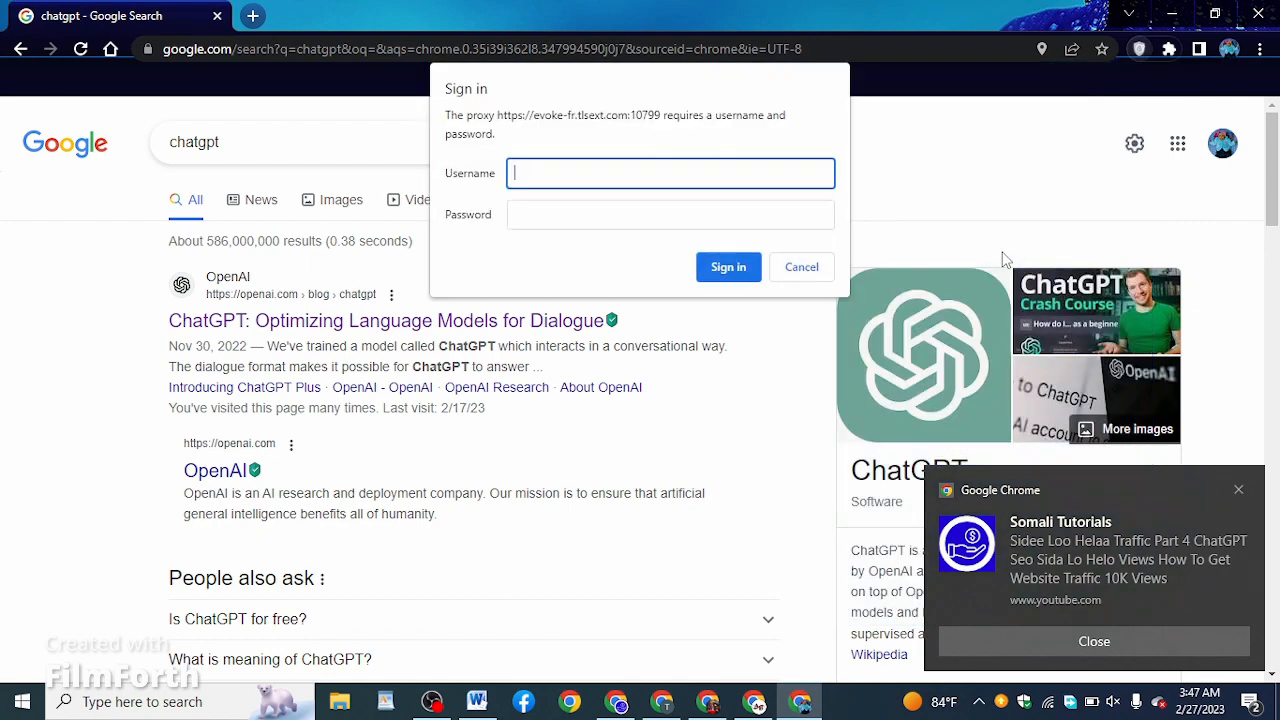
{"action": "left_click", "coordinate": [797, 265]}
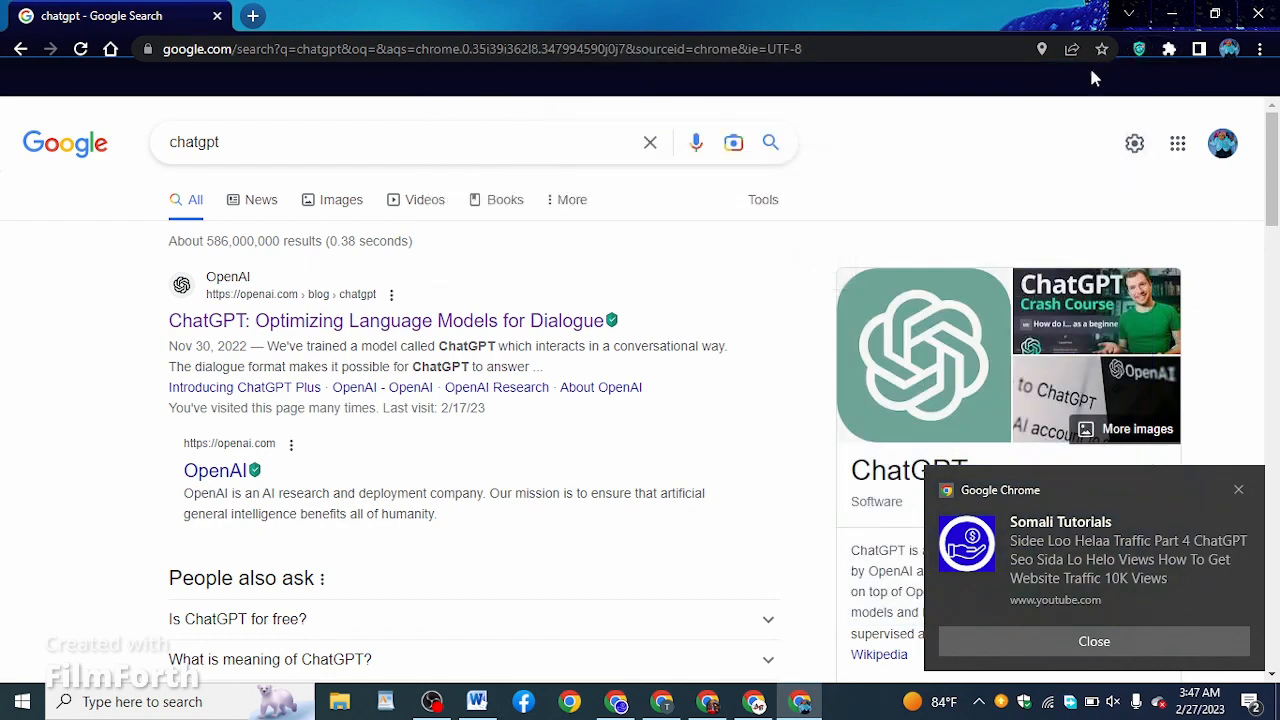
- Open OpenAI's "ChatGPT: Optimizing Language Models for Dialogue" search result and launch ChatGPT from that page
{"action": "left_click", "coordinate": [384, 321]}
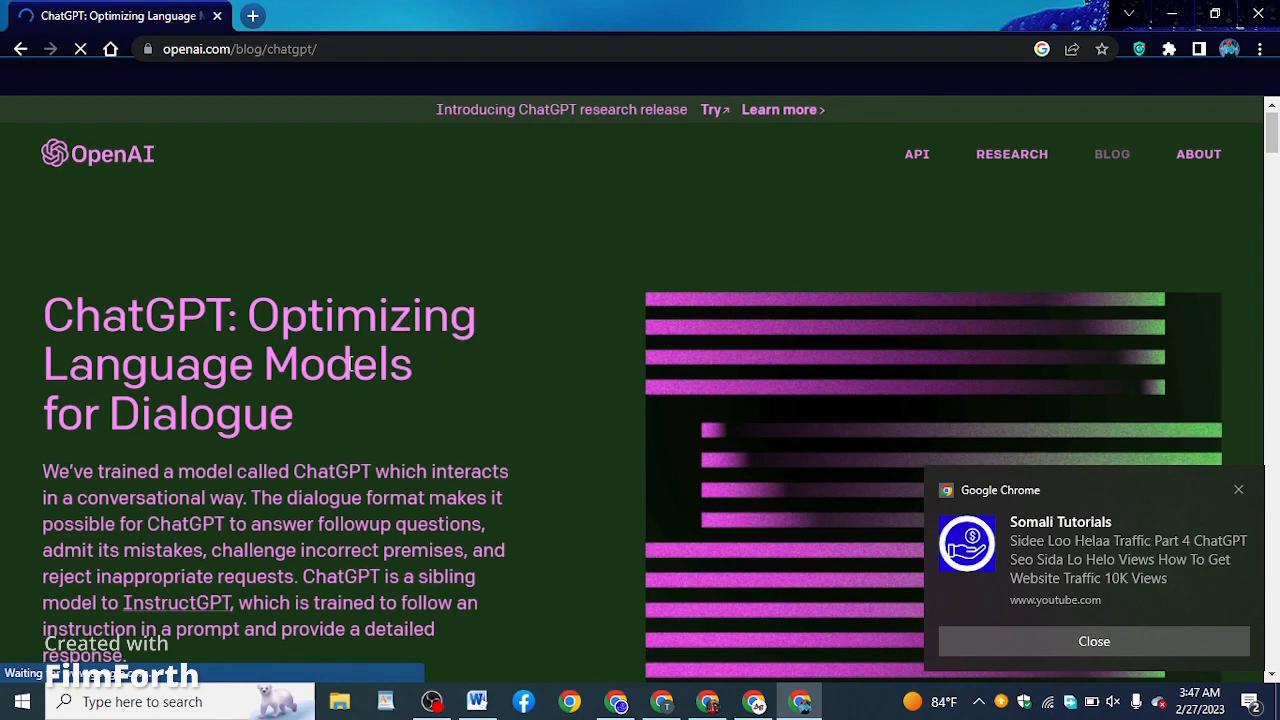
{"action": "scroll", "coordinate": [234, 443], "scroll_direction": "down", "scroll_amount": 3}
{"action": "left_click", "coordinate": [82, 436]}
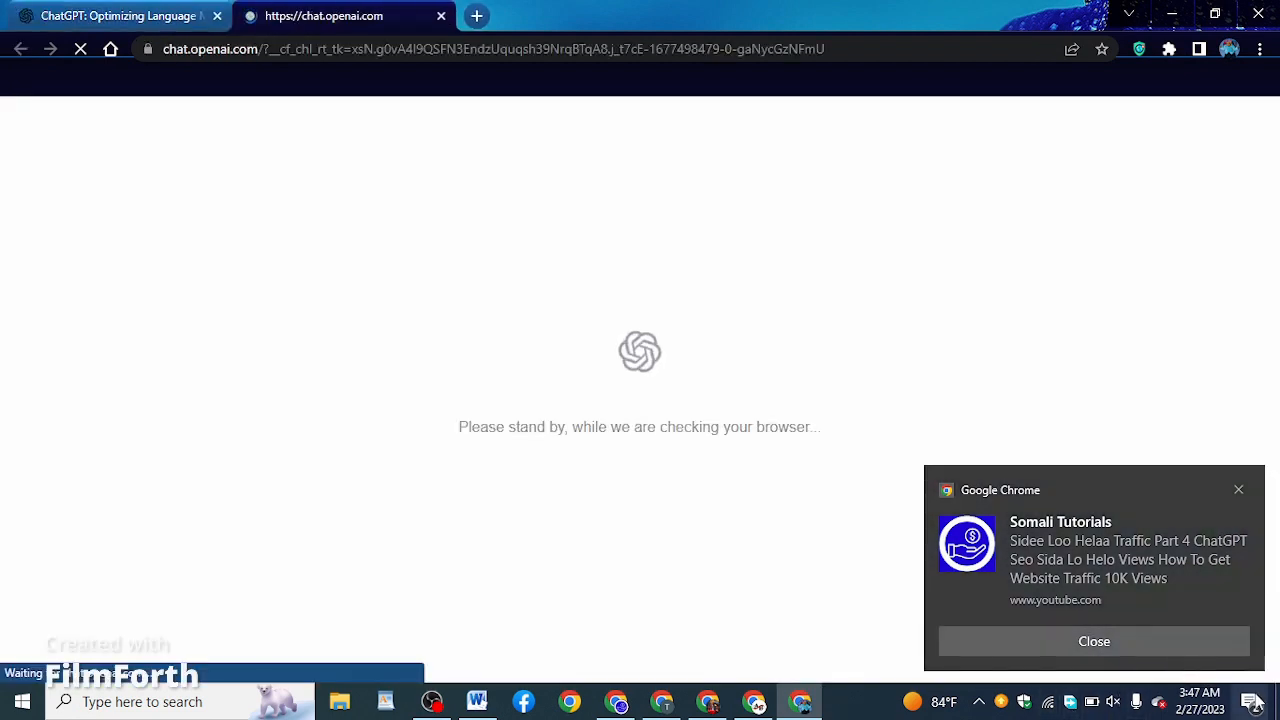
- Clear all pending Windows notifications while the ChatGPT site loads
{"action": "left_click", "coordinate": [1250, 701]}
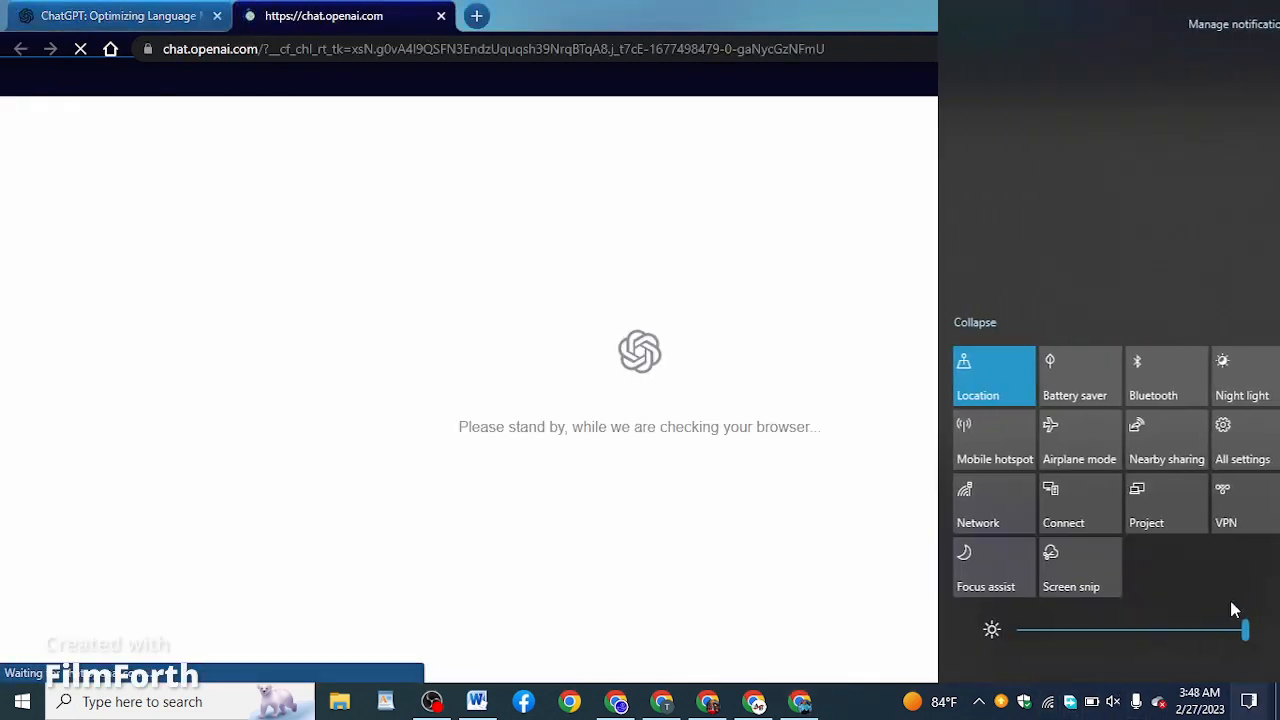
{"action": "left_click", "coordinate": [1204, 324]}
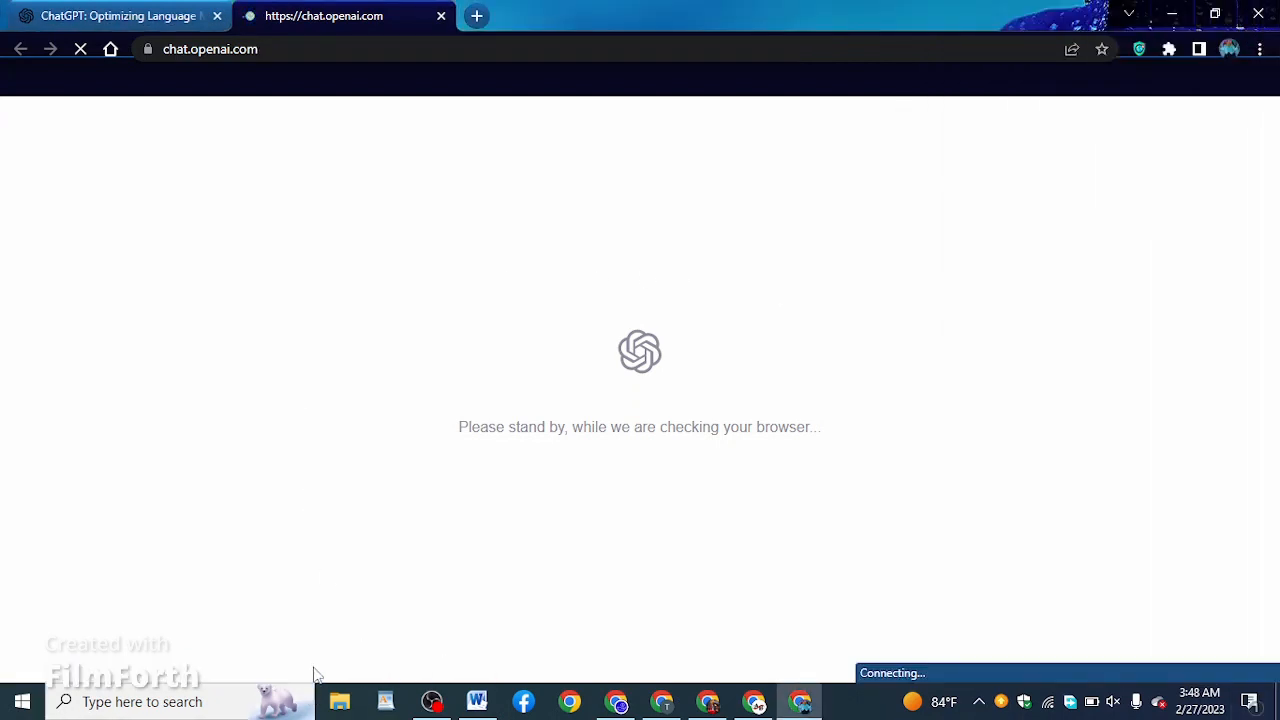
{"action": "left_click", "coordinate": [1250, 701]}
{"action": "left_click", "coordinate": [1204, 324]}
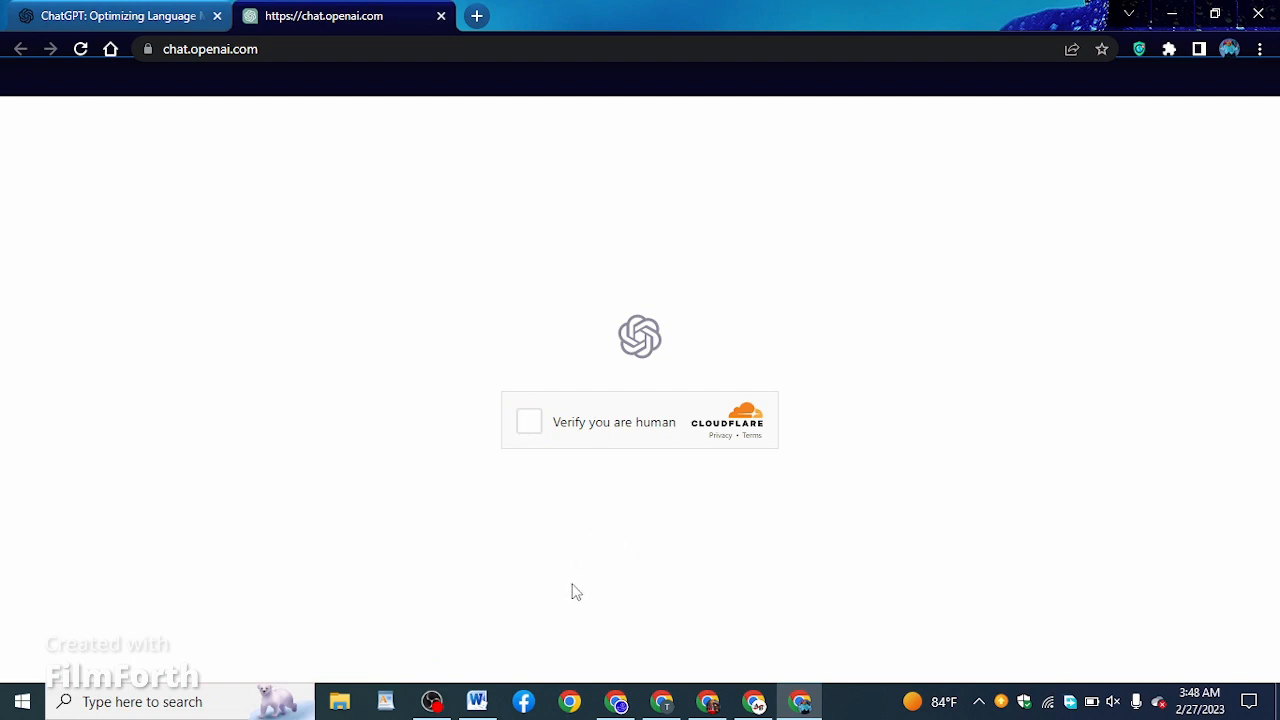
- Pass the human verification and send ChatGPT the prompt "write about us page for this keyword: weight loss"
{"action": "left_click", "coordinate": [574, 423]}
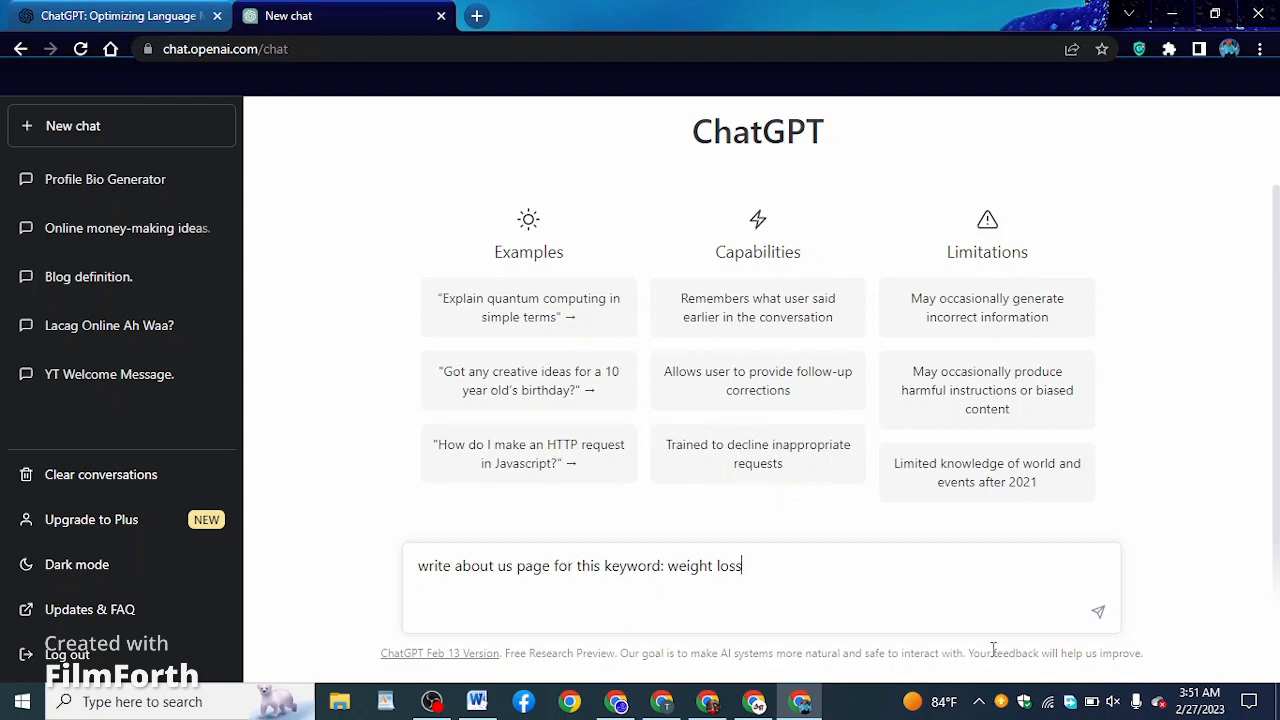
{"action": "left_click", "coordinate": [1097, 612]}
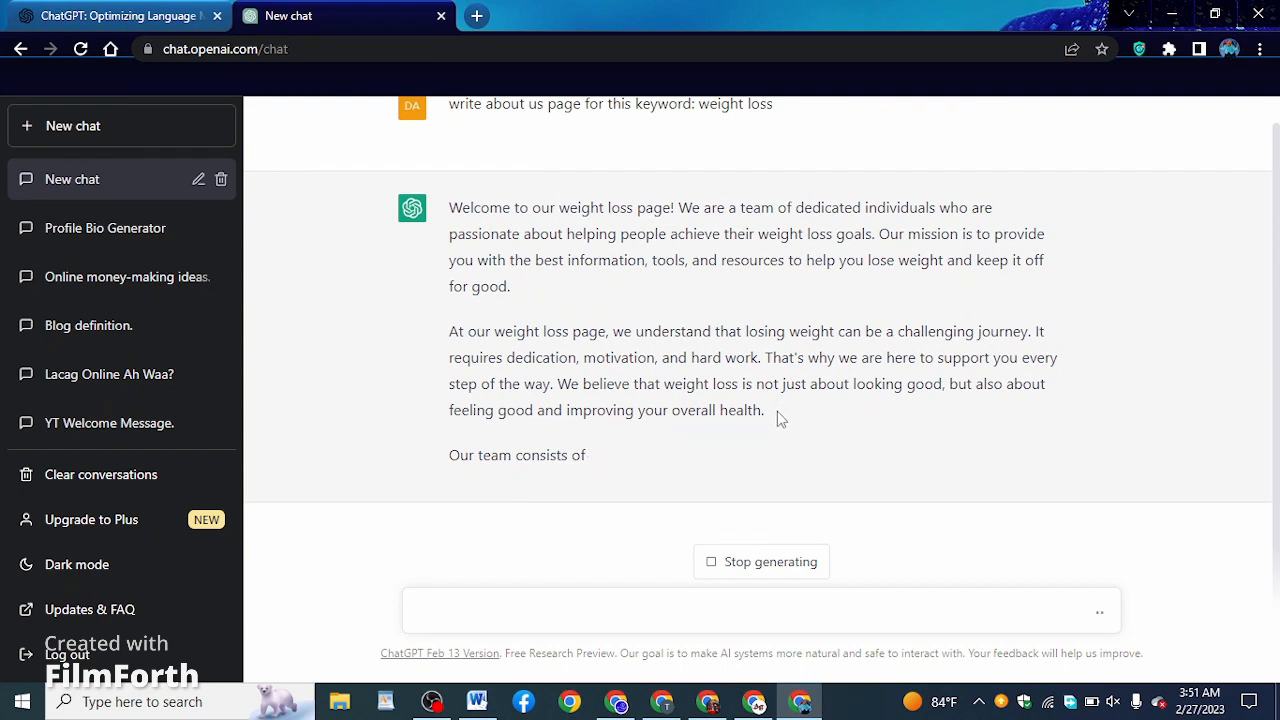
- Copy the first two paragraphs of ChatGPT's answer, from "Welcome to our weight loss page!" to "improving your overall health."
{"action": "mouse_move", "coordinate": [765, 393]}
{"action": "left_mouse_down"}
{"action": "mouse_move", "coordinate": [771, 423]}
{"action": "mouse_move", "coordinate": [508, 385]}
{"action": "mouse_move", "coordinate": [445, 157]}
{"action": "left_mouse_up"}
{"action": "left_click", "coordinate": [774, 424]}
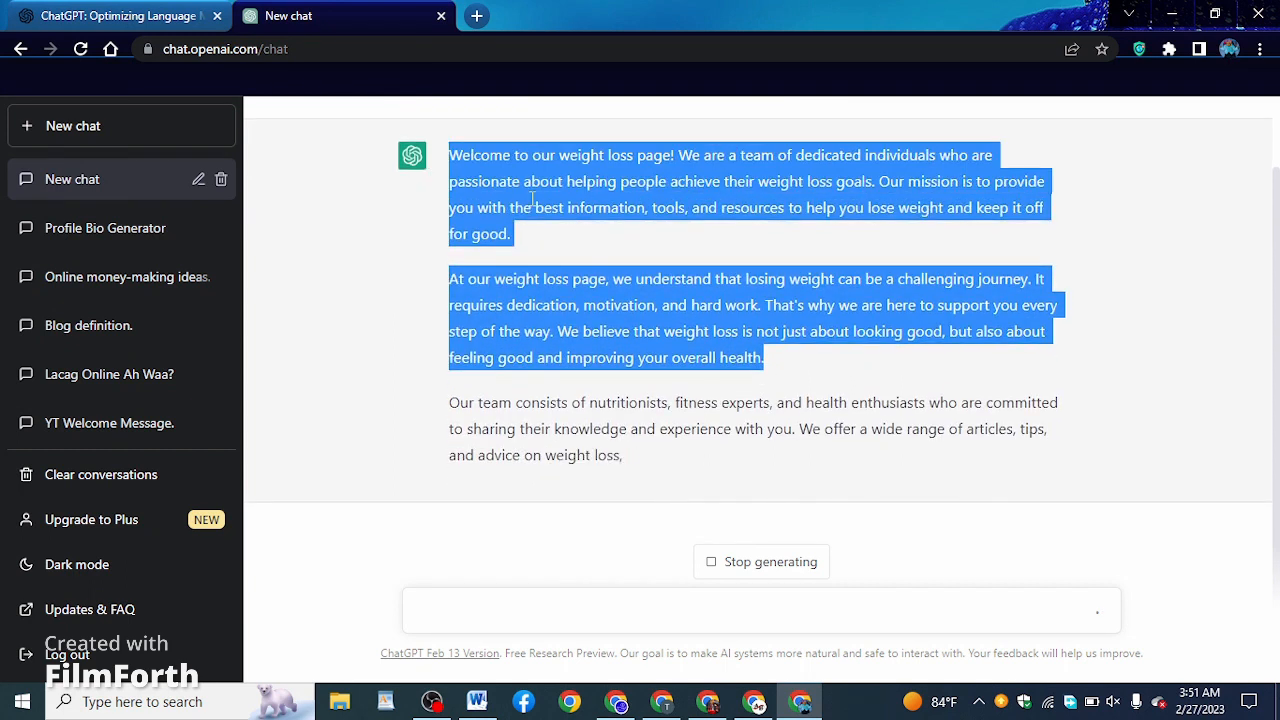
{"action": "right_click", "coordinate": [532, 203]}
{"action": "left_click", "coordinate": [577, 212]}
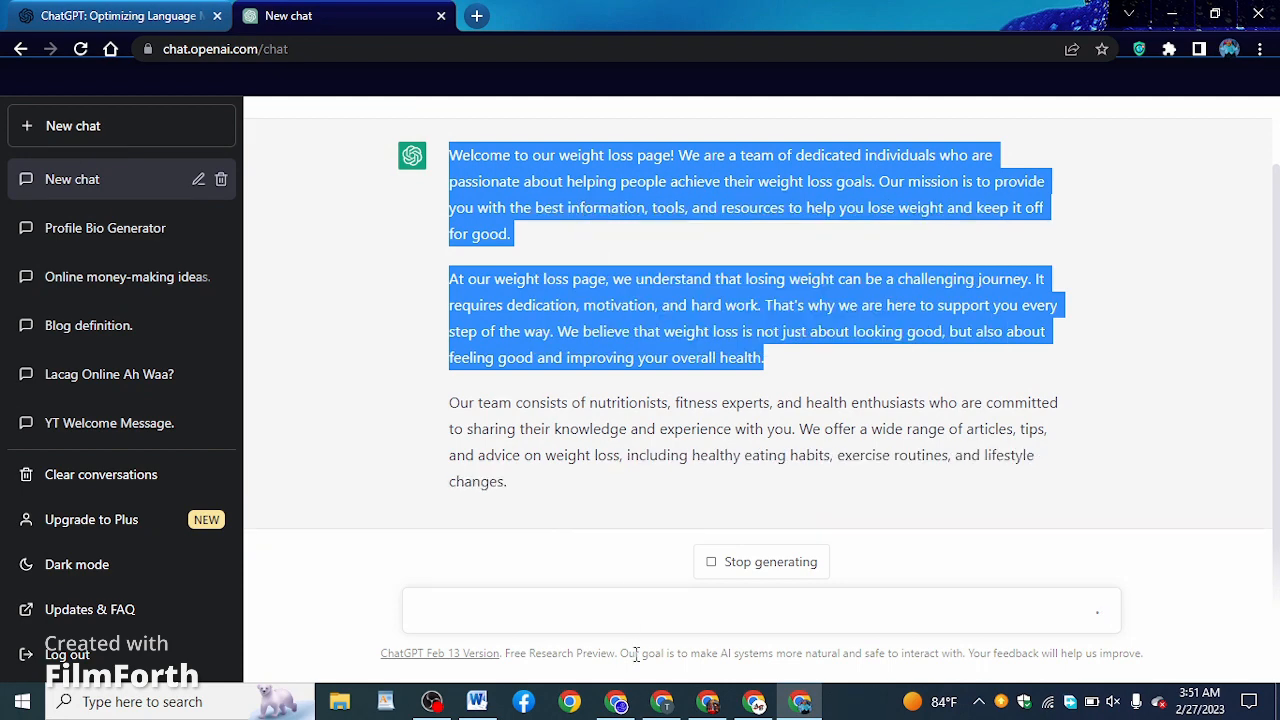
- Switch back to the browser window with the Pinterest public profile settings and paste the copied text into About
{"action": "left_click", "coordinate": [754, 701]}
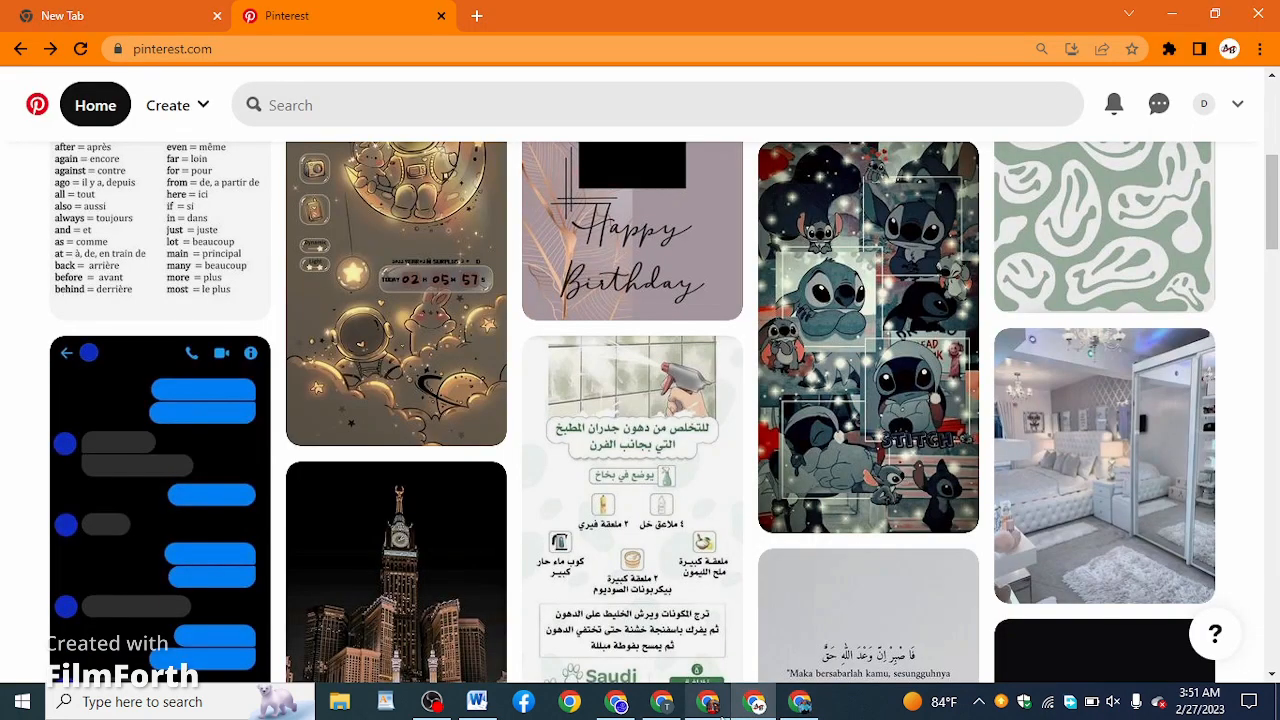
{"action": "left_click", "coordinate": [720, 708]}
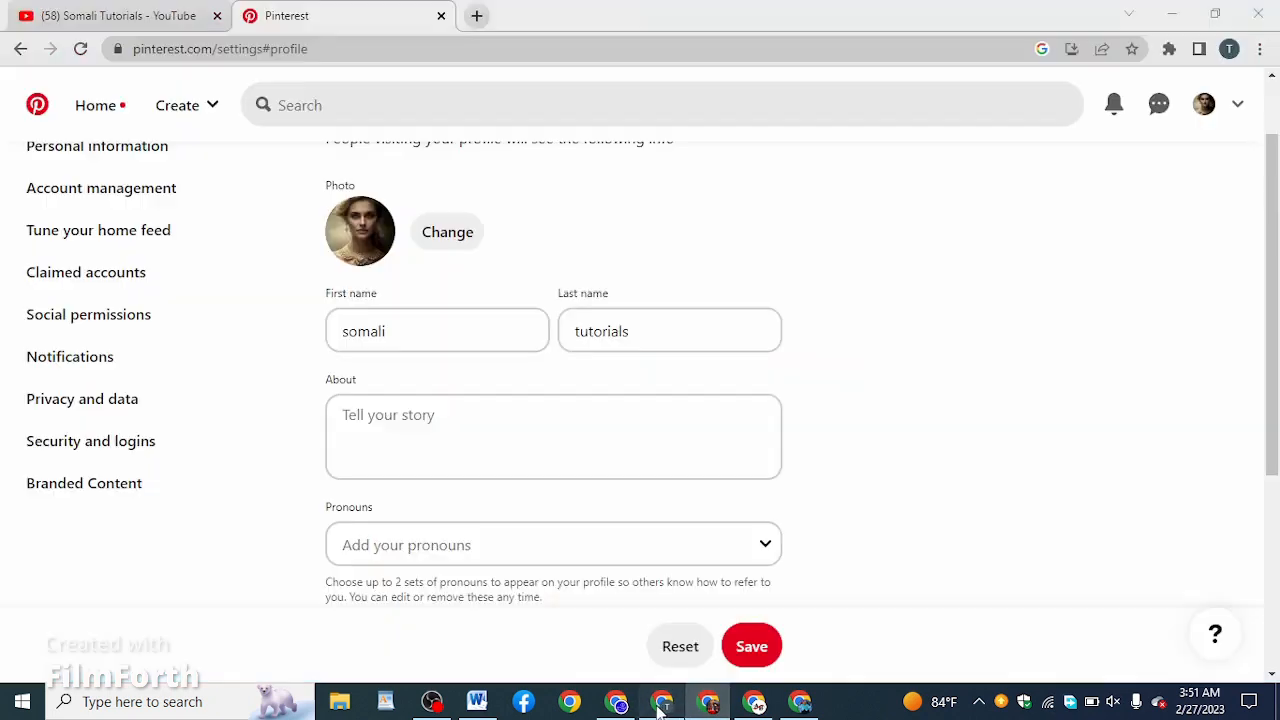
{"action": "left_click", "coordinate": [662, 701]}
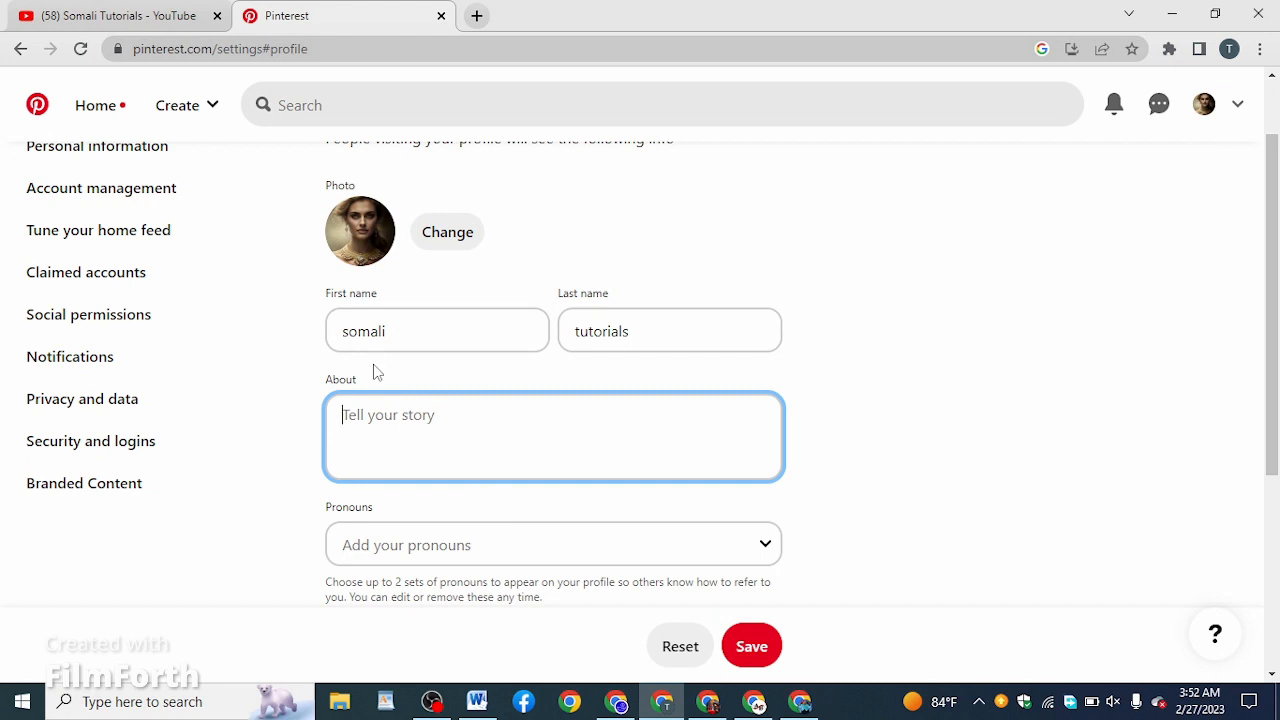
{"action": "right_click", "coordinate": [362, 430]}
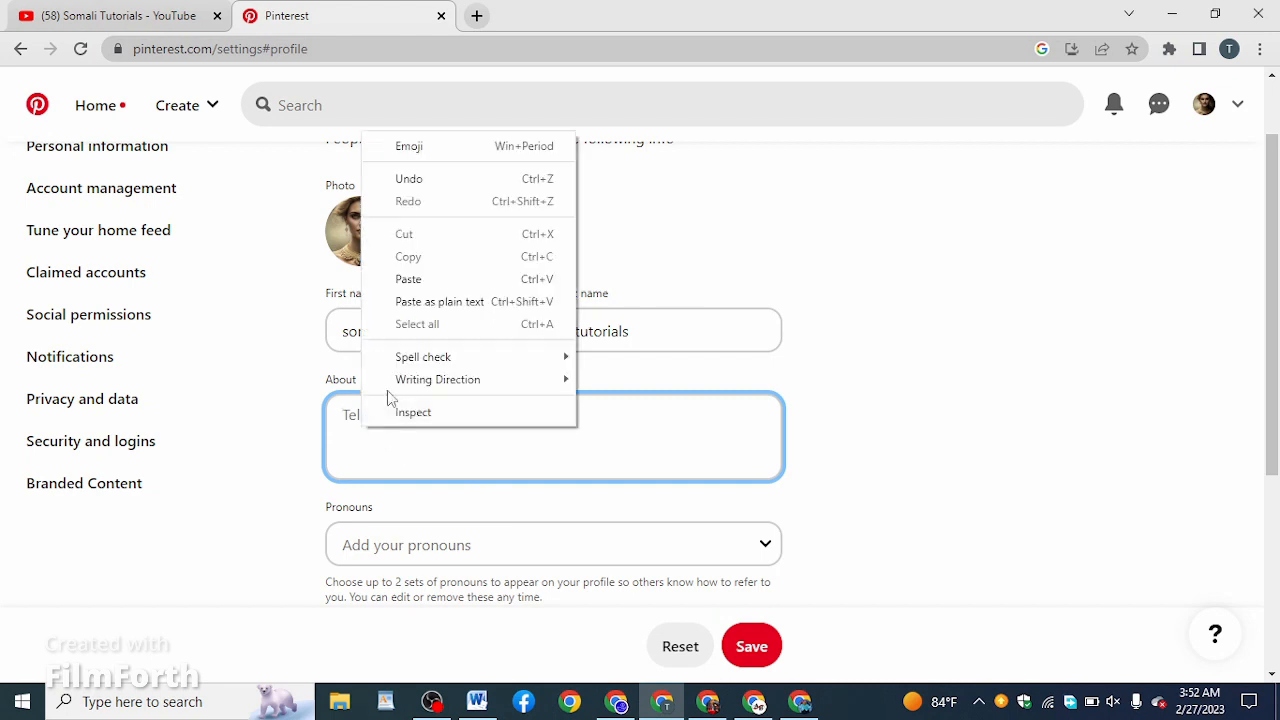
{"action": "left_click", "coordinate": [432, 280]}
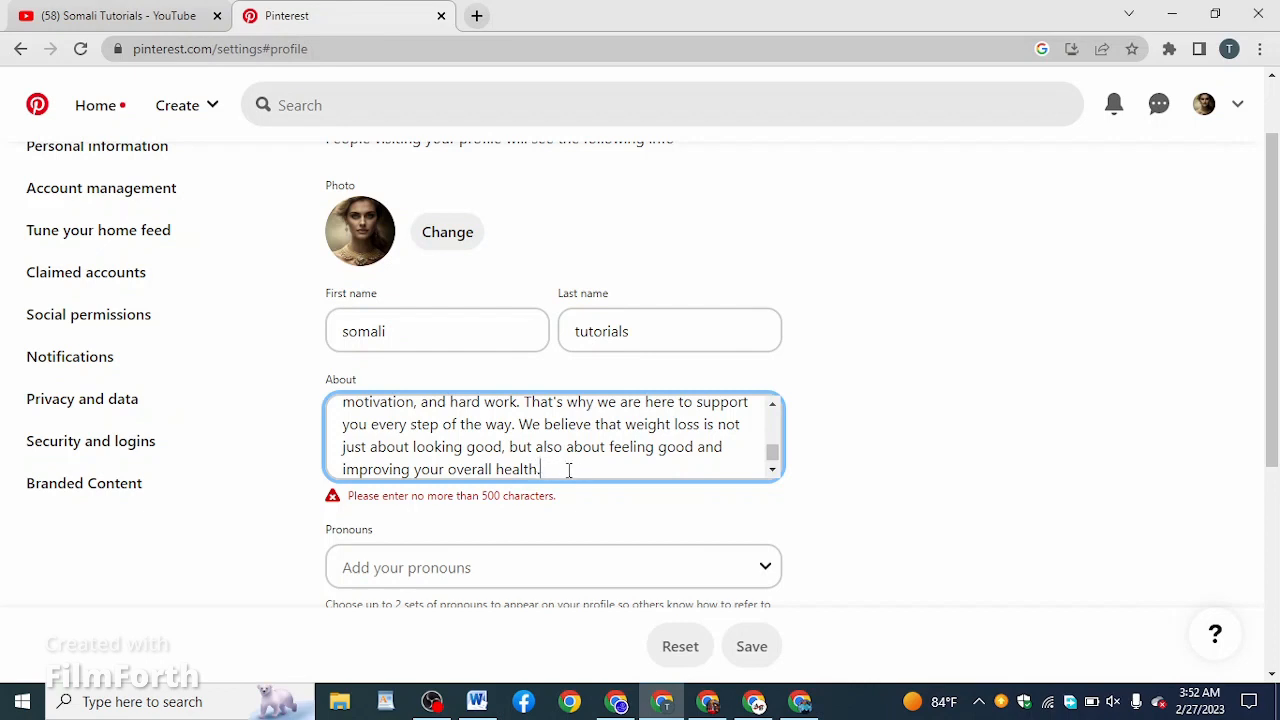
- Shorten the About text by deleting its last sentence, so that it ends with "every step of the way."
{"action": "key", "text": "BackSpace"}
{"action": "key", "text": "BackSpace"}
{"action": "key", "text": "BackSpace"}
{"action": "key", "text": "BackSpace"}
{"action": "key", "text": "BackSpace"}
{"action": "key", "text": "BackSpace"}
{"action": "key", "text": "BackSpace"}
{"action": "key", "text": "BackSpace"}
{"action": "key", "text": "BackSpace"}
{"action": "key", "text": "BackSpace"}
{"action": "key", "text": "BackSpace"}
{"action": "key", "text": "BackSpace"}
{"action": "key", "text": "BackSpace"}
{"action": "key", "text": "BackSpace"}
{"action": "key", "text": "BackSpace"}
{"action": "key", "text": "BackSpace"}
{"action": "key", "text": "BackSpace"}
{"action": "key", "text": "BackSpace"}
{"action": "key", "text": "BackSpace"}
{"action": "key", "text": "BackSpace"}
{"action": "key", "text": "BackSpace"}
{"action": "key", "text": "BackSpace"}
{"action": "key", "text": "BackSpace"}
{"action": "key", "text": "BackSpace"}
{"action": "key", "text": "BackSpace"}
{"action": "key", "text": "BackSpace"}
{"action": "key", "text": "BackSpace"}
{"action": "key", "text": "BackSpace"}
{"action": "key", "text": "BackSpace"}
{"action": "key", "text": "BackSpace"}
{"action": "key", "text": "BackSpace"}
{"action": "key", "text": "BackSpace"}
{"action": "key", "text": "BackSpace"}
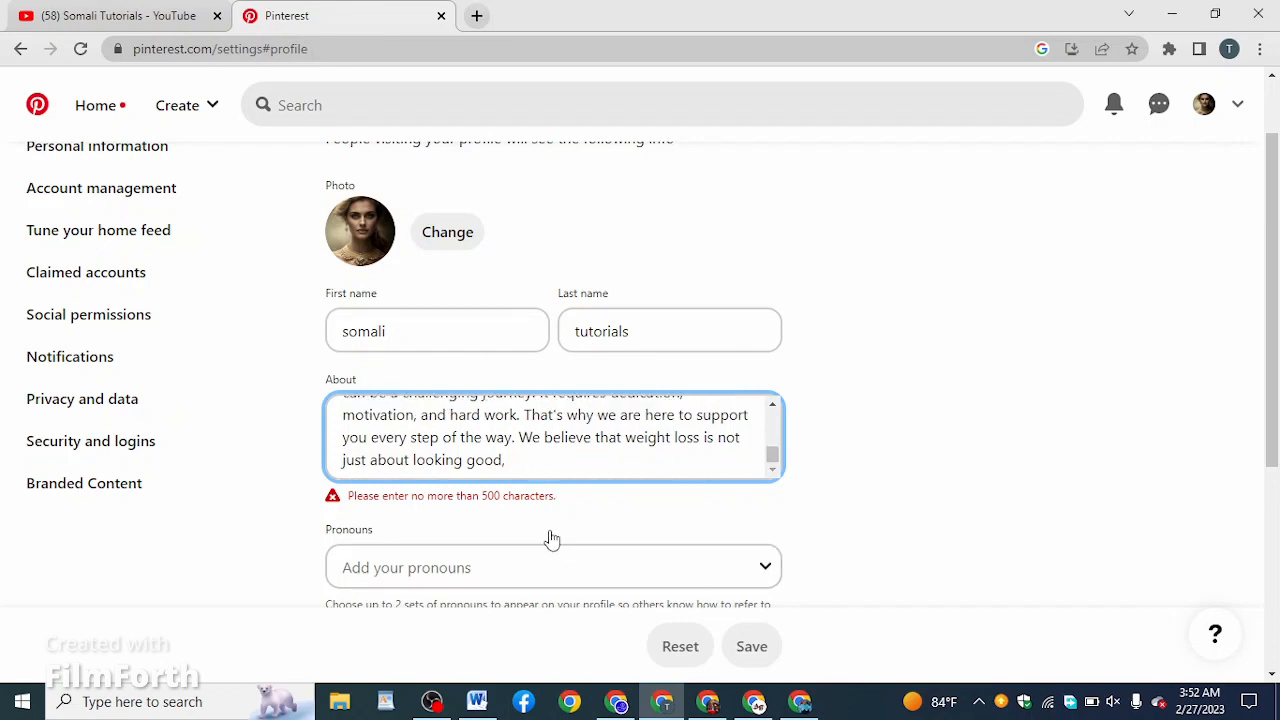
{"action": "key", "text": "BackSpace"}
{"action": "key", "text": "BackSpace"}
{"action": "key", "text": "BackSpace"}
{"action": "key", "text": "BackSpace"}
{"action": "key", "text": "BackSpace"}
{"action": "key", "text": "BackSpace"}
{"action": "key", "text": "BackSpace"}
{"action": "key", "text": "BackSpace"}
{"action": "key", "text": "BackSpace"}
{"action": "key", "text": "BackSpace"}
{"action": "key", "text": "BackSpace"}
{"action": "key", "text": "BackSpace"}
{"action": "key", "text": "BackSpace"}
{"action": "key", "text": "BackSpace"}
{"action": "key", "text": "BackSpace"}
{"action": "key", "text": "BackSpace"}
{"action": "key", "text": "BackSpace"}
{"action": "key", "text": "BackSpace"}
{"action": "key", "text": "BackSpace"}
{"action": "key", "text": "BackSpace"}
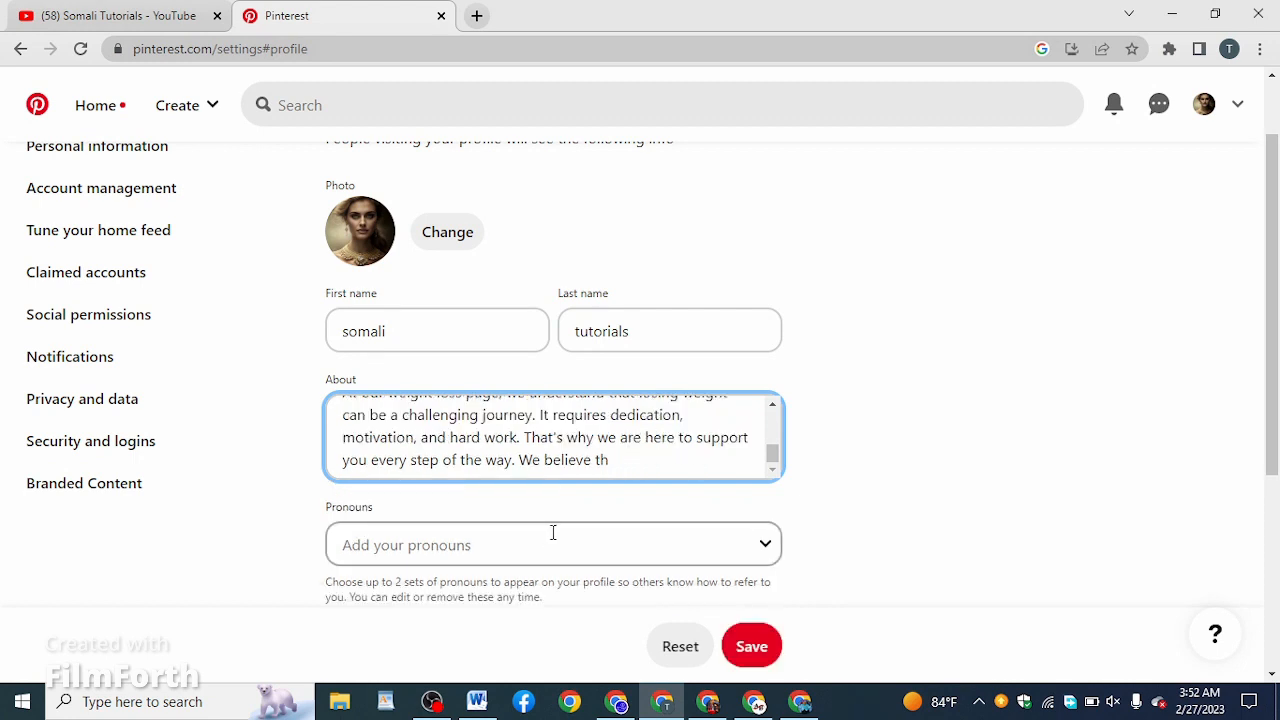
{"action": "key", "text": "BackSpace"}
{"action": "key", "text": "BackSpace"}
{"action": "key", "text": "BackSpace"}
{"action": "key", "text": "BackSpace"}
{"action": "key", "text": "BackSpace"}
{"action": "key", "text": "BackSpace"}
{"action": "key", "text": "BackSpace"}
{"action": "key", "text": "BackSpace"}
{"action": "key", "text": "BackSpace"}
{"action": "key", "text": "BackSpace"}
{"action": "key", "text": "BackSpace"}
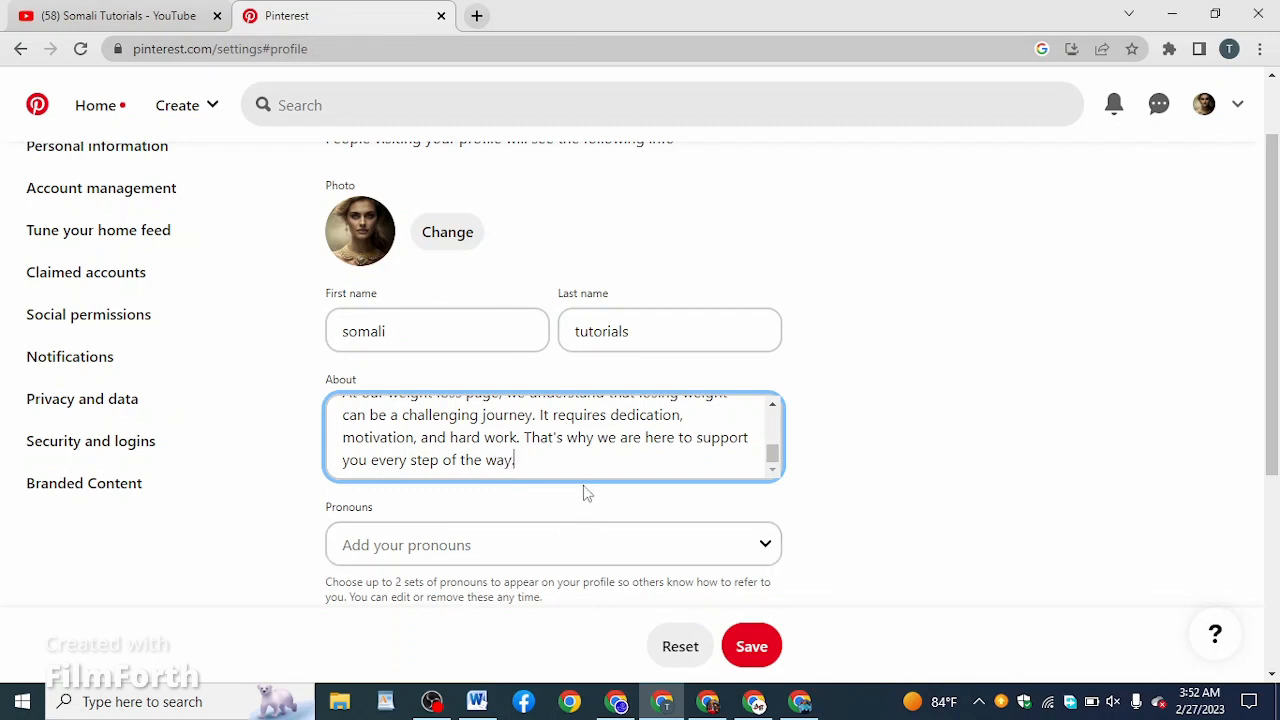
{"action": "scroll", "coordinate": [554, 466], "scroll_direction": "up", "scroll_amount": 5}
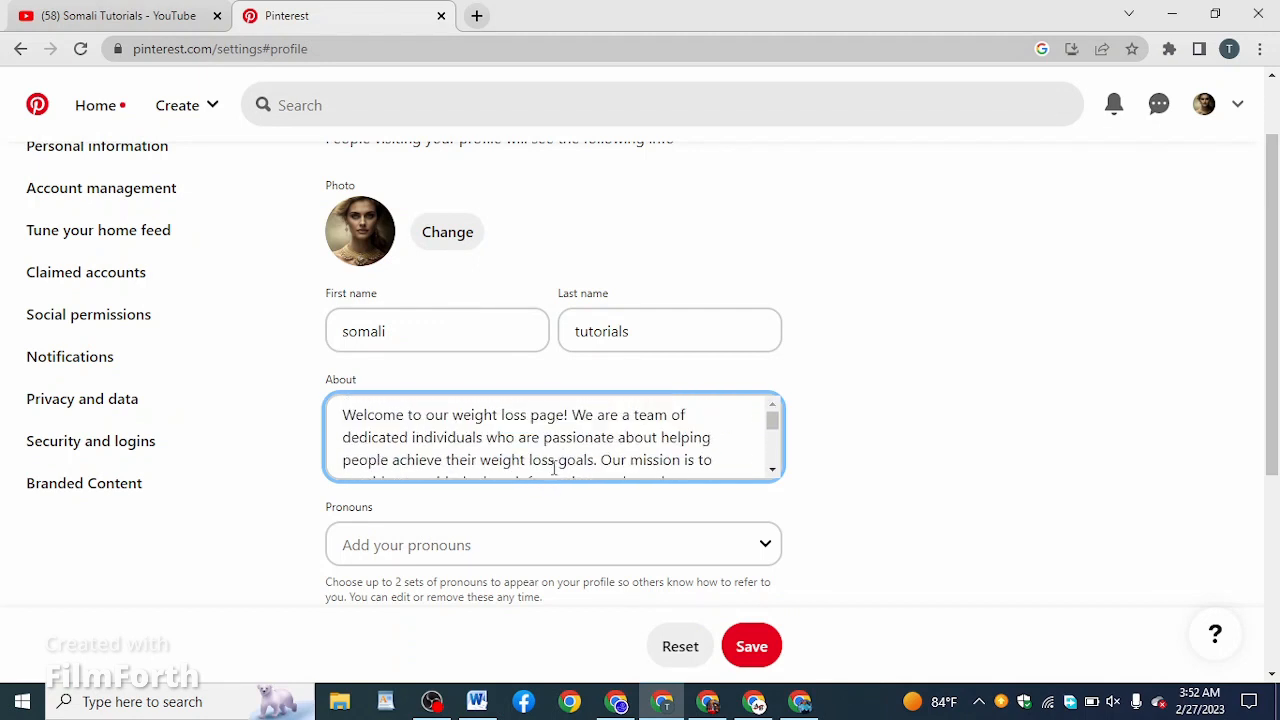
{"action": "scroll", "coordinate": [554, 466], "scroll_direction": "up", "scroll_amount": 1}
{"action": "scroll", "coordinate": [606, 505], "scroll_direction": "down", "scroll_amount": 3}
{"action": "scroll", "coordinate": [565, 528], "scroll_direction": "up", "scroll_amount": 3}
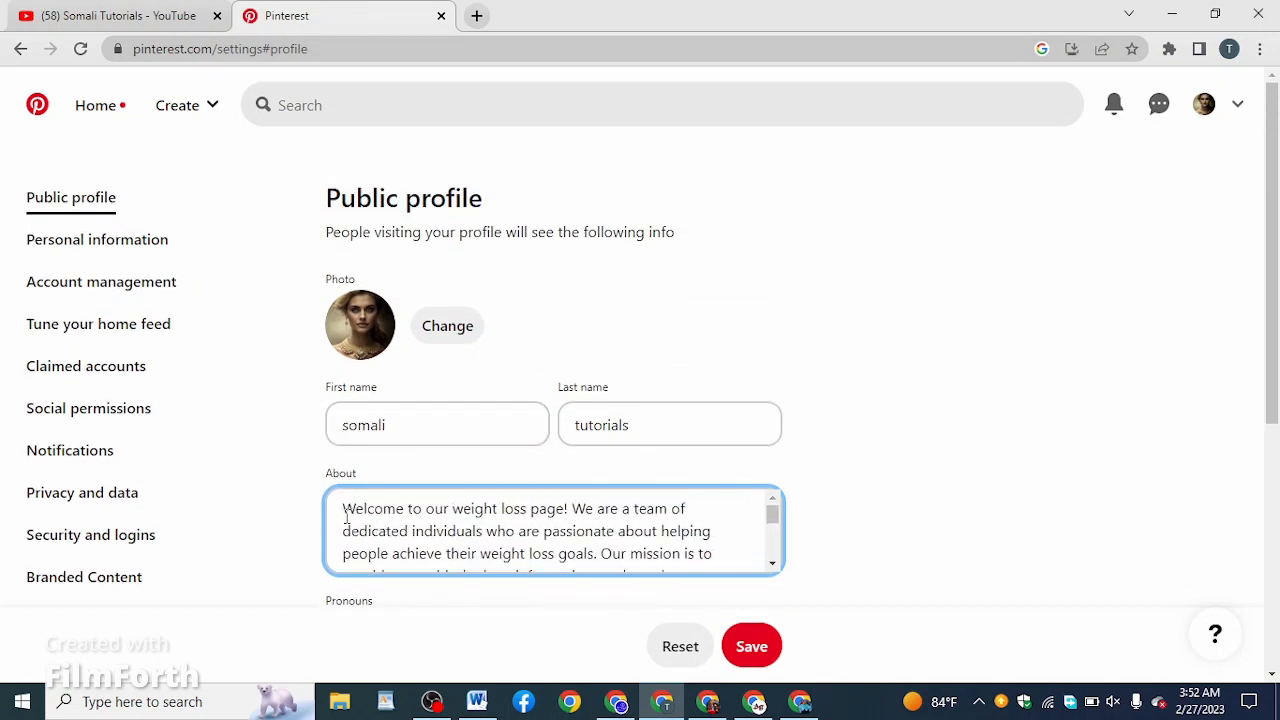
{"action": "left_click_drag", "start_coordinate": [358, 530], "coordinate": [338, 508]}
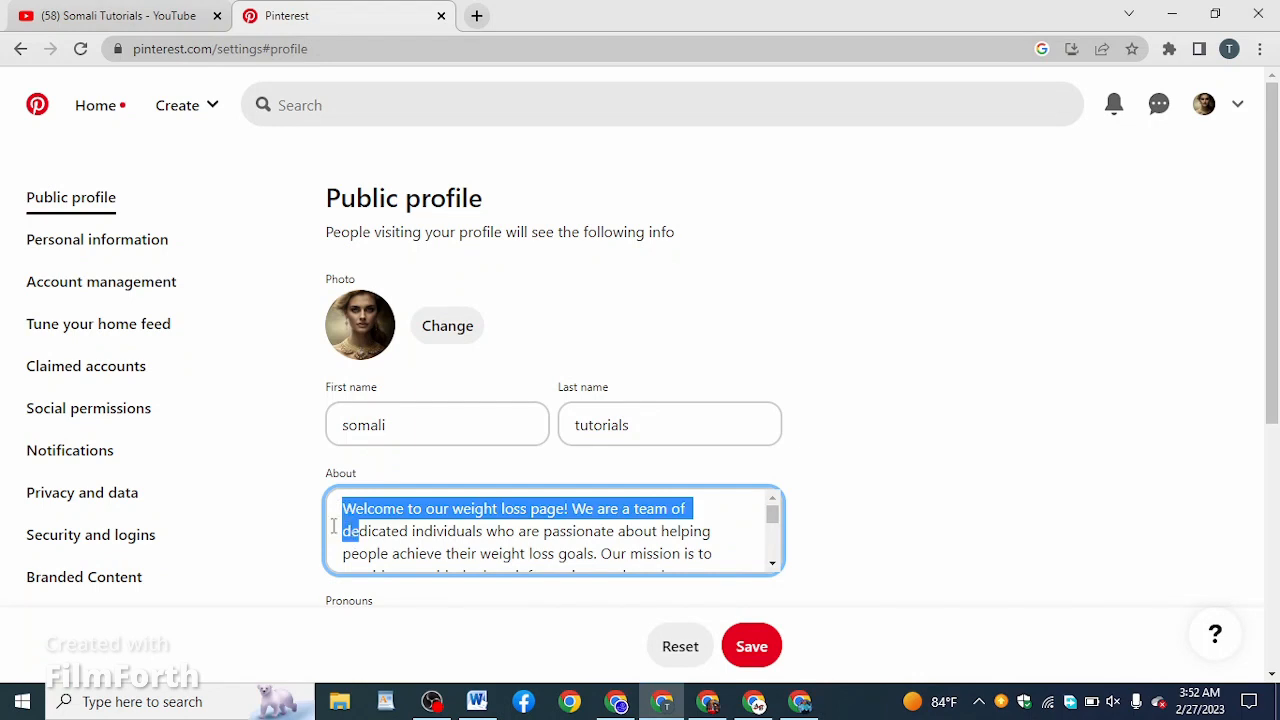
{"action": "left_click", "coordinate": [390, 553]}
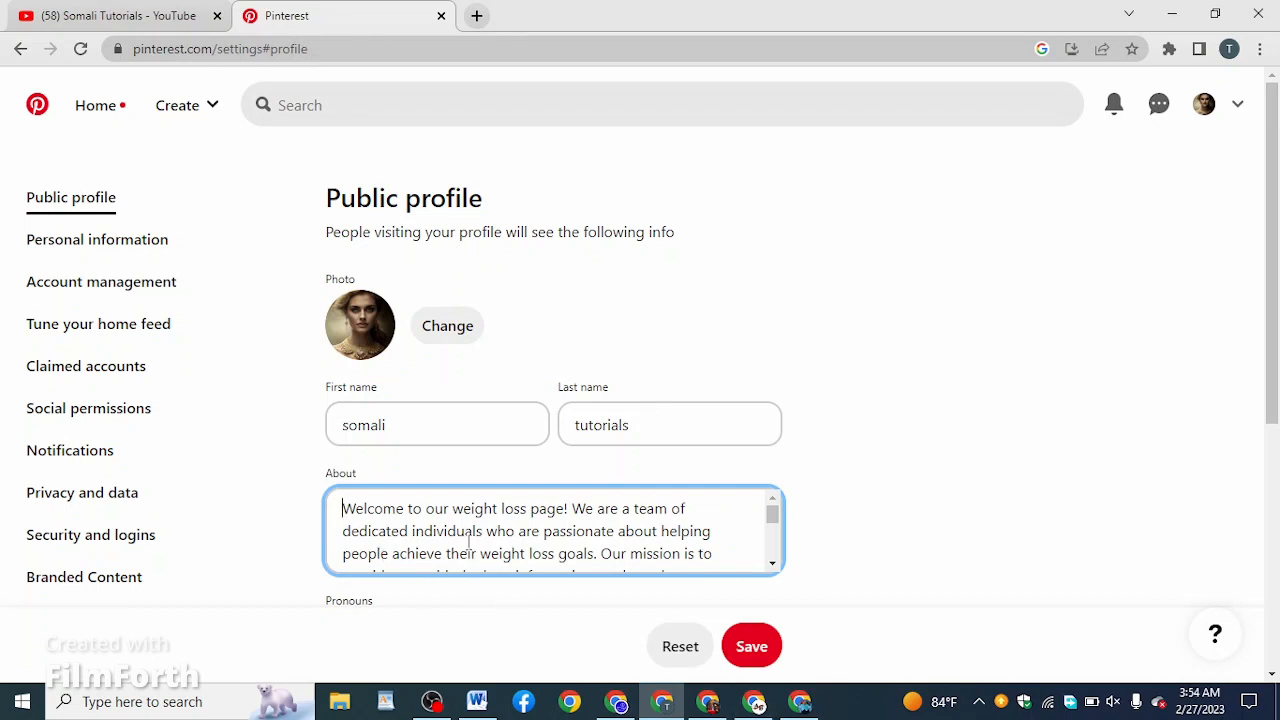
{"action": "scroll", "coordinate": [574, 526], "scroll_direction": "down", "scroll_amount": 3}
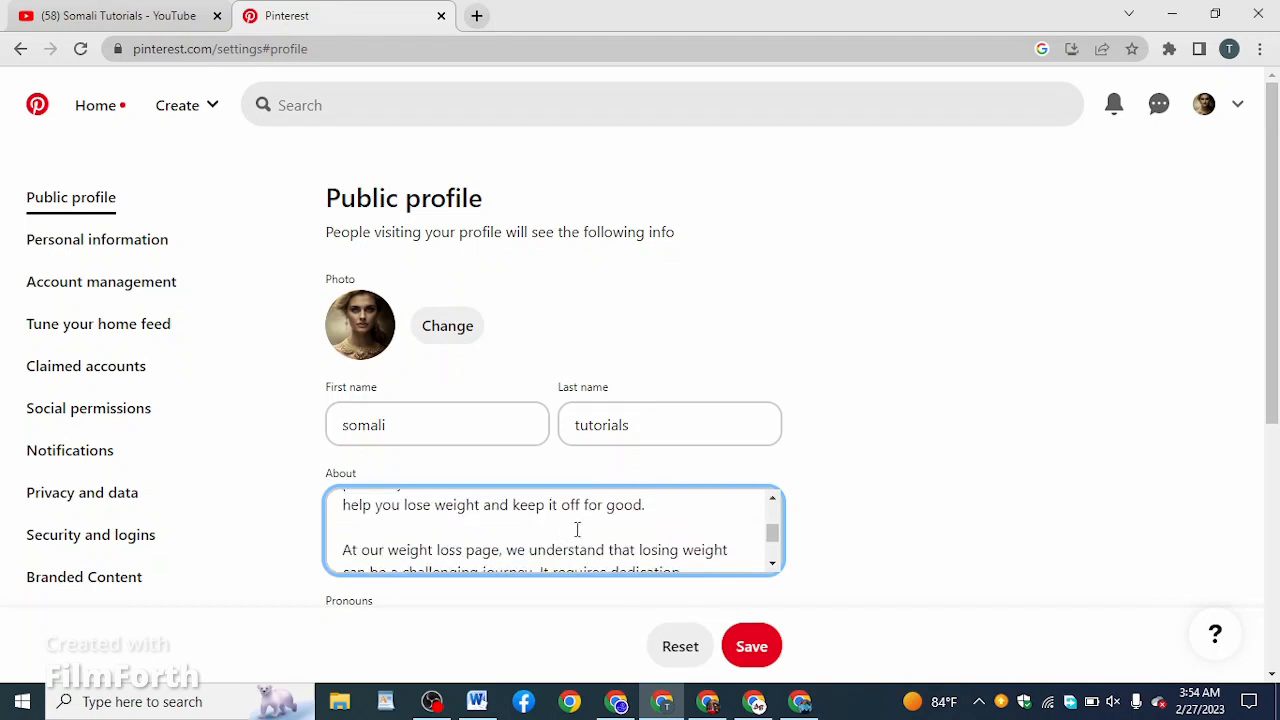
{"action": "scroll", "coordinate": [575, 523], "scroll_direction": "up", "scroll_amount": 3}
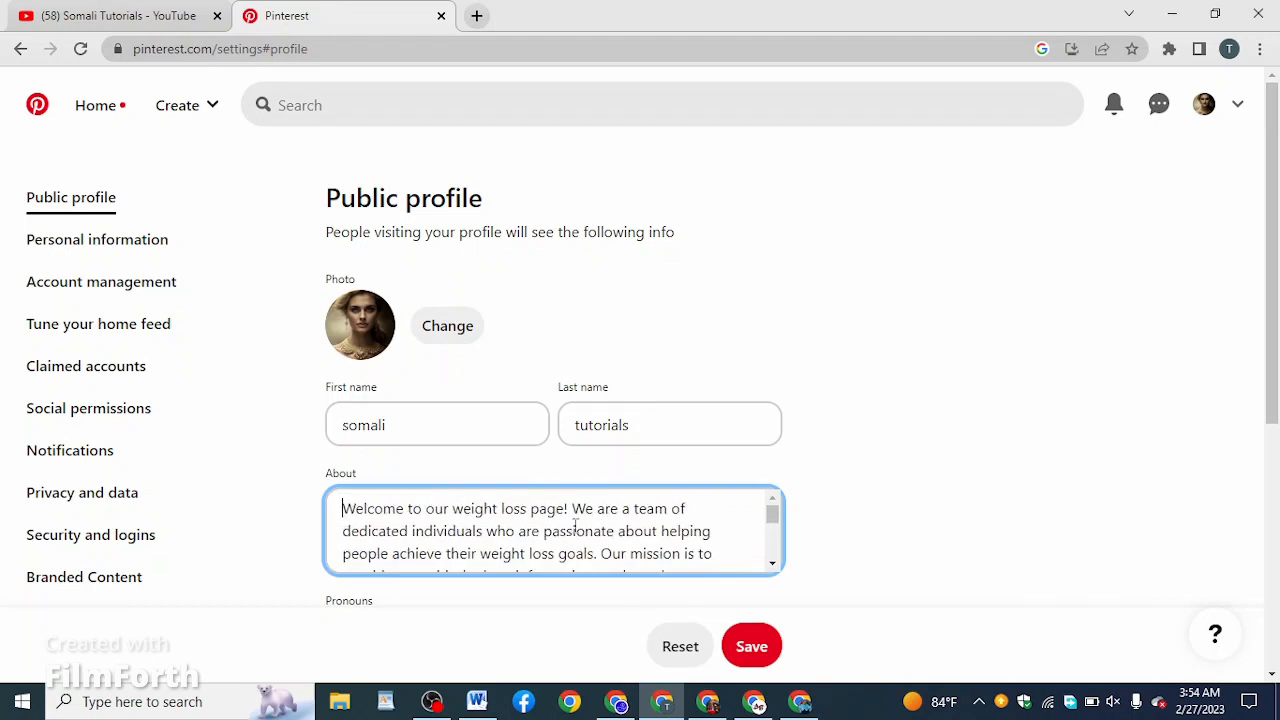
{"action": "right_click", "coordinate": [341, 511]}
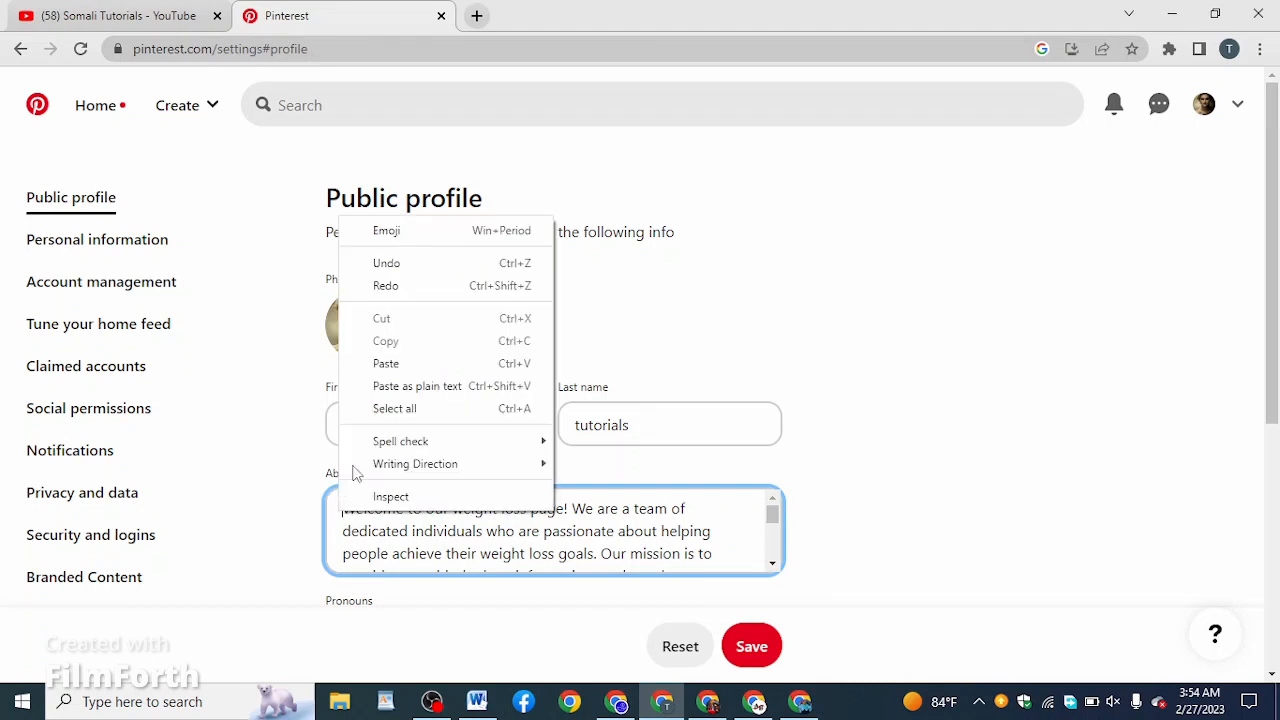
{"action": "left_click", "coordinate": [382, 364]}
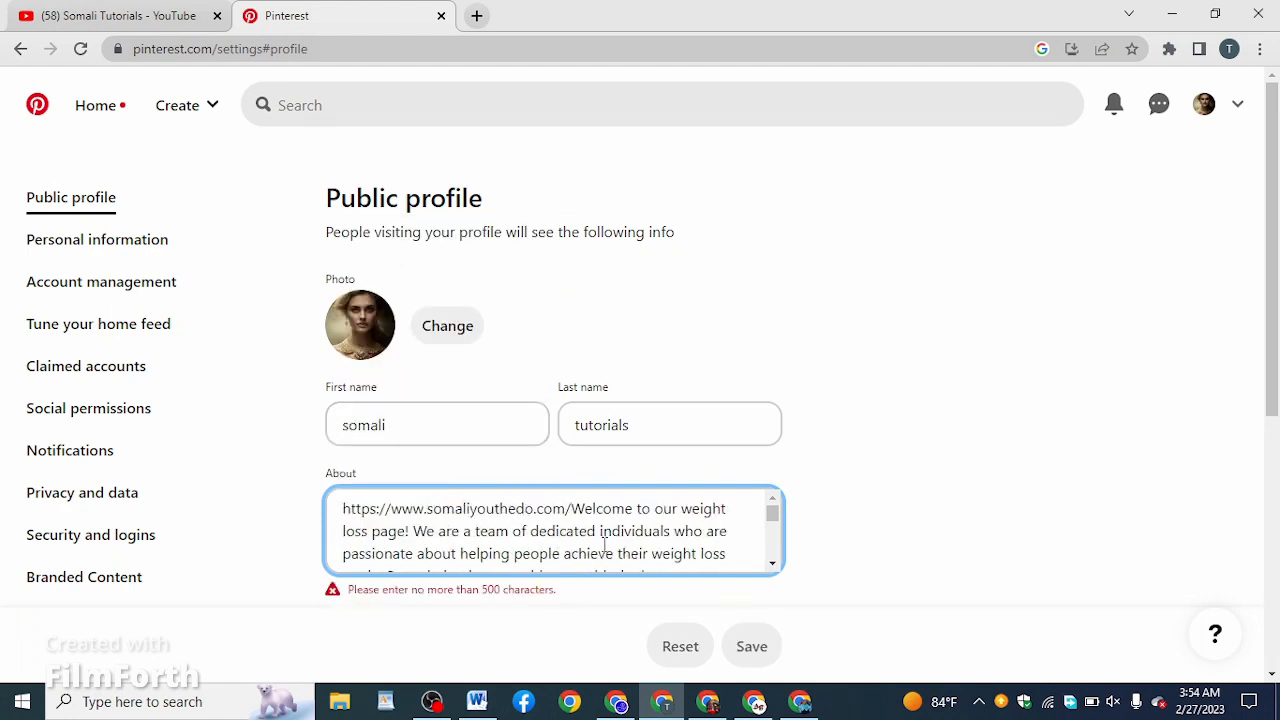
- Delete the closing sentence "That's why we are here to support you every step of the way." from the About text
{"action": "scroll", "coordinate": [604, 544], "scroll_direction": "down", "scroll_amount": 7}
{"action": "scroll", "coordinate": [497, 437], "scroll_direction": "up", "scroll_amount": 3}
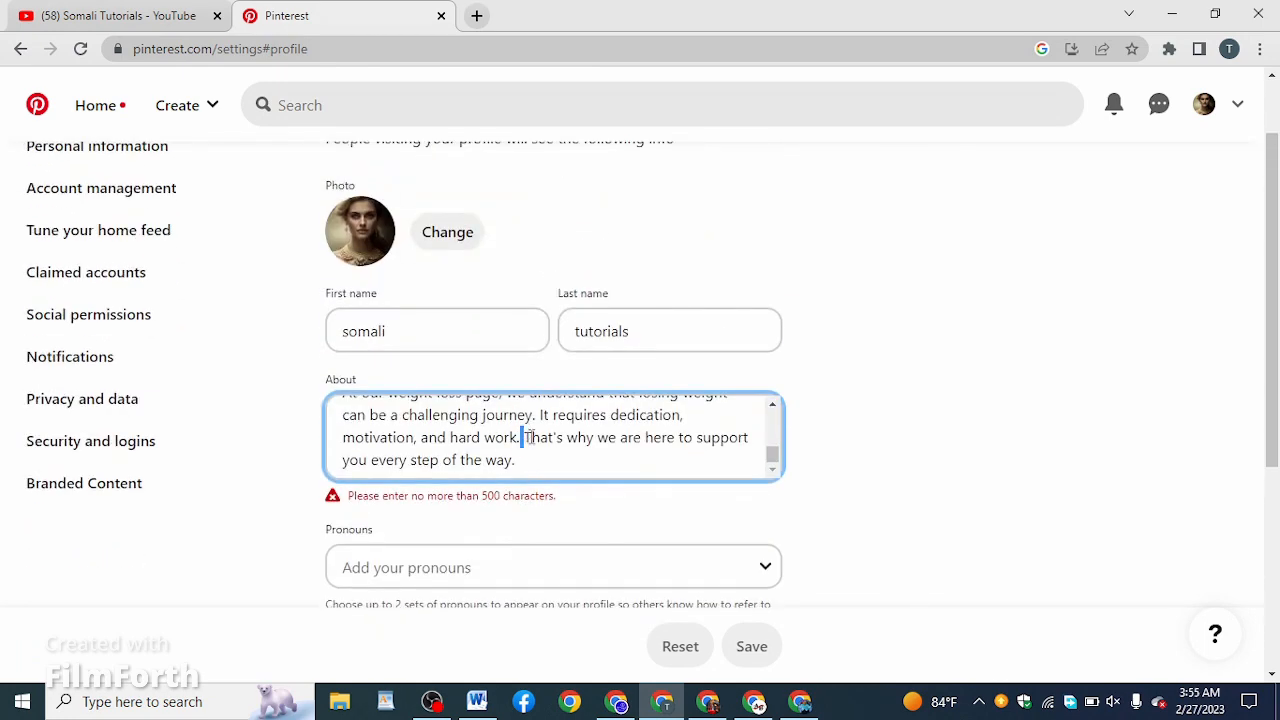
{"action": "left_click_drag", "start_coordinate": [527, 437], "coordinate": [558, 469]}
{"action": "key", "text": "BackSpace"}
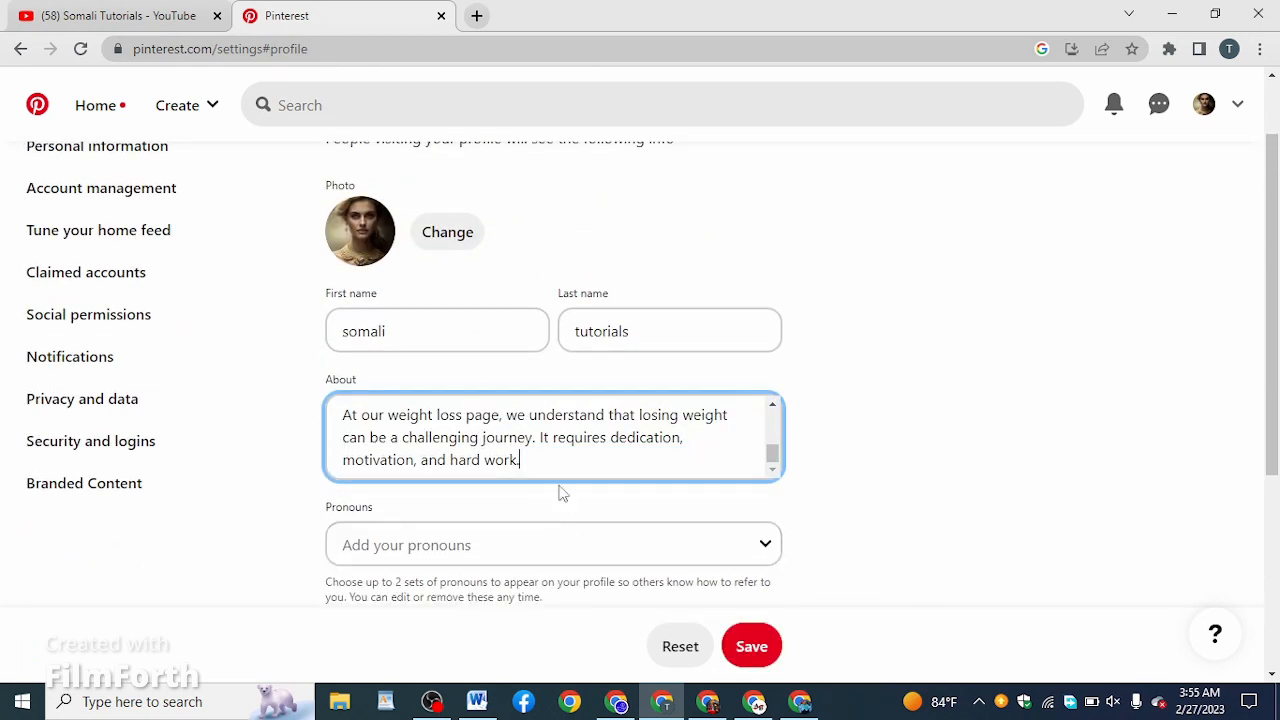
- Set the pronouns of the public profile to he/him
{"action": "scroll", "coordinate": [480, 520], "scroll_direction": "up", "scroll_amount": 1}
{"action": "scroll", "coordinate": [547, 568], "scroll_direction": "up", "scroll_amount": 4}
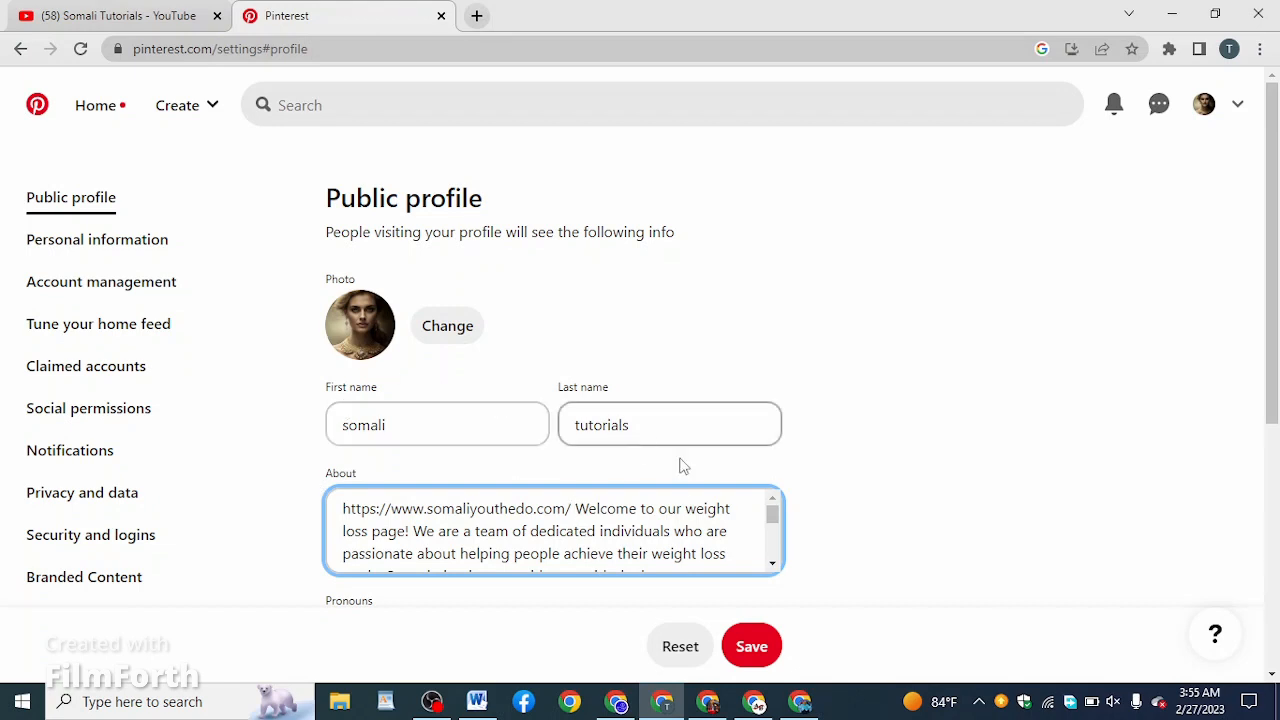
{"action": "scroll", "coordinate": [680, 466], "scroll_direction": "down", "scroll_amount": 3}
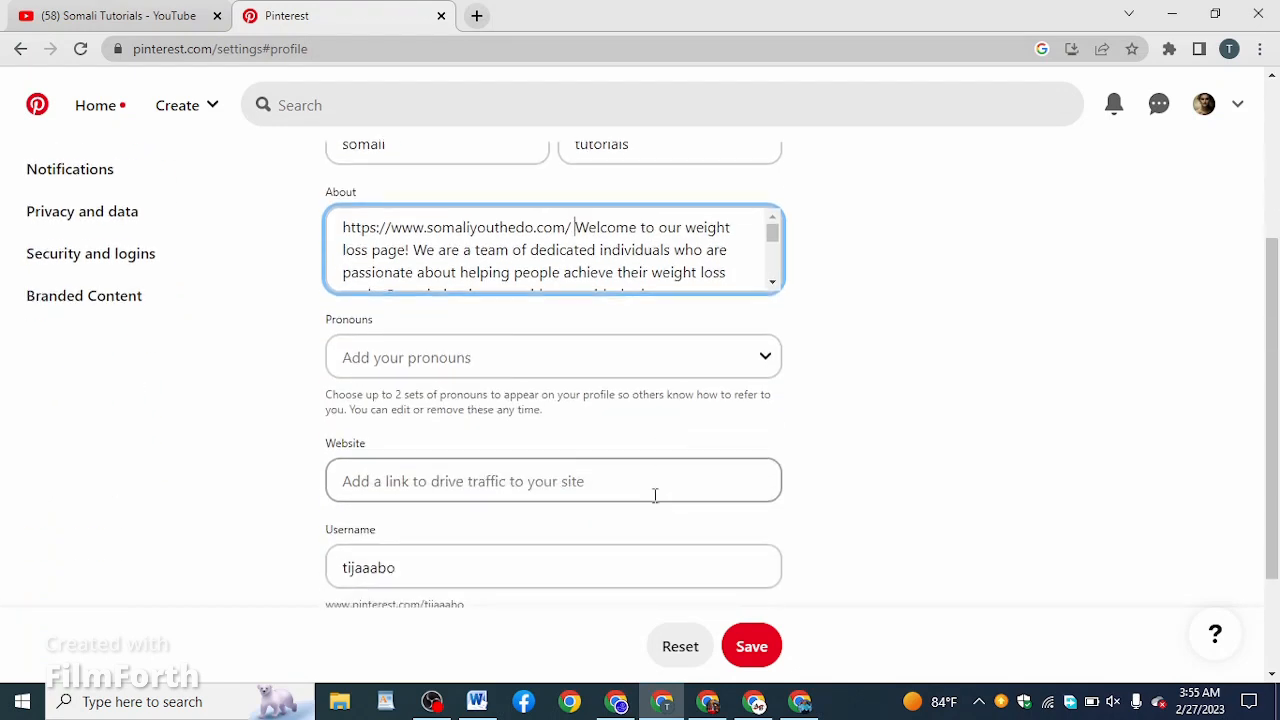
{"action": "left_click", "coordinate": [634, 354]}
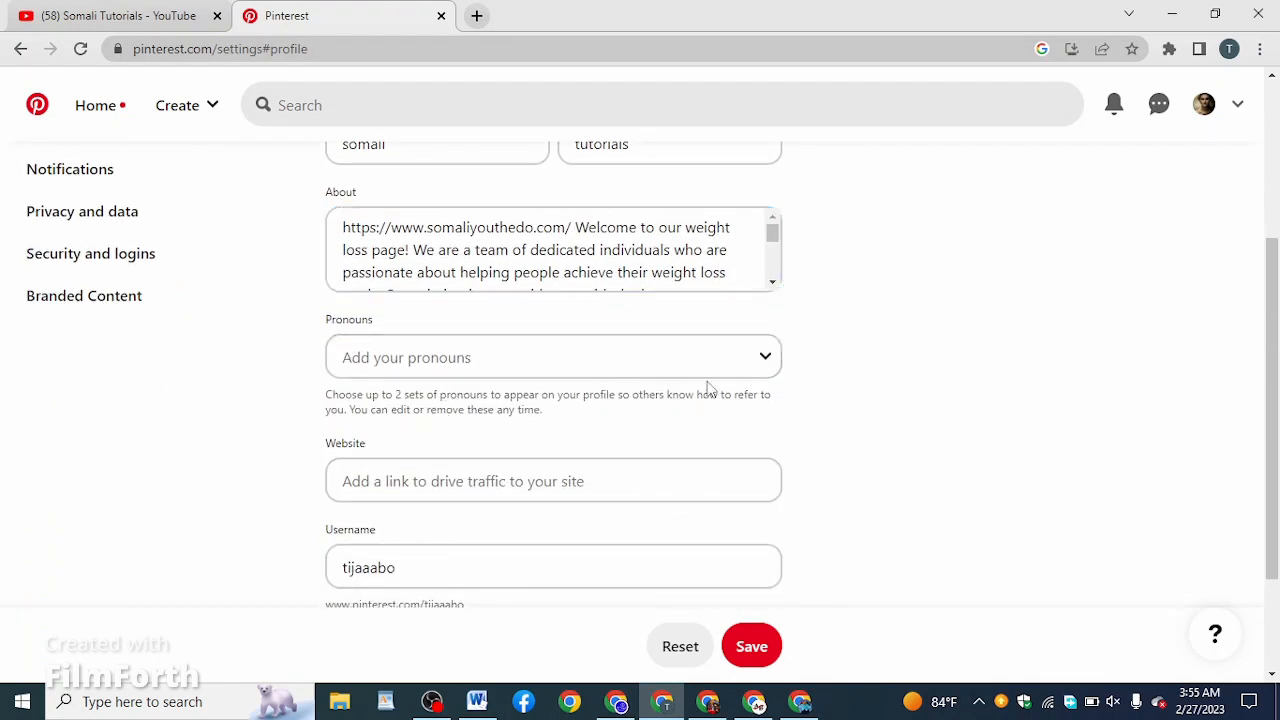
{"action": "left_click", "coordinate": [760, 362]}
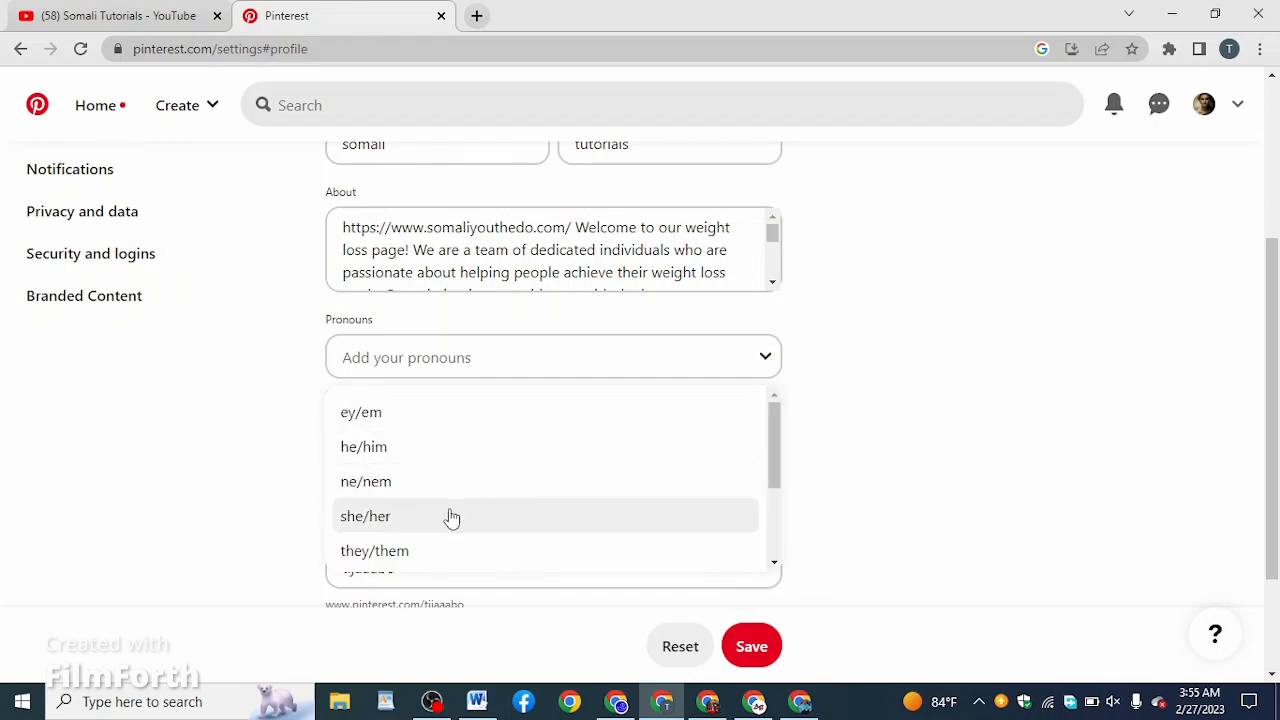
{"action": "scroll", "coordinate": [423, 527], "scroll_direction": "down", "scroll_amount": 2}
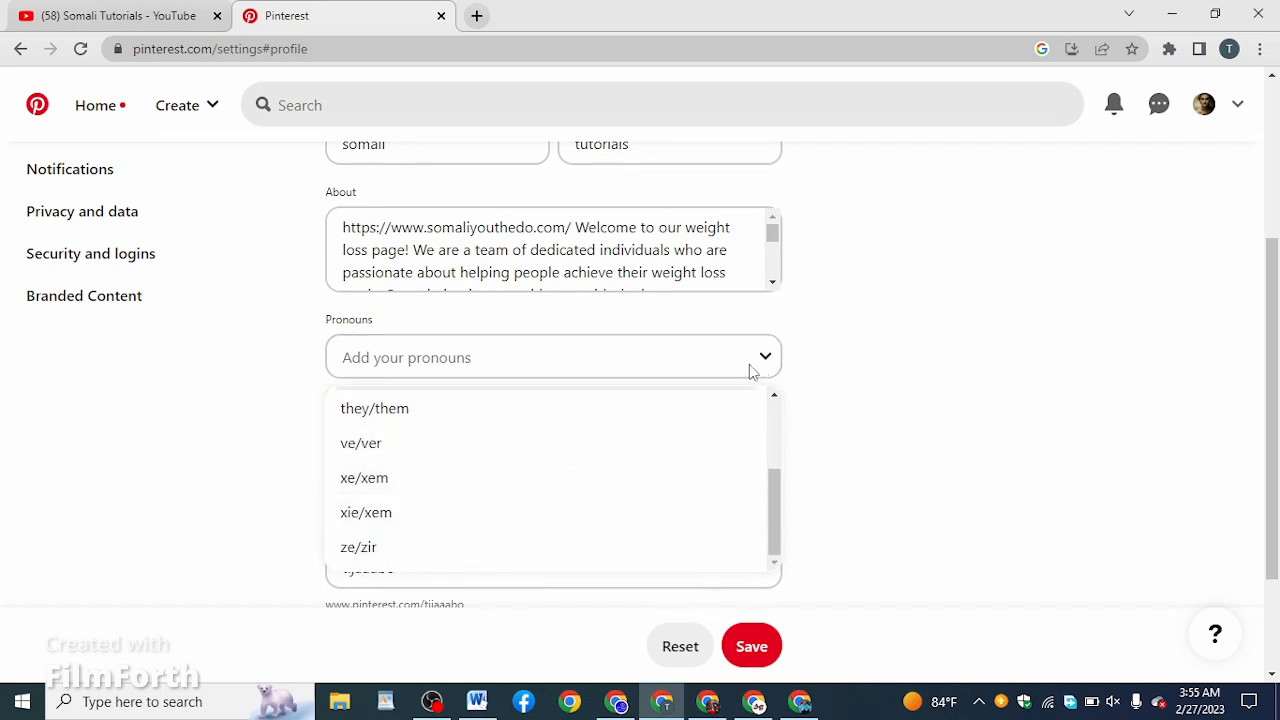
{"action": "scroll", "coordinate": [440, 490], "scroll_direction": "up", "scroll_amount": 2}
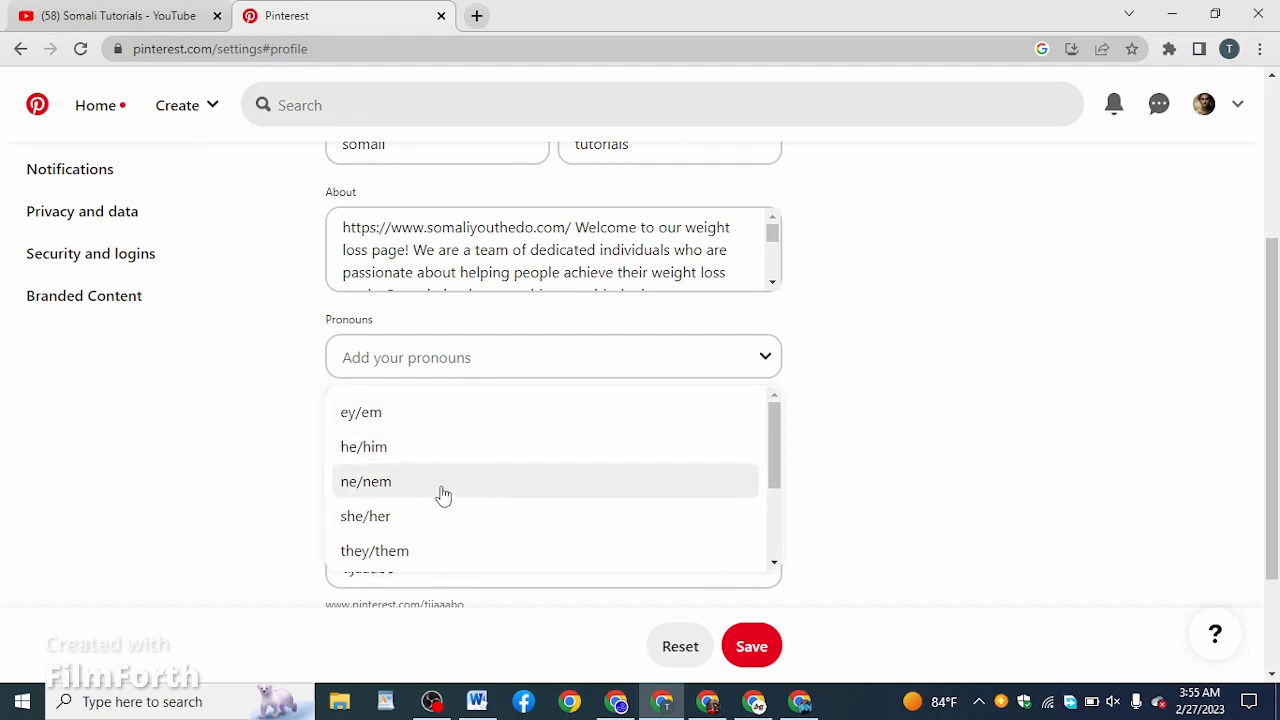
{"action": "left_click", "coordinate": [375, 458]}
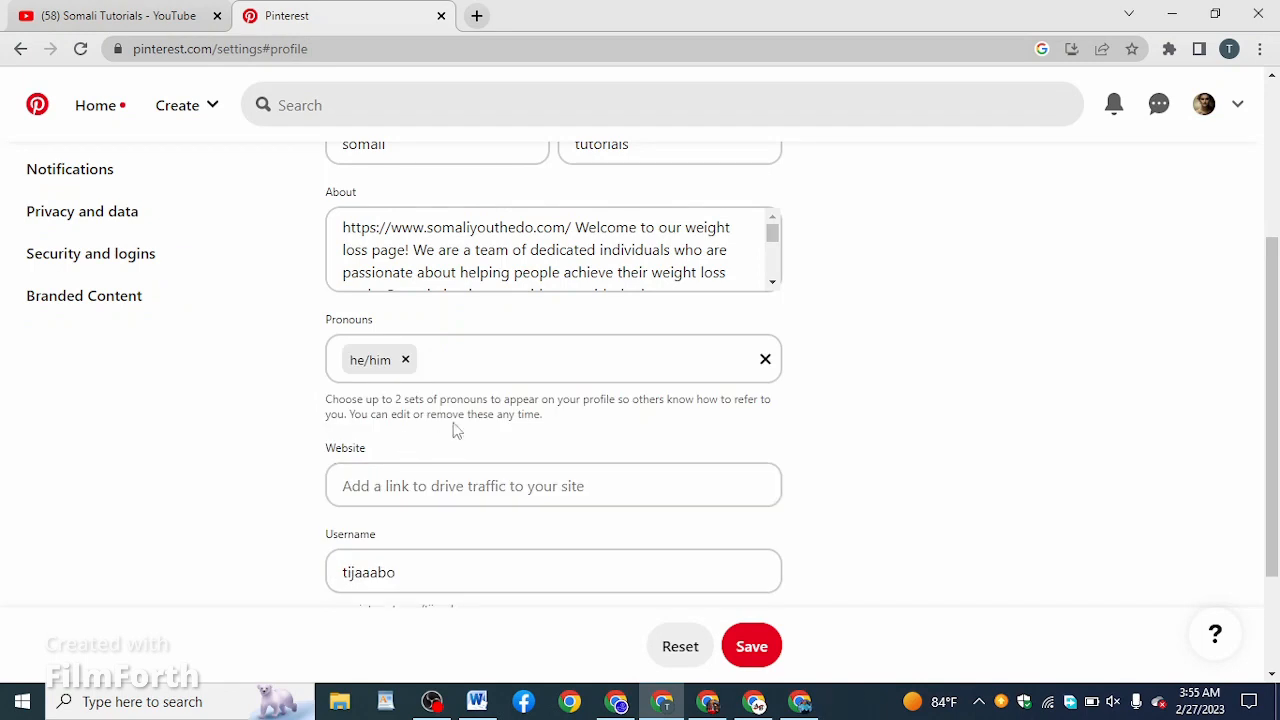
{"action": "scroll", "coordinate": [472, 420], "scroll_direction": "down", "scroll_amount": 1}
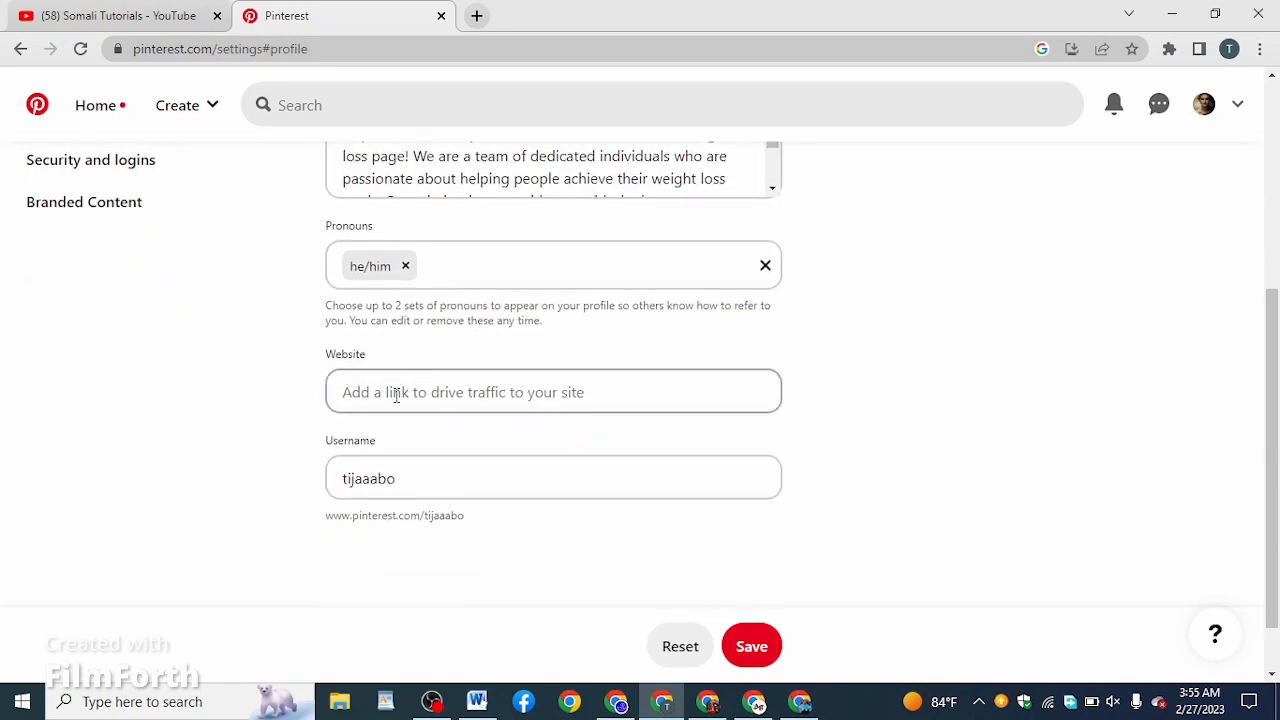
{"action": "left_click", "coordinate": [396, 392]}
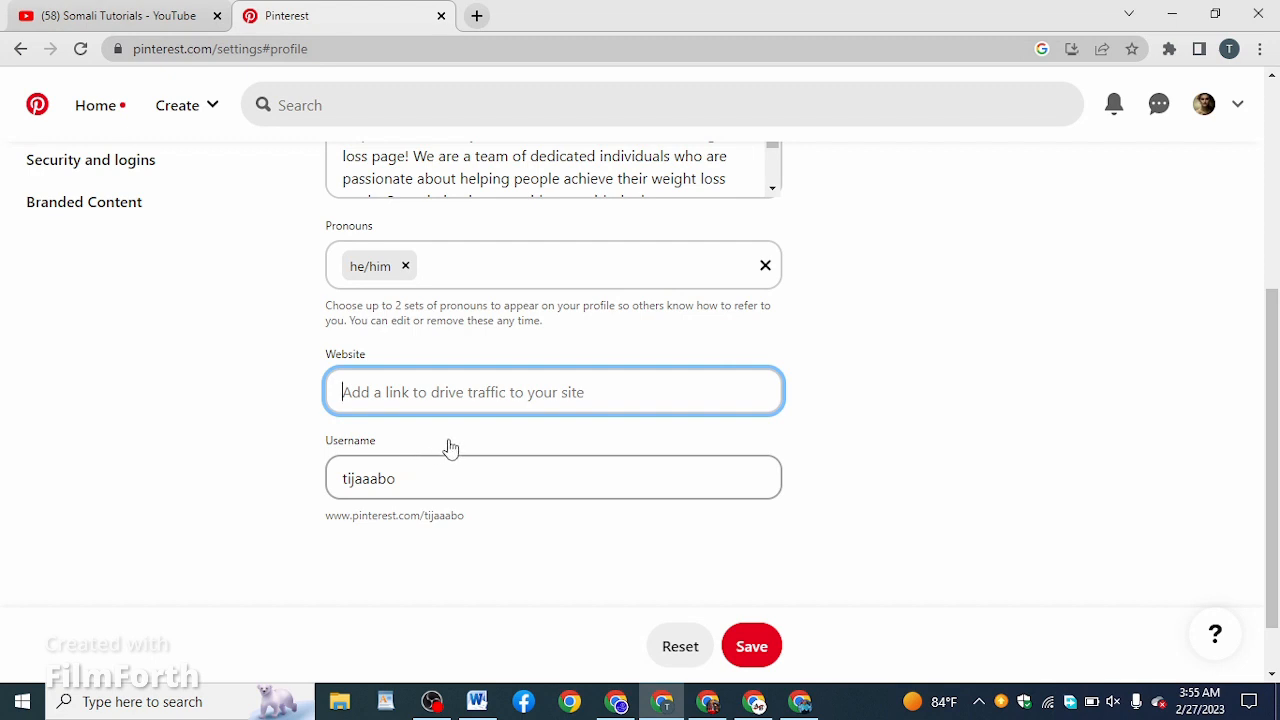
{"action": "right_click", "coordinate": [381, 389]}
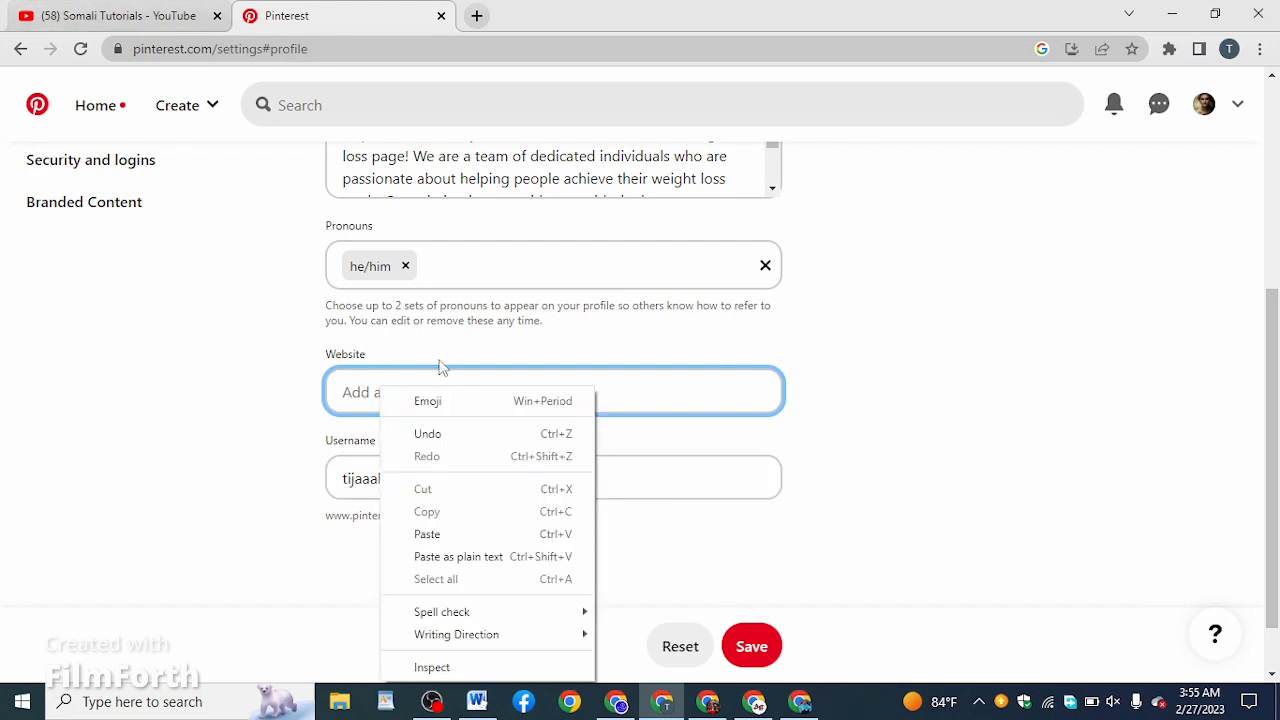
{"action": "left_click", "coordinate": [406, 535]}
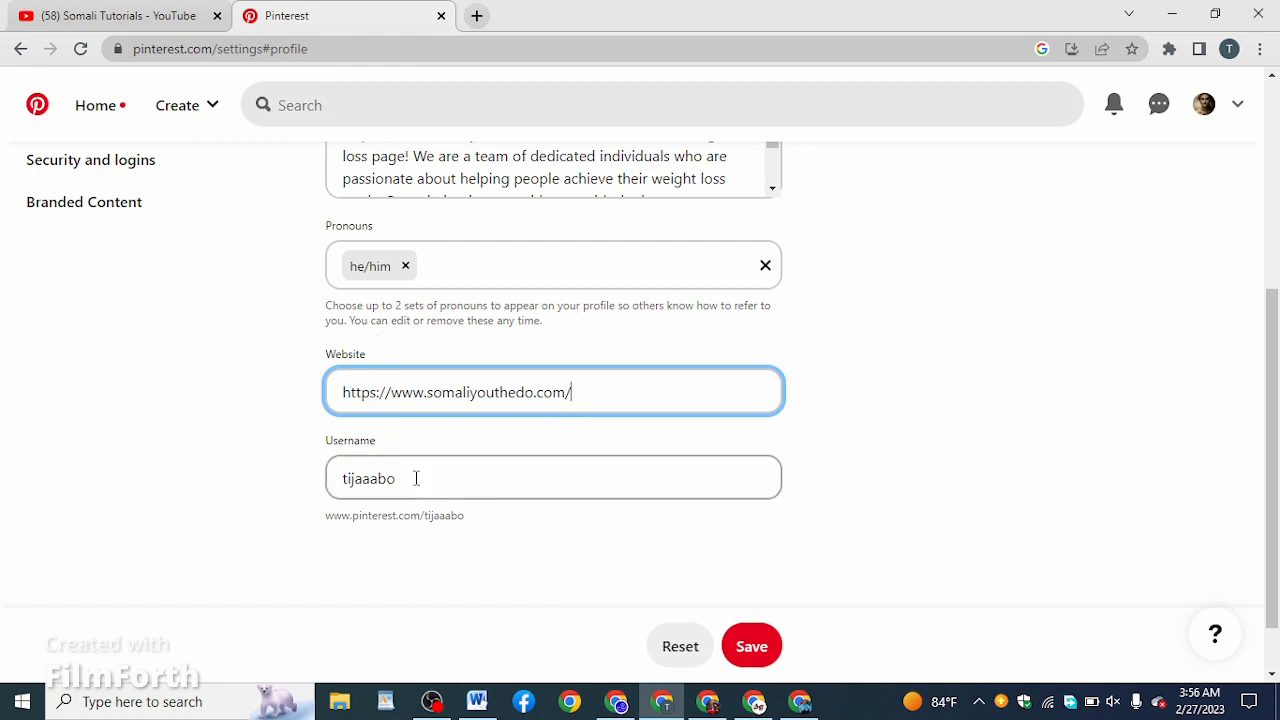
- Replace the profile's username with somalitutorials
{"action": "left_click", "coordinate": [405, 488]}
{"action": "double_click", "coordinate": [410, 485]}
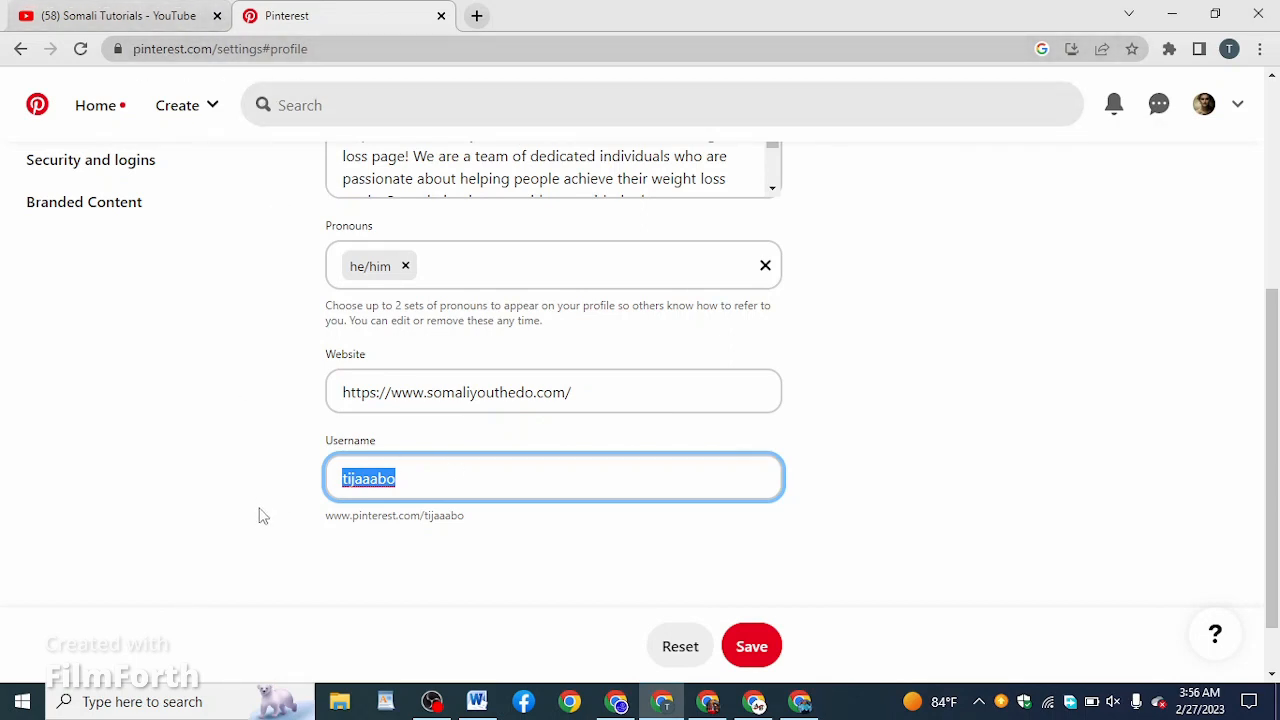
{"action": "type", "text": "so"}
{"action": "left_click", "coordinate": [283, 700]}
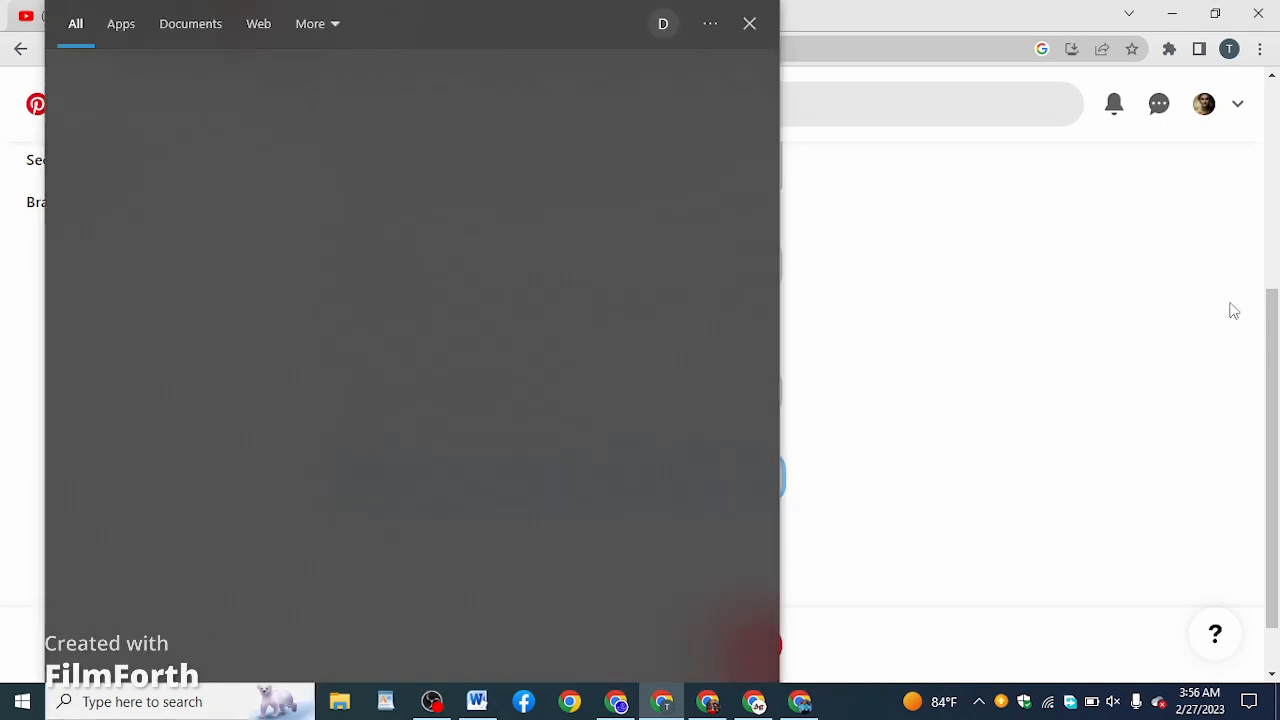
{"action": "left_click", "coordinate": [1231, 309]}
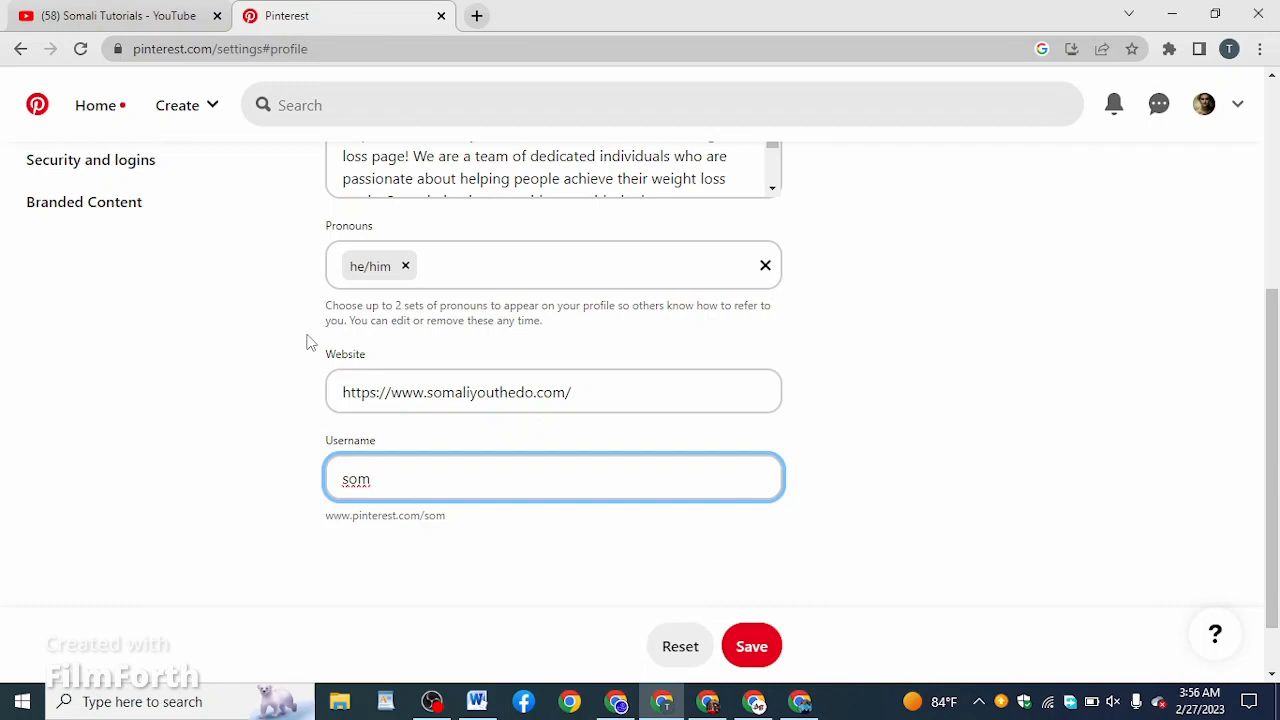
{"action": "type", "text": "malitutorials"}
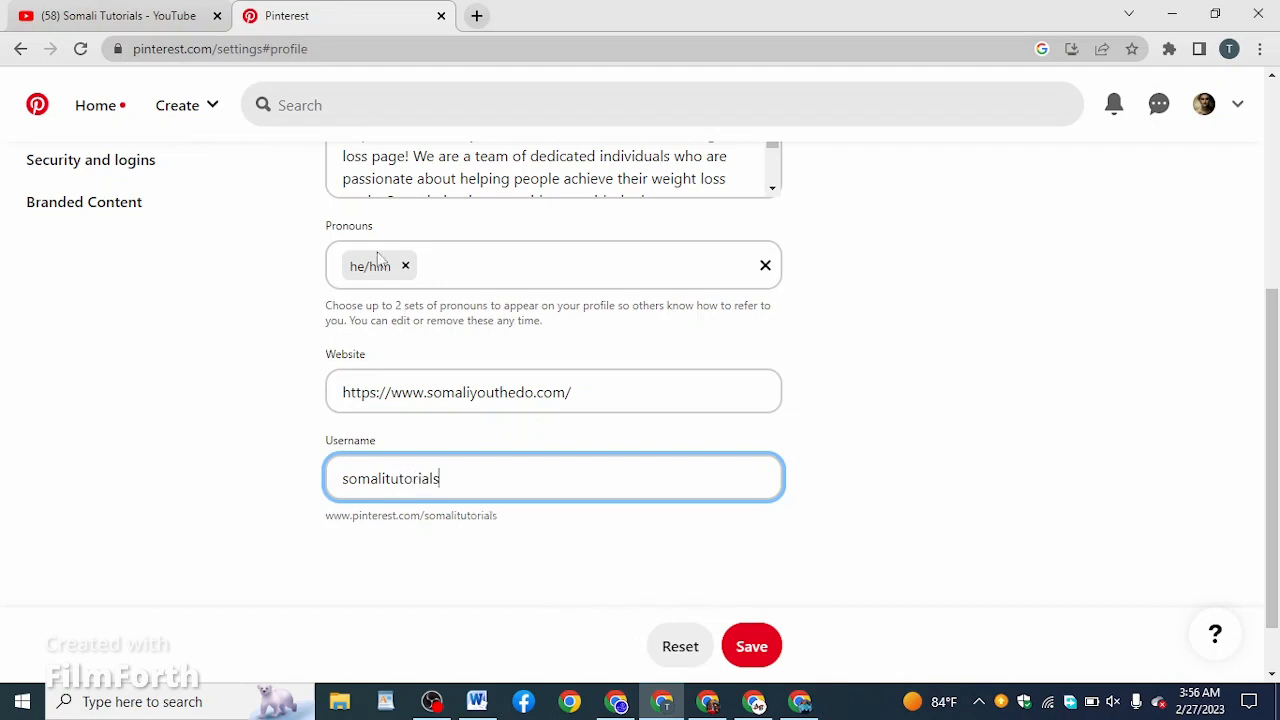
- Change the profile photo to the blue picture with the white letter M
{"action": "scroll", "coordinate": [537, 277], "scroll_direction": "up", "scroll_amount": 2}
{"action": "scroll", "coordinate": [620, 321], "scroll_direction": "up", "scroll_amount": 2}
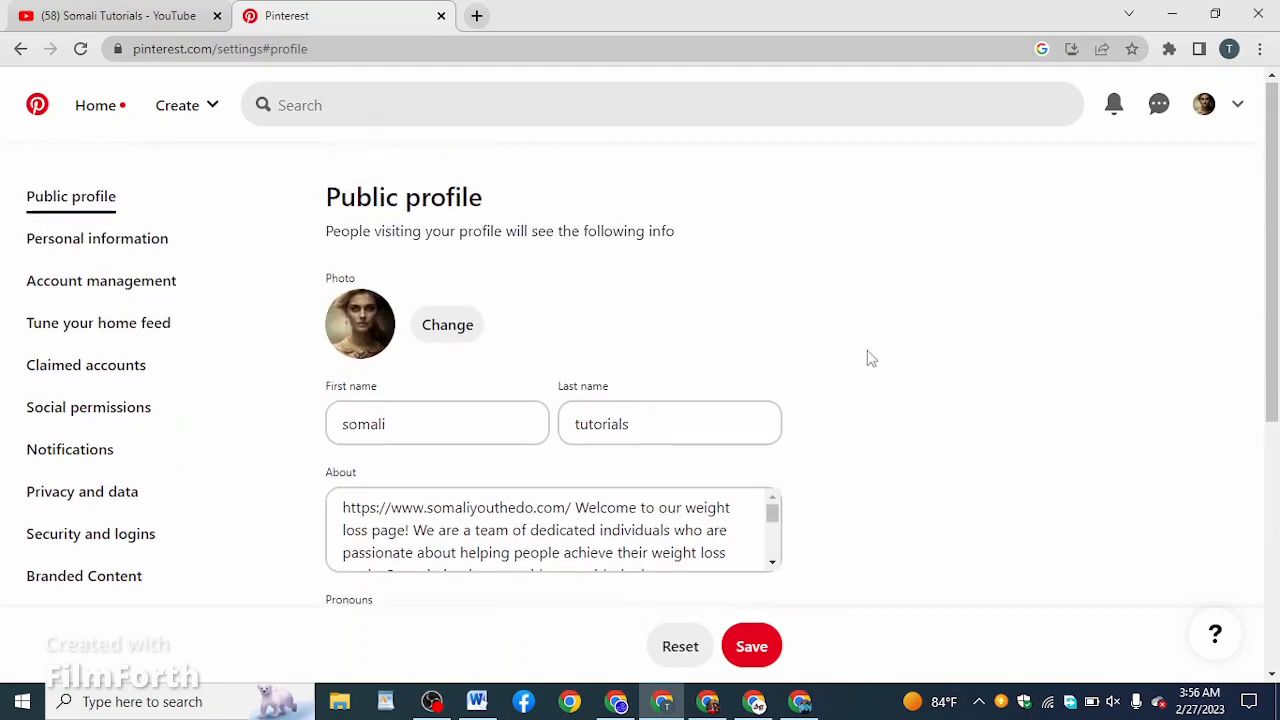
{"action": "left_click", "coordinate": [452, 327]}
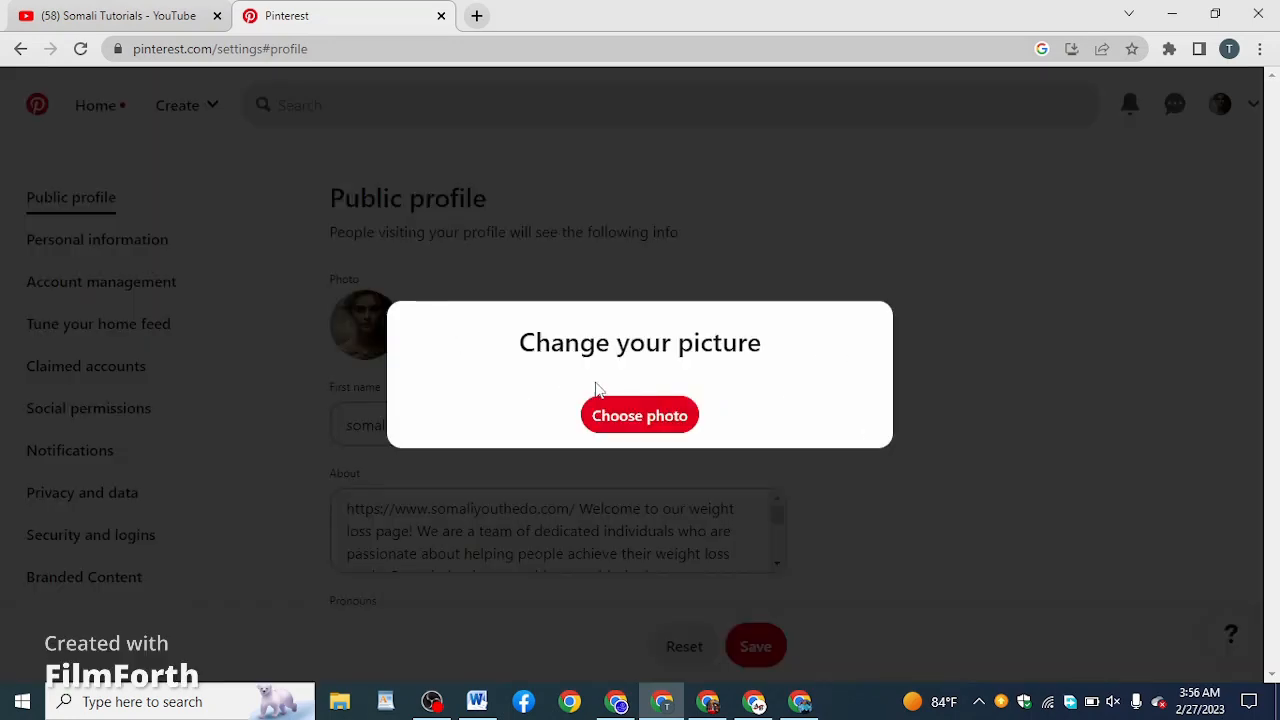
{"action": "left_click_drag", "start_coordinate": [636, 445], "coordinate": [638, 449]}
{"action": "left_click", "coordinate": [665, 415]}
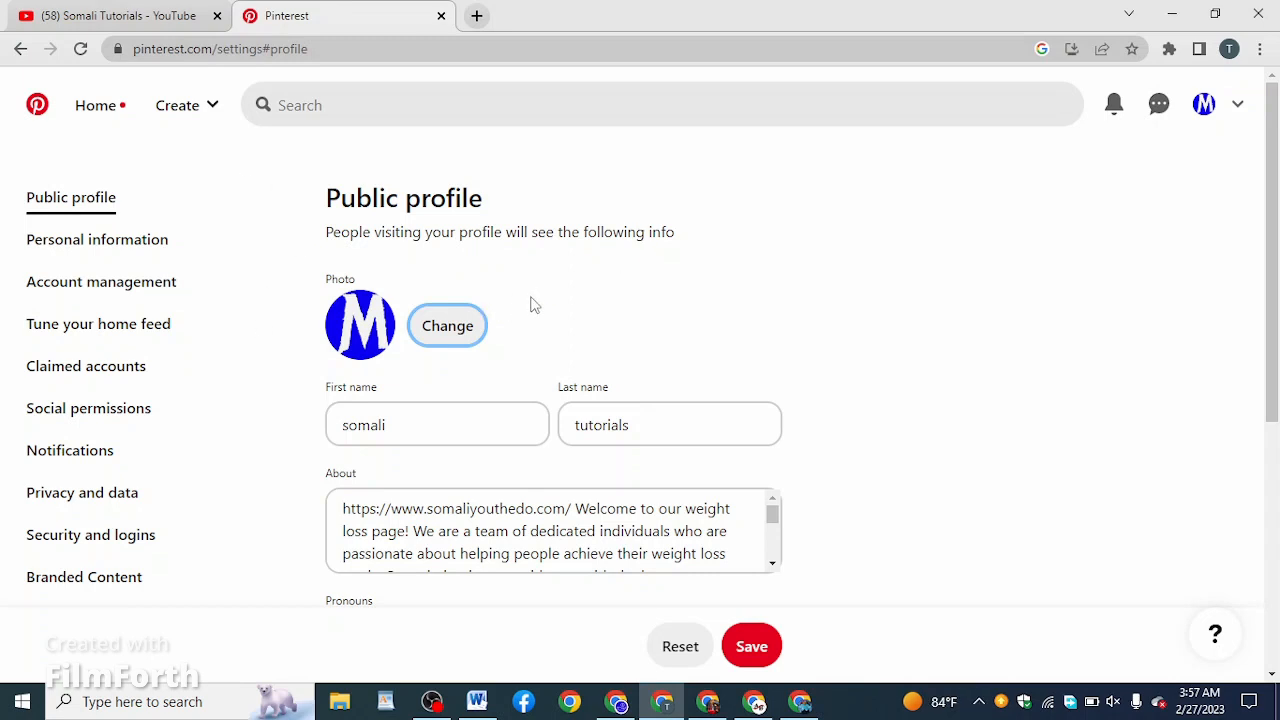
- Review the public profile details down to the username and save the changes
{"action": "scroll", "coordinate": [530, 305], "scroll_direction": "down", "scroll_amount": 2}
{"action": "scroll", "coordinate": [566, 313], "scroll_direction": "down", "scroll_amount": 6}
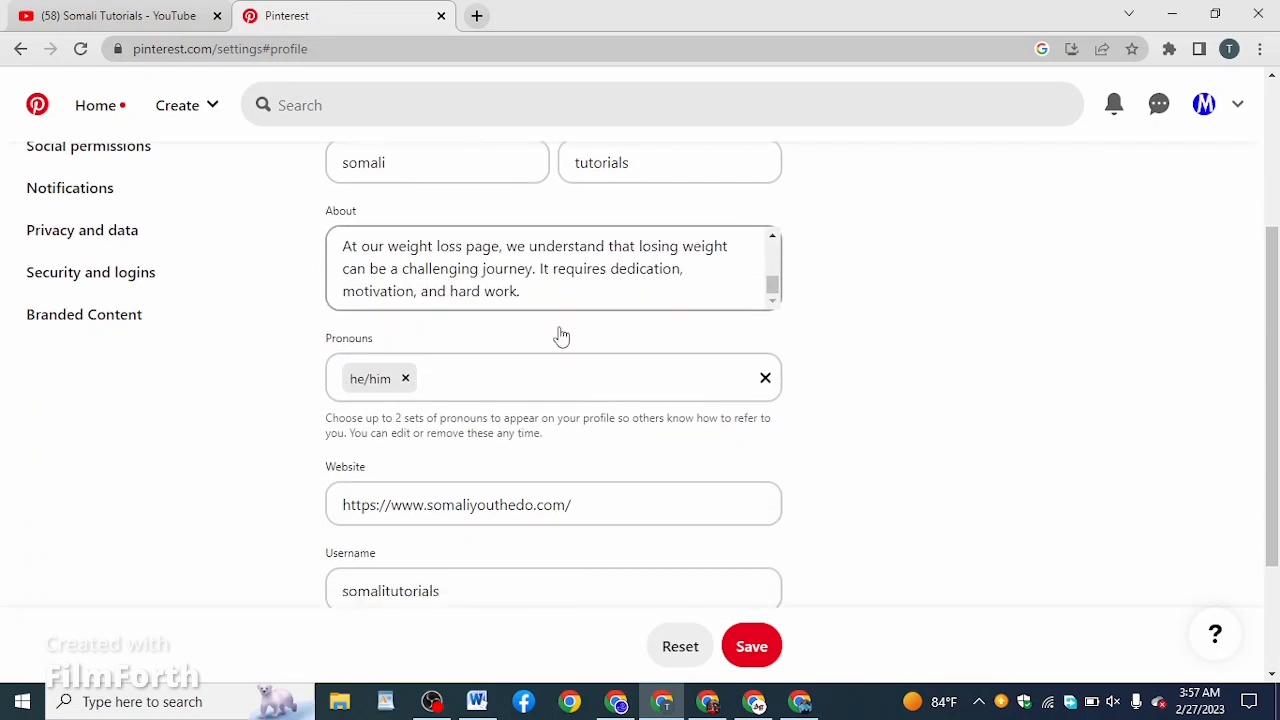
{"action": "scroll", "coordinate": [530, 380], "scroll_direction": "down", "scroll_amount": 2}
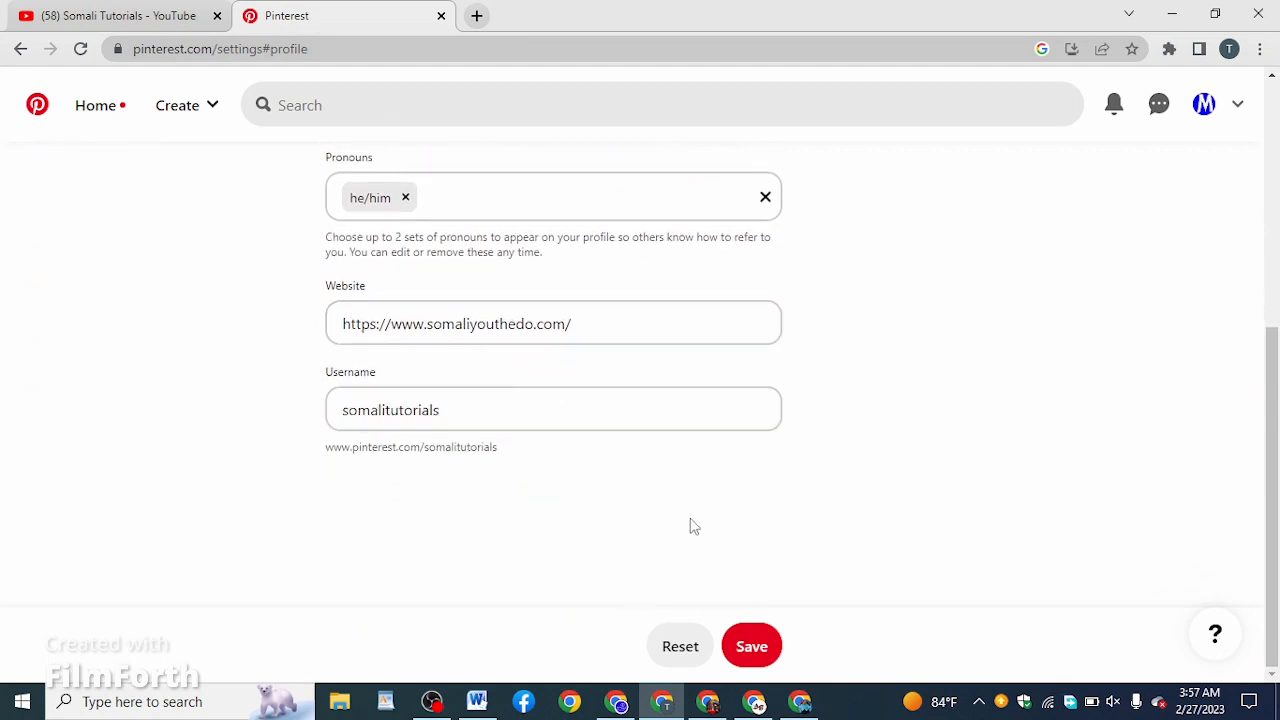
{"action": "left_click", "coordinate": [757, 652]}
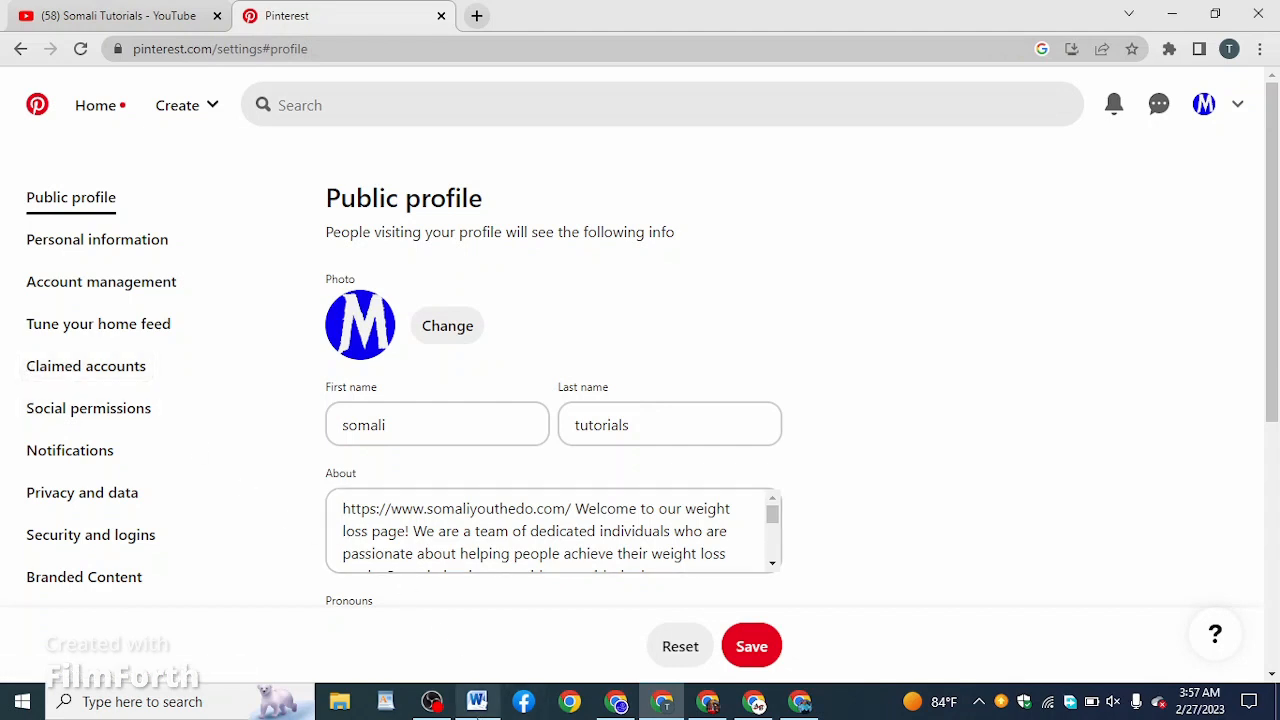
- Switch to Word to read the list of Pinterest topics, and return to the Pinterest browser window
{"action": "left_click", "coordinate": [477, 701]}
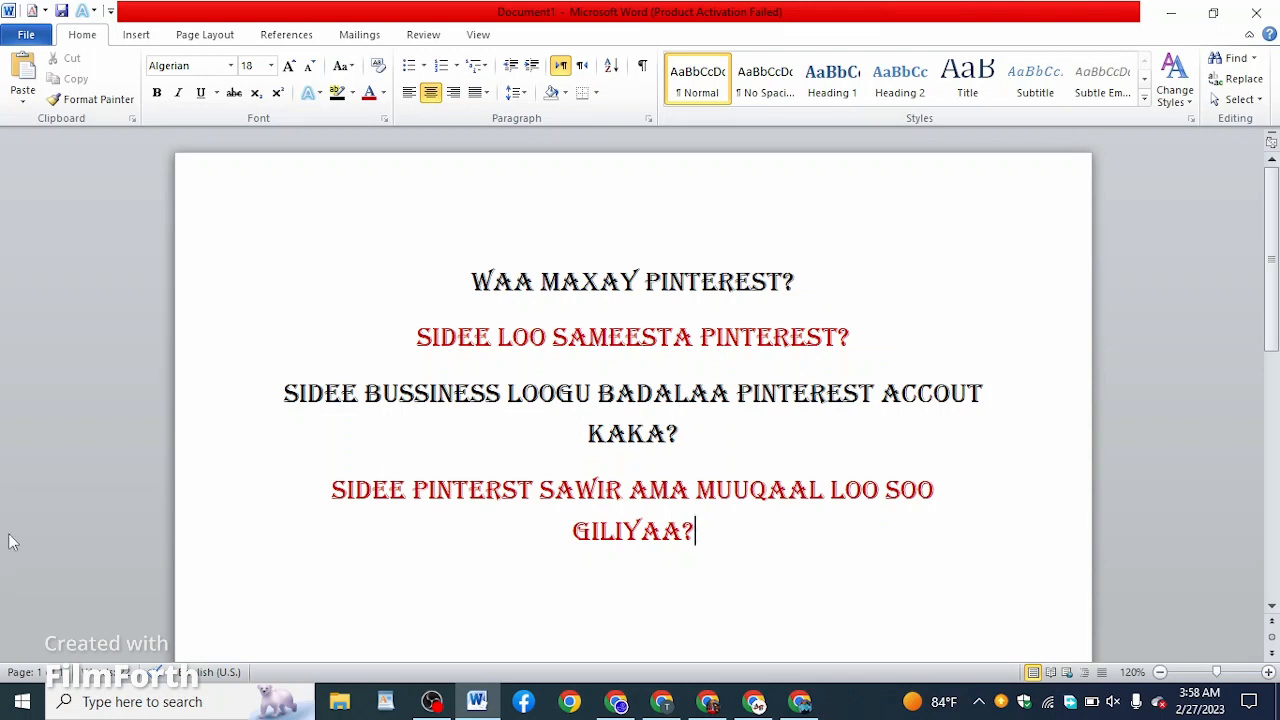
{"action": "left_click", "coordinate": [664, 703]}
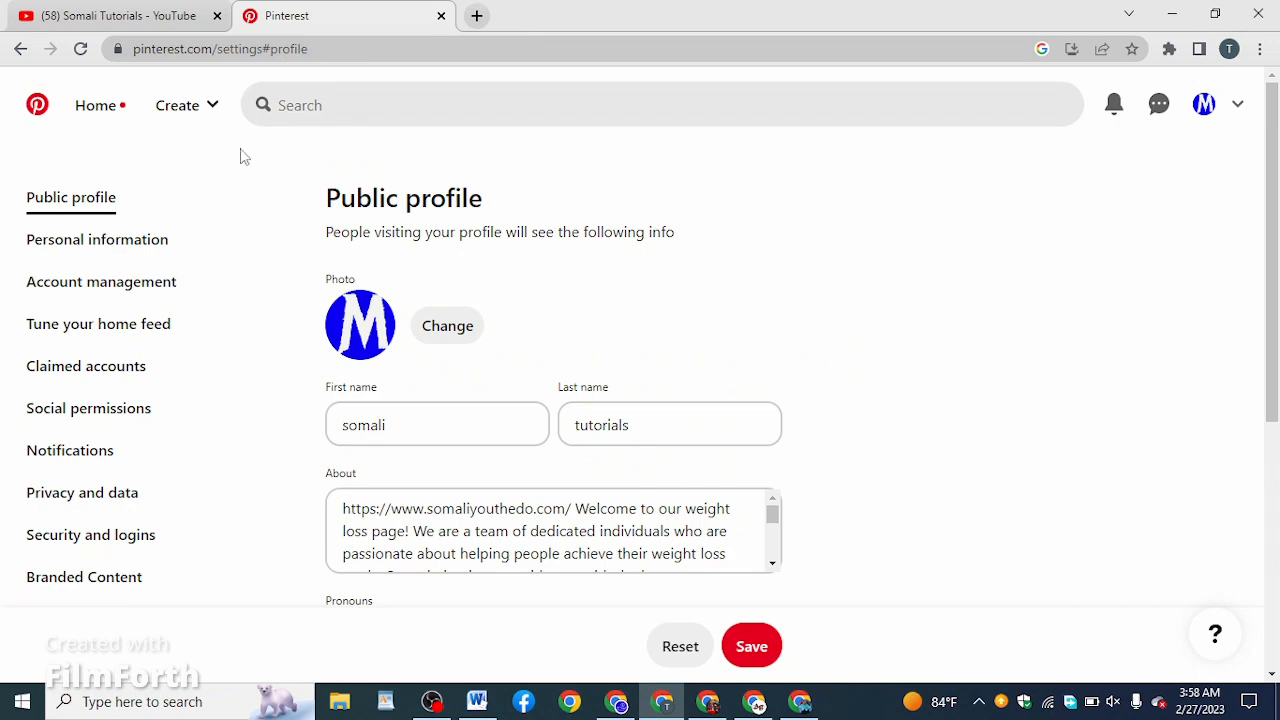
- Go to the Pinterest home feed and choose to convert the personal account to business
{"action": "left_click", "coordinate": [105, 106]}
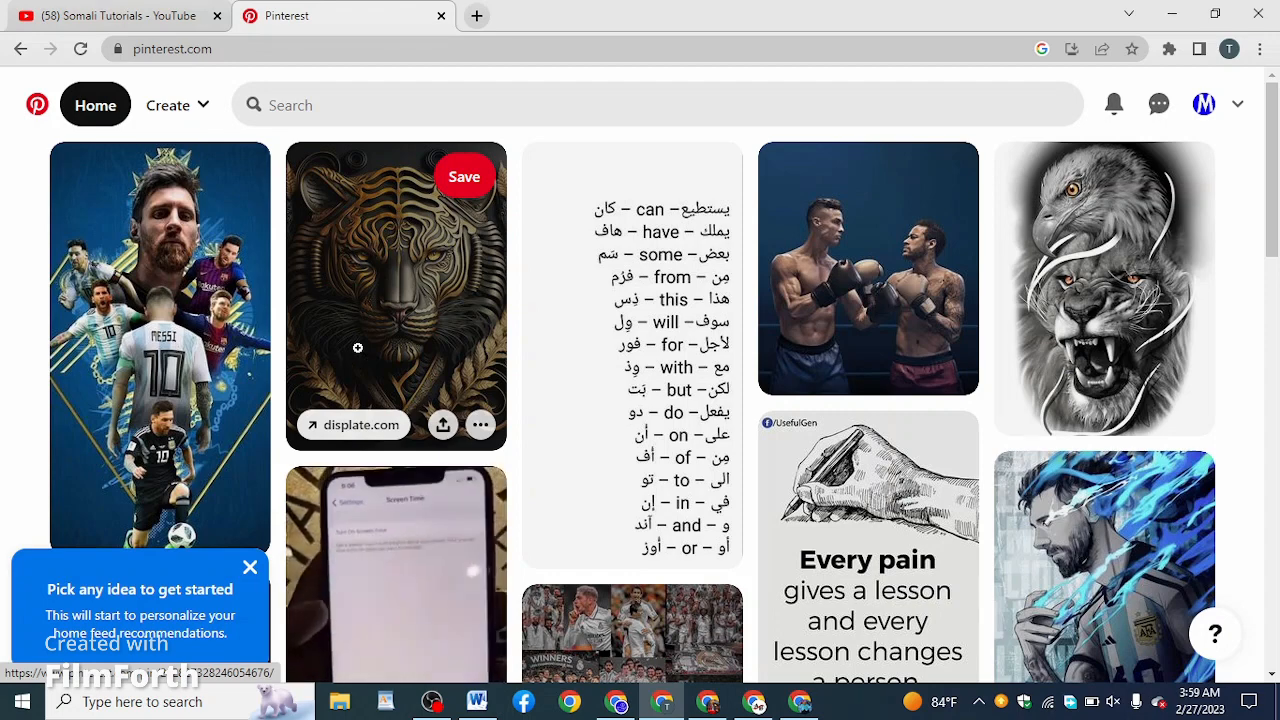
{"action": "left_click", "coordinate": [1236, 106]}
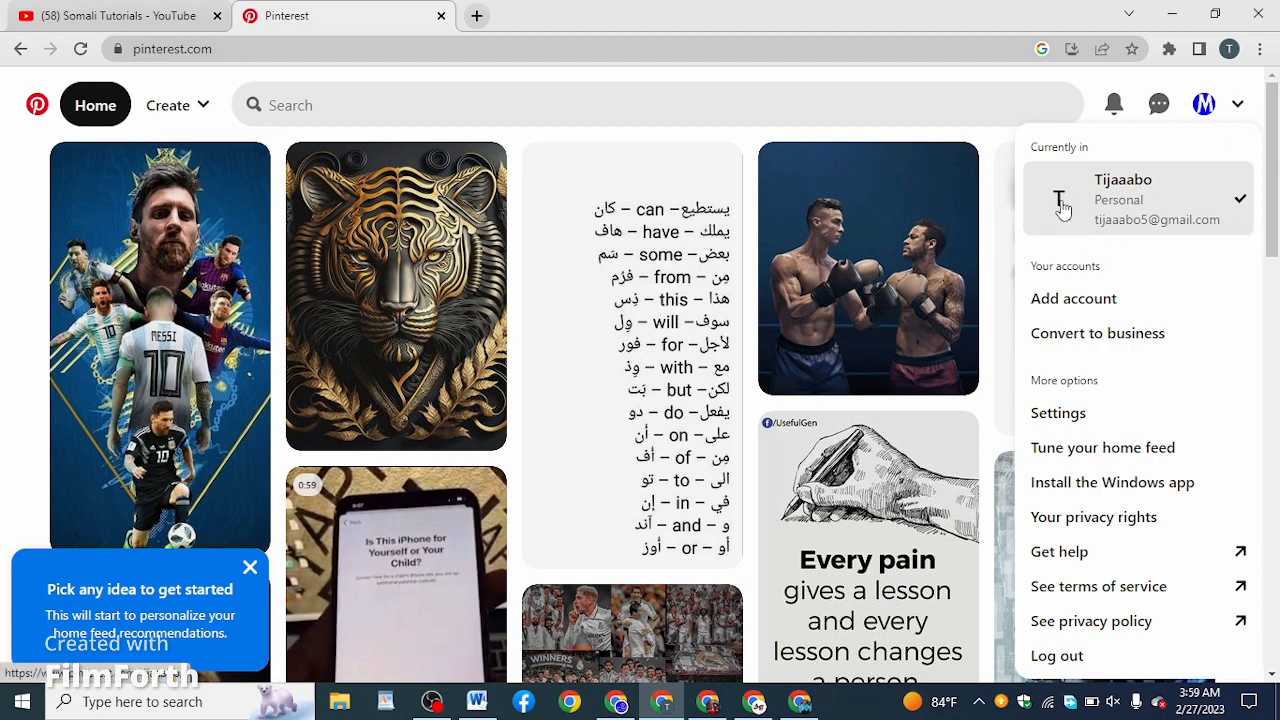
{"action": "left_click", "coordinate": [1110, 340]}
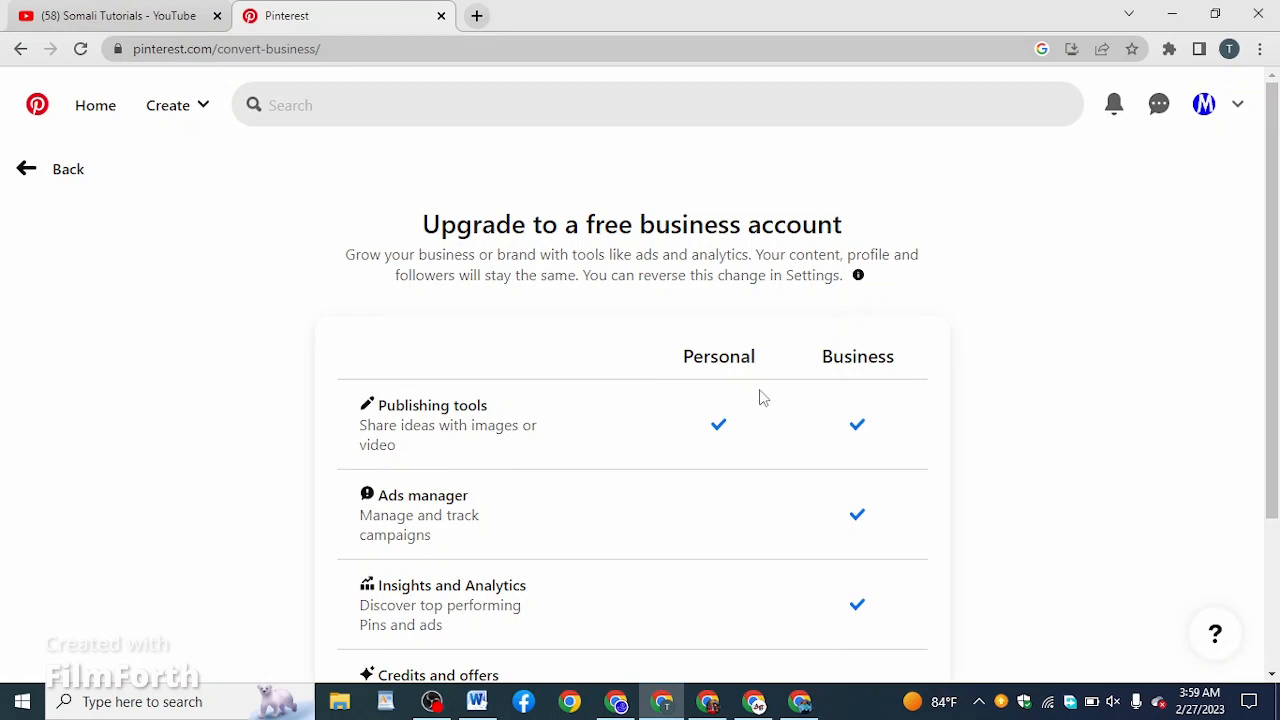
- Compare the Personal and Business features and upgrade to the free business account
{"action": "scroll", "coordinate": [800, 400], "scroll_direction": "down", "scroll_amount": 2}
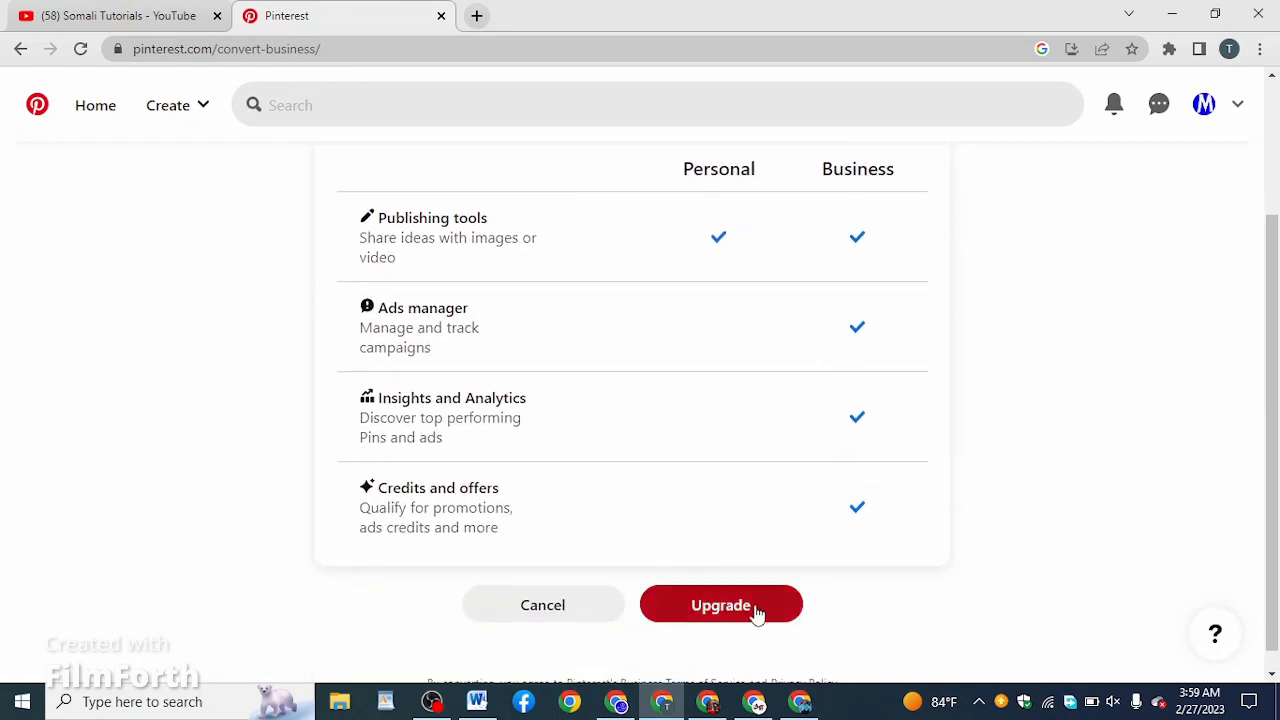
{"action": "scroll", "coordinate": [660, 455], "scroll_direction": "up", "scroll_amount": 1}
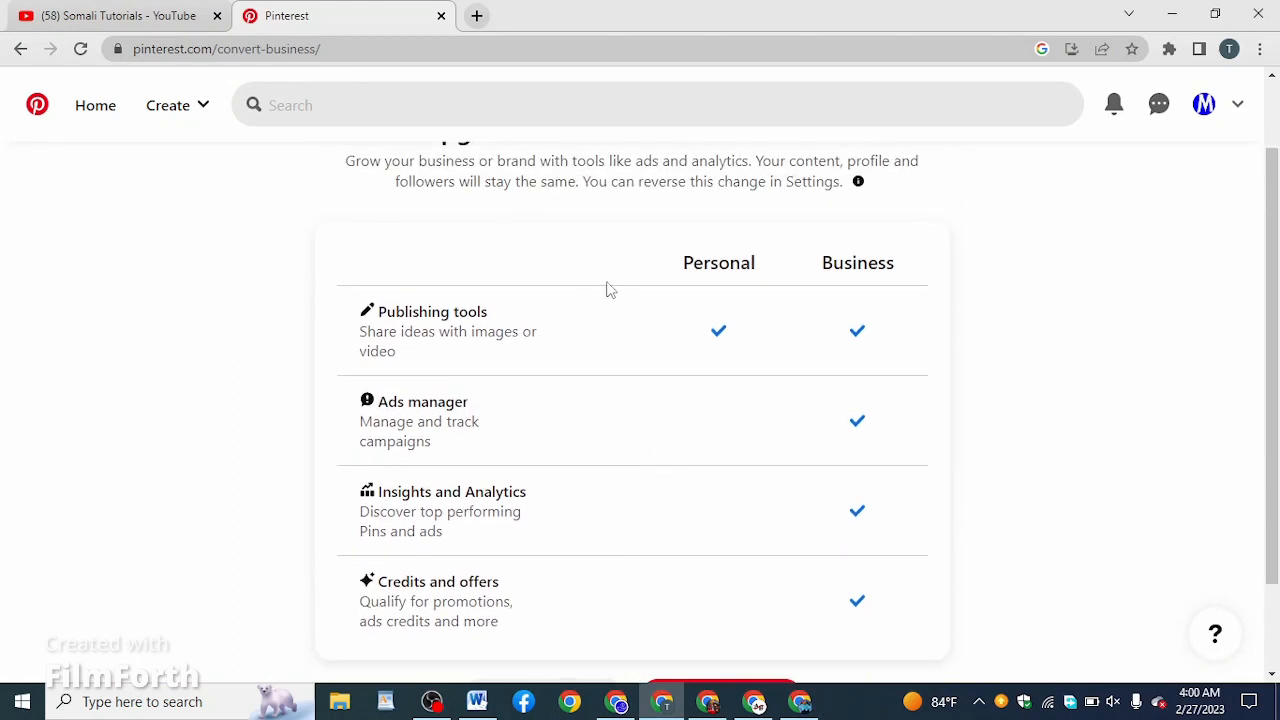
{"action": "scroll", "coordinate": [963, 331], "scroll_direction": "down", "scroll_amount": 1}
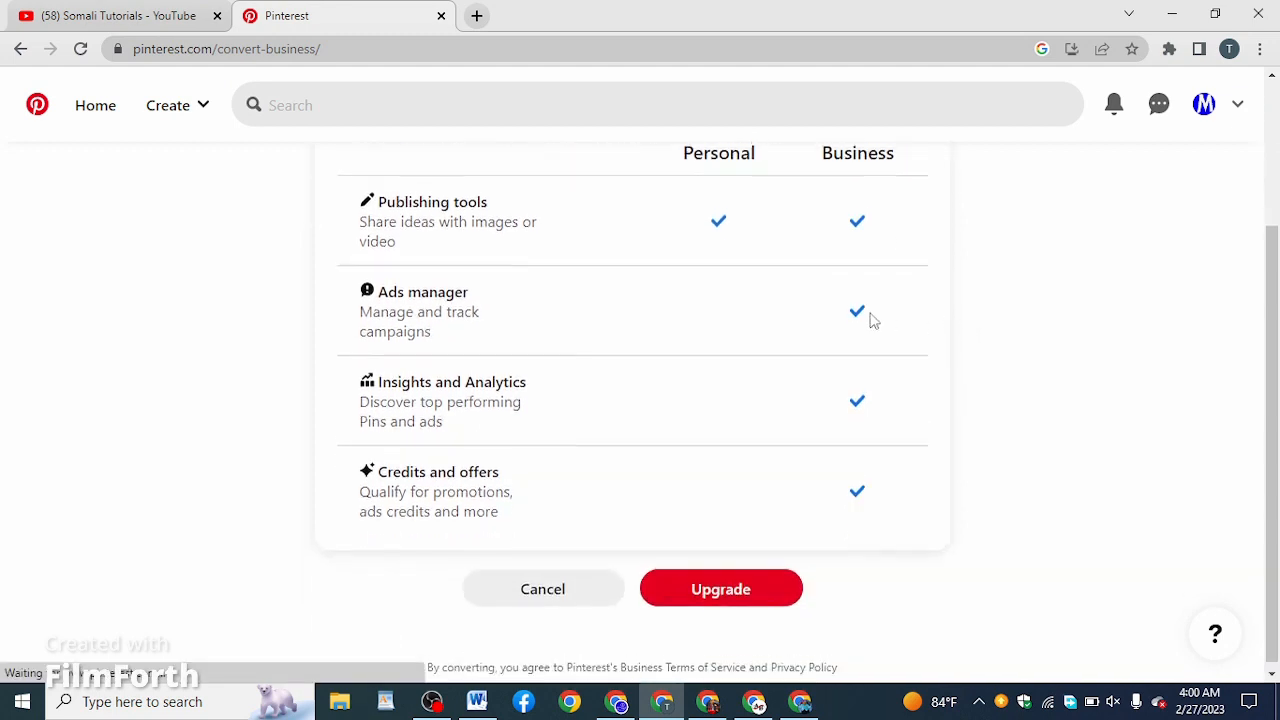
{"action": "scroll", "coordinate": [871, 320], "scroll_direction": "up", "scroll_amount": 2}
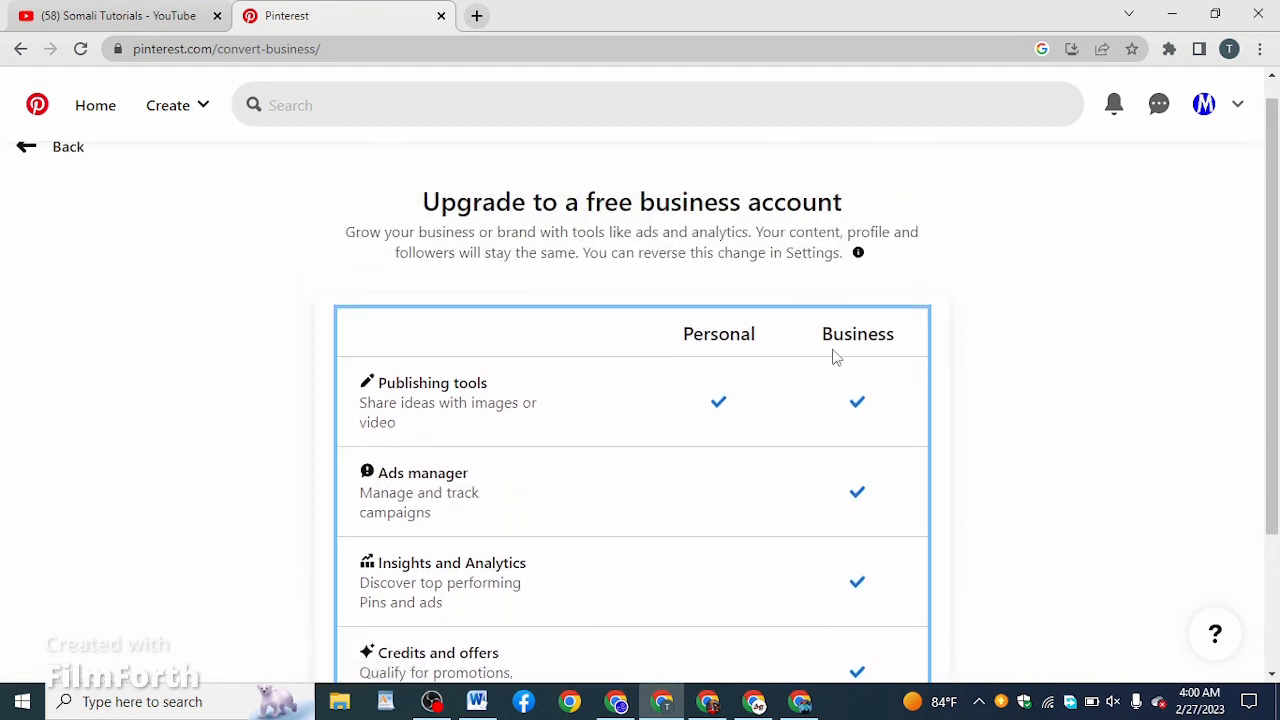
{"action": "scroll", "coordinate": [790, 370], "scroll_direction": "down", "scroll_amount": 2}
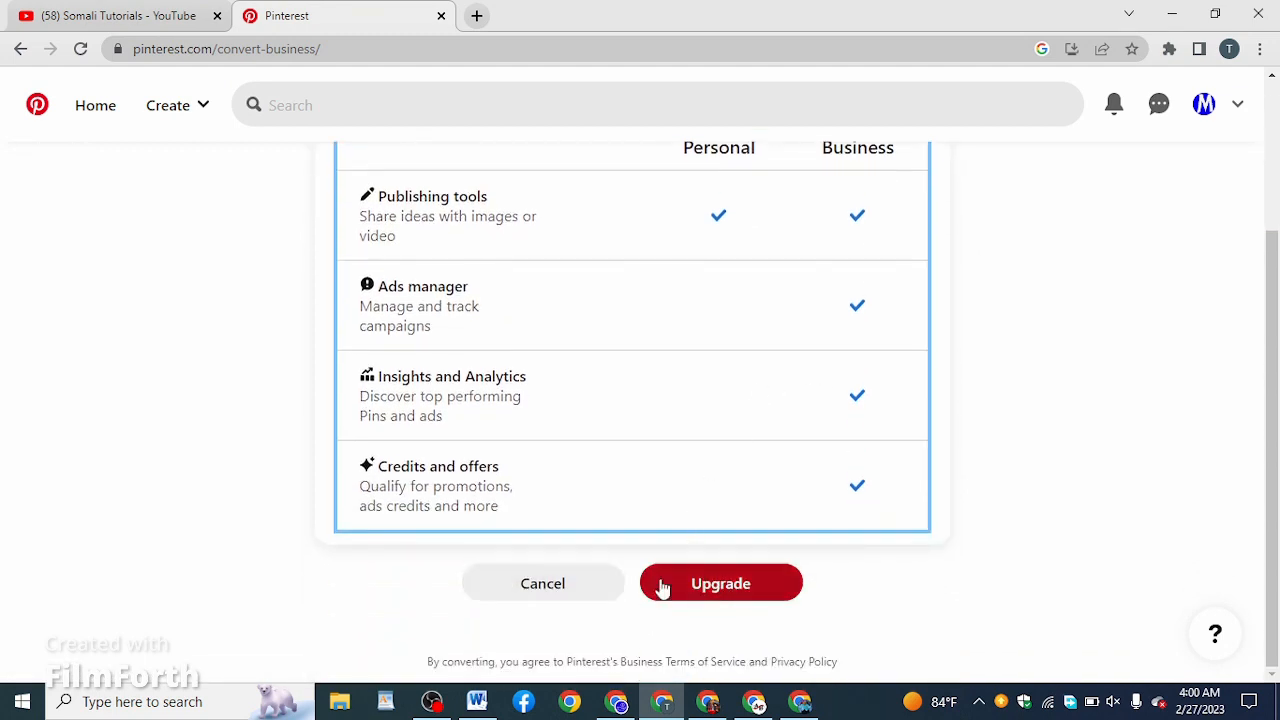
{"action": "left_click", "coordinate": [709, 588]}
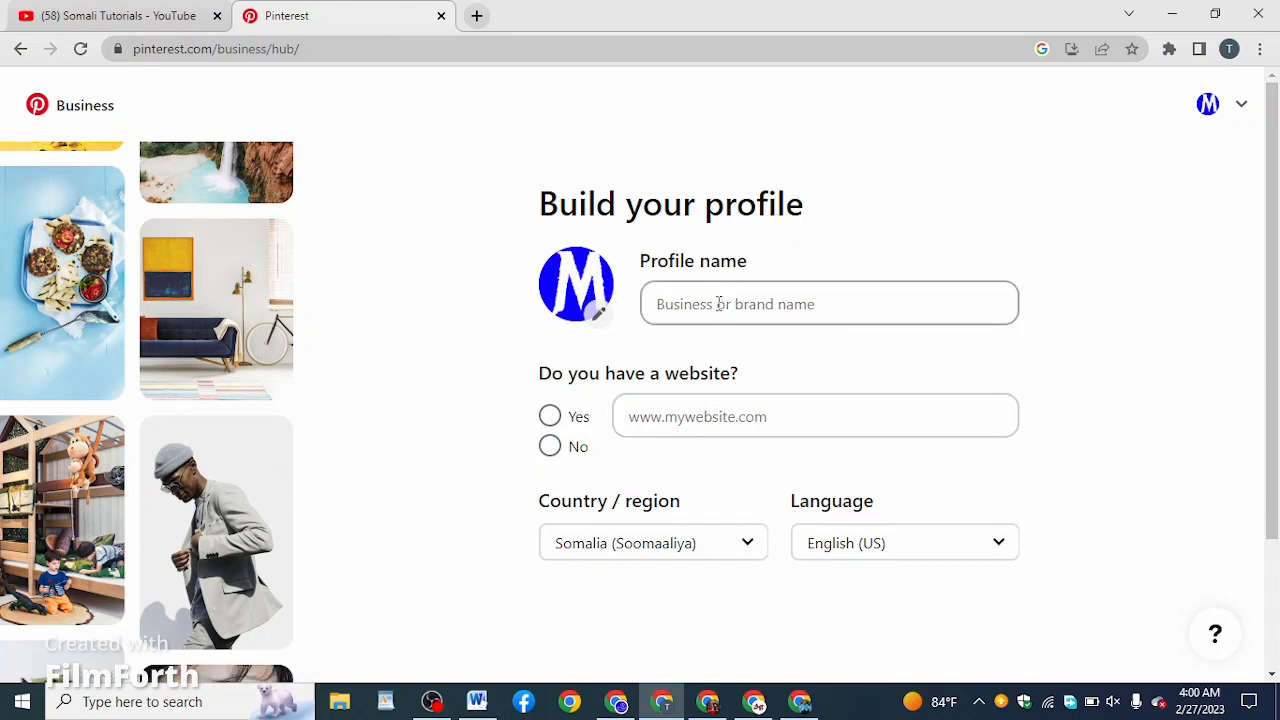
{"action": "right_click", "coordinate": [676, 410]}
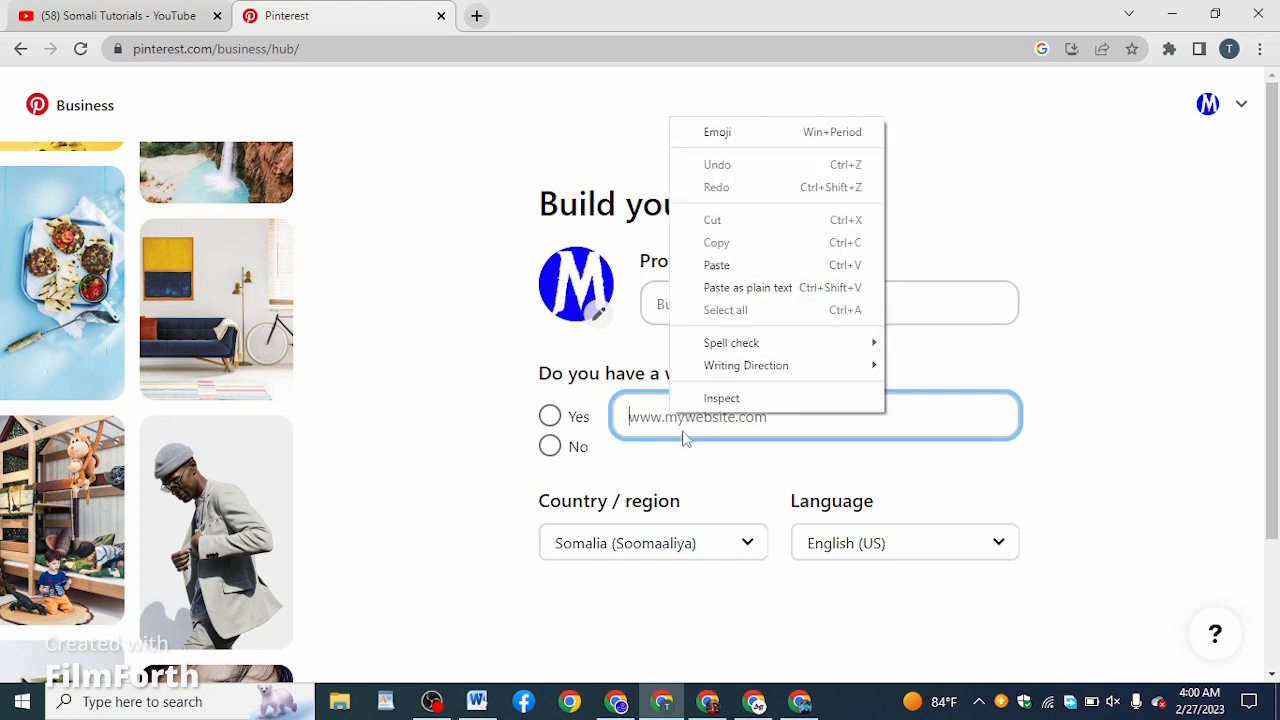
{"action": "left_click", "coordinate": [716, 265]}
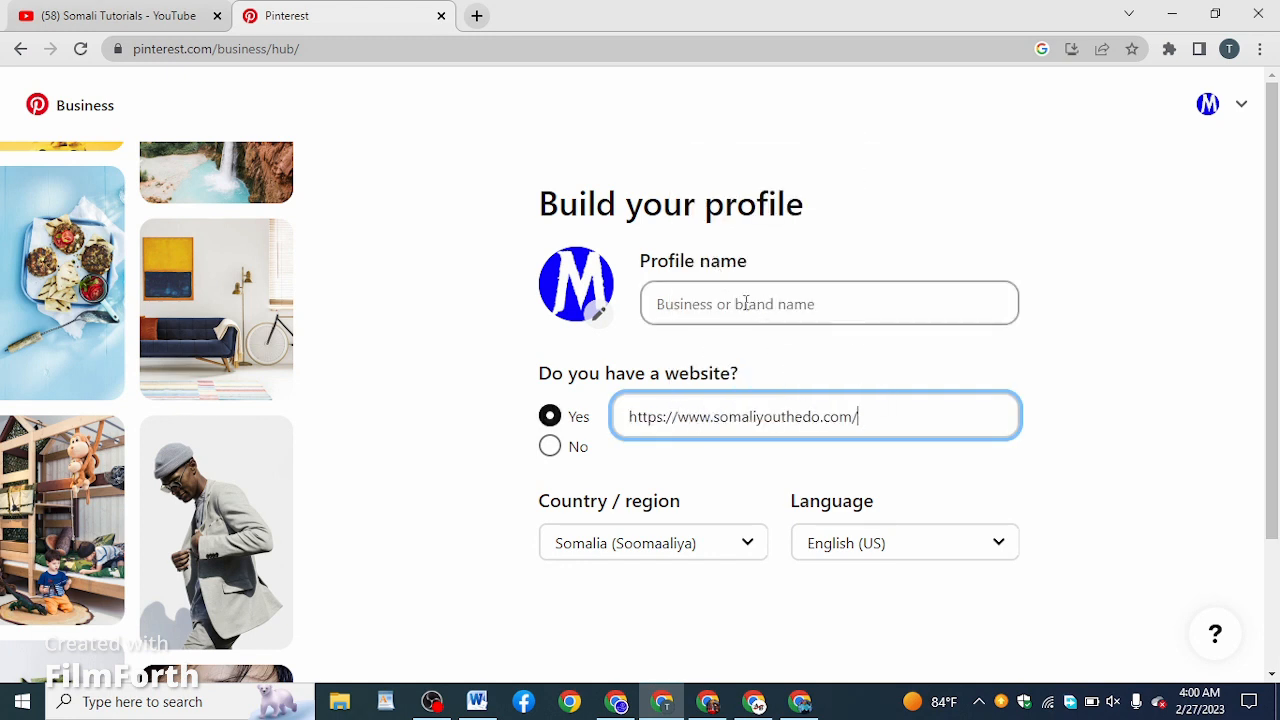
{"action": "left_click", "coordinate": [705, 304]}
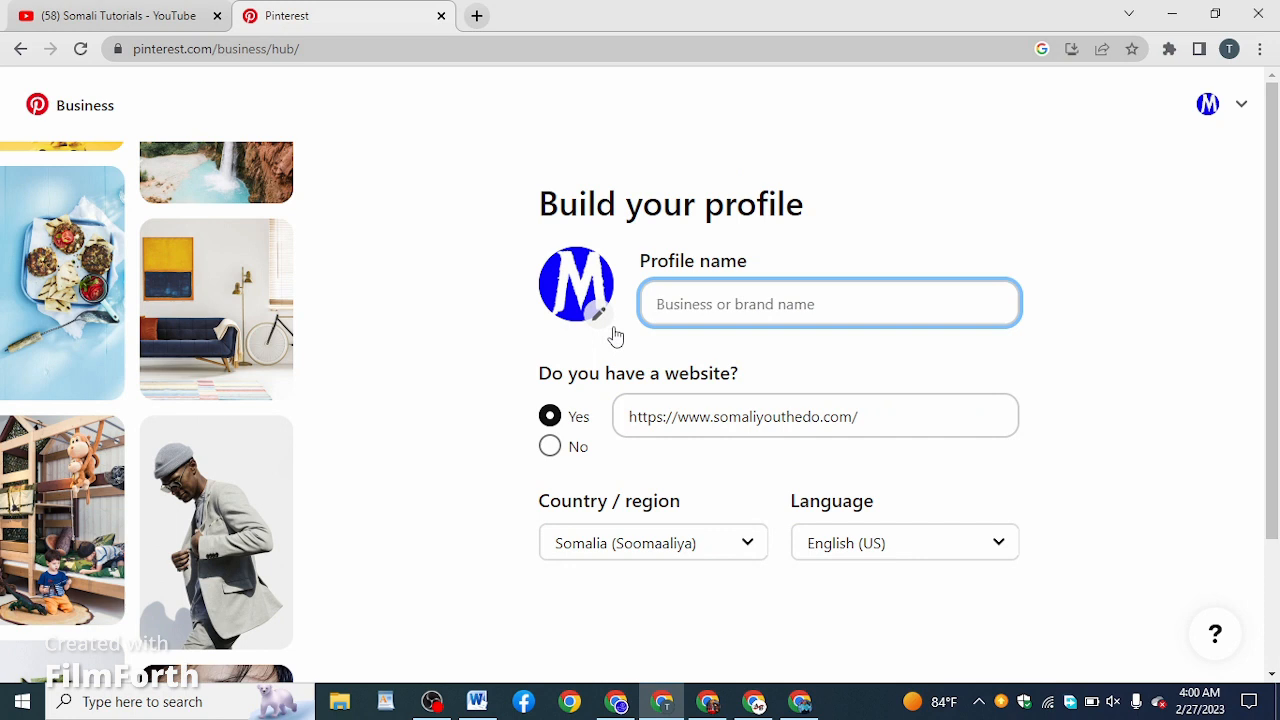
{"action": "type", "text": "so"}
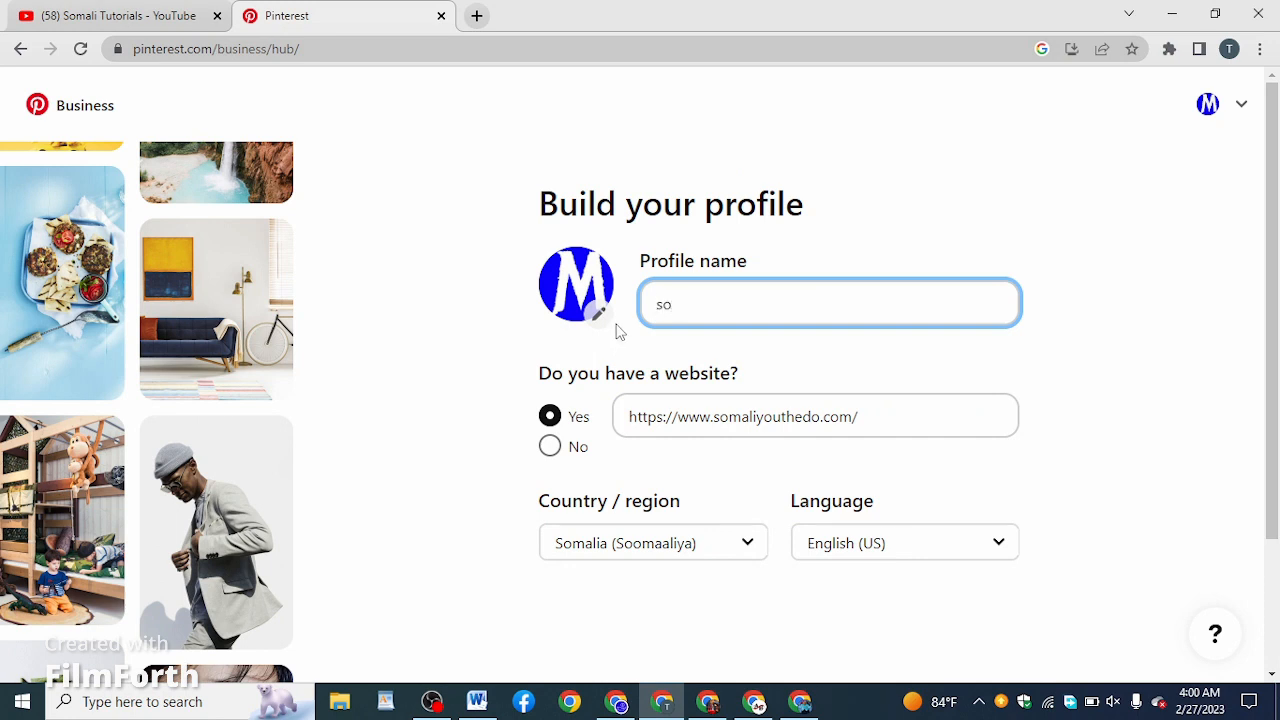
{"action": "type", "text": "malitutorials"}
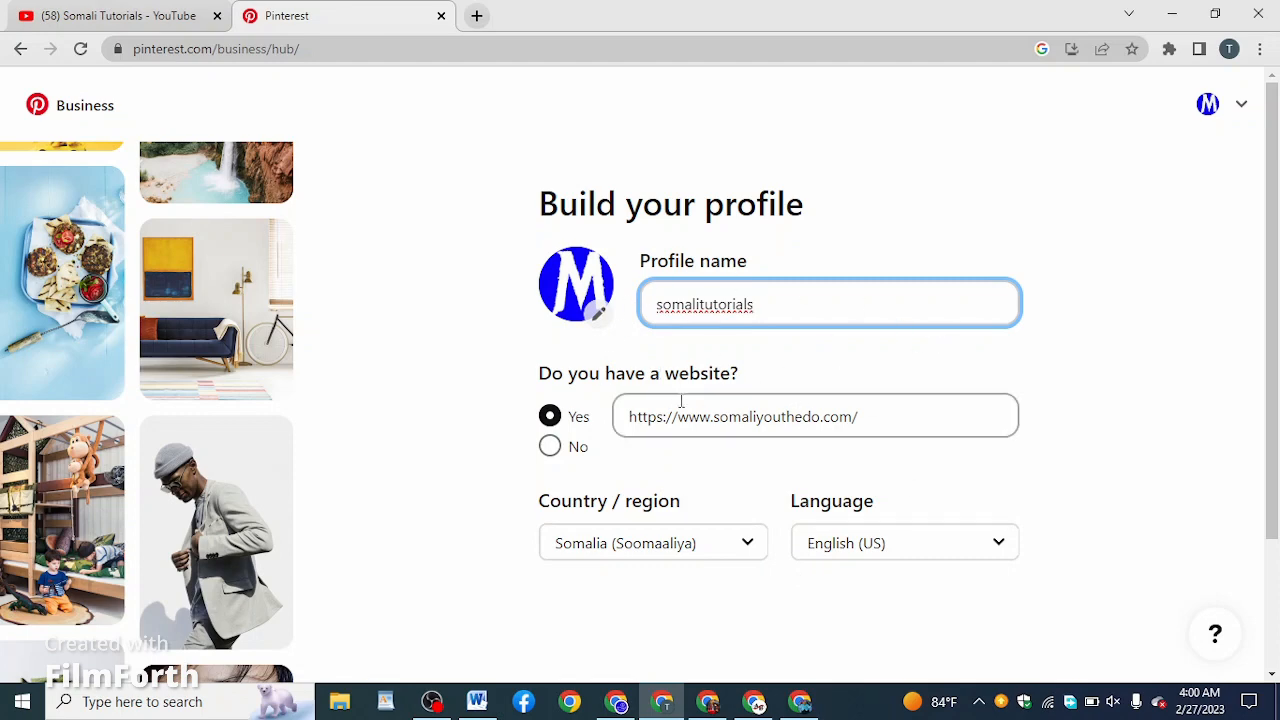
{"action": "scroll", "coordinate": [886, 423], "scroll_direction": "down", "scroll_amount": 2}
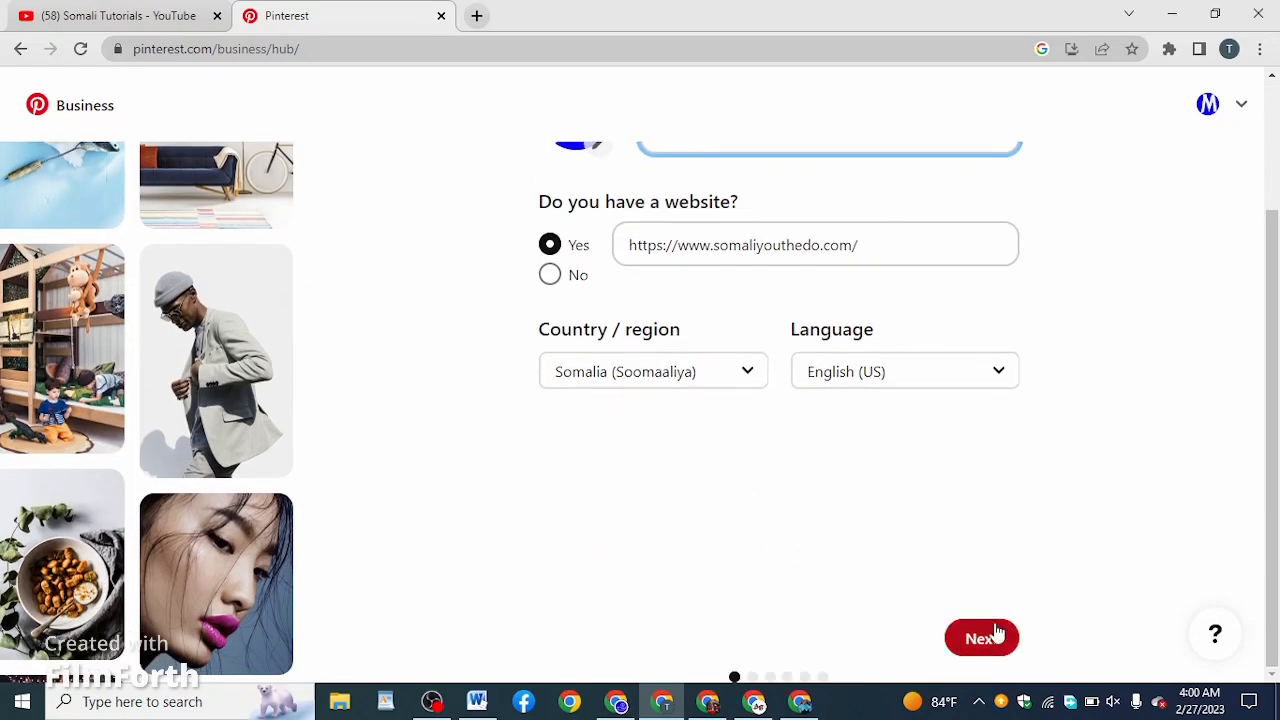
{"action": "left_click", "coordinate": [994, 634]}
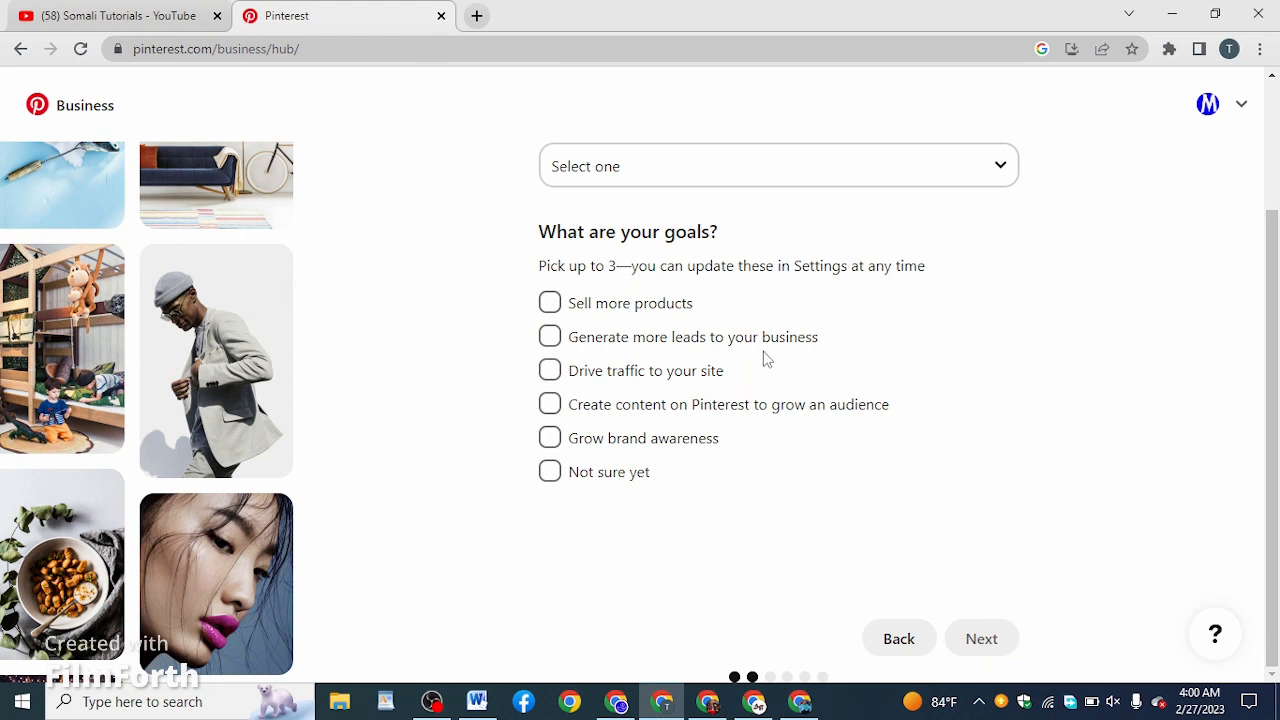
- Choose Other as the focus of the brand and start entering a custom brand focus
{"action": "left_click", "coordinate": [670, 182]}
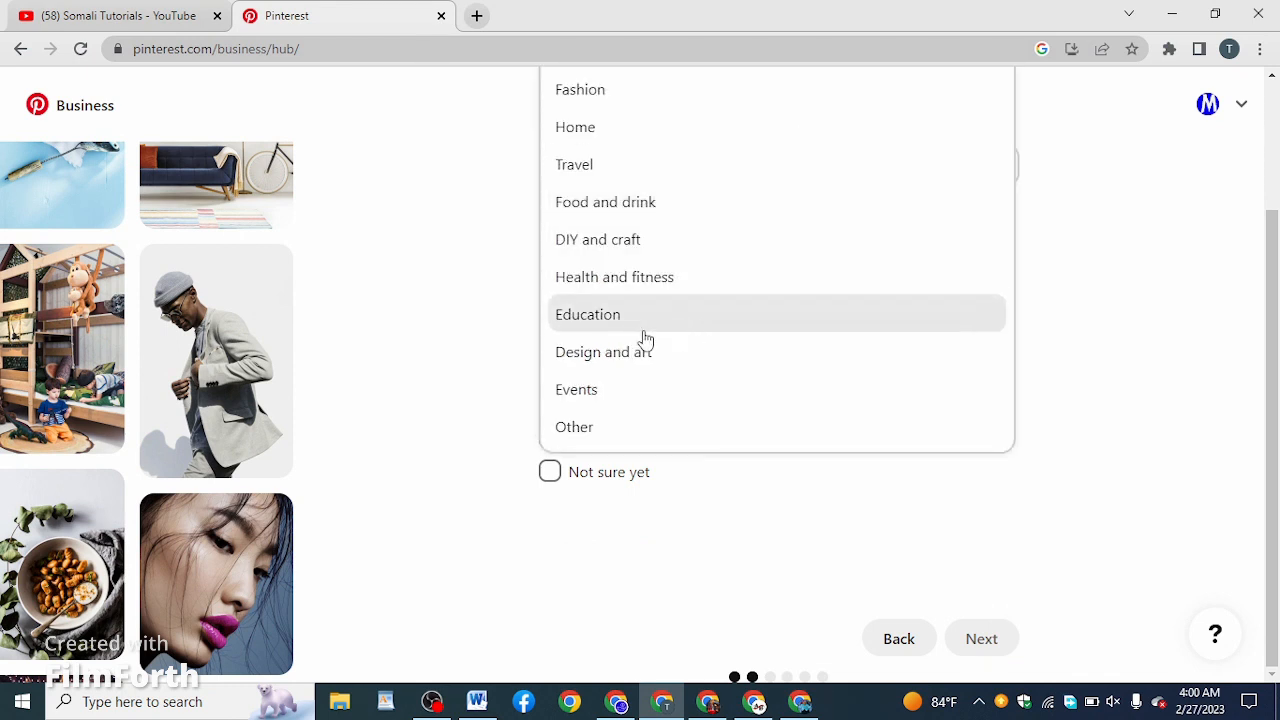
{"action": "scroll", "coordinate": [700, 375], "scroll_direction": "up", "scroll_amount": 1}
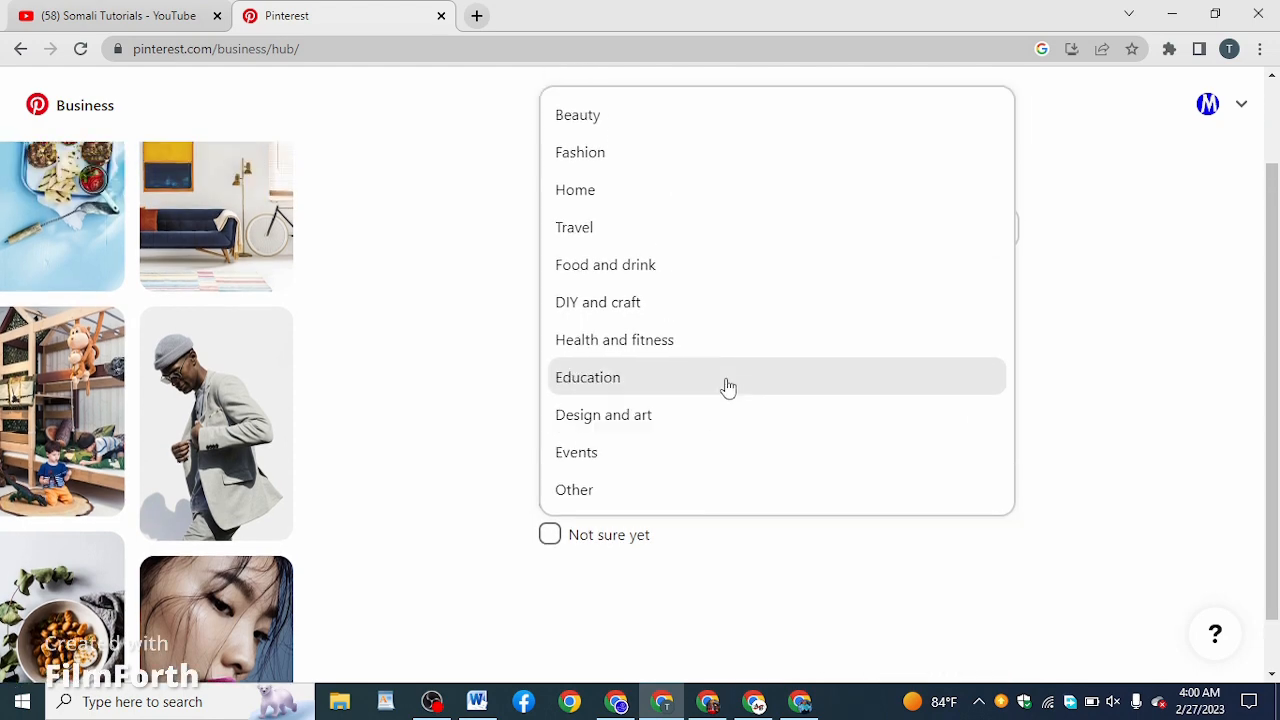
{"action": "scroll", "coordinate": [712, 350], "scroll_direction": "up", "scroll_amount": 1}
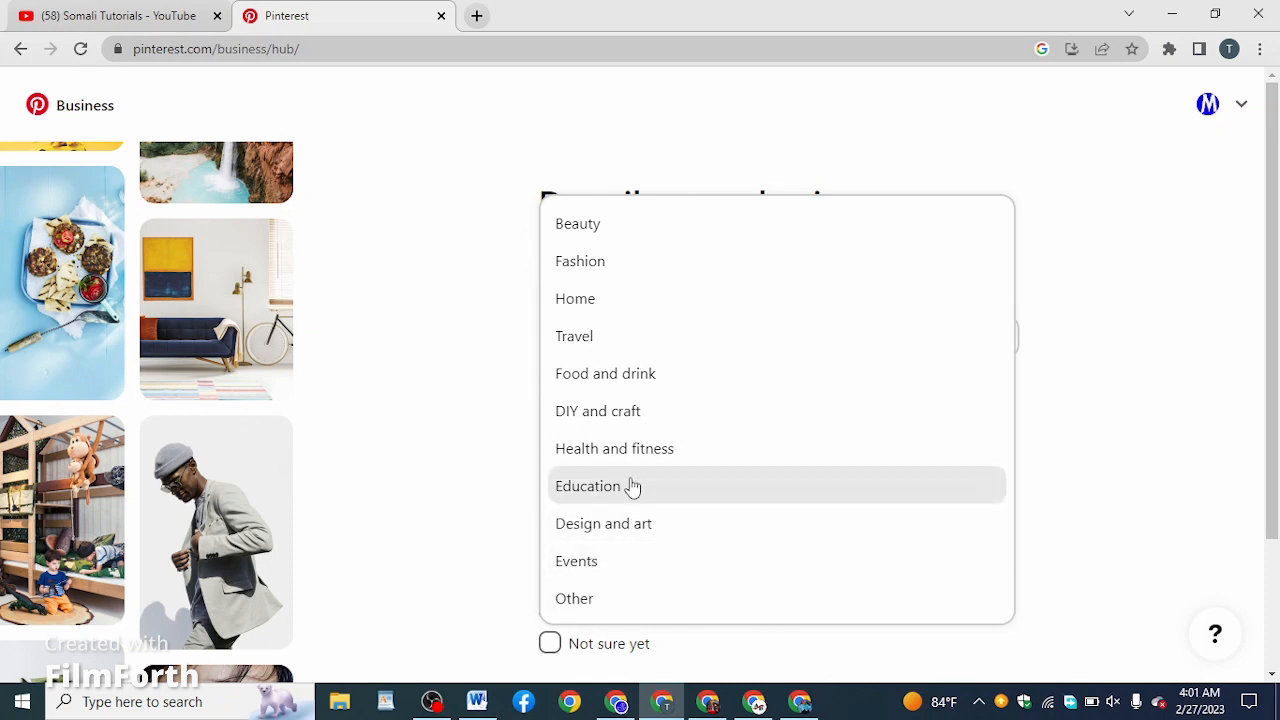
{"action": "left_click", "coordinate": [572, 604]}
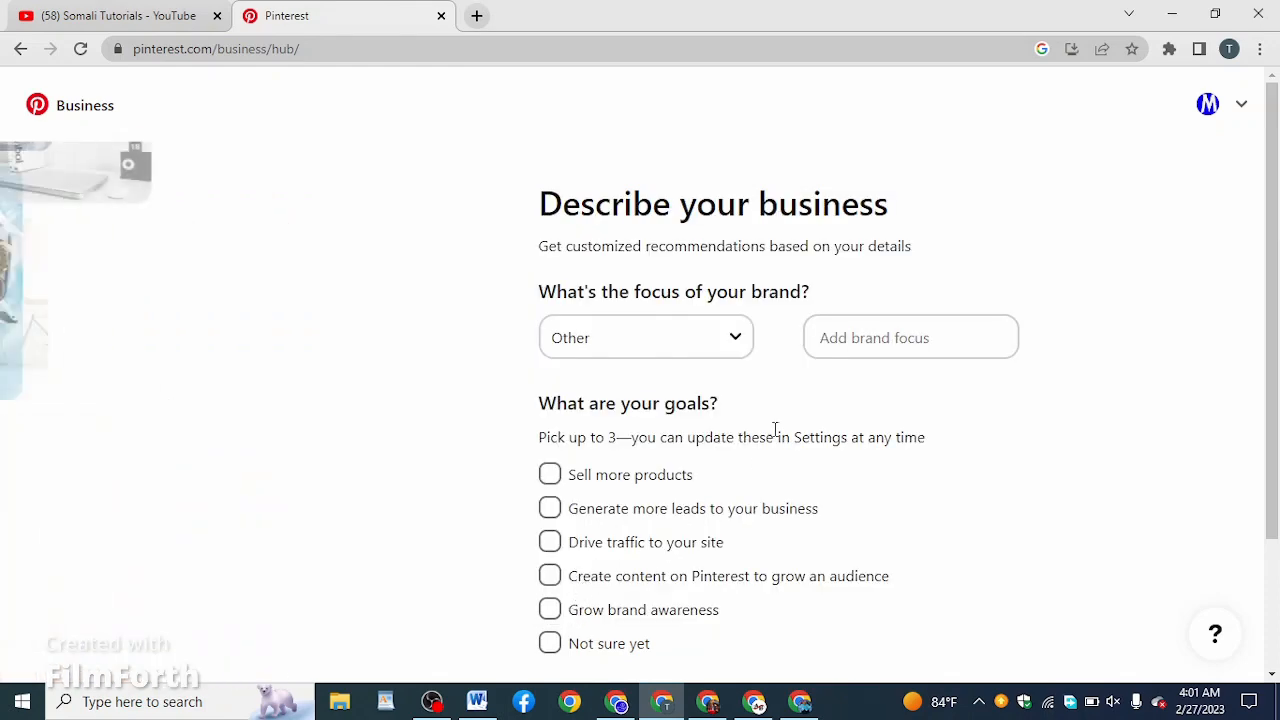
{"action": "left_click", "coordinate": [850, 338]}
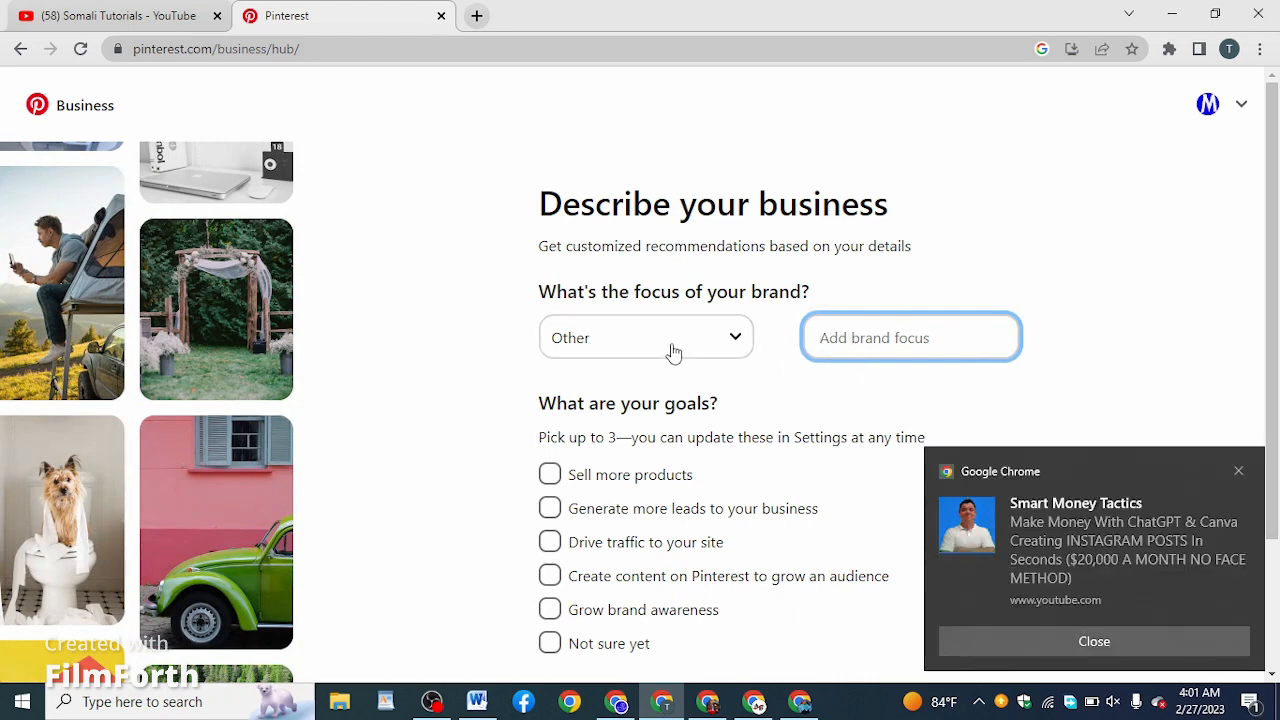
- Set the focus of the brand to Health and fitness
{"action": "left_click", "coordinate": [709, 349]}
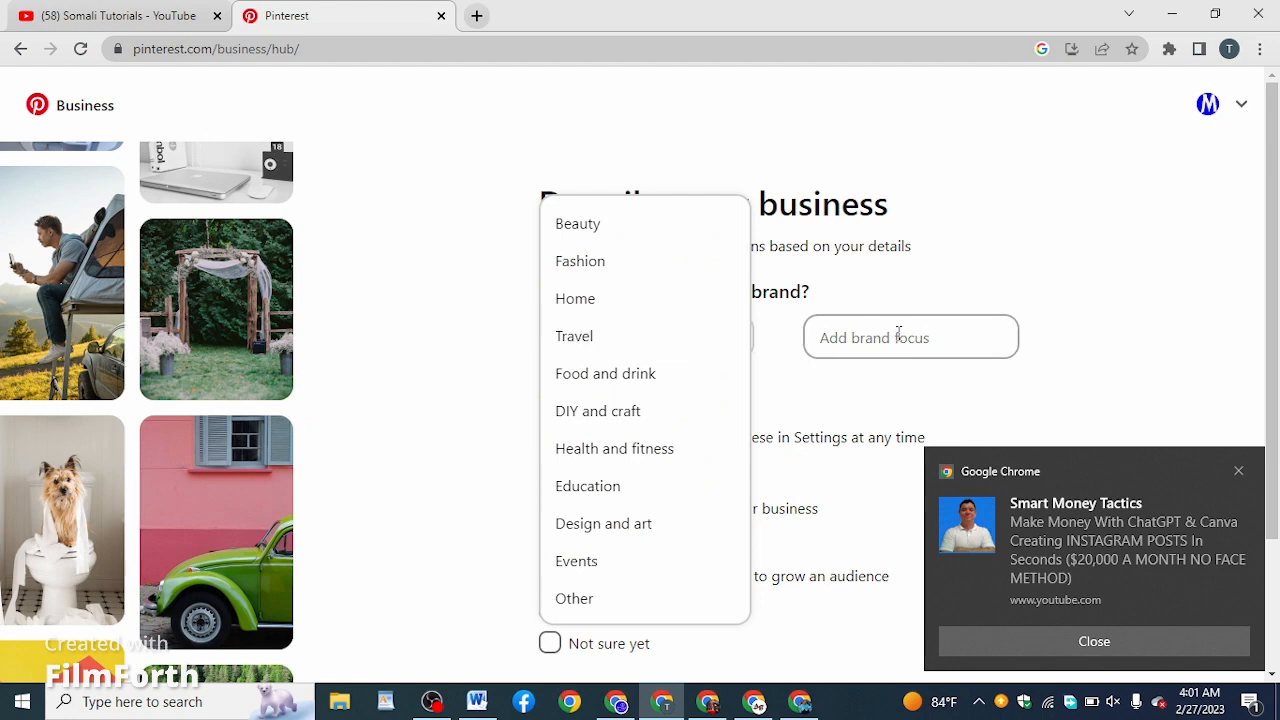
{"action": "left_click", "coordinate": [626, 450]}
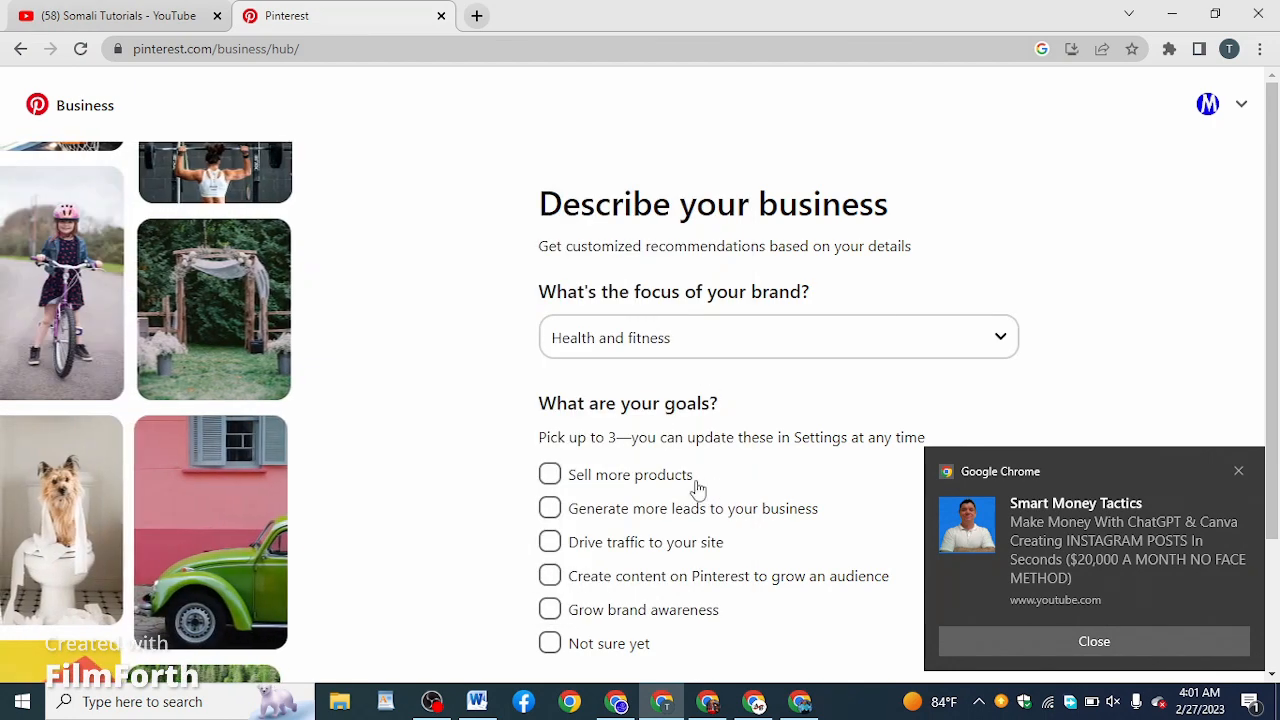
- Clear all Windows notifications and return to the business description form
{"action": "left_click", "coordinate": [1250, 701]}
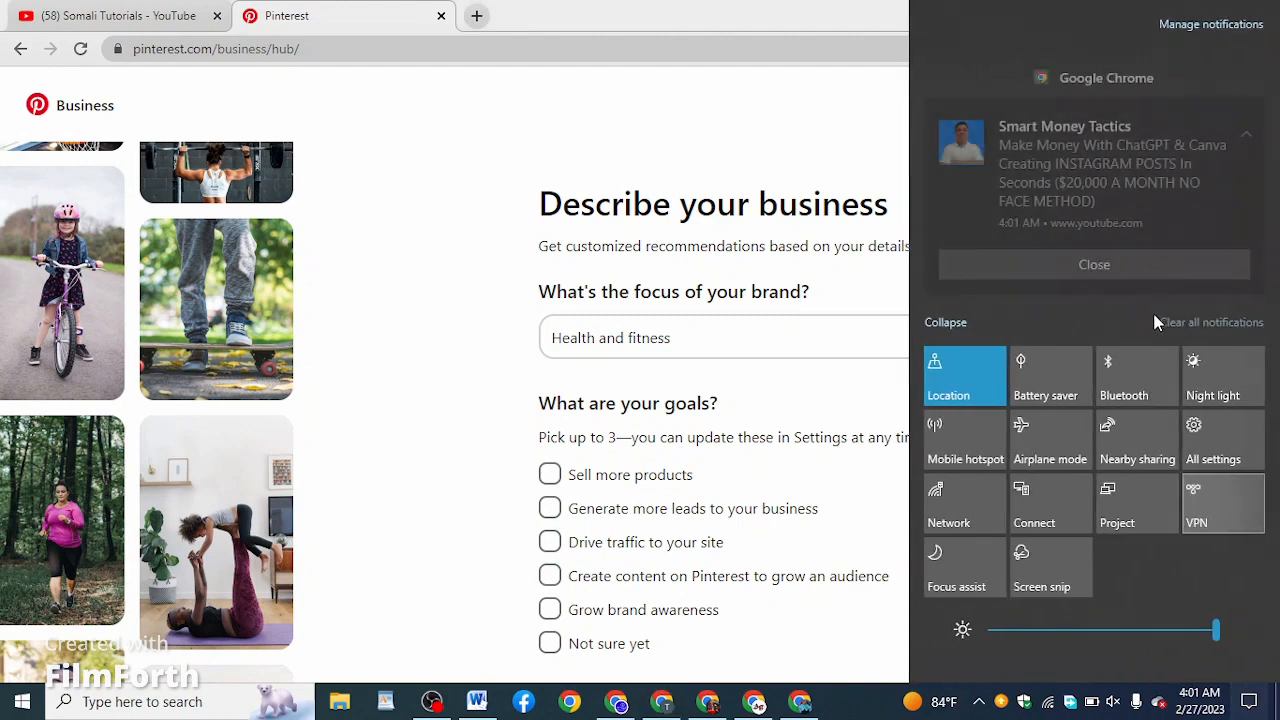
{"action": "left_click", "coordinate": [1171, 325]}
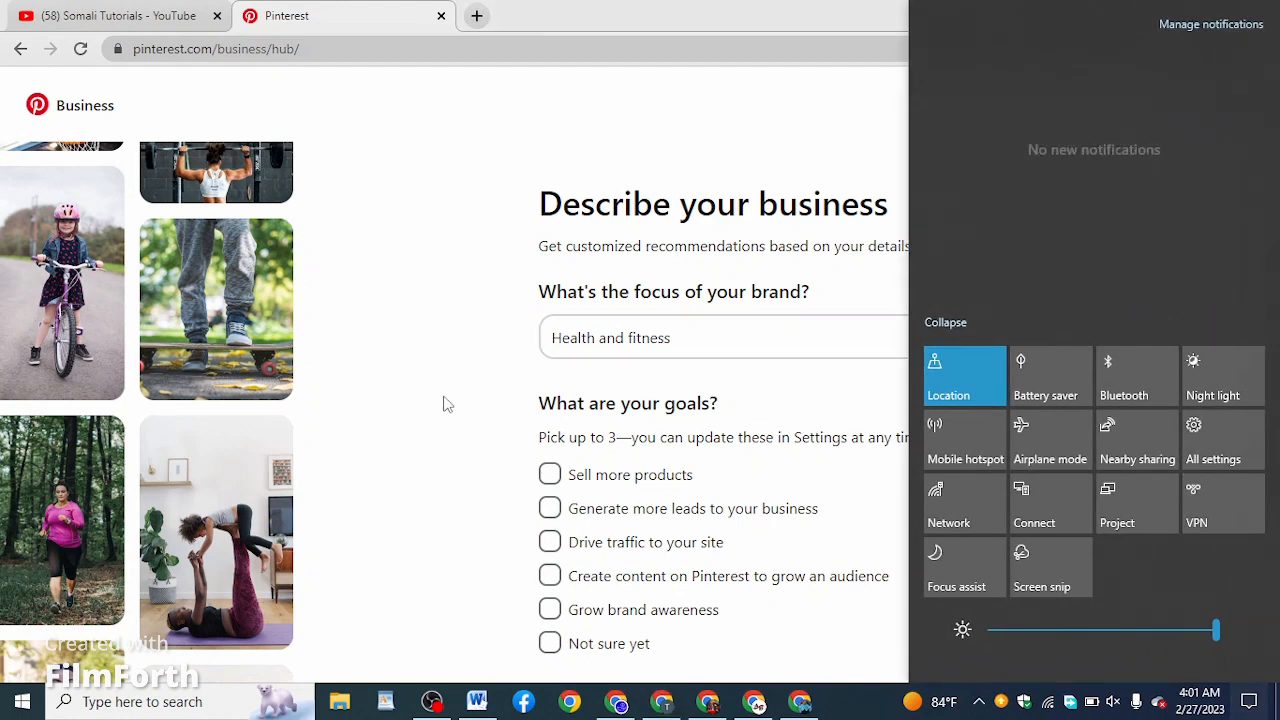
{"action": "left_click", "coordinate": [450, 406]}
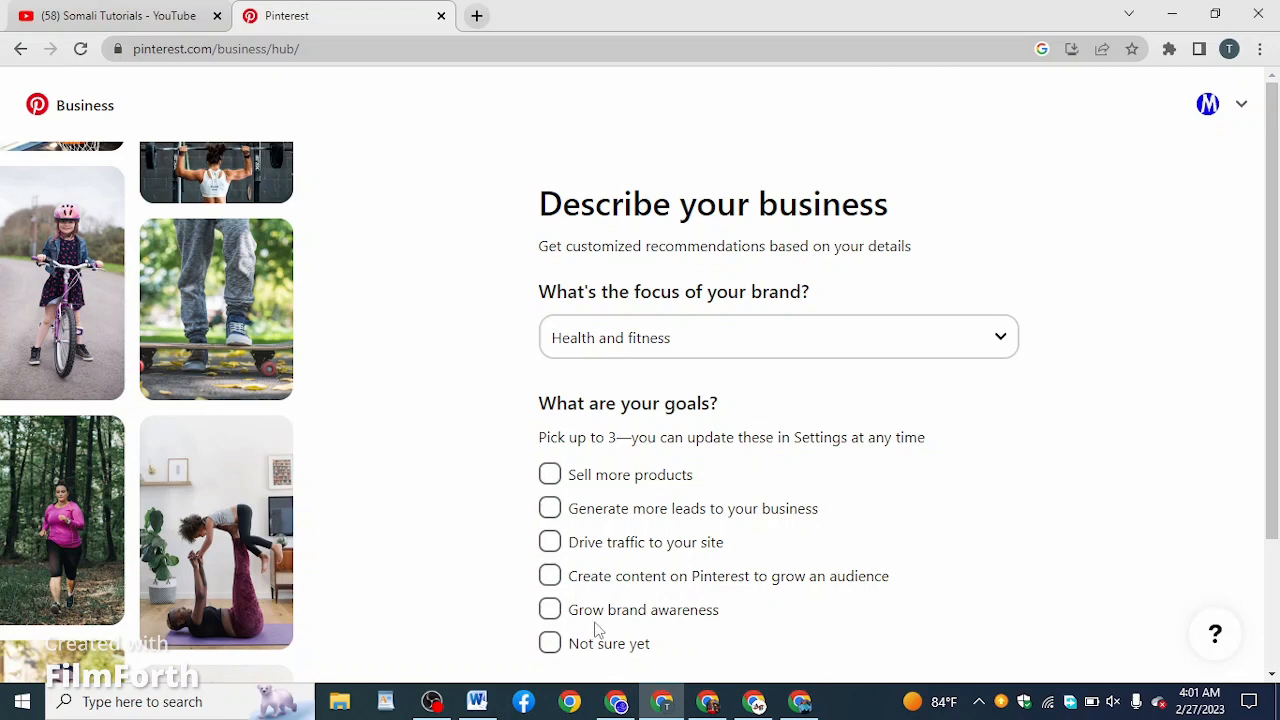
- Select Drive traffic to your site as the business goal and continue
{"action": "scroll", "coordinate": [533, 522], "scroll_direction": "down", "scroll_amount": 1}
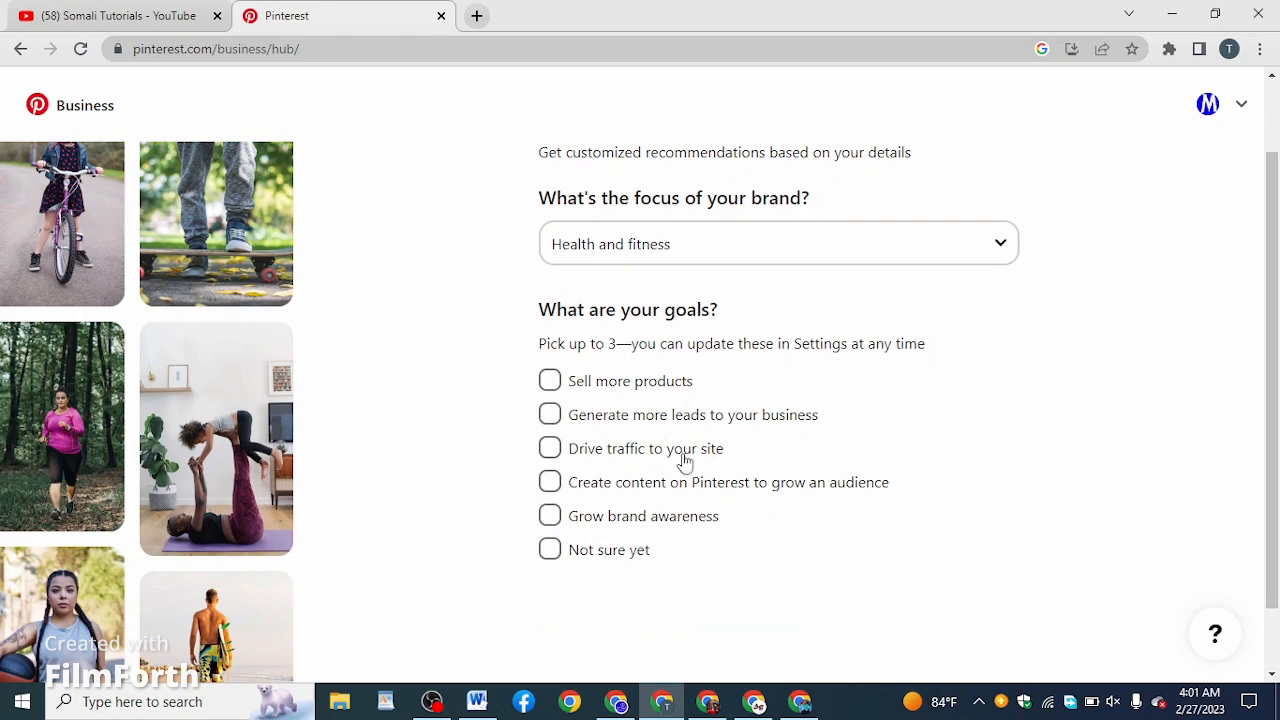
{"action": "left_click", "coordinate": [550, 452]}
{"action": "scroll", "coordinate": [1100, 464], "scroll_direction": "down", "scroll_amount": 2}
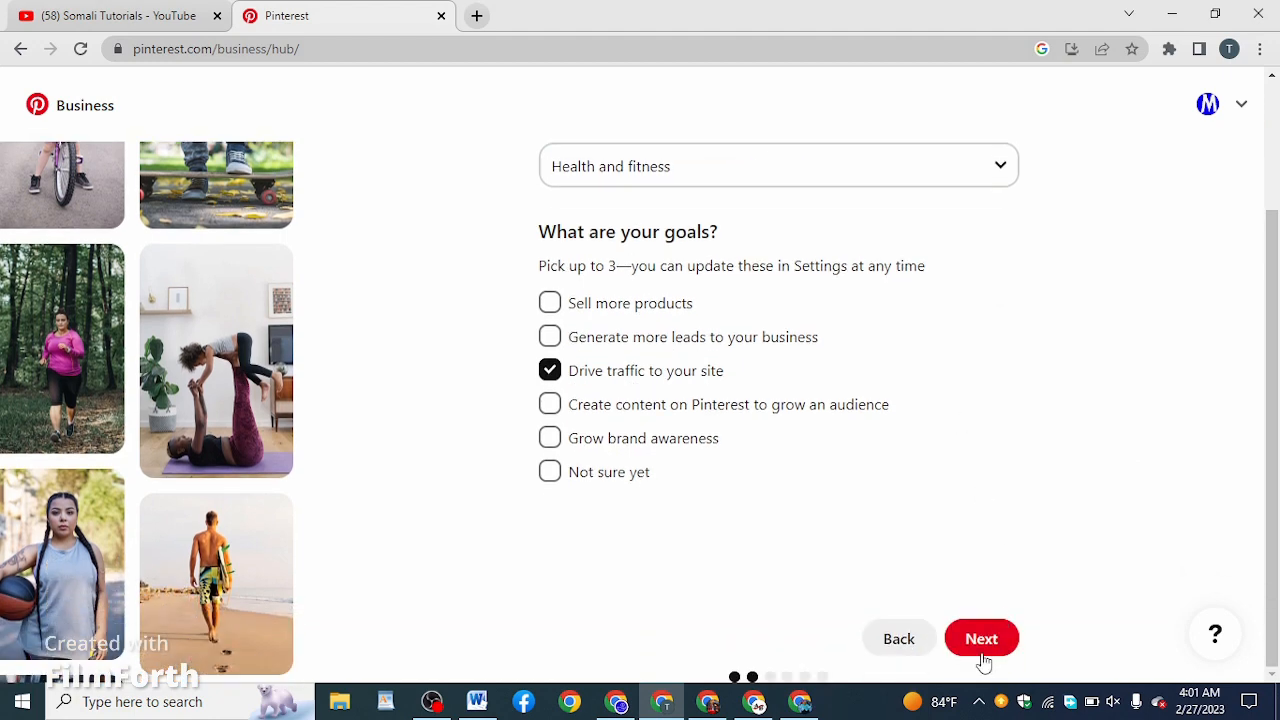
{"action": "left_click", "coordinate": [980, 638]}
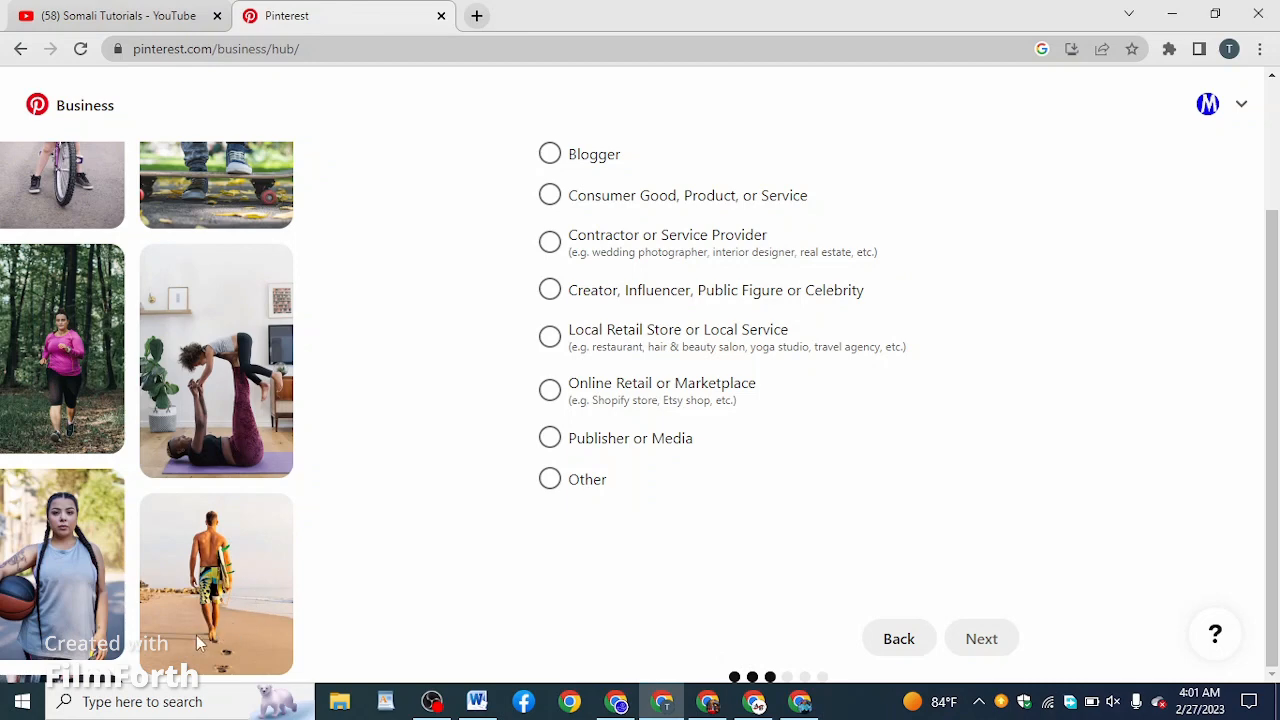
- Describe the business as Blogger and continue to the following question
{"action": "scroll", "coordinate": [560, 397], "scroll_direction": "up", "scroll_amount": 3}
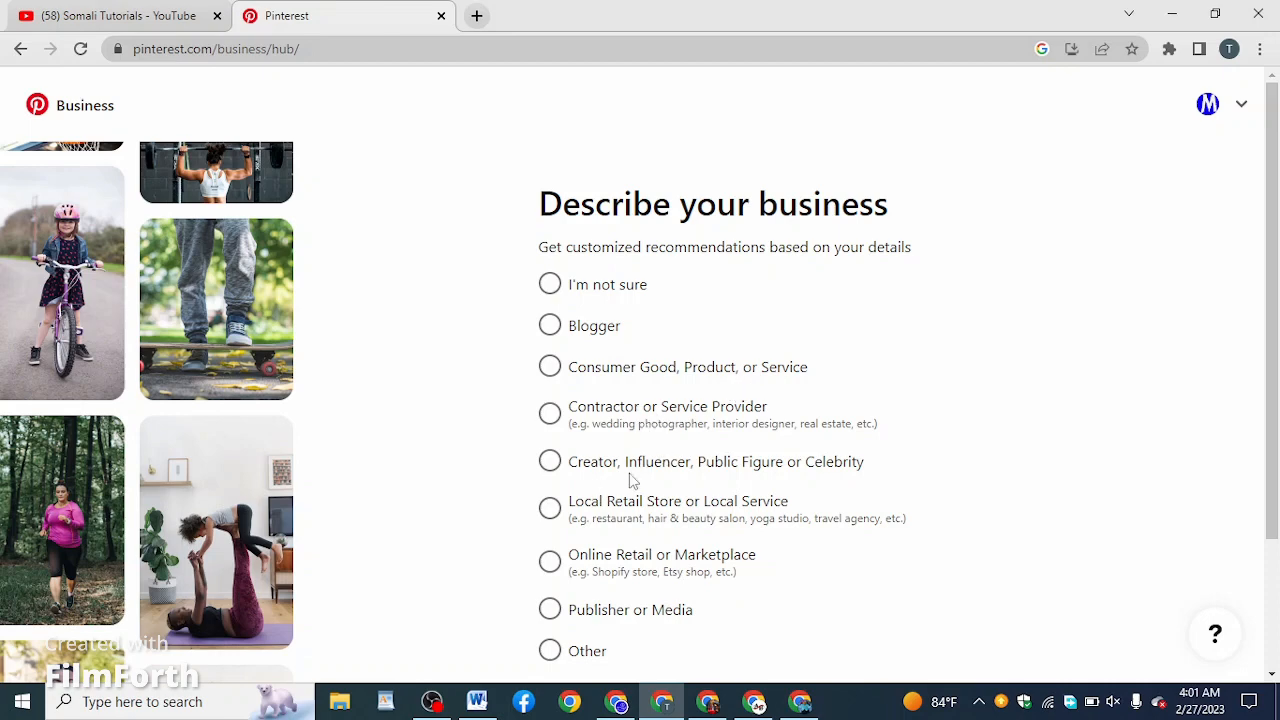
{"action": "left_click", "coordinate": [550, 326]}
{"action": "scroll", "coordinate": [735, 362], "scroll_direction": "down", "scroll_amount": 1}
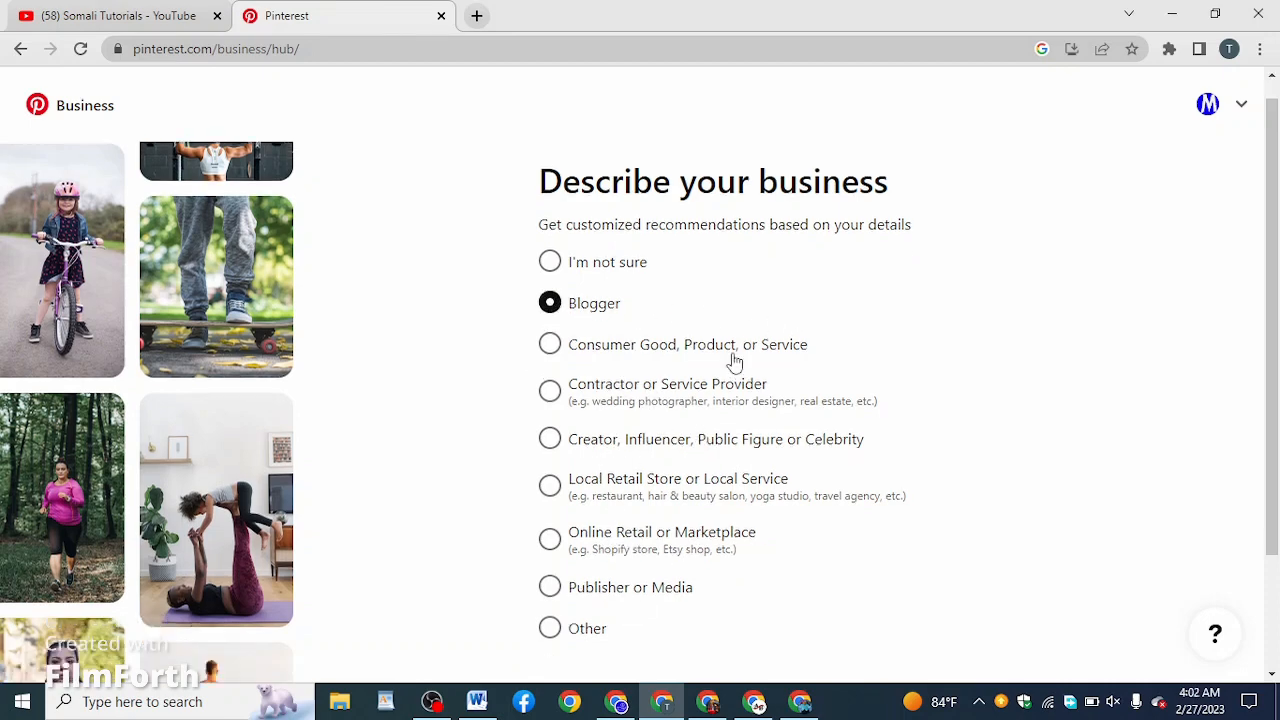
{"action": "scroll", "coordinate": [700, 366], "scroll_direction": "down", "scroll_amount": 1}
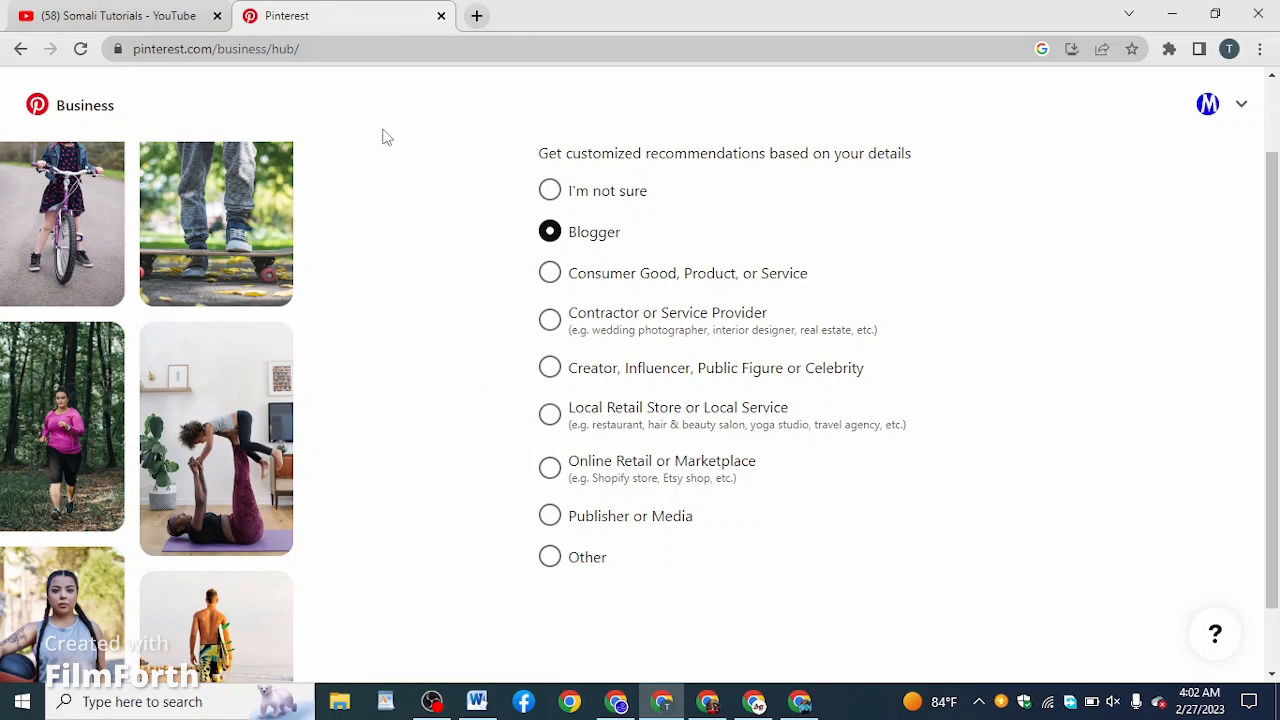
{"action": "scroll", "coordinate": [1016, 334], "scroll_direction": "down", "scroll_amount": 1}
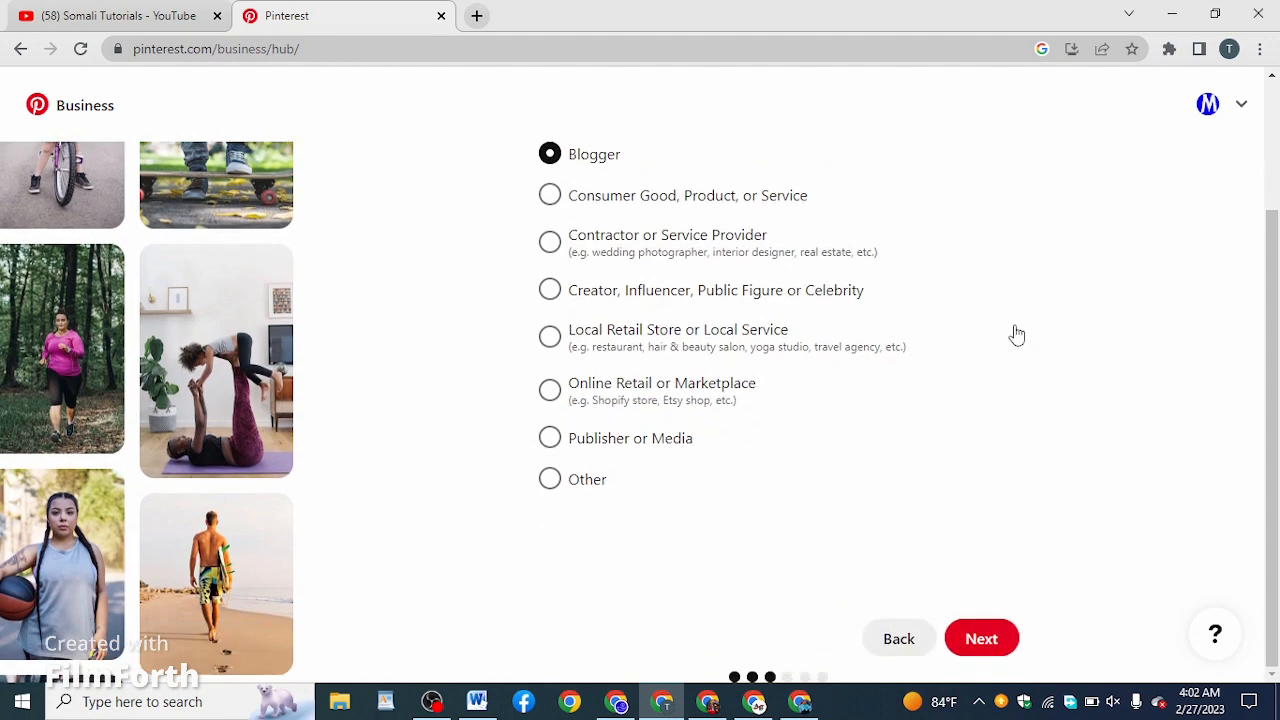
{"action": "left_click", "coordinate": [986, 638]}
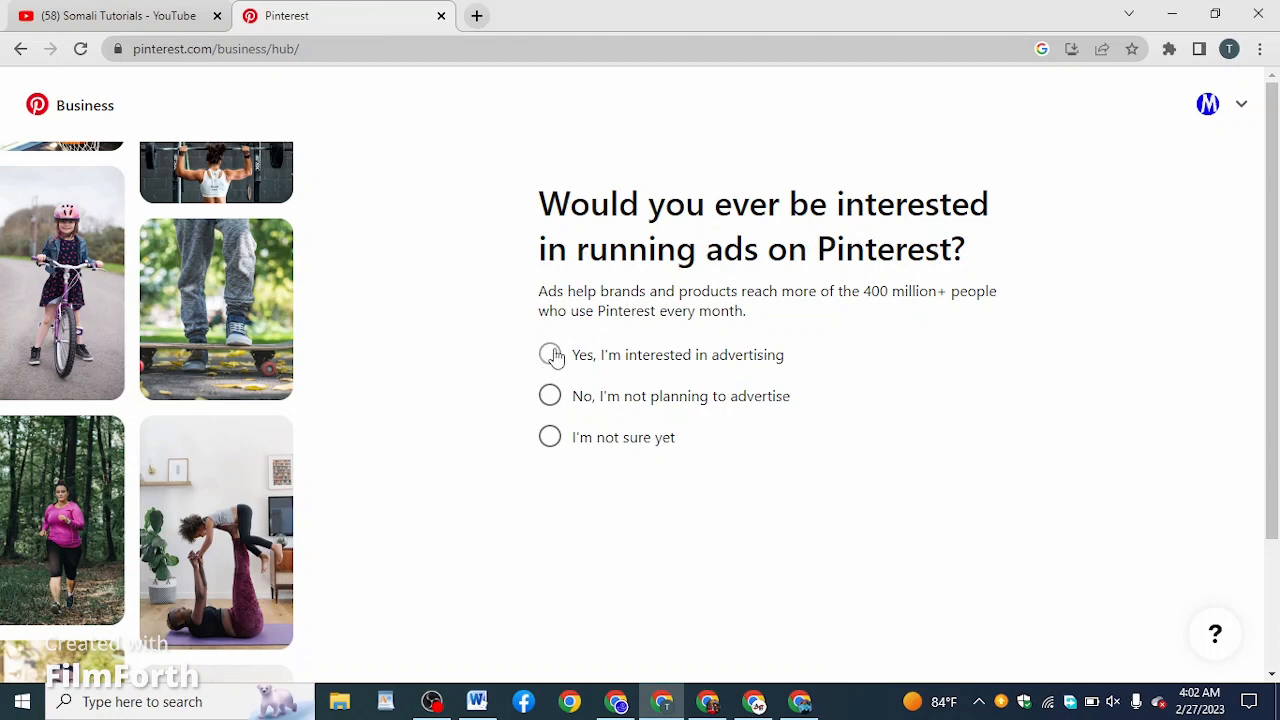
- Answer I'm not sure yet to the question about running ads and continue
{"action": "left_click", "coordinate": [548, 445]}
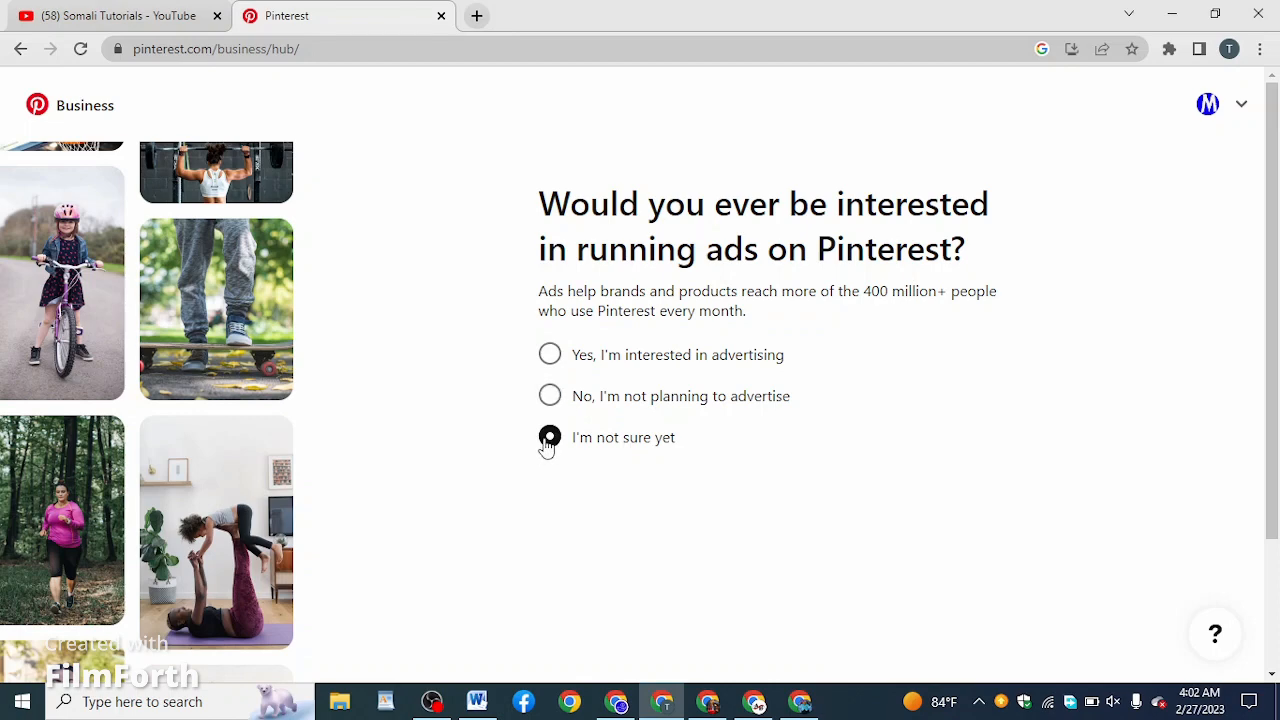
{"action": "scroll", "coordinate": [1033, 371], "scroll_direction": "down", "scroll_amount": 2}
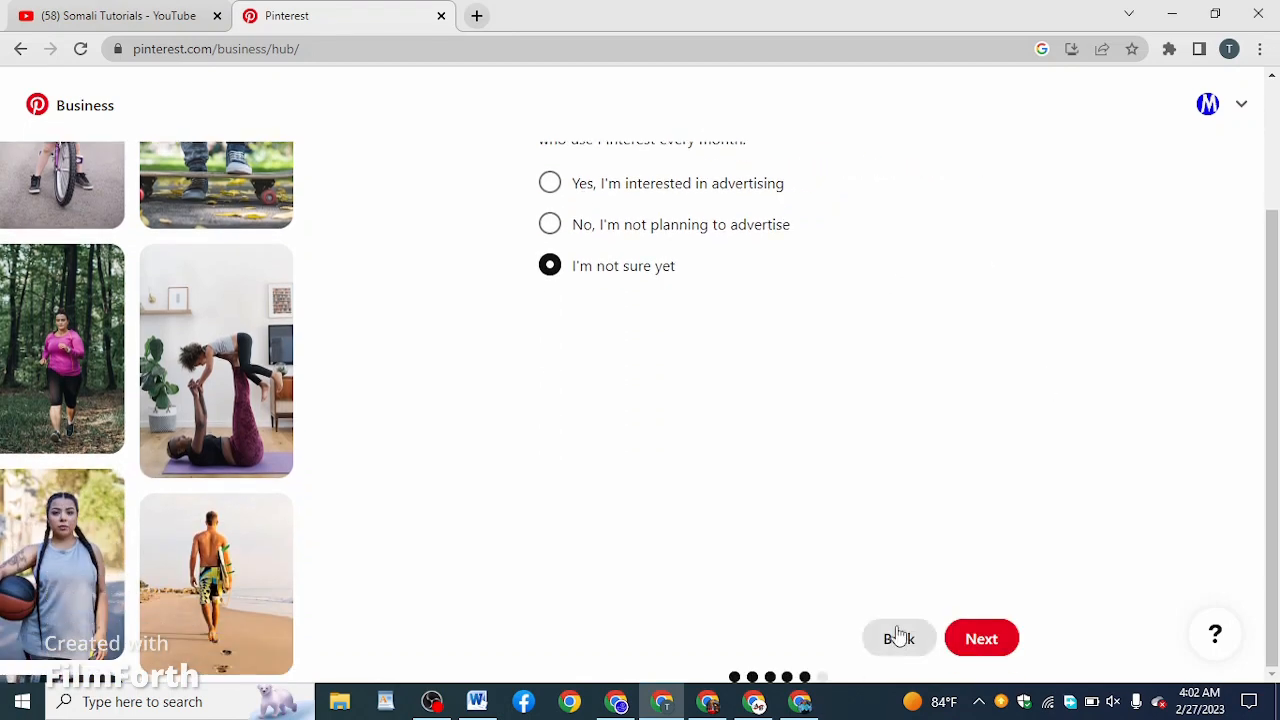
{"action": "left_click", "coordinate": [981, 638]}
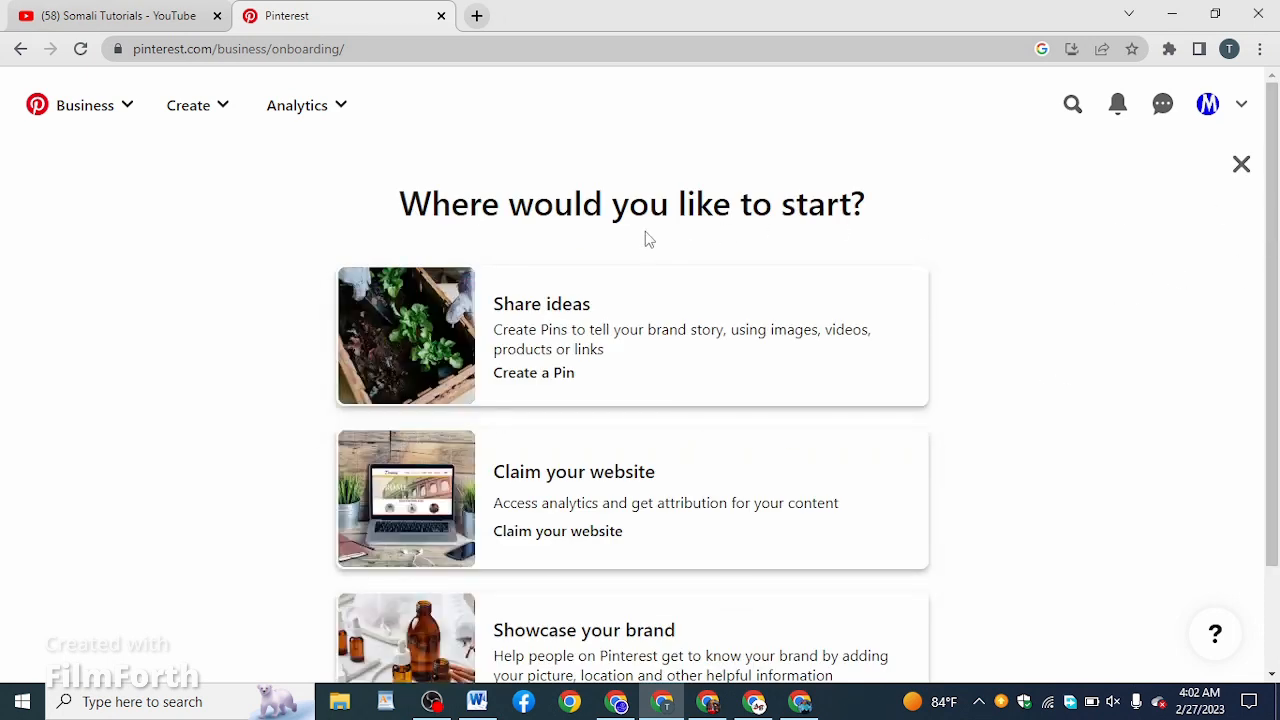
- Review the suggested starting points, choose Share ideas to create a Pin, and continue to the Pin builder
{"action": "scroll", "coordinate": [820, 180], "scroll_direction": "down", "scroll_amount": 2}
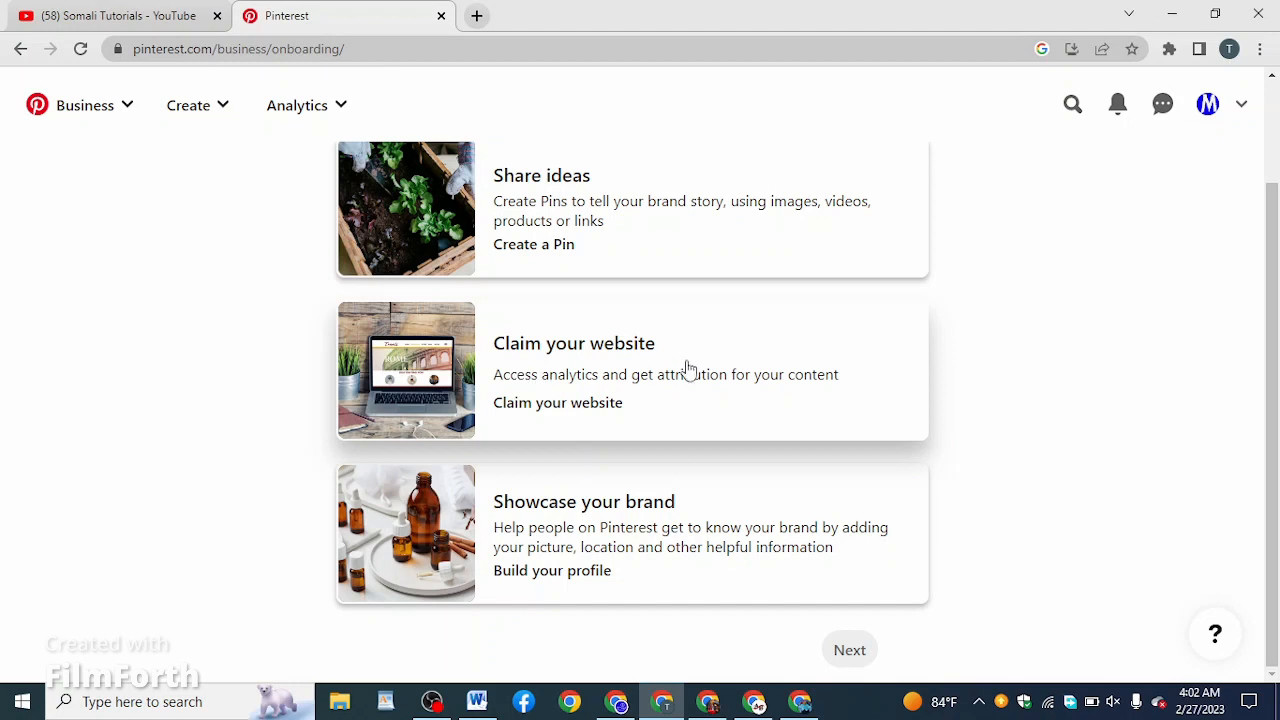
{"action": "scroll", "coordinate": [591, 500], "scroll_direction": "up", "scroll_amount": 2}
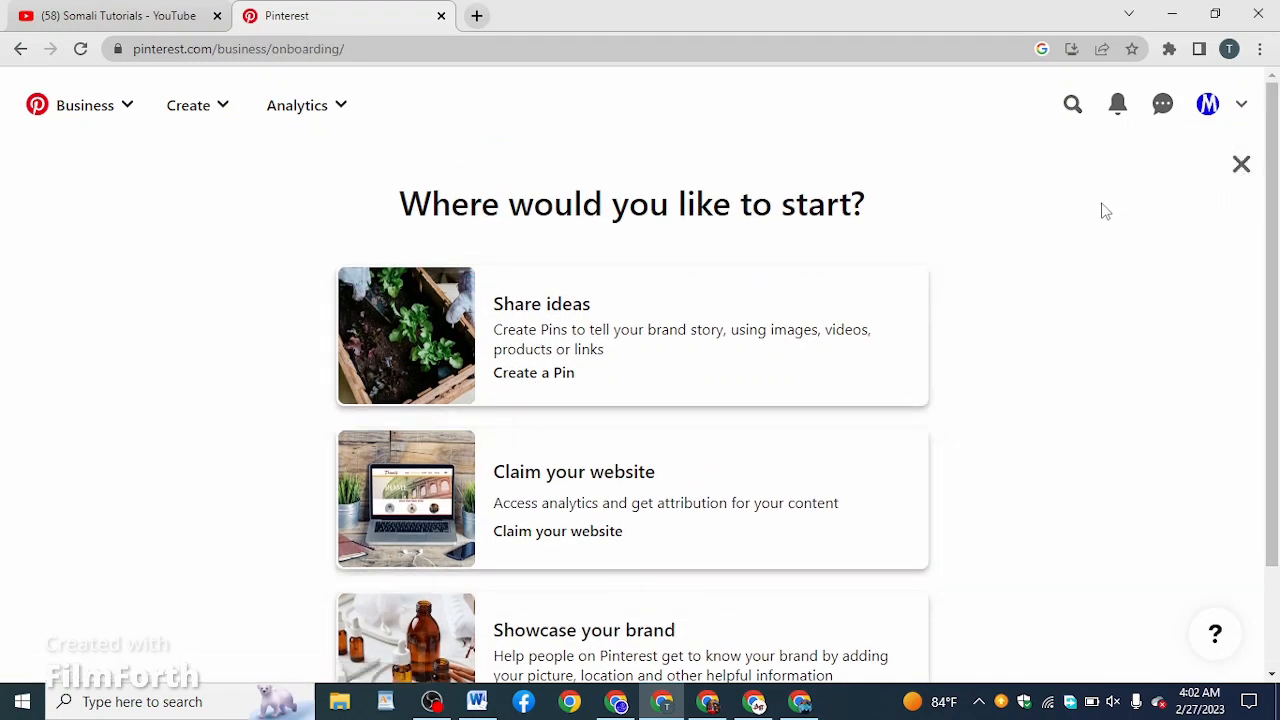
{"action": "scroll", "coordinate": [763, 257], "scroll_direction": "down", "scroll_amount": 2}
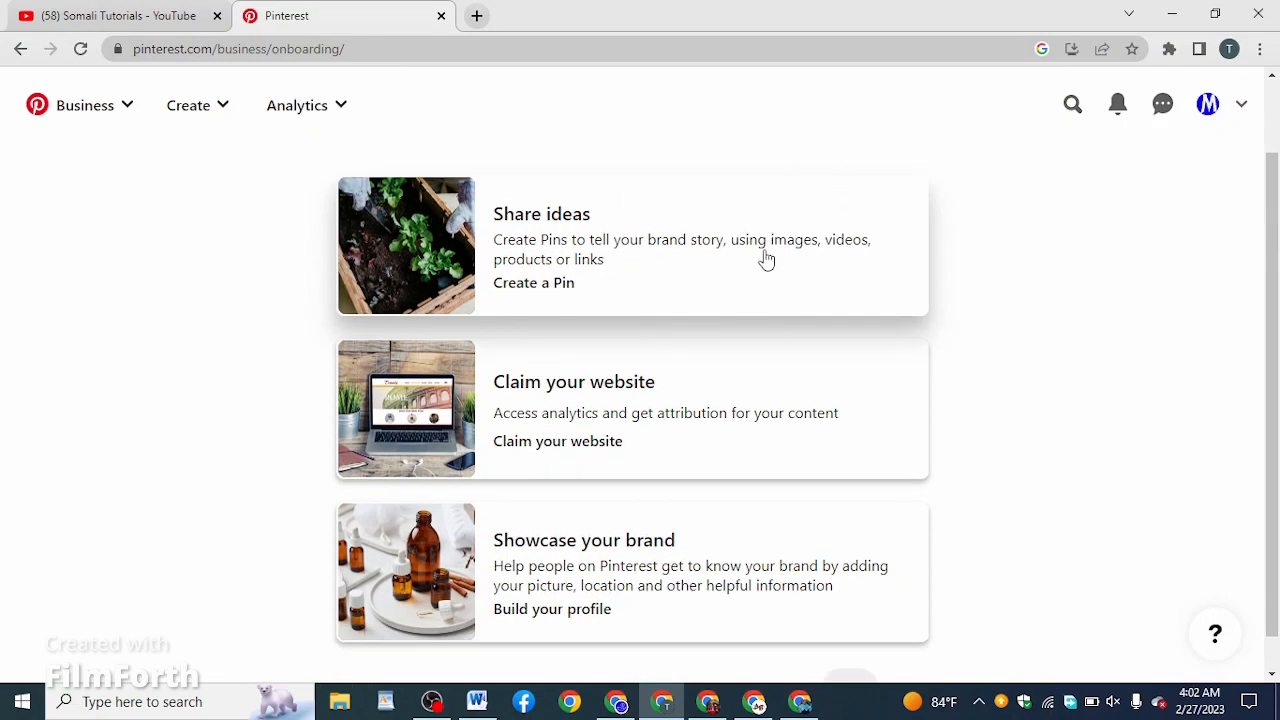
{"action": "scroll", "coordinate": [850, 490], "scroll_direction": "up", "scroll_amount": 2}
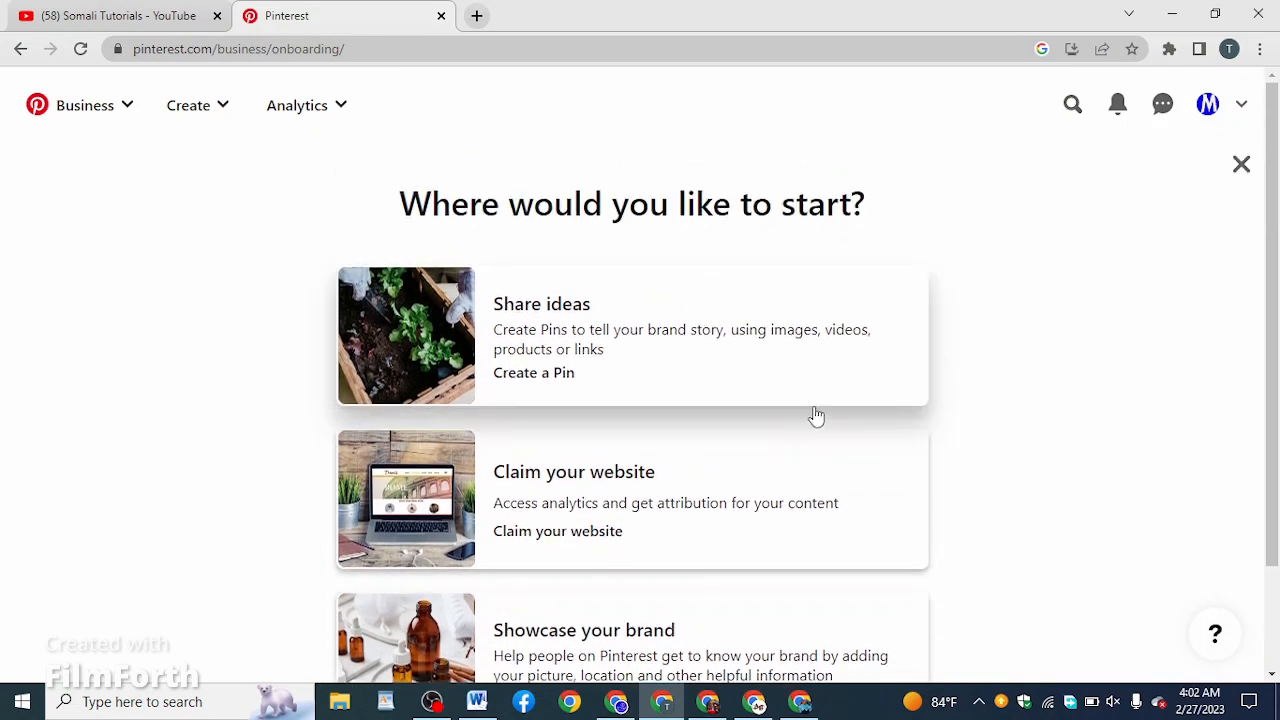
{"action": "scroll", "coordinate": [760, 400], "scroll_direction": "down", "scroll_amount": 1}
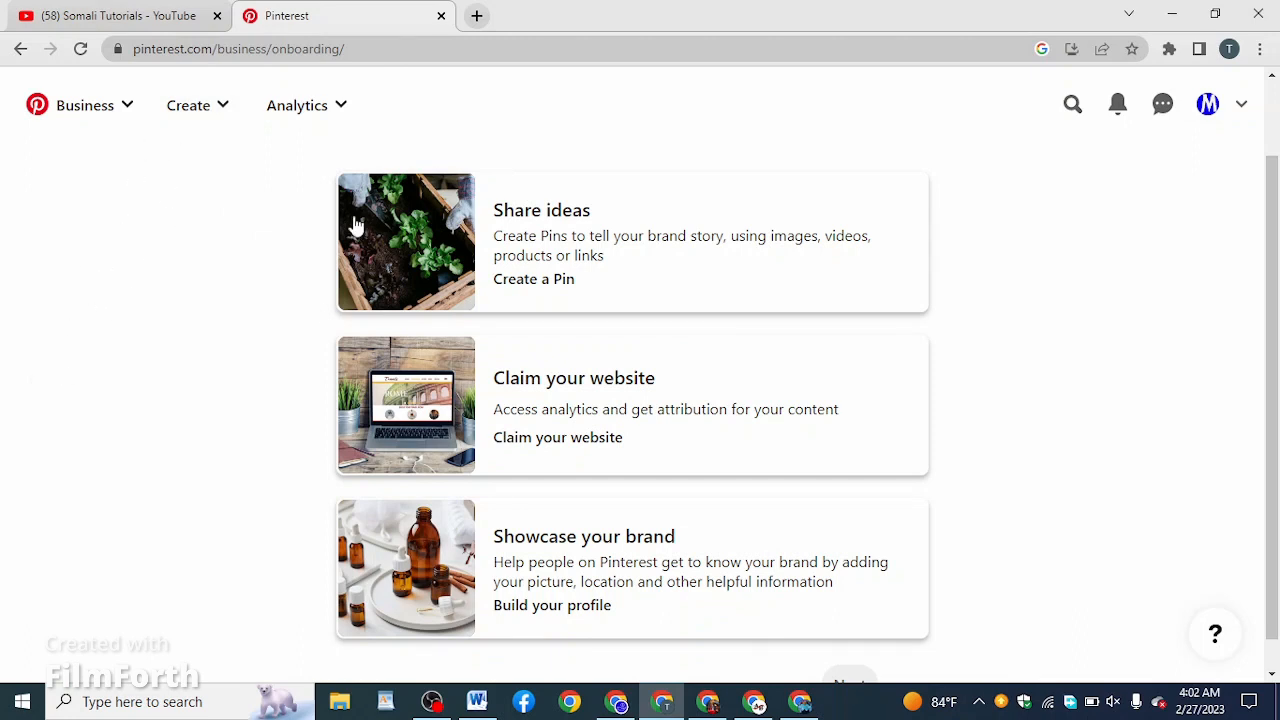
{"action": "left_click", "coordinate": [393, 213]}
{"action": "scroll", "coordinate": [763, 323], "scroll_direction": "down", "scroll_amount": 1}
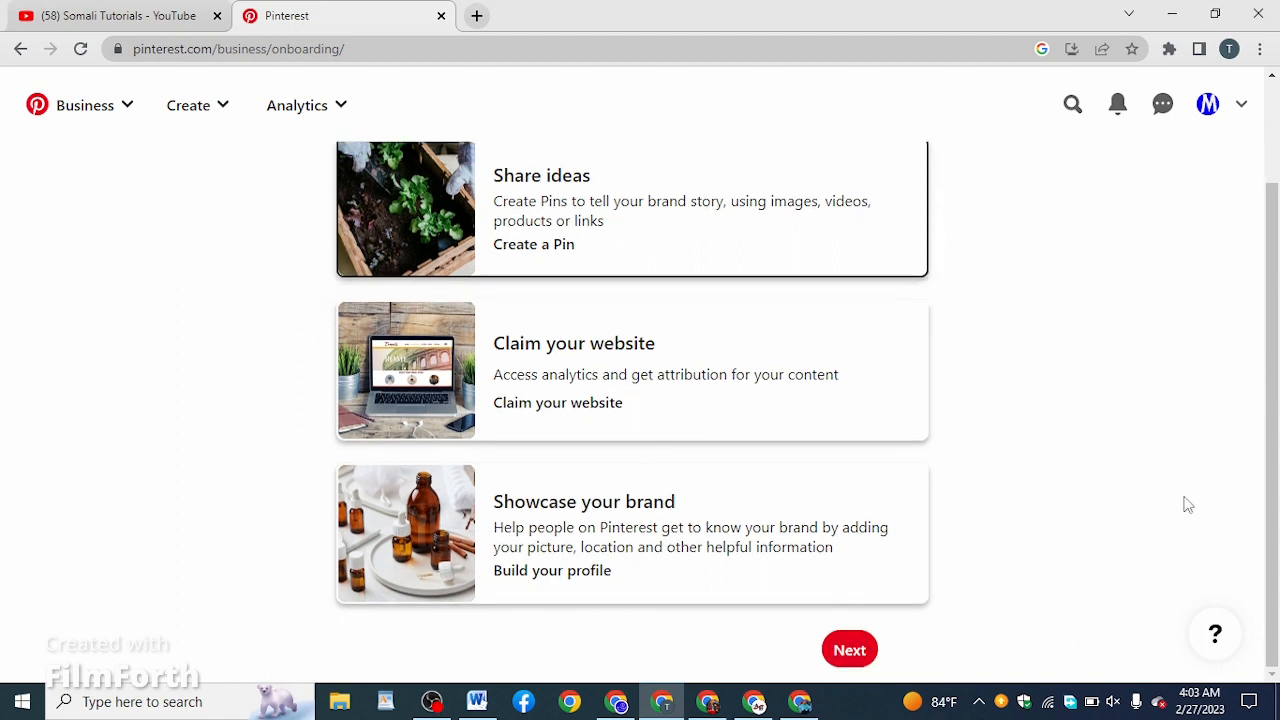
{"action": "left_click", "coordinate": [846, 651]}
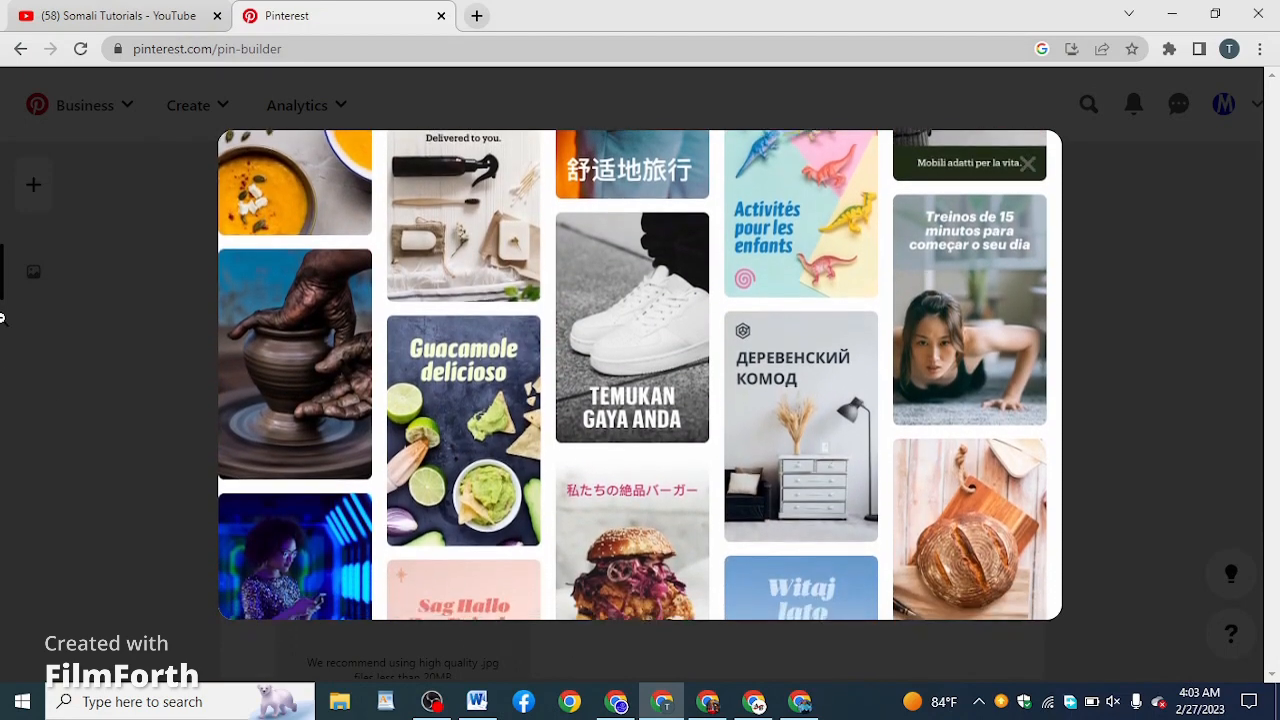
- Dismiss the Pin inspiration overlay, look over the blank Pin builder, and go to the Business hub
{"action": "left_click", "coordinate": [132, 369]}
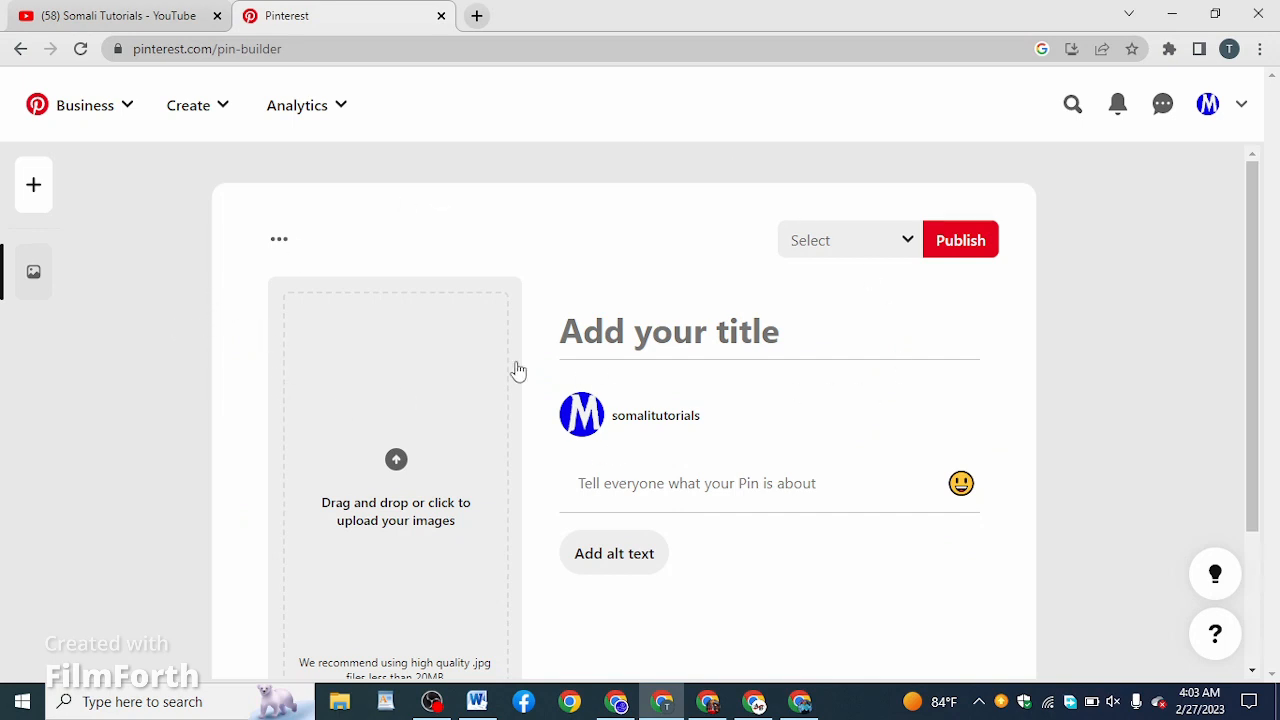
{"action": "scroll", "coordinate": [560, 368], "scroll_direction": "down", "scroll_amount": 2}
{"action": "scroll", "coordinate": [500, 440], "scroll_direction": "up", "scroll_amount": 2}
{"action": "left_click", "coordinate": [121, 112]}
{"action": "left_click", "coordinate": [118, 166]}
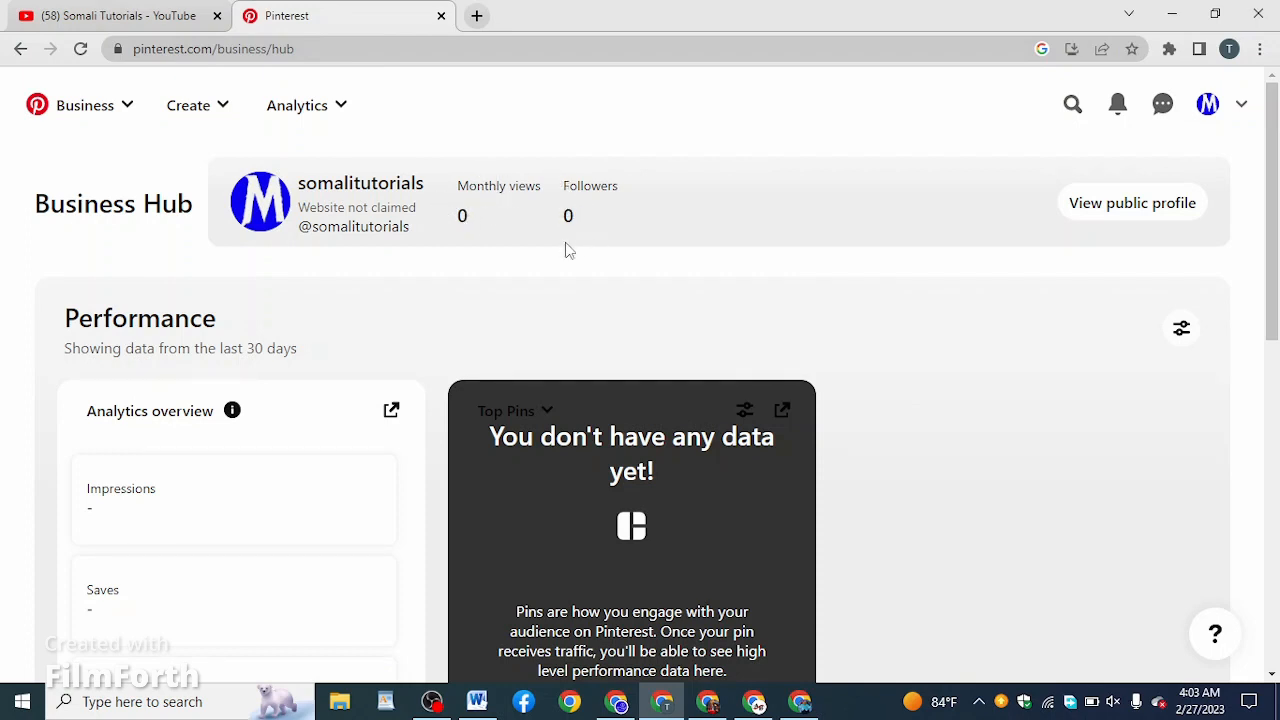
- Open Audience Insights and review the age, gender, location and device sections for the account's total audience
{"action": "left_click", "coordinate": [341, 123]}
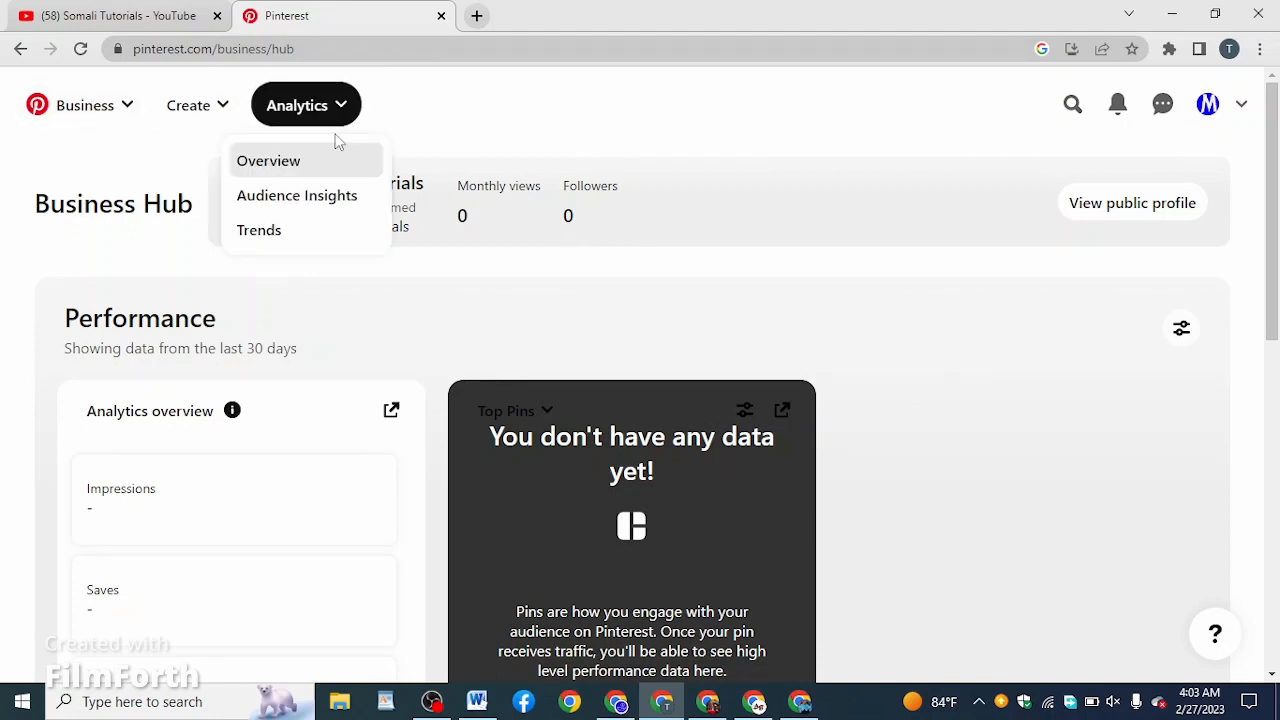
{"action": "left_click", "coordinate": [317, 198]}
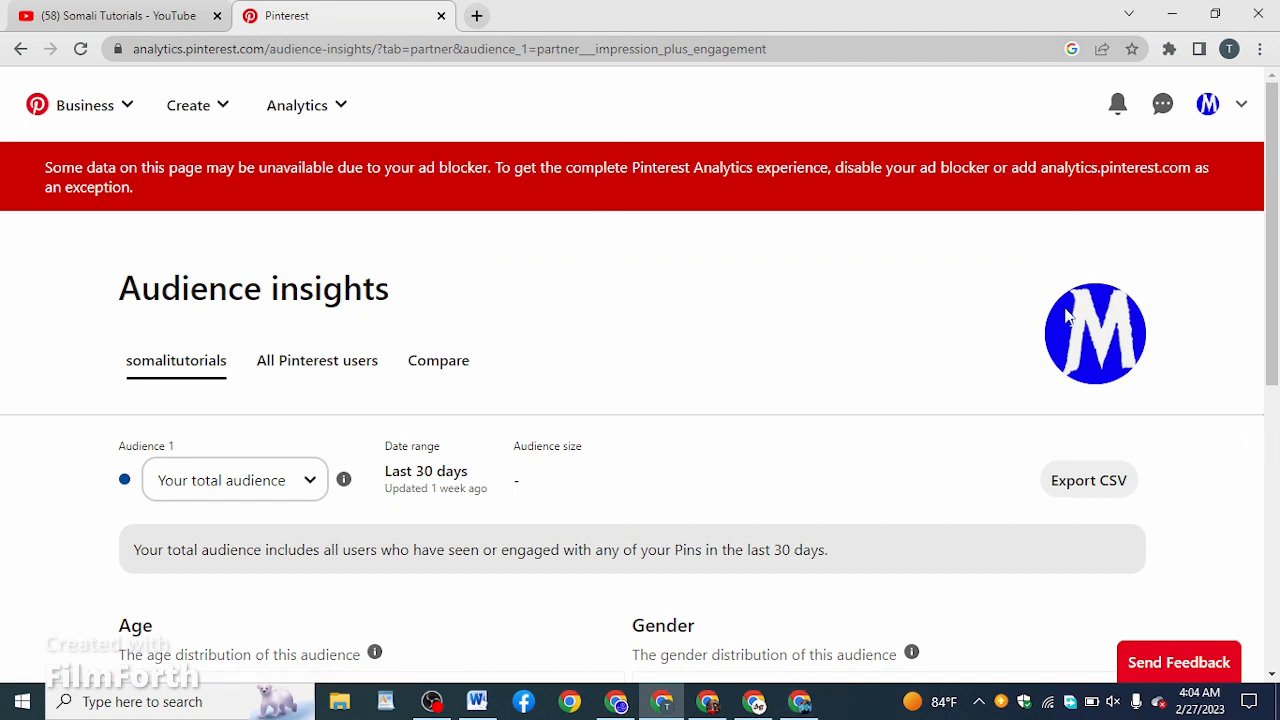
{"action": "scroll", "coordinate": [617, 451], "scroll_direction": "down", "scroll_amount": 4}
{"action": "scroll", "coordinate": [610, 494], "scroll_direction": "down", "scroll_amount": 3}
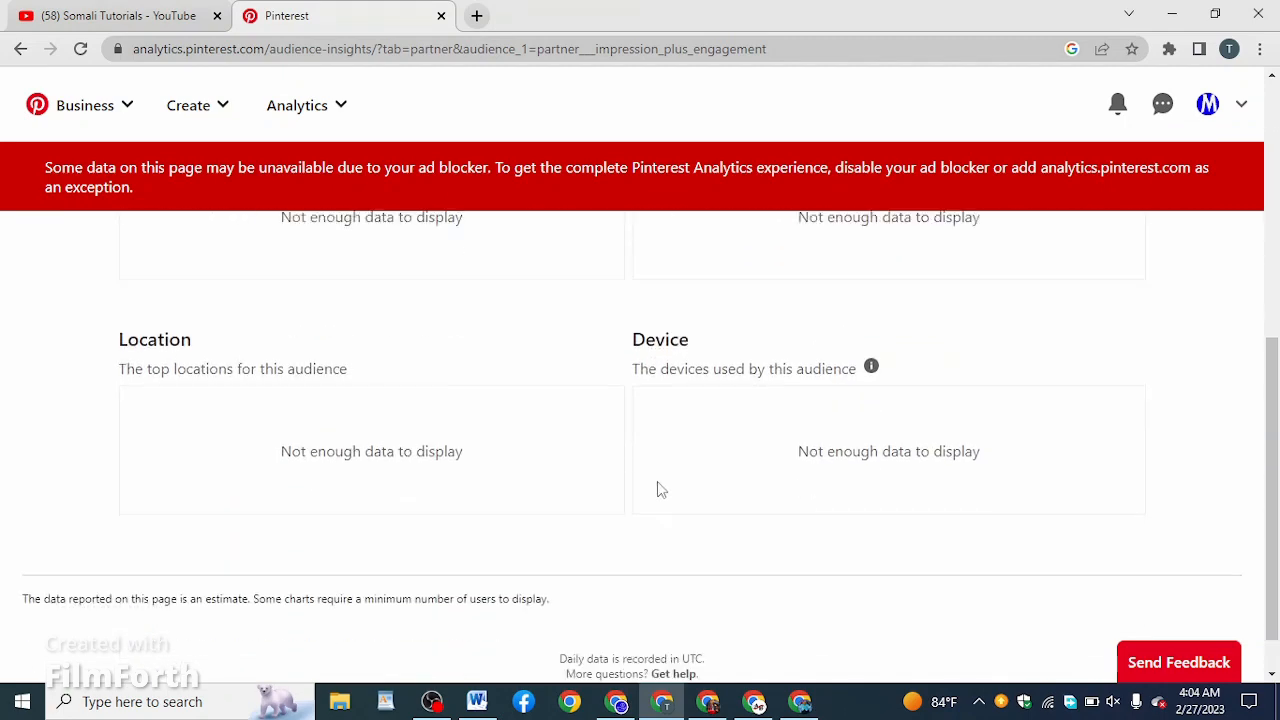
{"action": "scroll", "coordinate": [470, 457], "scroll_direction": "up", "scroll_amount": 4}
{"action": "scroll", "coordinate": [470, 457], "scroll_direction": "up", "scroll_amount": 3}
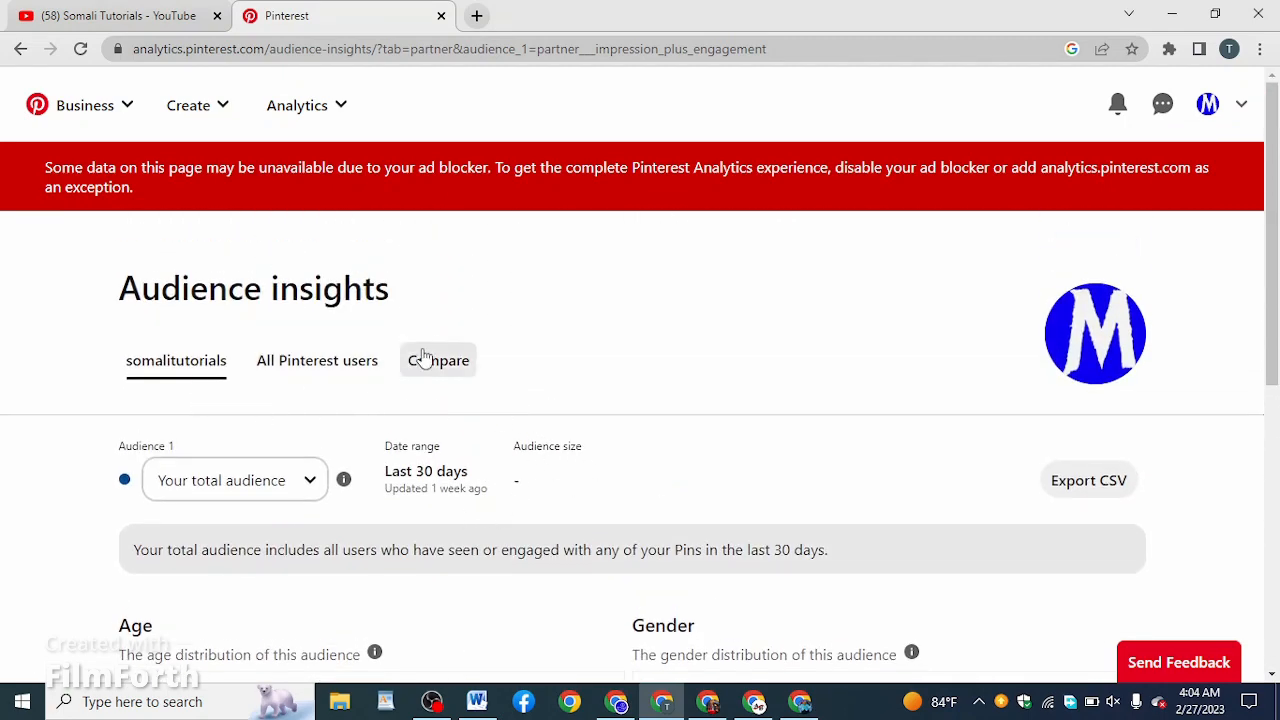
- Open the analytics Overview and review the overall performance, the performance chart and the date, device and age filters
{"action": "left_click", "coordinate": [299, 118]}
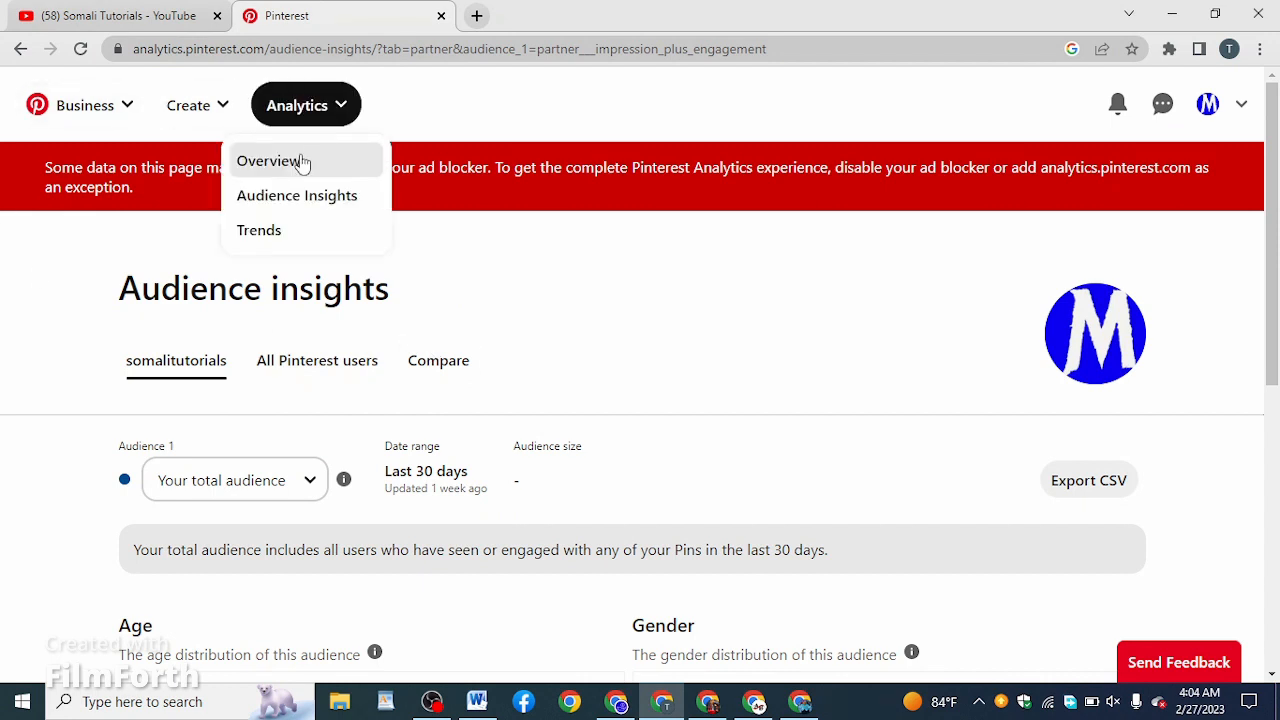
{"action": "left_click", "coordinate": [298, 162]}
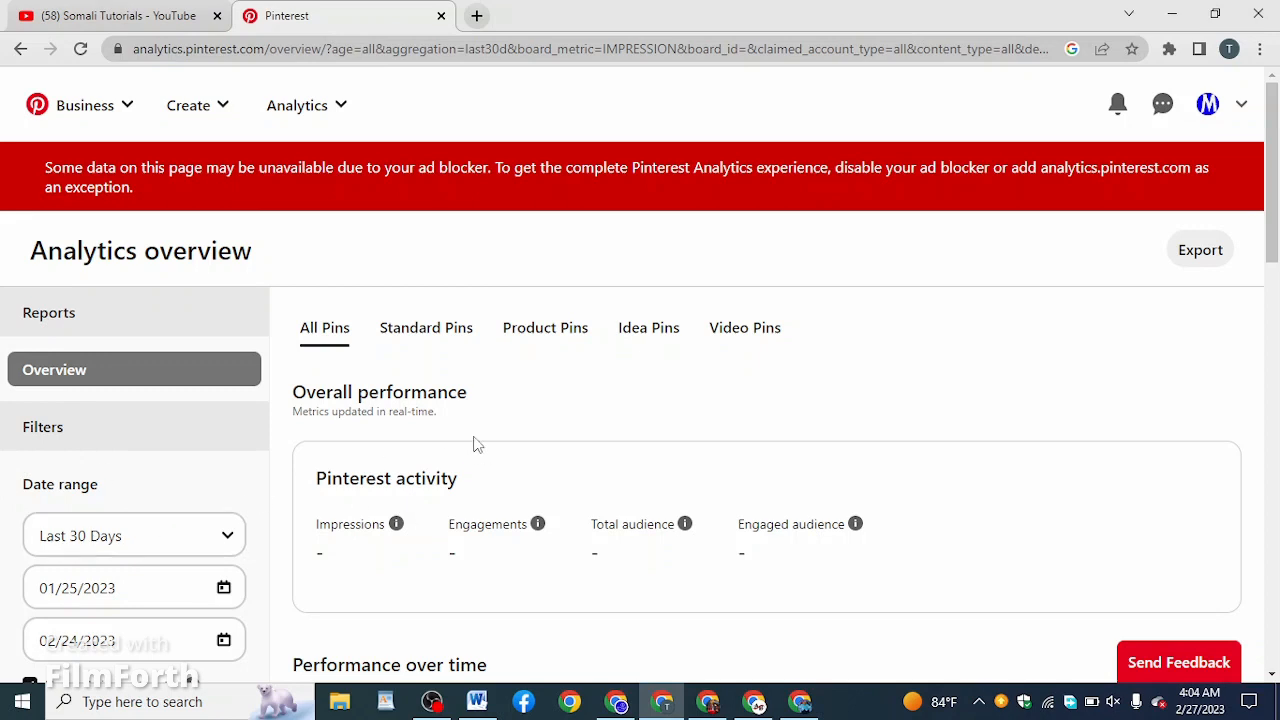
{"action": "scroll", "coordinate": [217, 530], "scroll_direction": "down", "scroll_amount": 2}
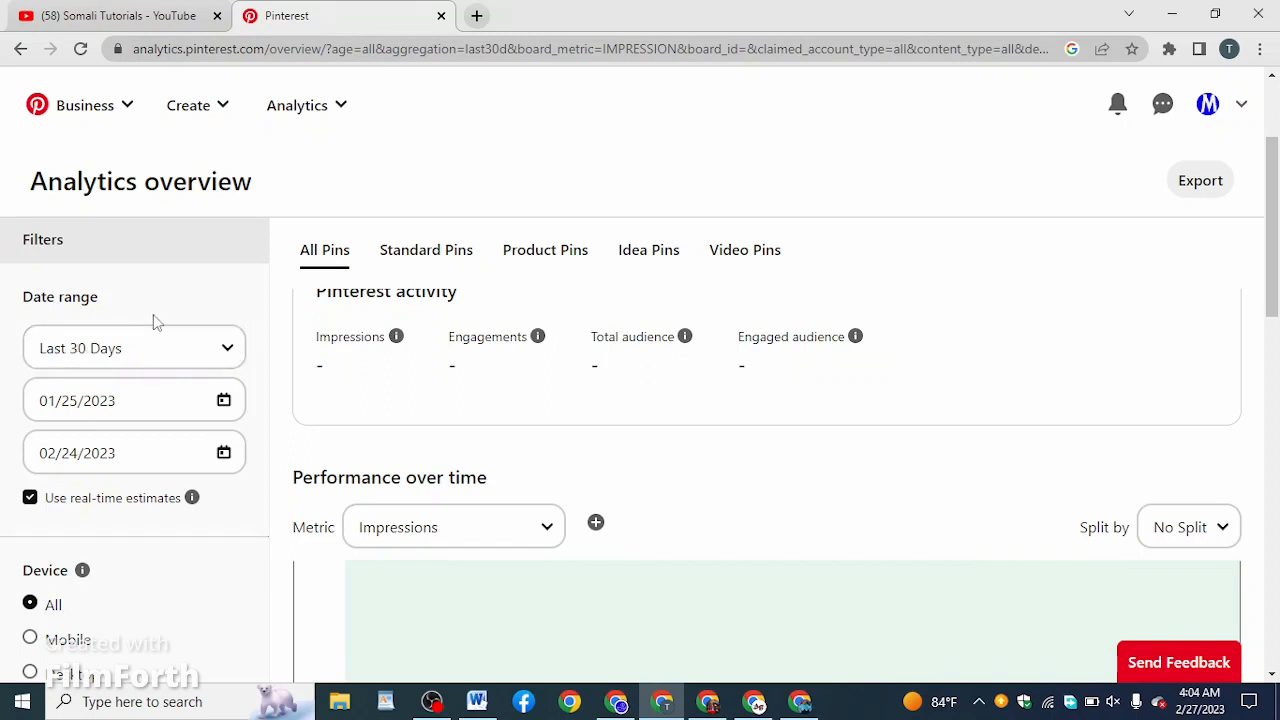
{"action": "scroll", "coordinate": [200, 537], "scroll_direction": "down", "scroll_amount": 4}
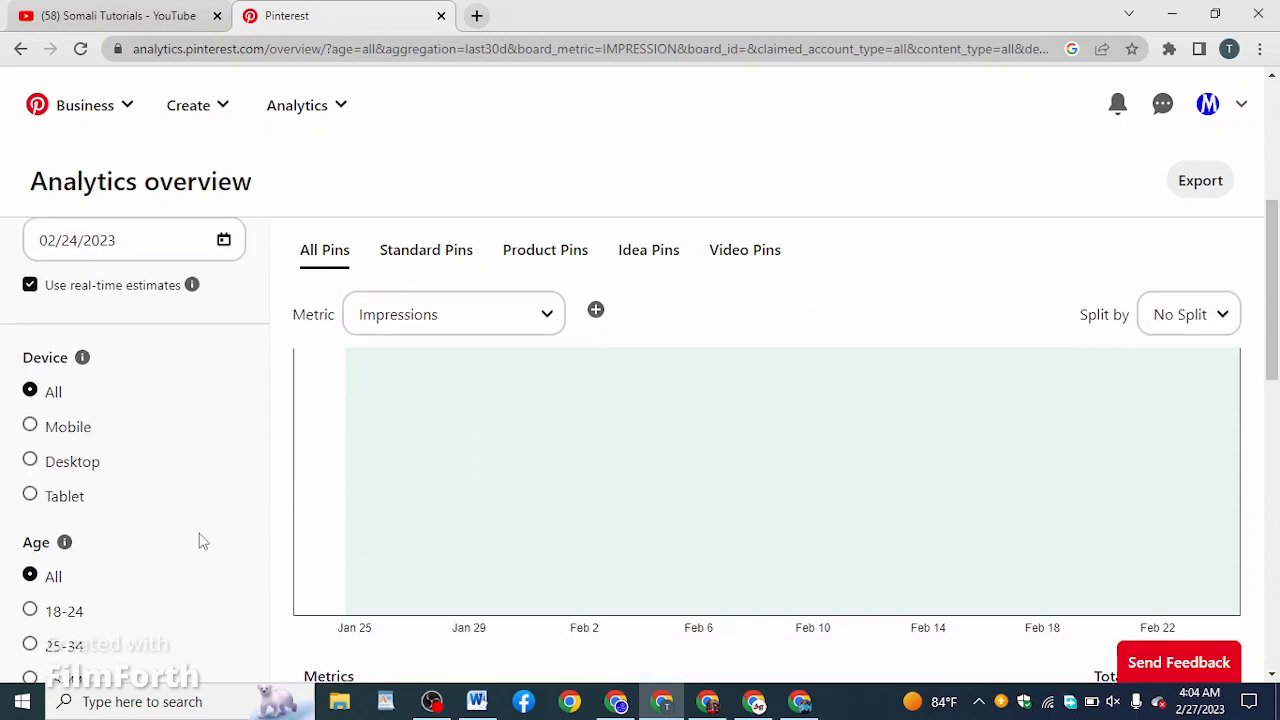
{"action": "scroll", "coordinate": [140, 360], "scroll_direction": "up", "scroll_amount": 1}
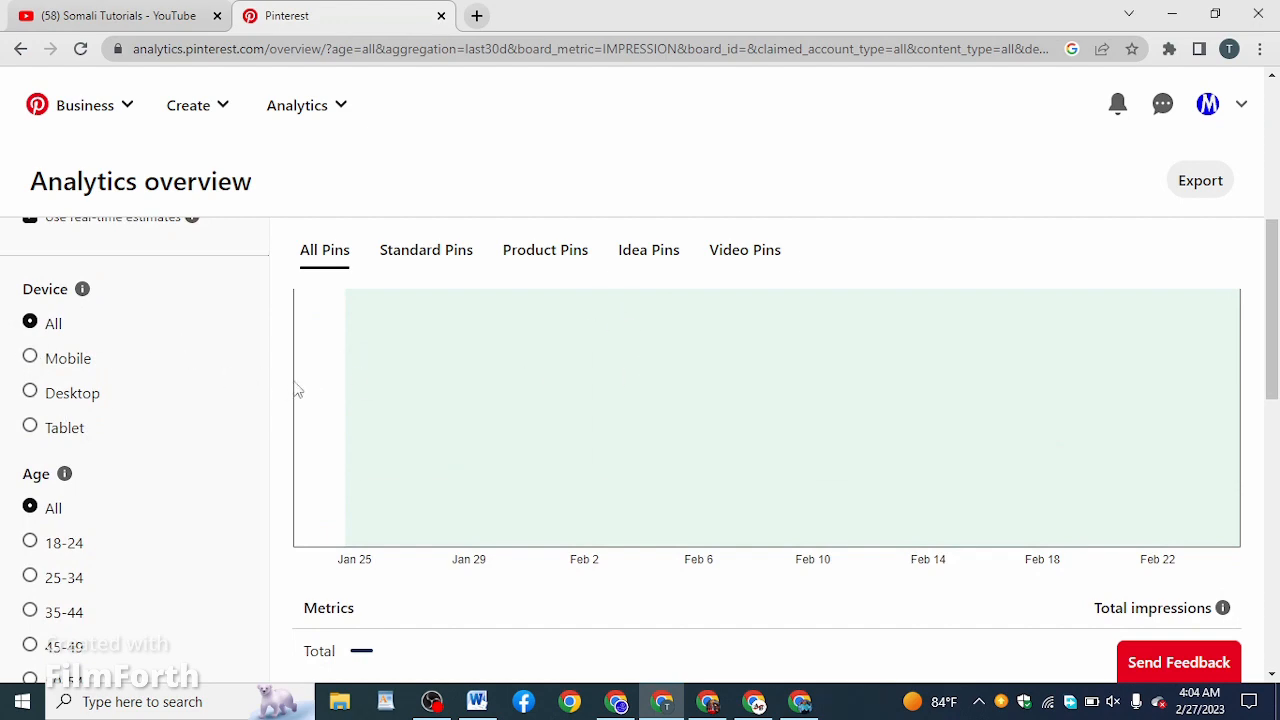
{"action": "scroll", "coordinate": [760, 500], "scroll_direction": "up", "scroll_amount": 4}
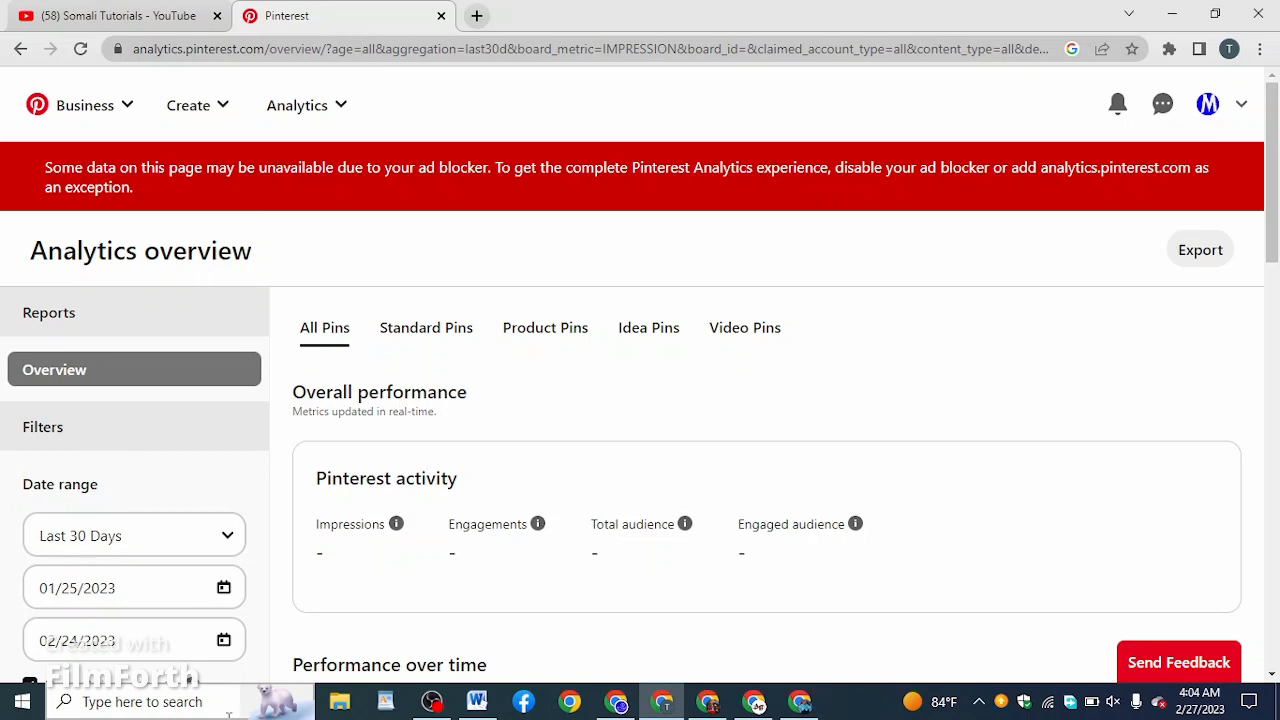
- Switch to the Word document to check the topic outline, return to Pinterest in Chrome, and open the Business hub
{"action": "left_click", "coordinate": [476, 701]}
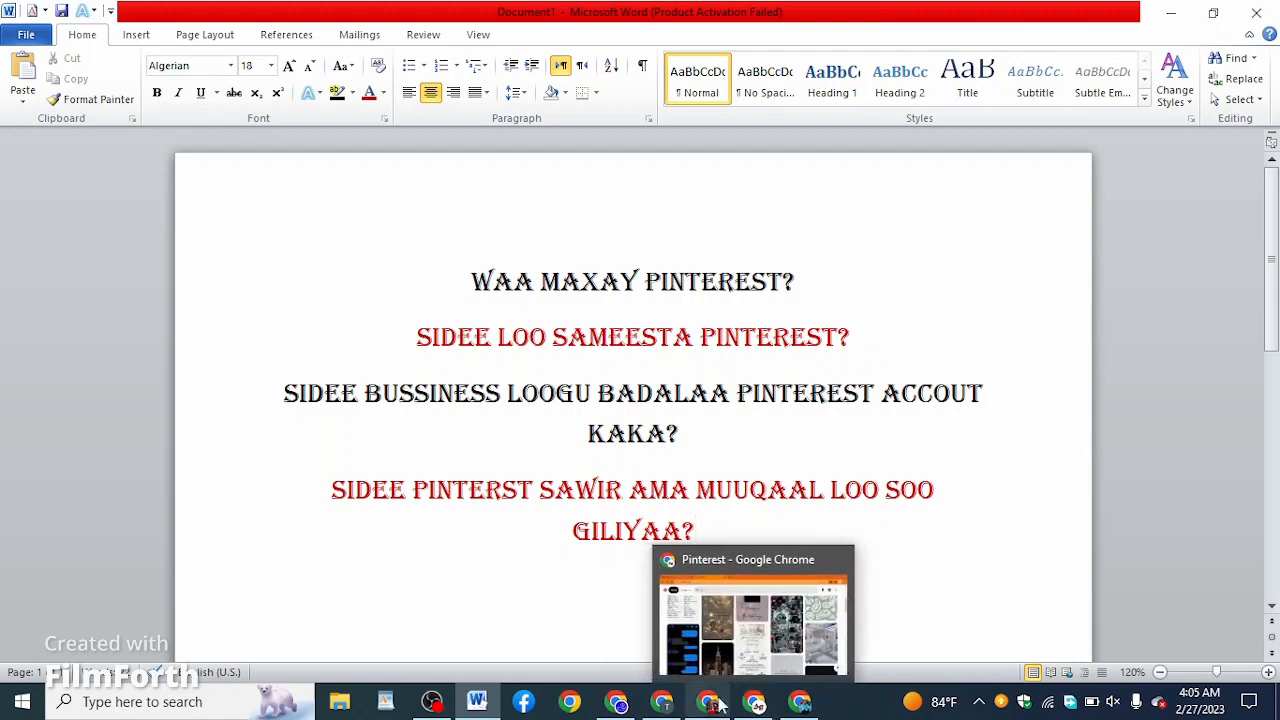
{"action": "left_click", "coordinate": [662, 701]}
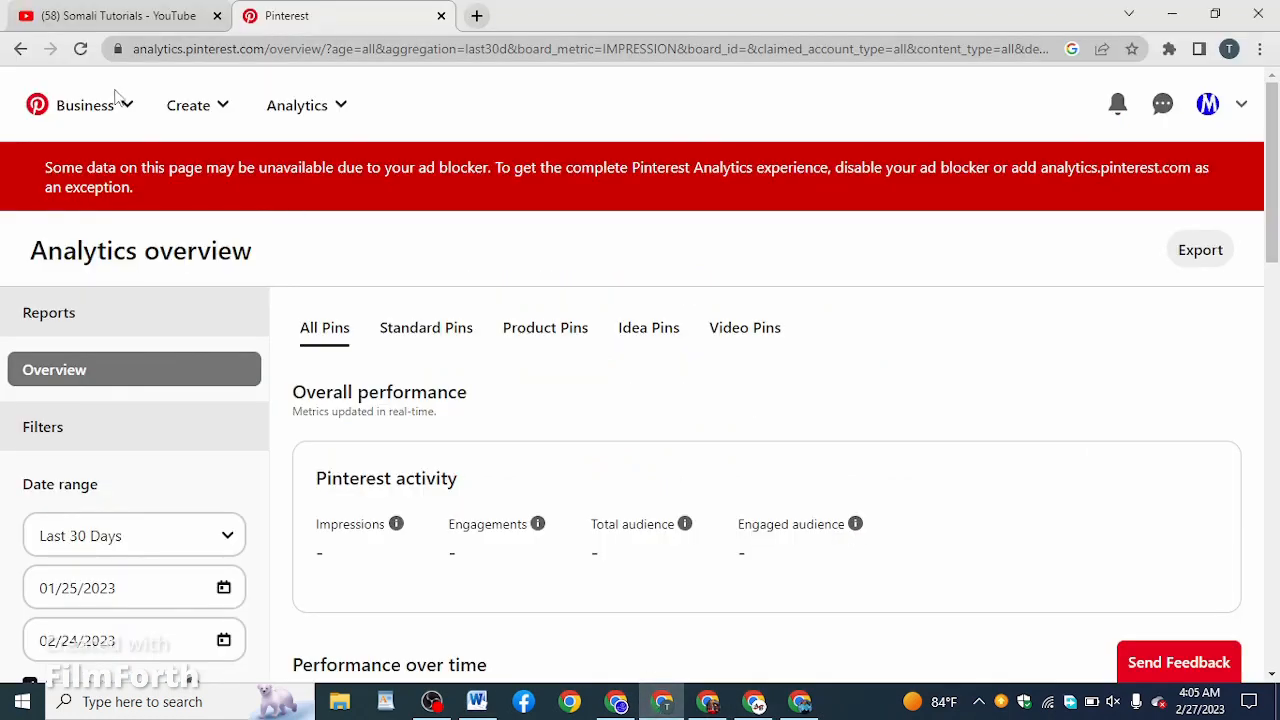
{"action": "left_click", "coordinate": [80, 107]}
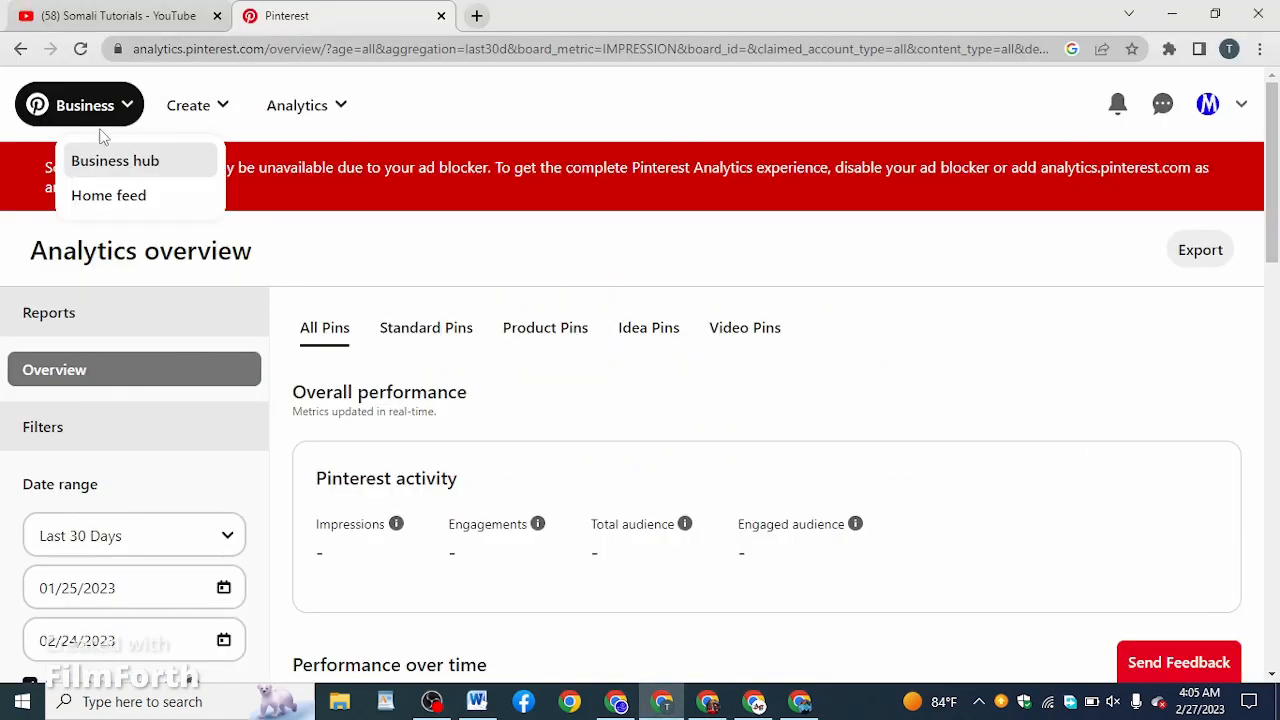
{"action": "left_click", "coordinate": [106, 162]}
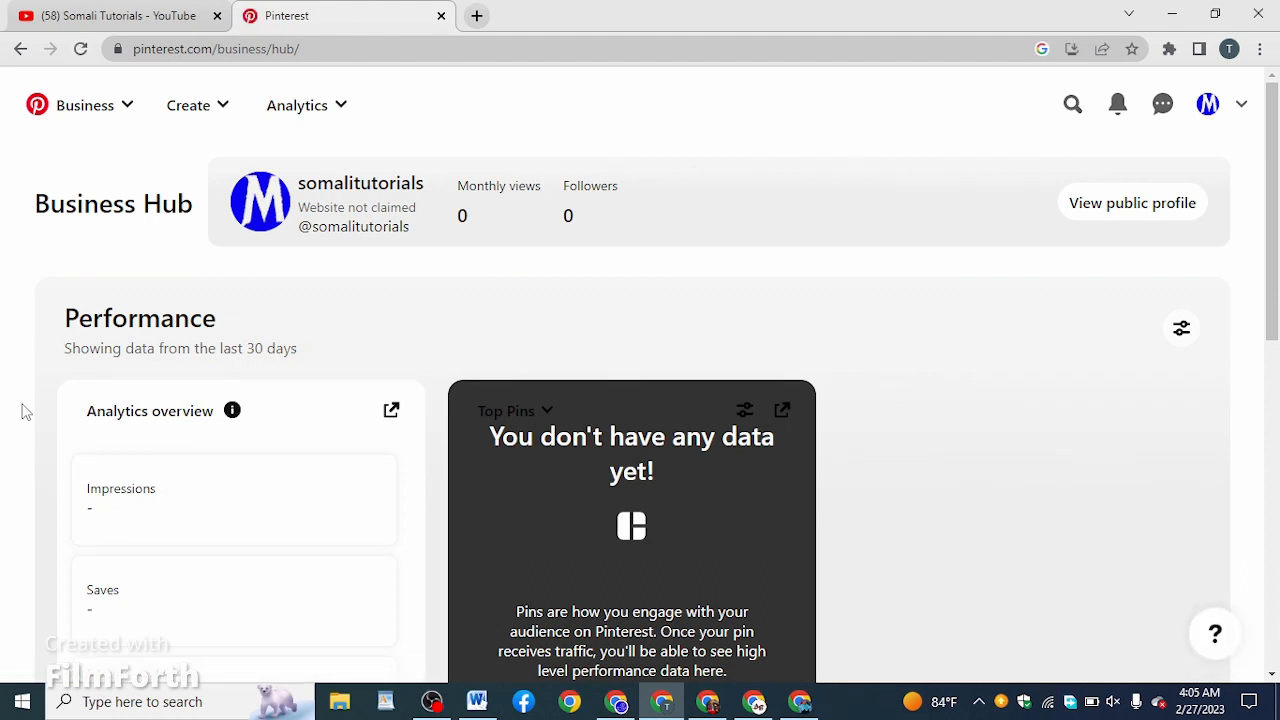
- Start a new standard Pin in the Pin builder and review its upload area, text fields and publishing options
{"action": "left_click", "coordinate": [70, 112]}
{"action": "left_click", "coordinate": [488, 117]}
{"action": "left_click", "coordinate": [189, 117]}
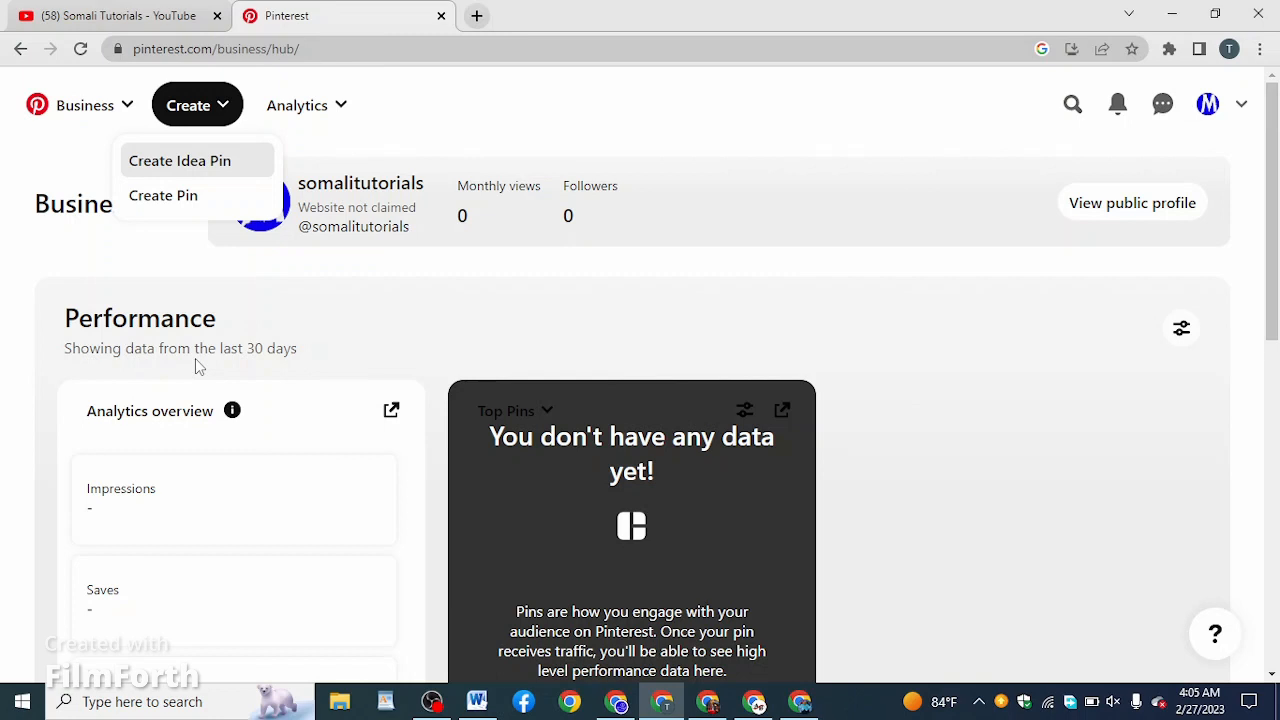
{"action": "left_click", "coordinate": [174, 205]}
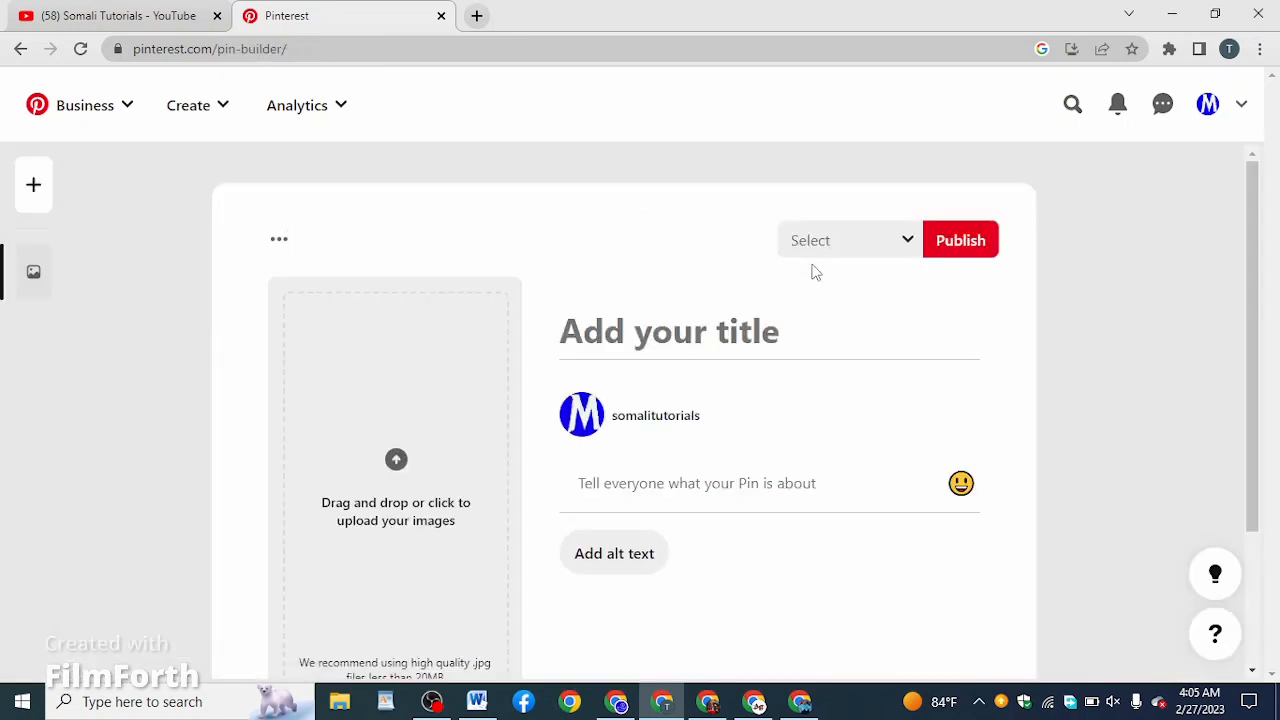
{"action": "scroll", "coordinate": [800, 300], "scroll_direction": "down", "scroll_amount": 1}
{"action": "scroll", "coordinate": [766, 329], "scroll_direction": "up", "scroll_amount": 1}
{"action": "scroll", "coordinate": [792, 321], "scroll_direction": "down", "scroll_amount": 2}
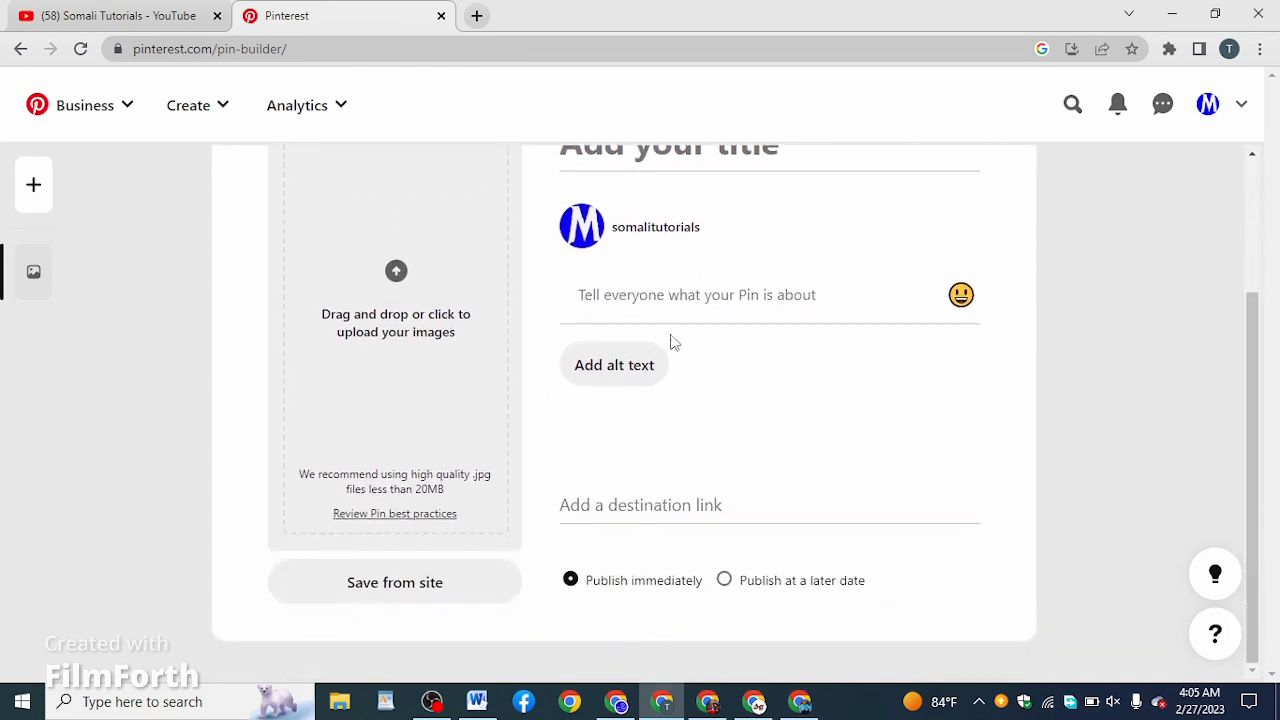
{"action": "scroll", "coordinate": [689, 415], "scroll_direction": "up", "scroll_amount": 1}
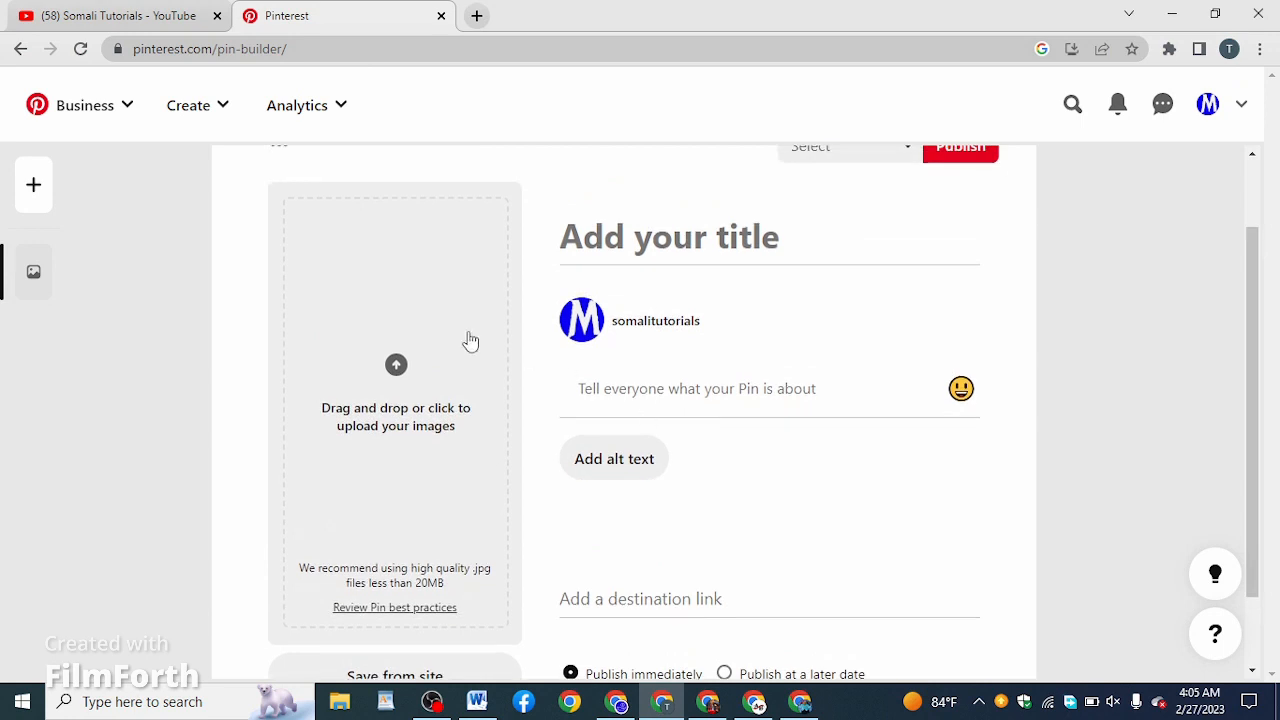
- Upload the file image 3 from the Downloads folder as the Pin's image
{"action": "left_click", "coordinate": [395, 372]}
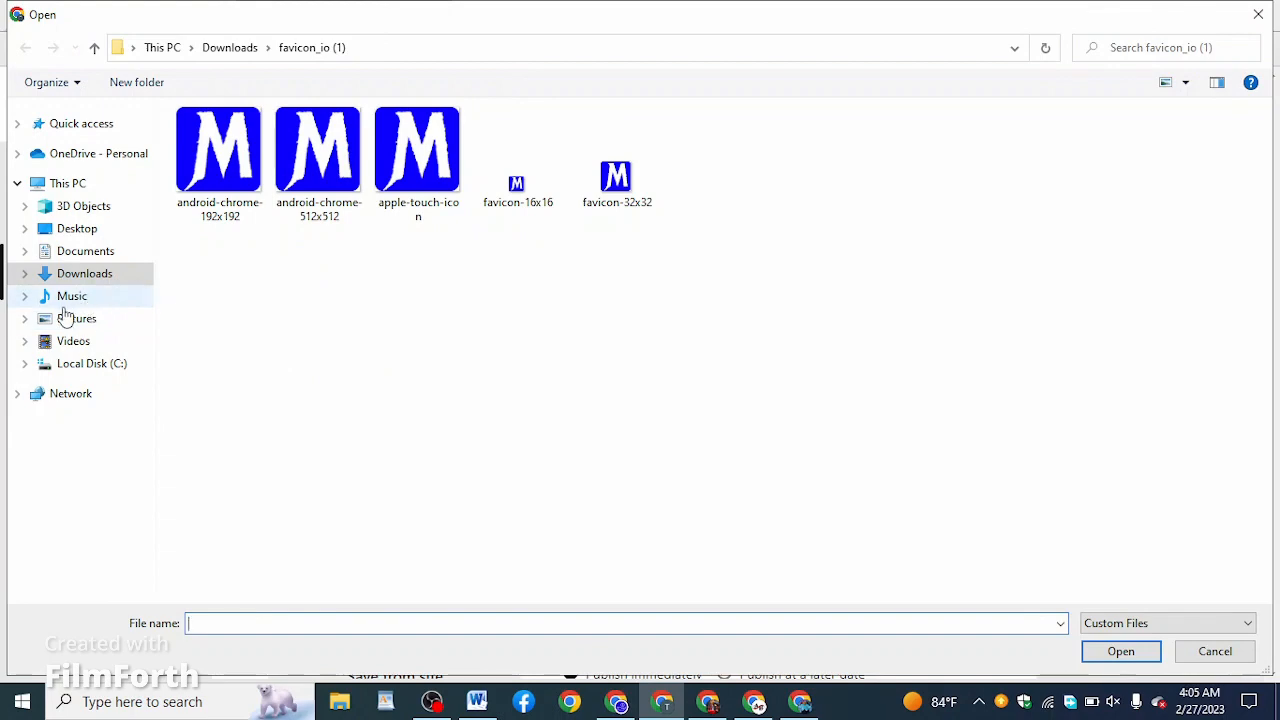
{"action": "double_click", "coordinate": [243, 172]}
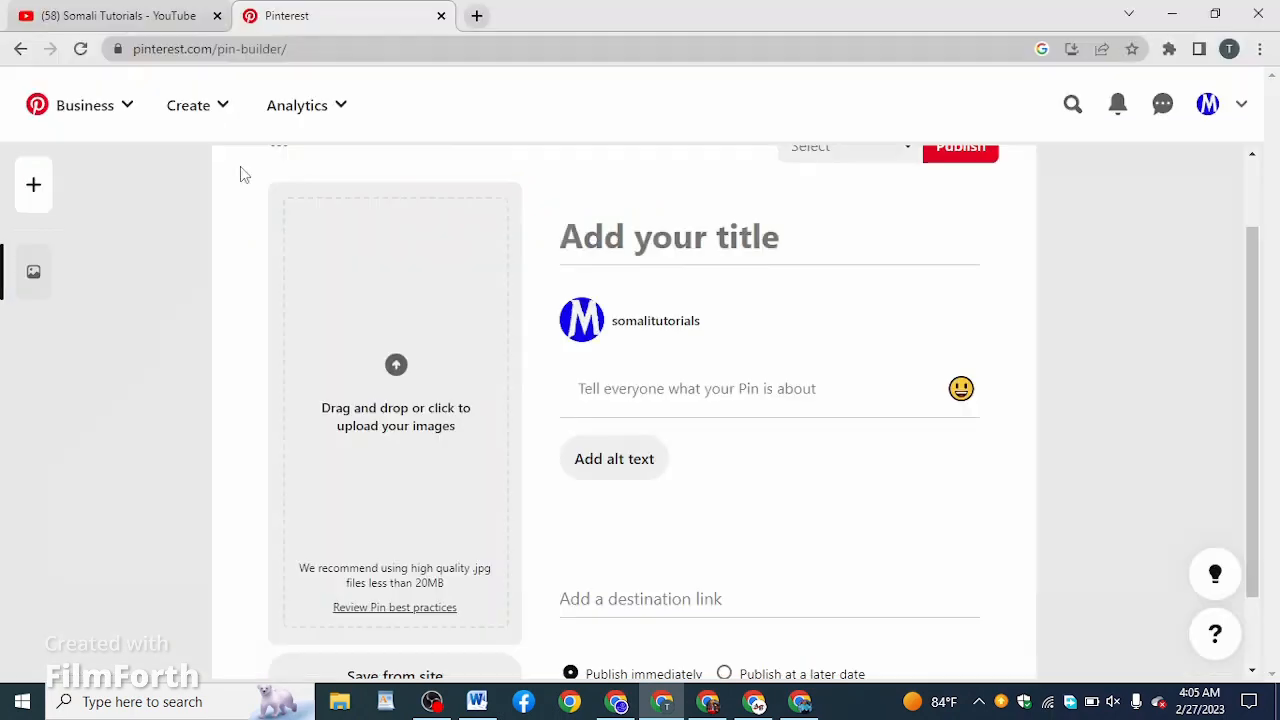
{"action": "left_click", "coordinate": [372, 368]}
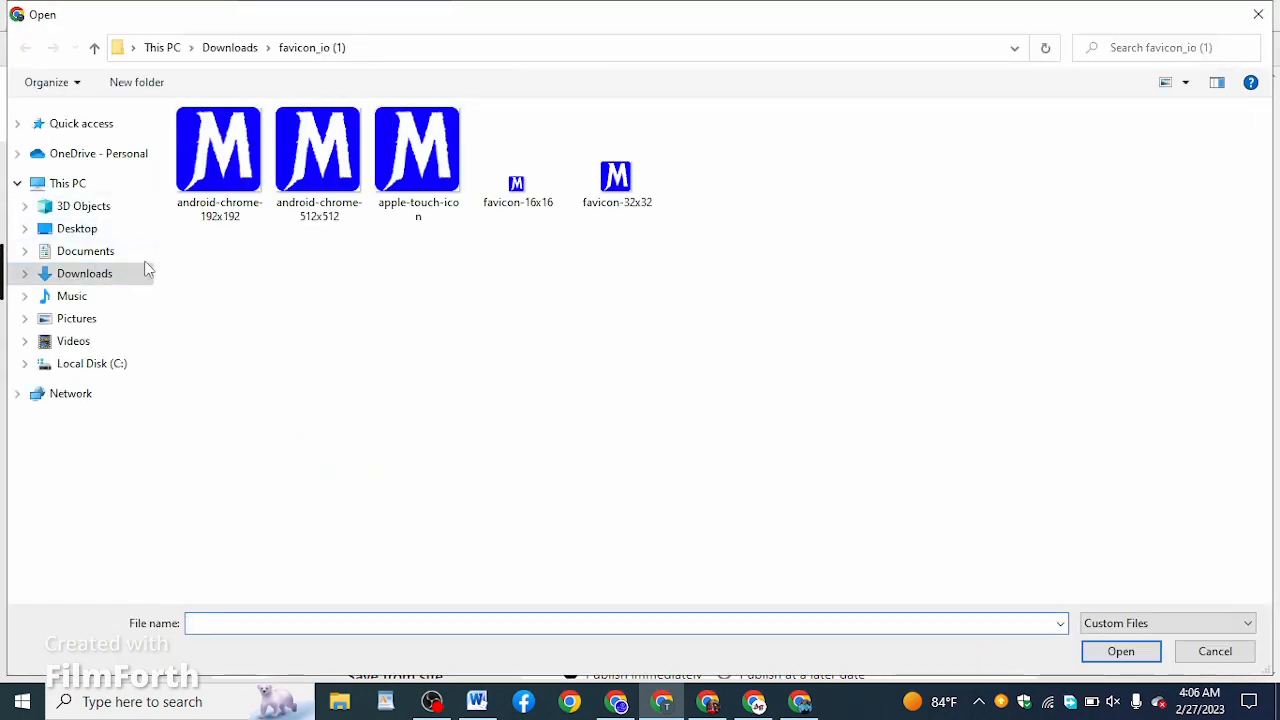
{"action": "left_click", "coordinate": [86, 275]}
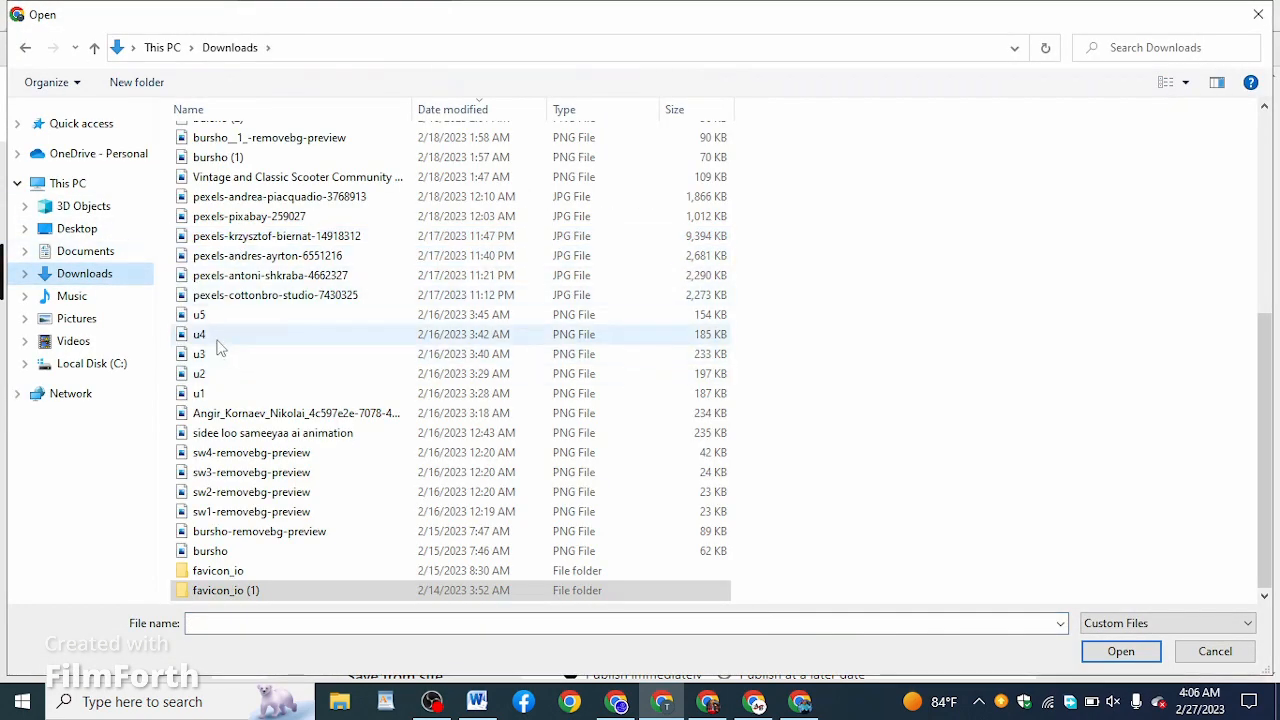
{"action": "scroll", "coordinate": [271, 334], "scroll_direction": "up", "scroll_amount": 4}
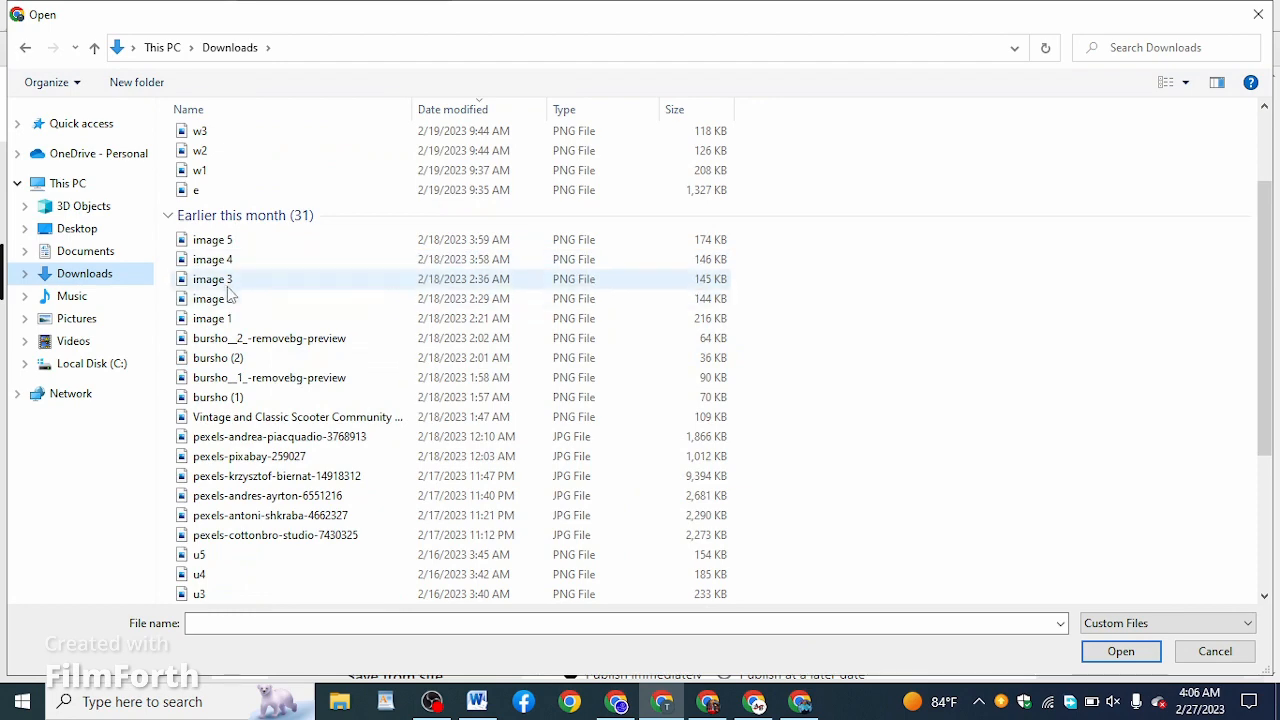
{"action": "double_click", "coordinate": [226, 284]}
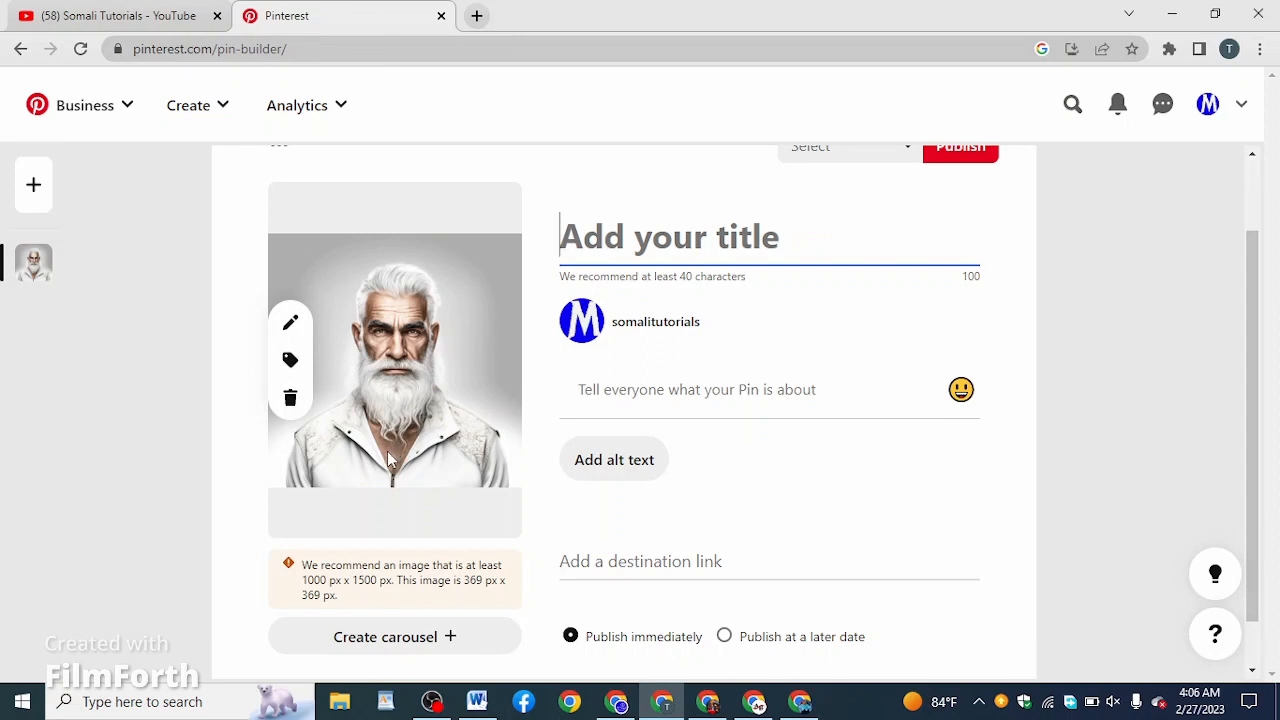
- Title the Pin "old man image"
{"action": "type", "text": "old "}
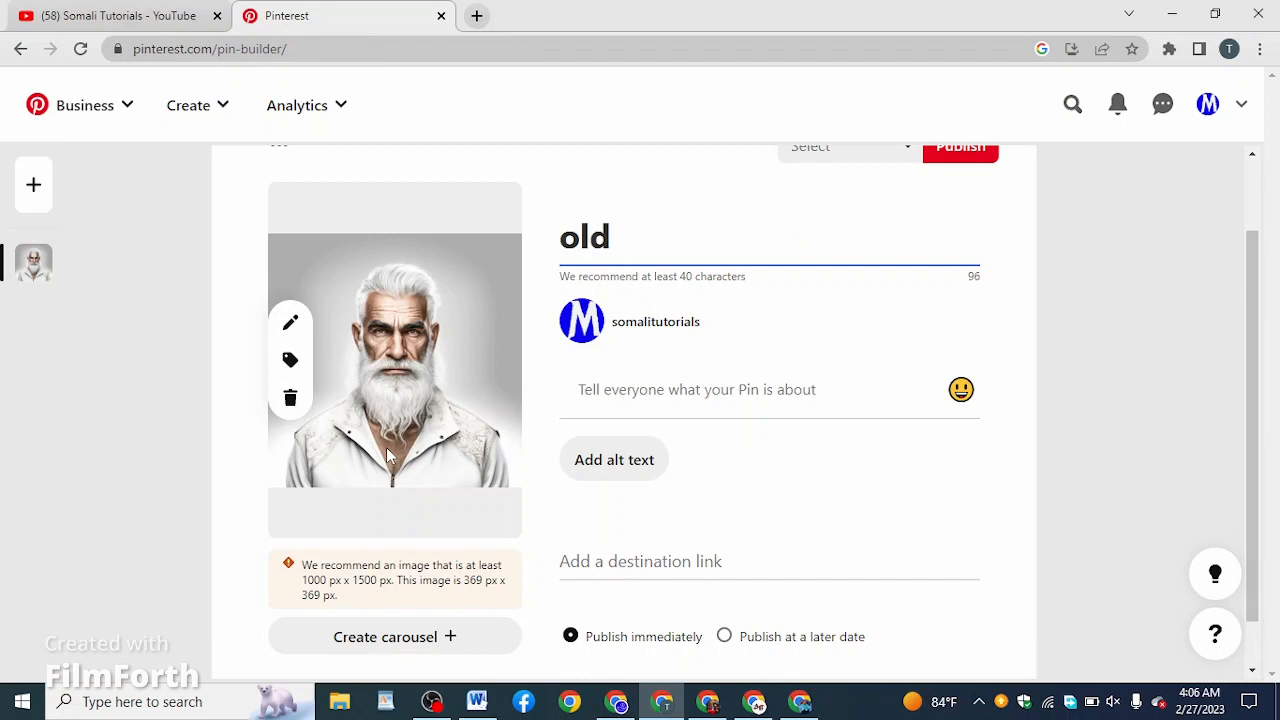
{"action": "type", "text": "man"}
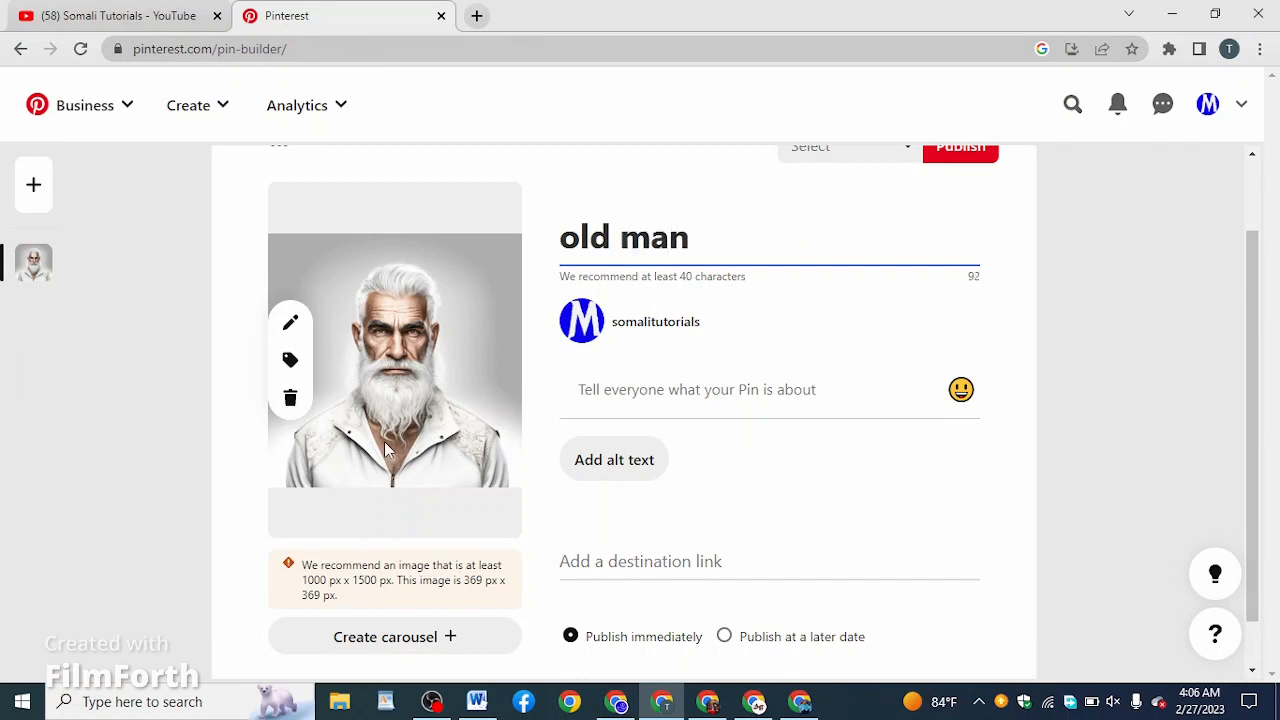
{"action": "type", "text": " image"}
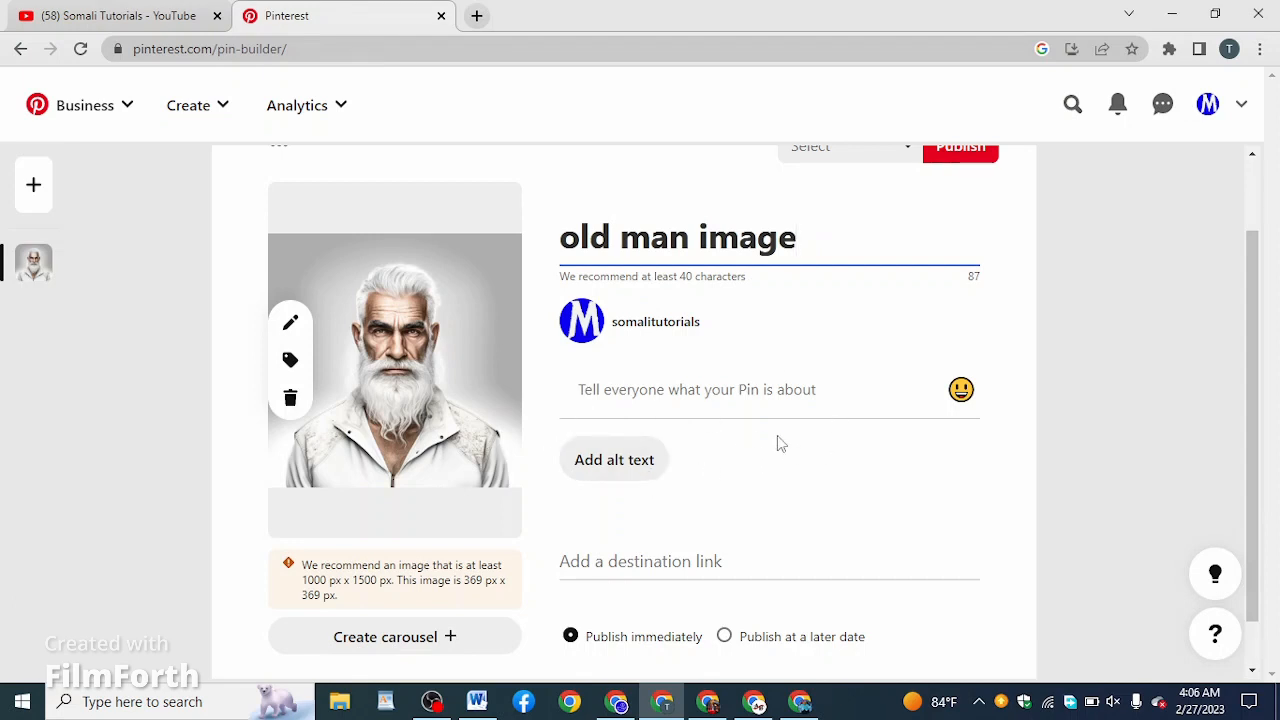
{"action": "scroll", "coordinate": [766, 363], "scroll_direction": "down", "scroll_amount": 1}
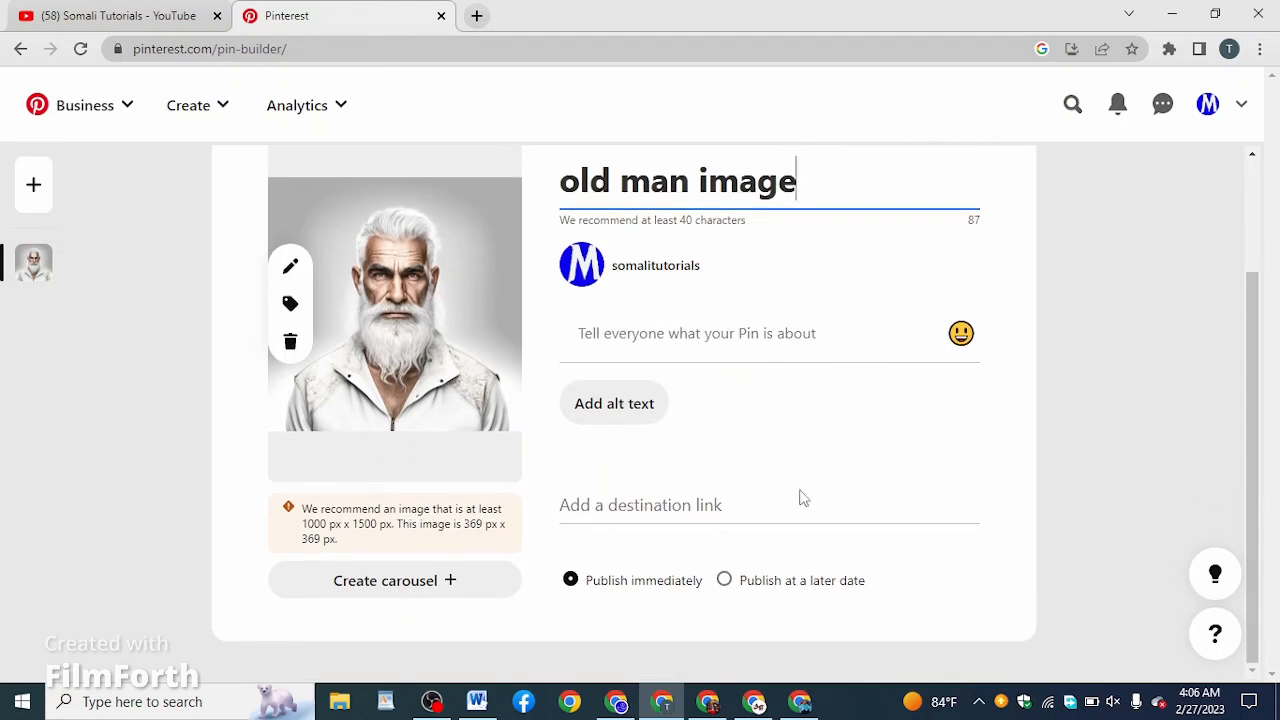
{"action": "left_click", "coordinate": [667, 499]}
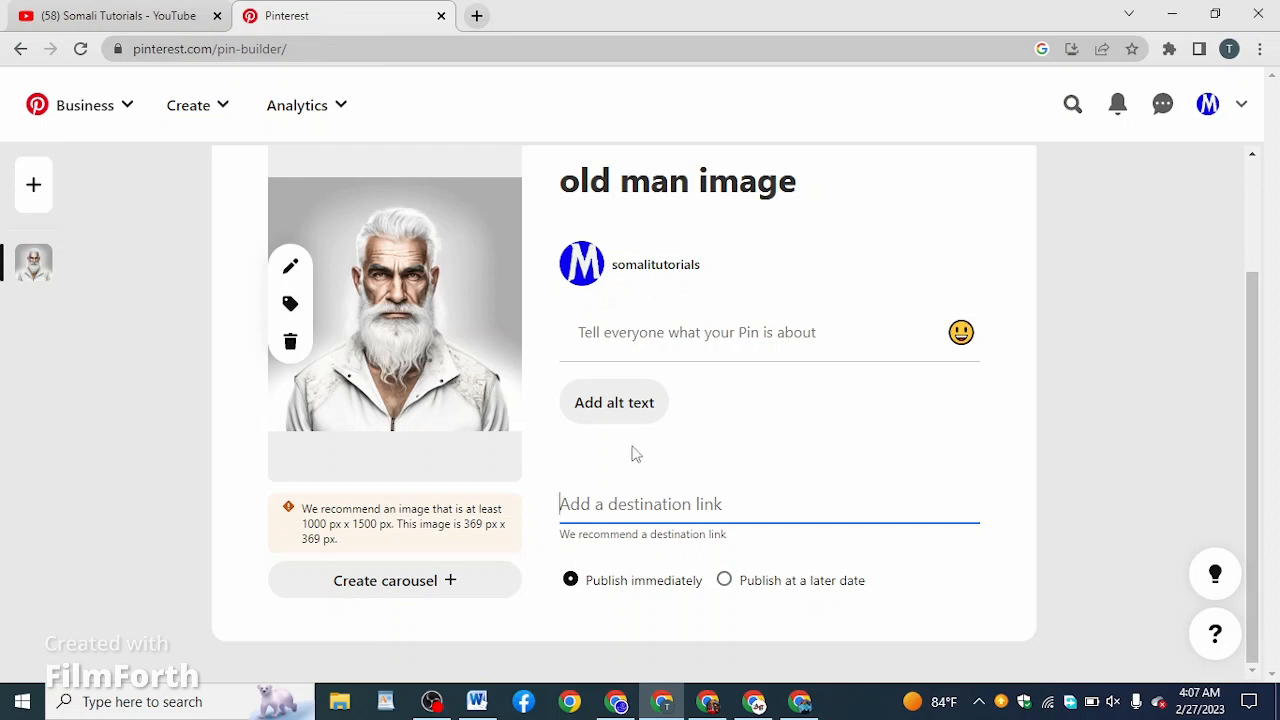
{"action": "right_click", "coordinate": [651, 502]}
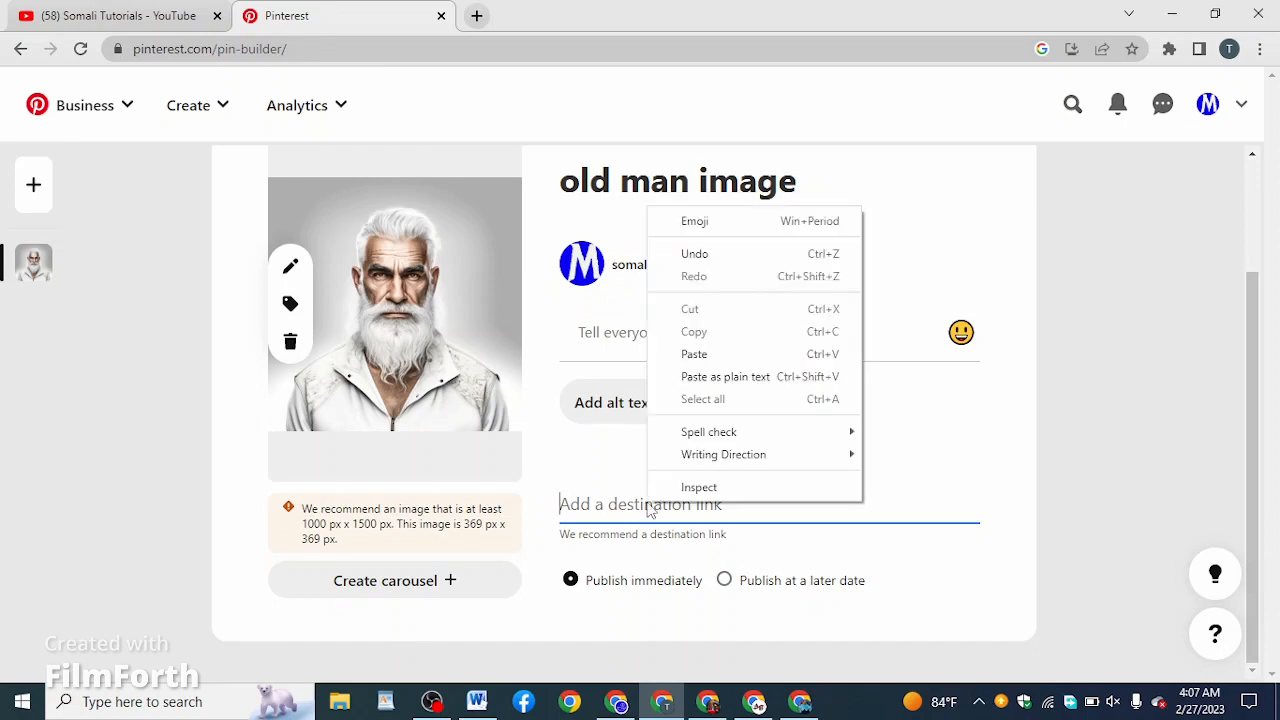
{"action": "left_click", "coordinate": [692, 356]}
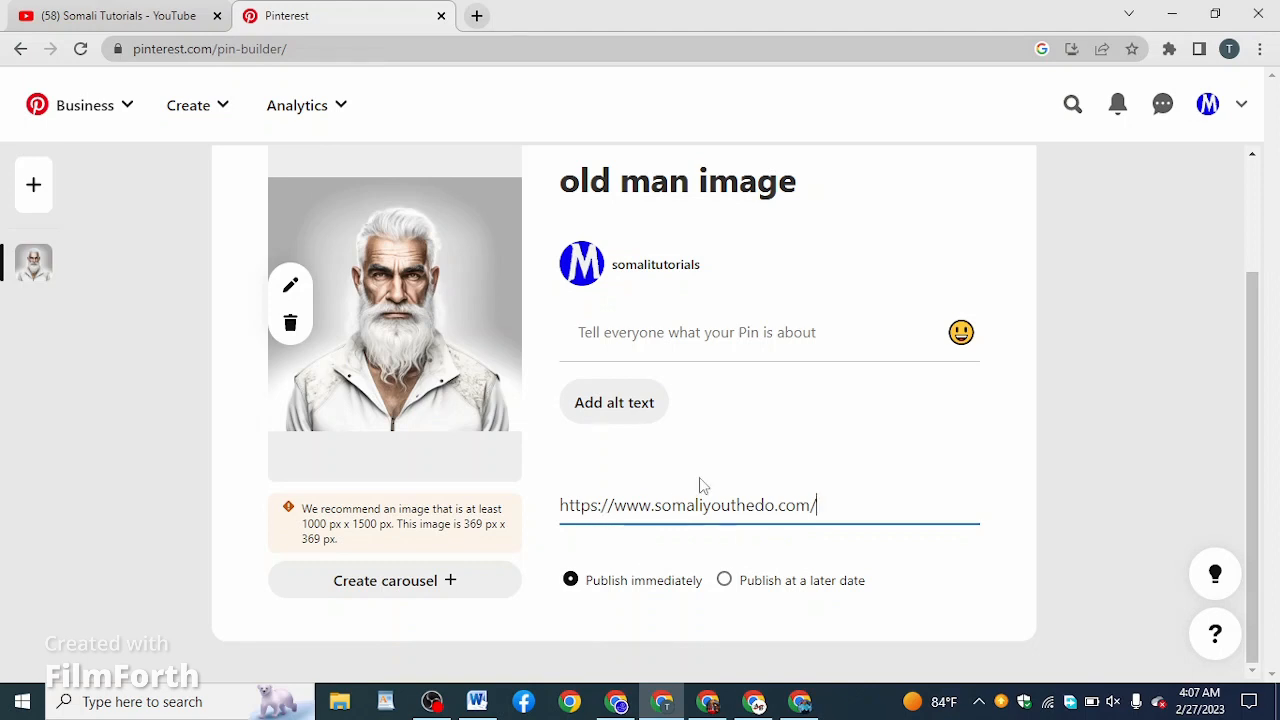
- Enter "hello" as the Pin's description
{"action": "left_click", "coordinate": [693, 324]}
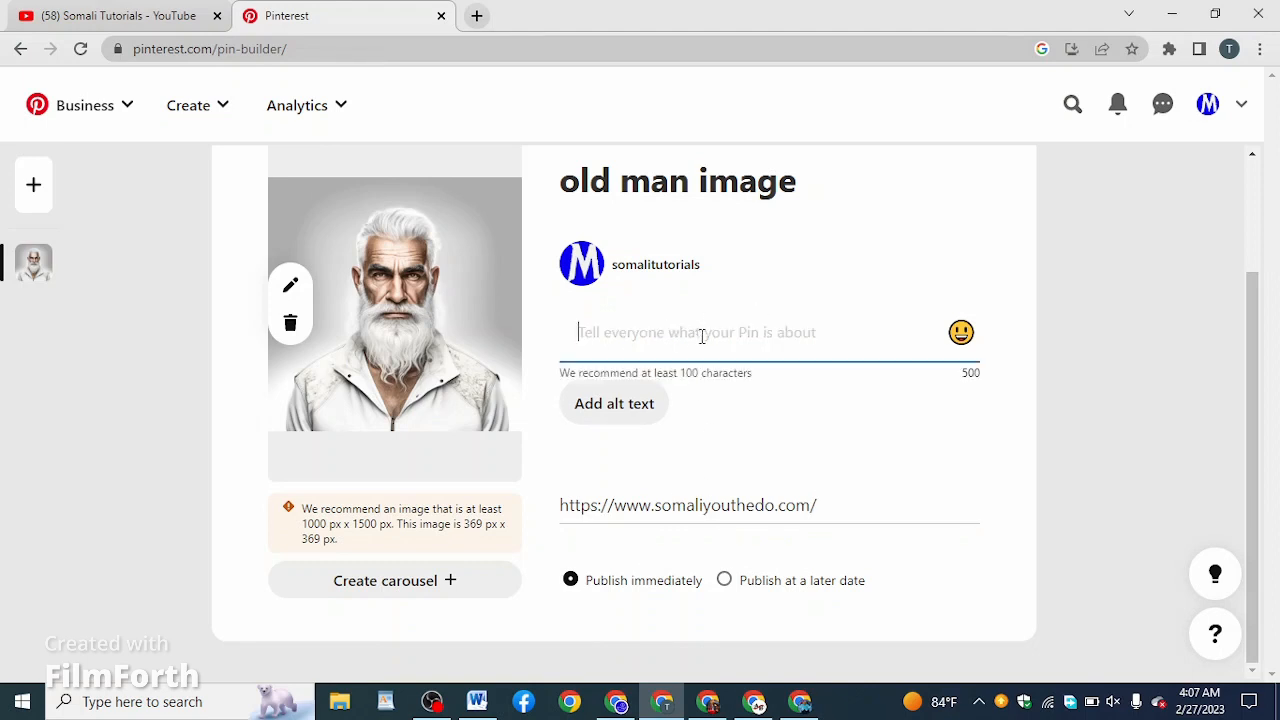
{"action": "type", "text": "hello"}
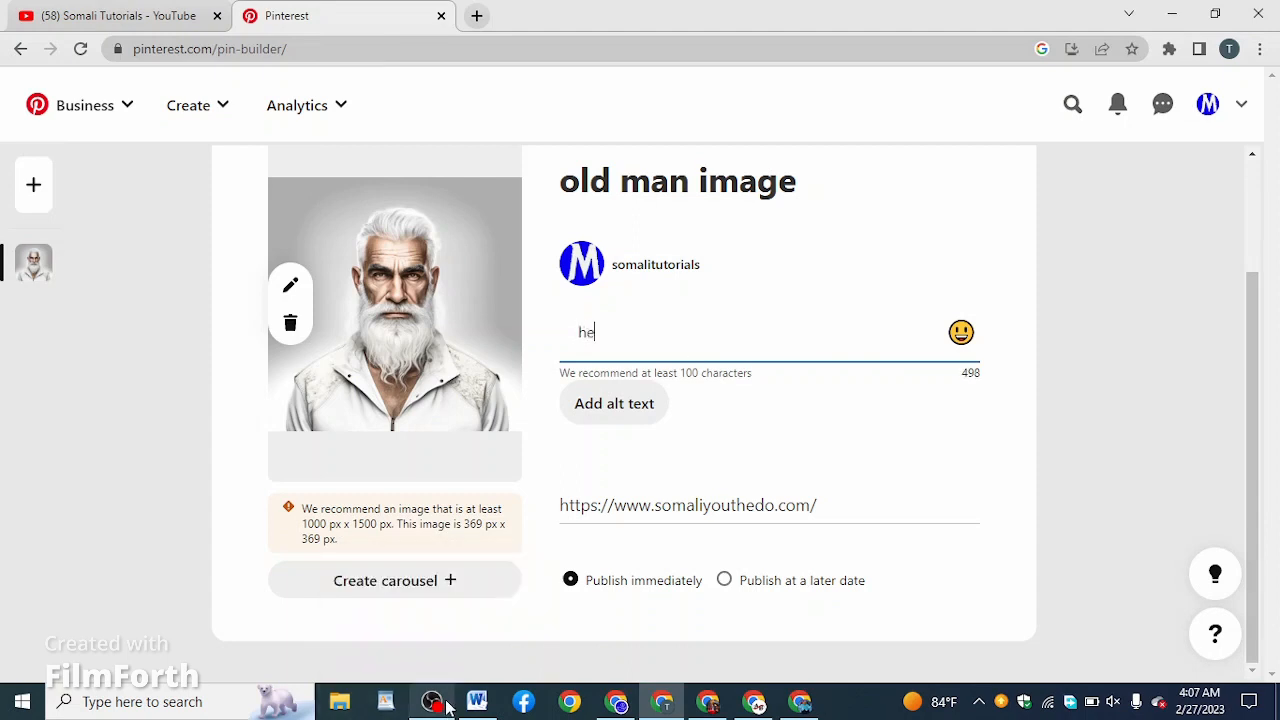
{"action": "mouse_move", "coordinate": [433, 706]}
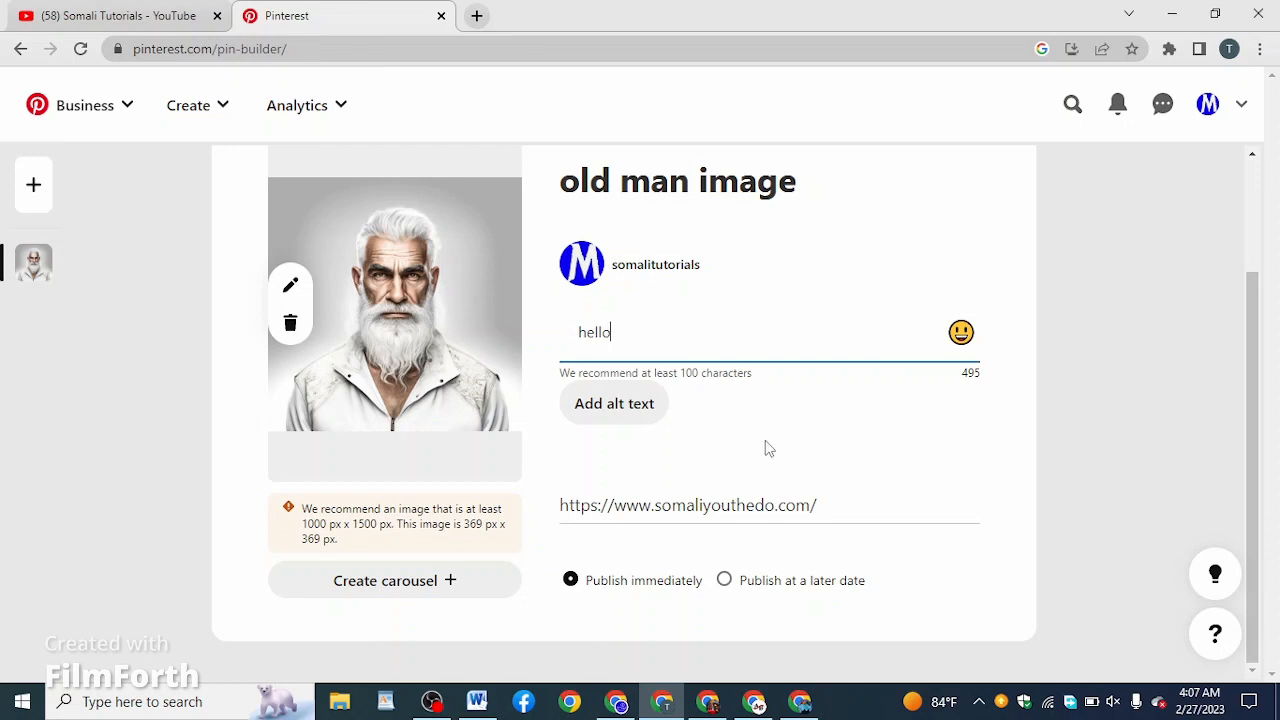
- Create a new non-secret board named "old mans" as the Pin's destination board
{"action": "scroll", "coordinate": [769, 450], "scroll_direction": "up", "scroll_amount": 3}
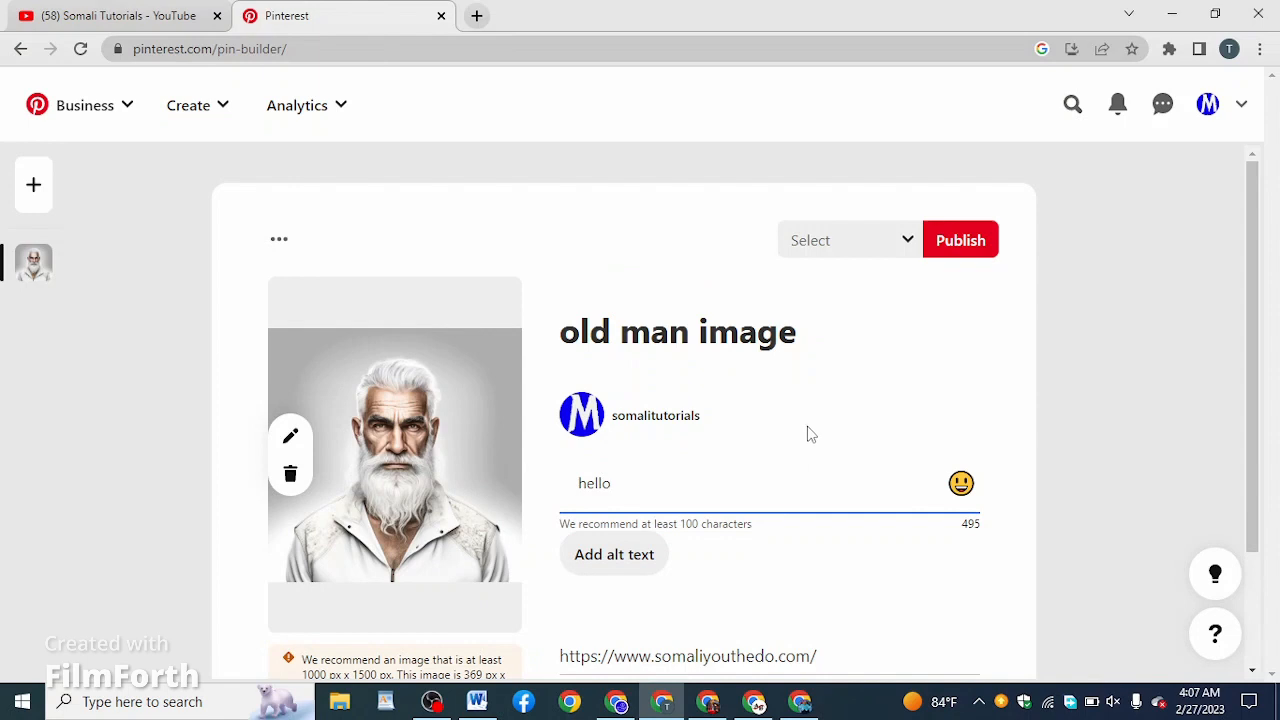
{"action": "left_click", "coordinate": [858, 247]}
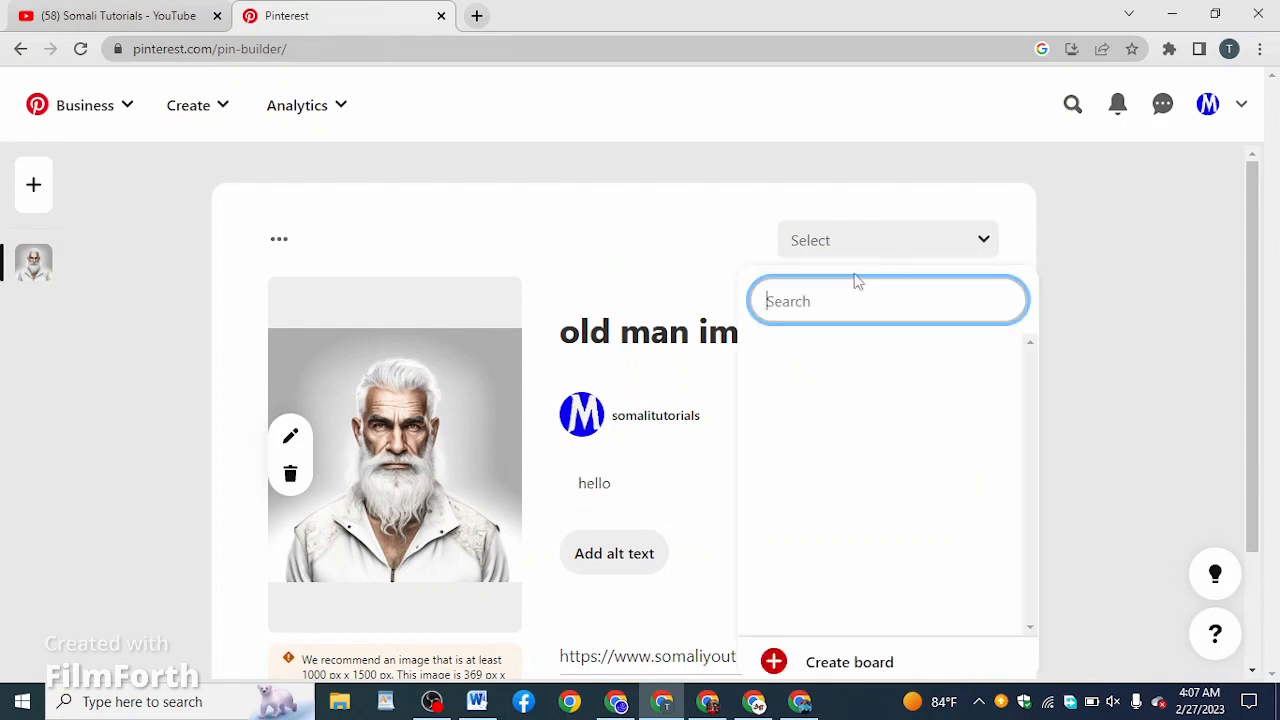
{"action": "left_click", "coordinate": [915, 243]}
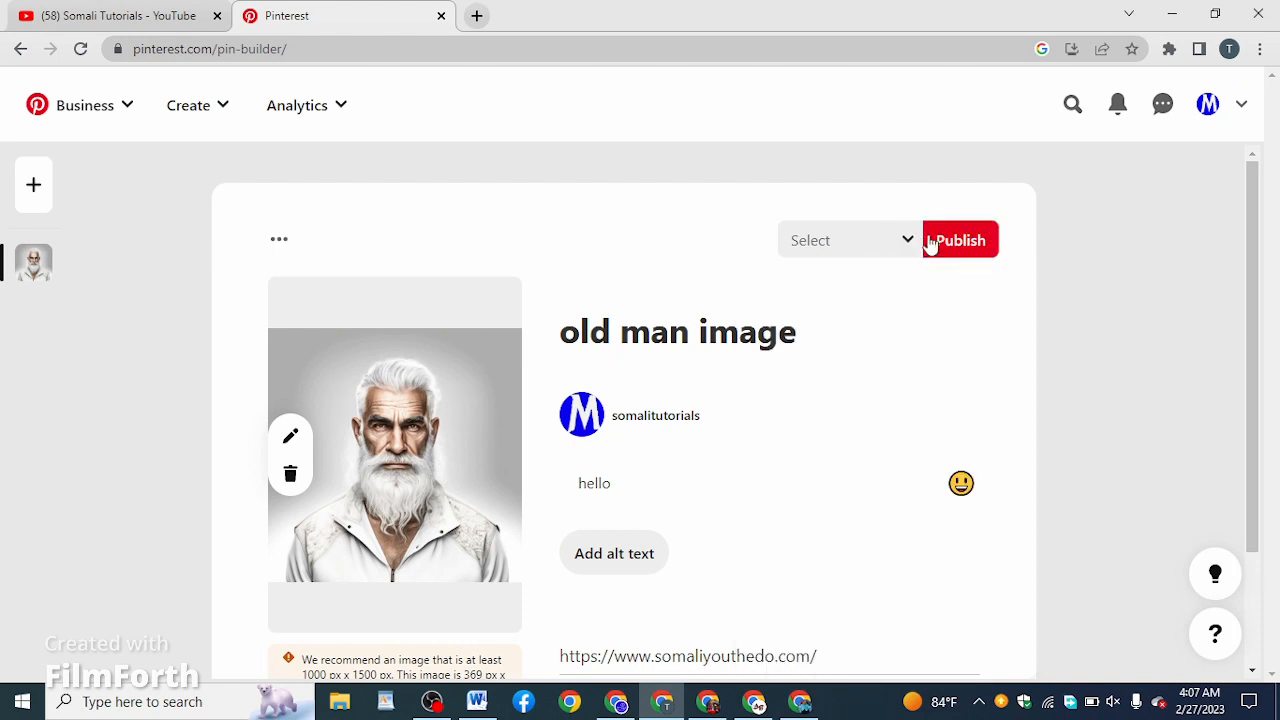
{"action": "left_click", "coordinate": [843, 249]}
{"action": "scroll", "coordinate": [880, 325], "scroll_direction": "down", "scroll_amount": 2}
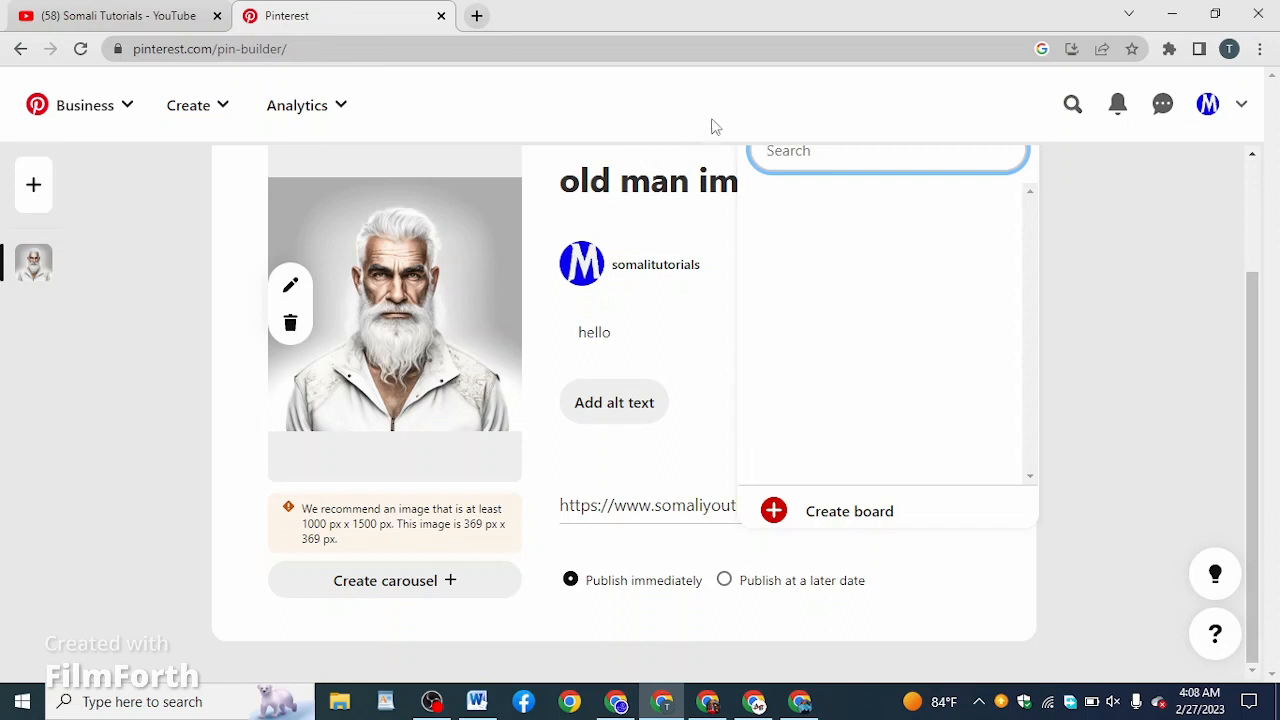
{"action": "left_click", "coordinate": [865, 520]}
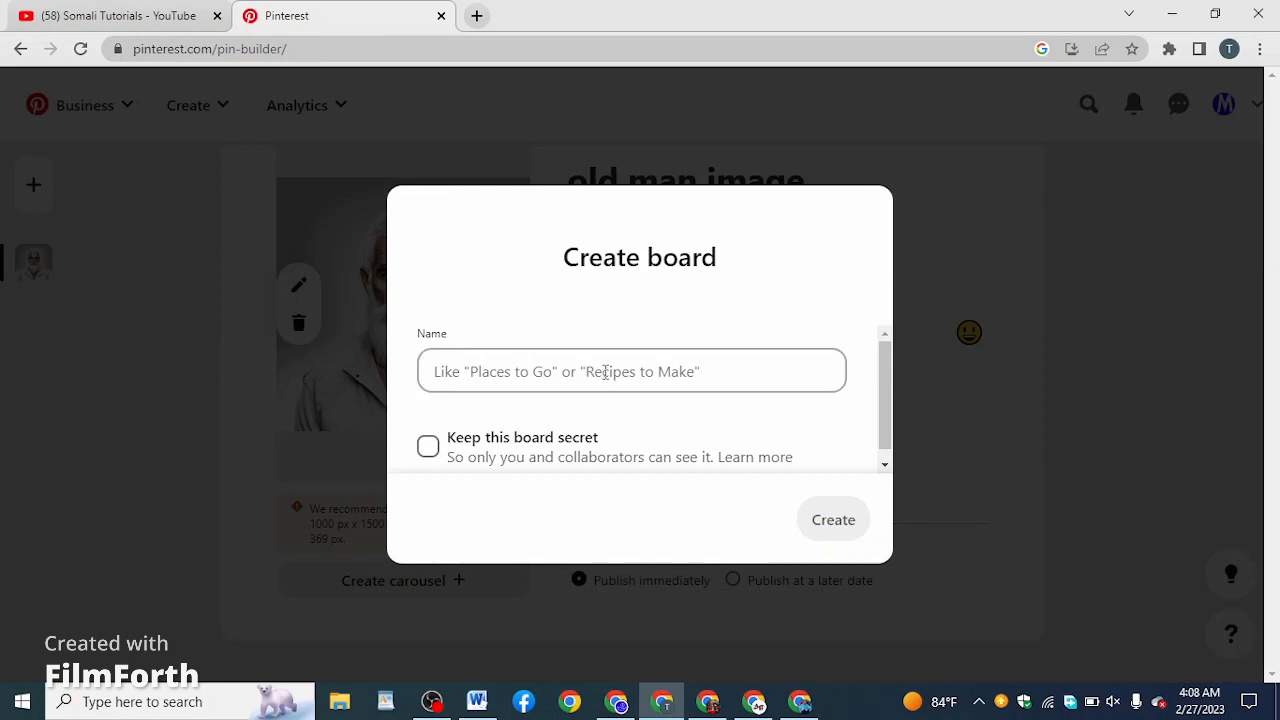
{"action": "left_click", "coordinate": [555, 381]}
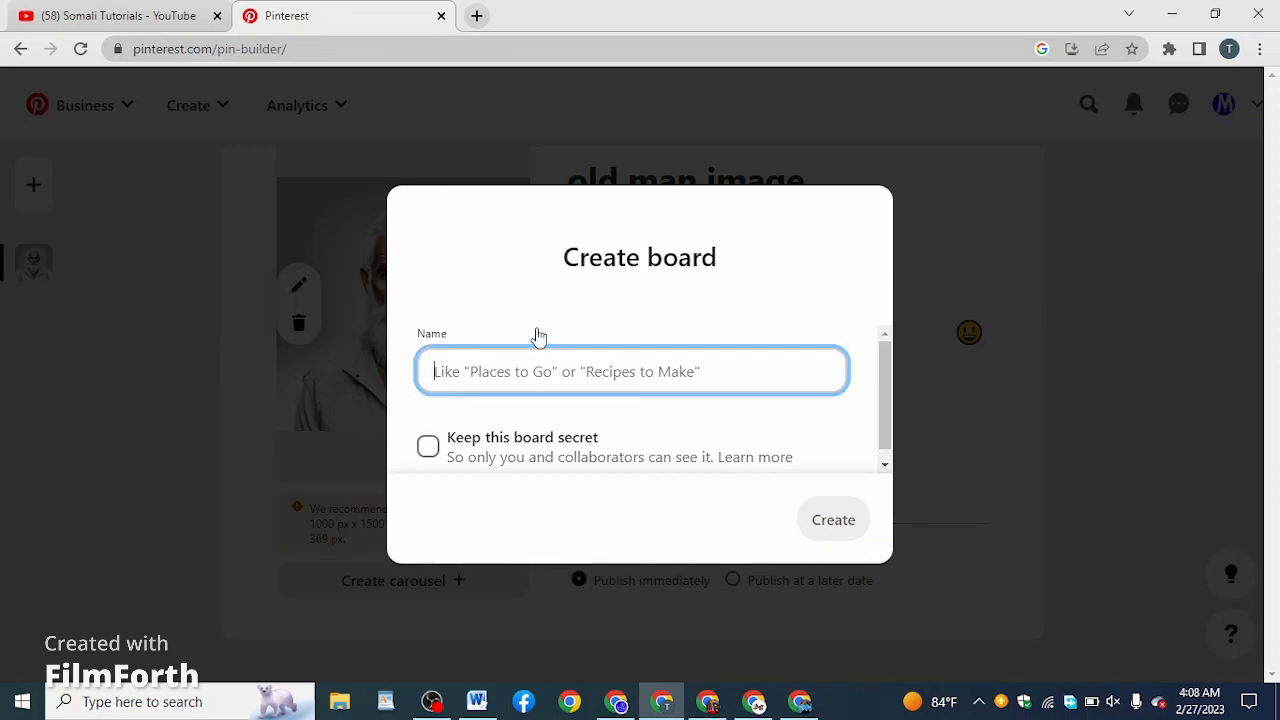
{"action": "type", "text": "old mans"}
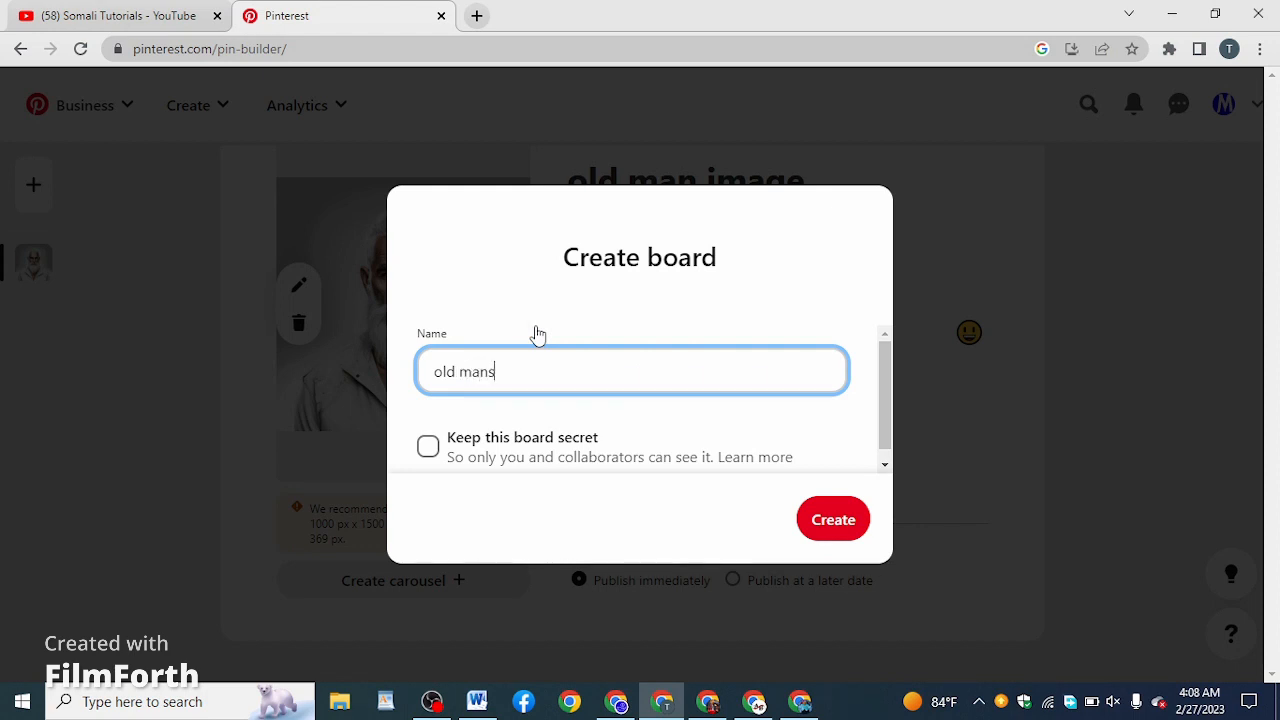
{"action": "left_click", "coordinate": [826, 528]}
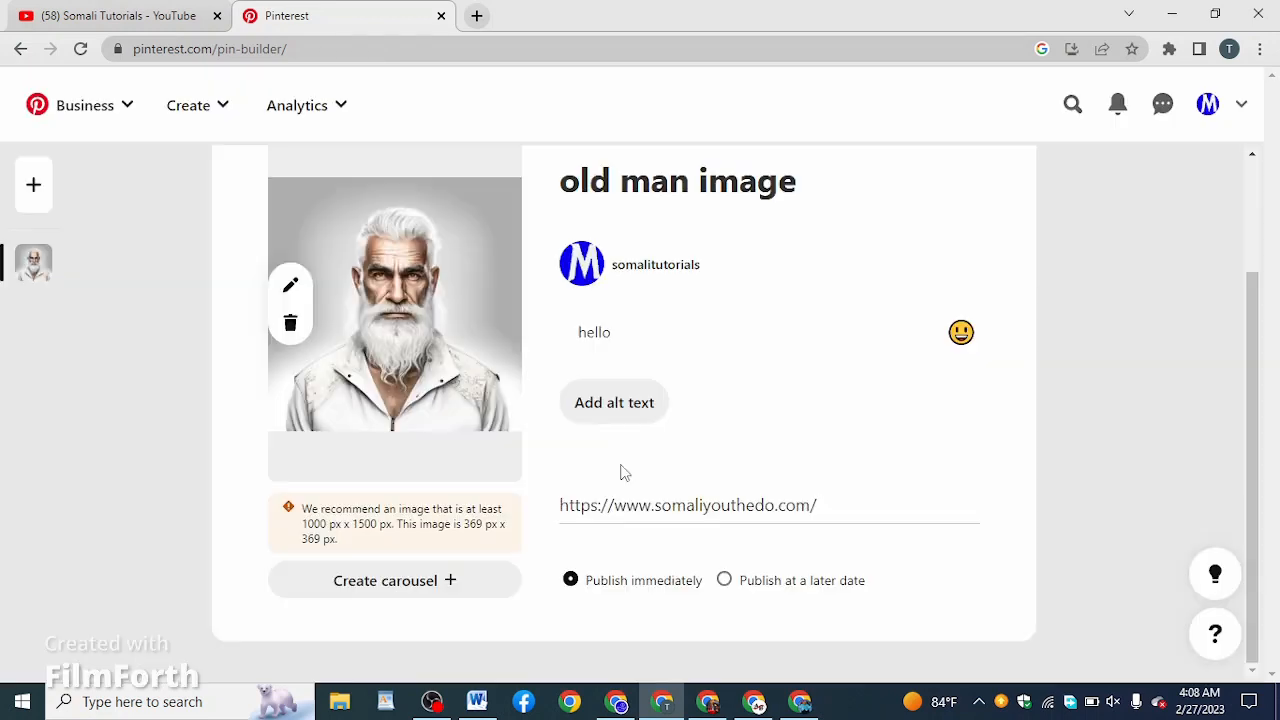
- Publish the old man image Pin immediately to the old mans board and dismiss the Save Button promotion
{"action": "scroll", "coordinate": [820, 395], "scroll_direction": "up", "scroll_amount": 3}
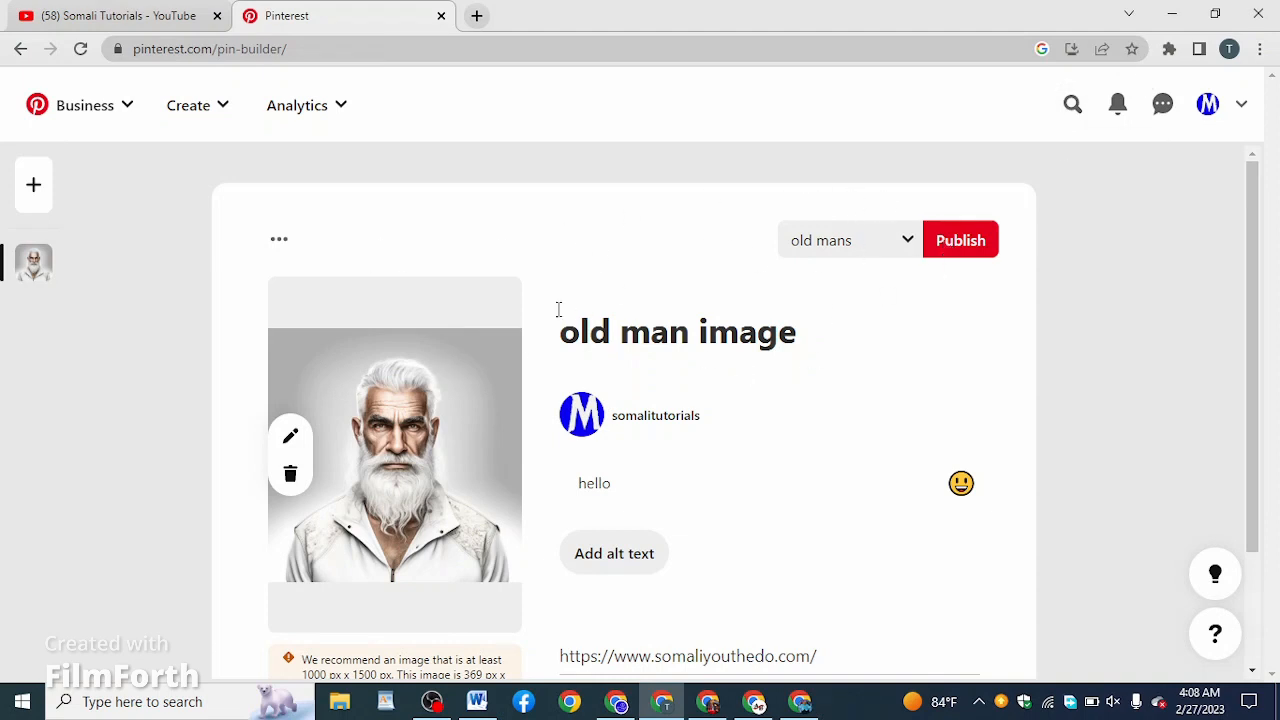
{"action": "scroll", "coordinate": [770, 372], "scroll_direction": "down", "scroll_amount": 1}
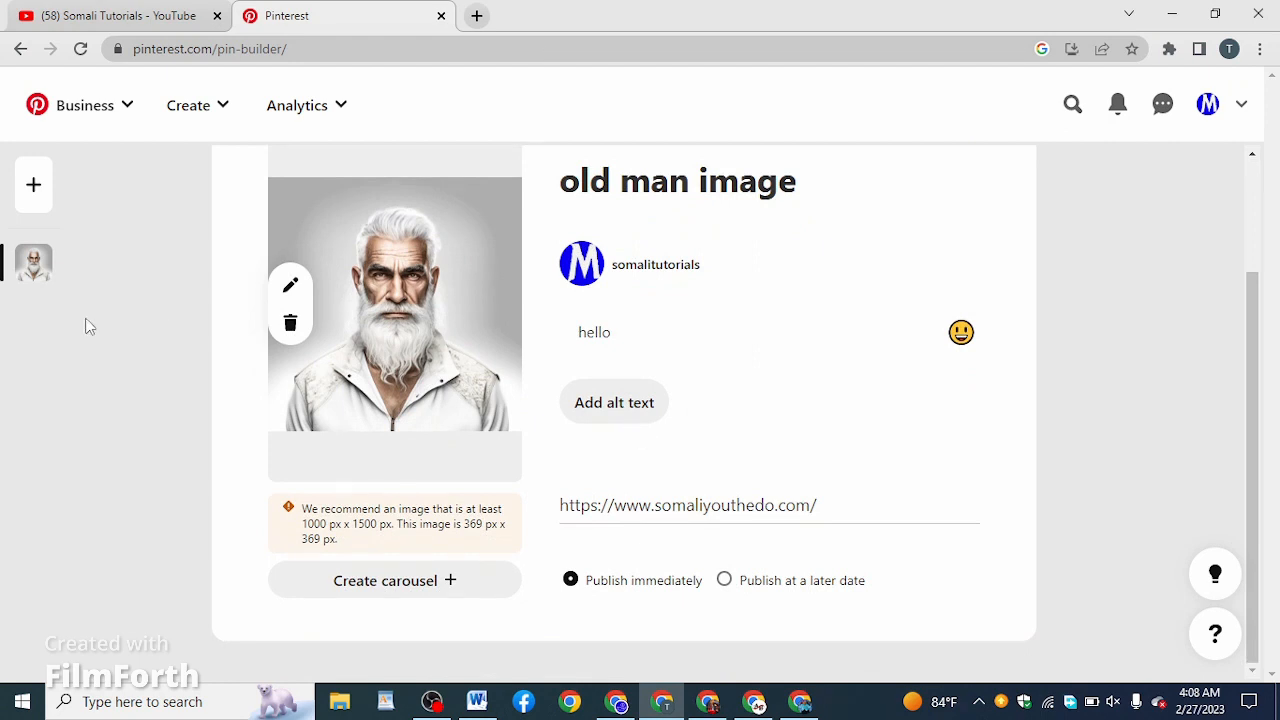
{"action": "scroll", "coordinate": [785, 362], "scroll_direction": "up", "scroll_amount": 1}
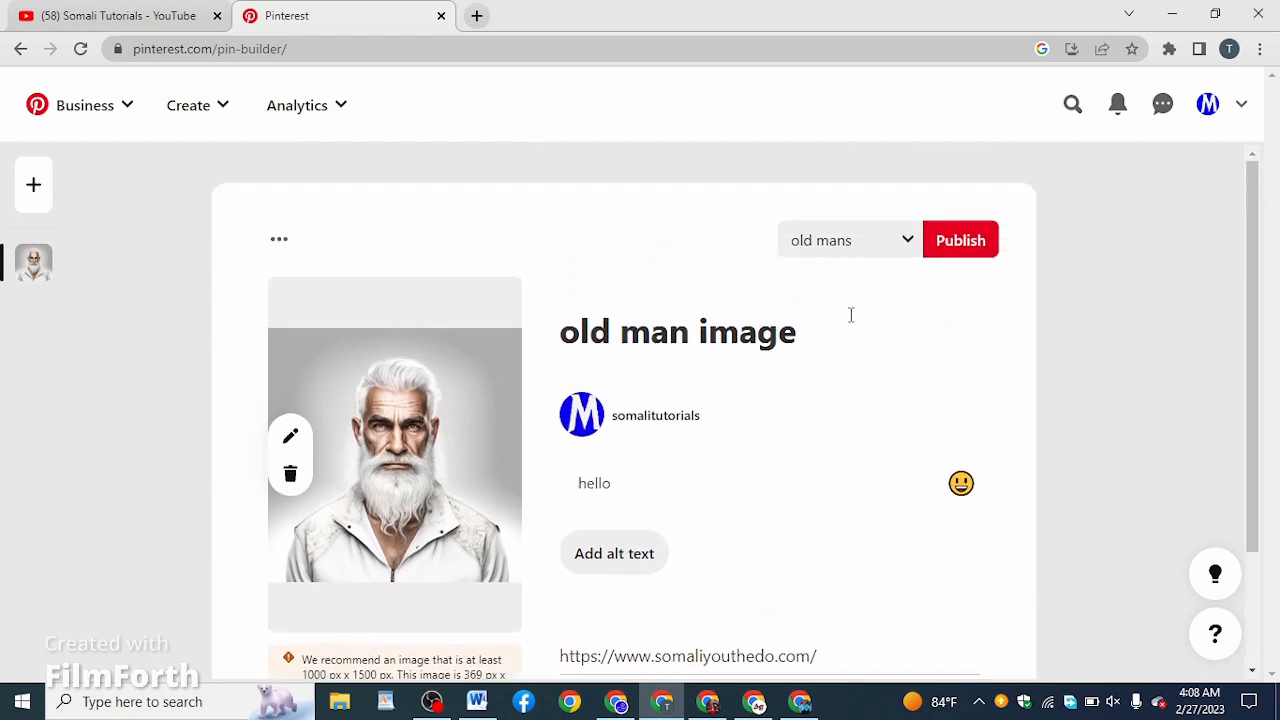
{"action": "left_click", "coordinate": [969, 256]}
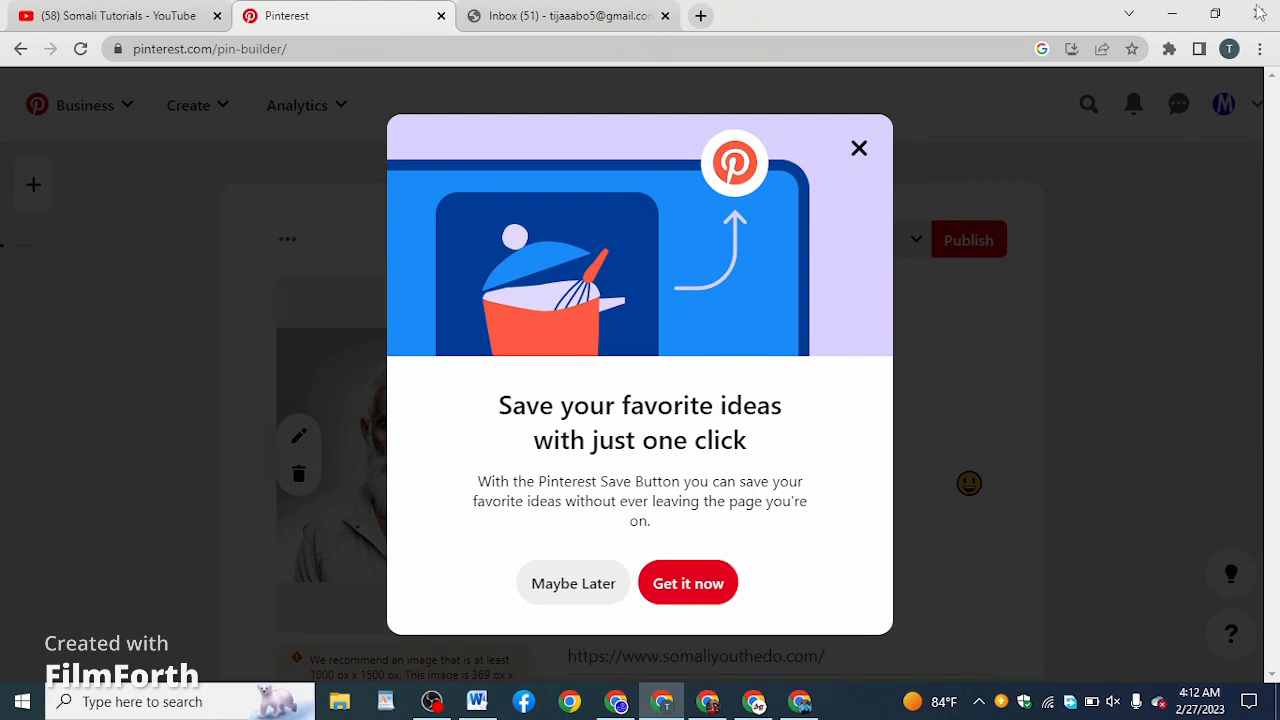
{"action": "left_click", "coordinate": [858, 158]}
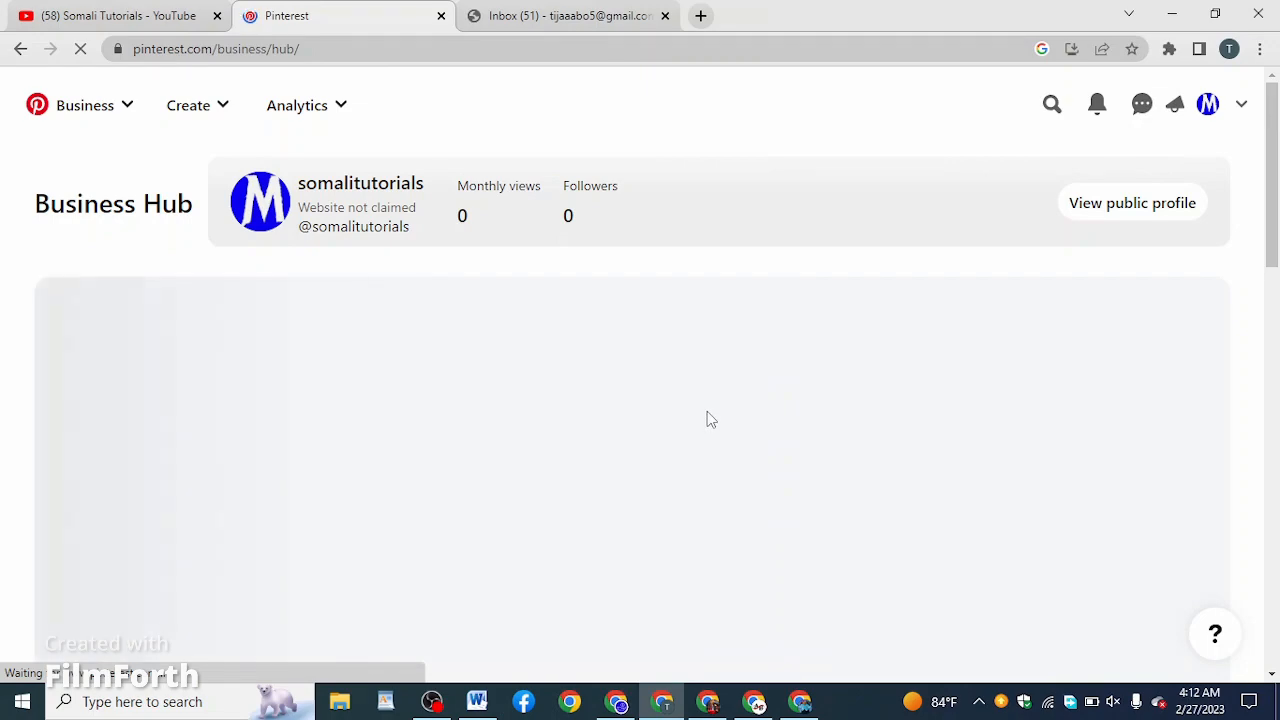
{"action": "left_click", "coordinate": [512, 12]}
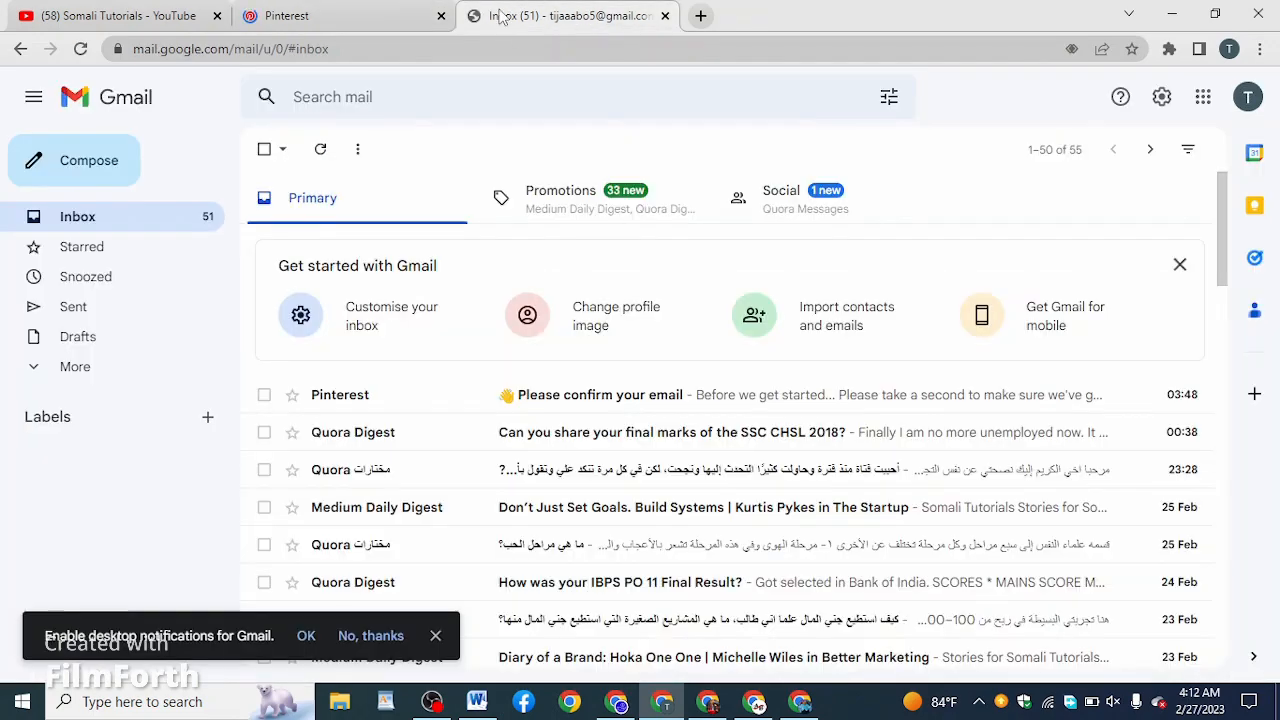
{"action": "left_click", "coordinate": [552, 396]}
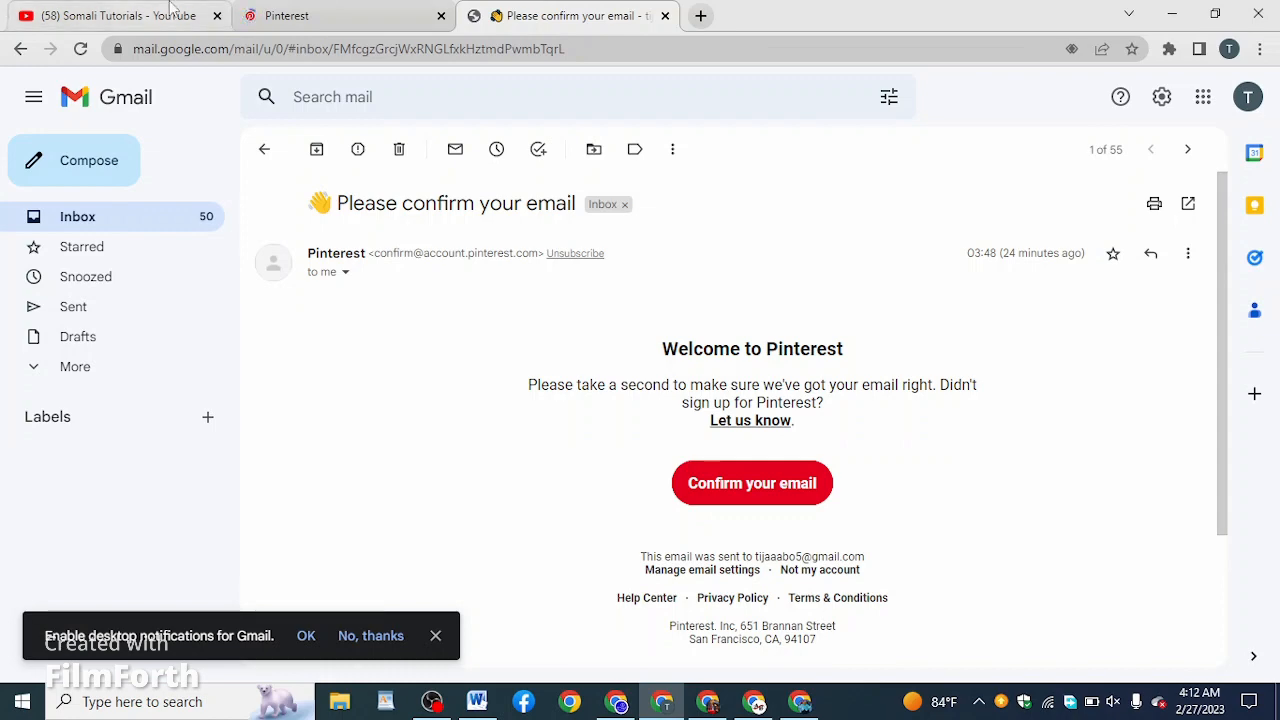
{"action": "left_click", "coordinate": [300, 18]}
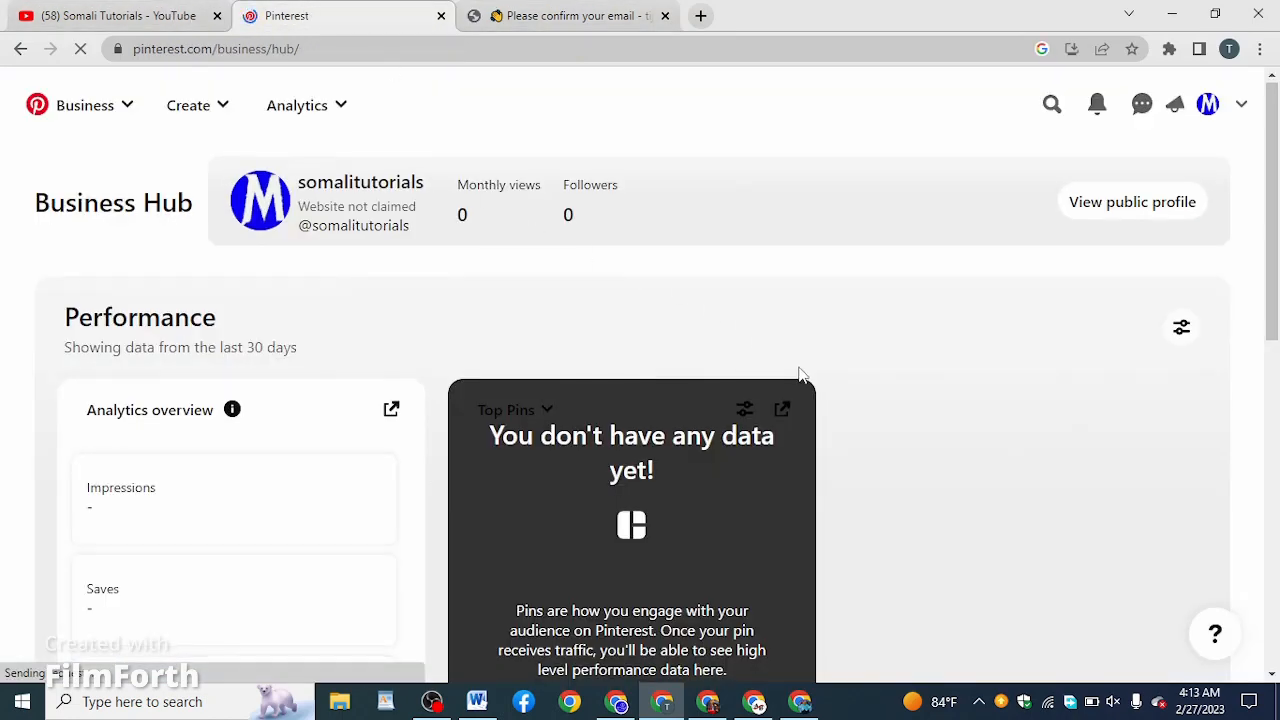
{"action": "scroll", "coordinate": [737, 385], "scroll_direction": "down", "scroll_amount": 3}
{"action": "scroll", "coordinate": [737, 385], "scroll_direction": "down", "scroll_amount": 2}
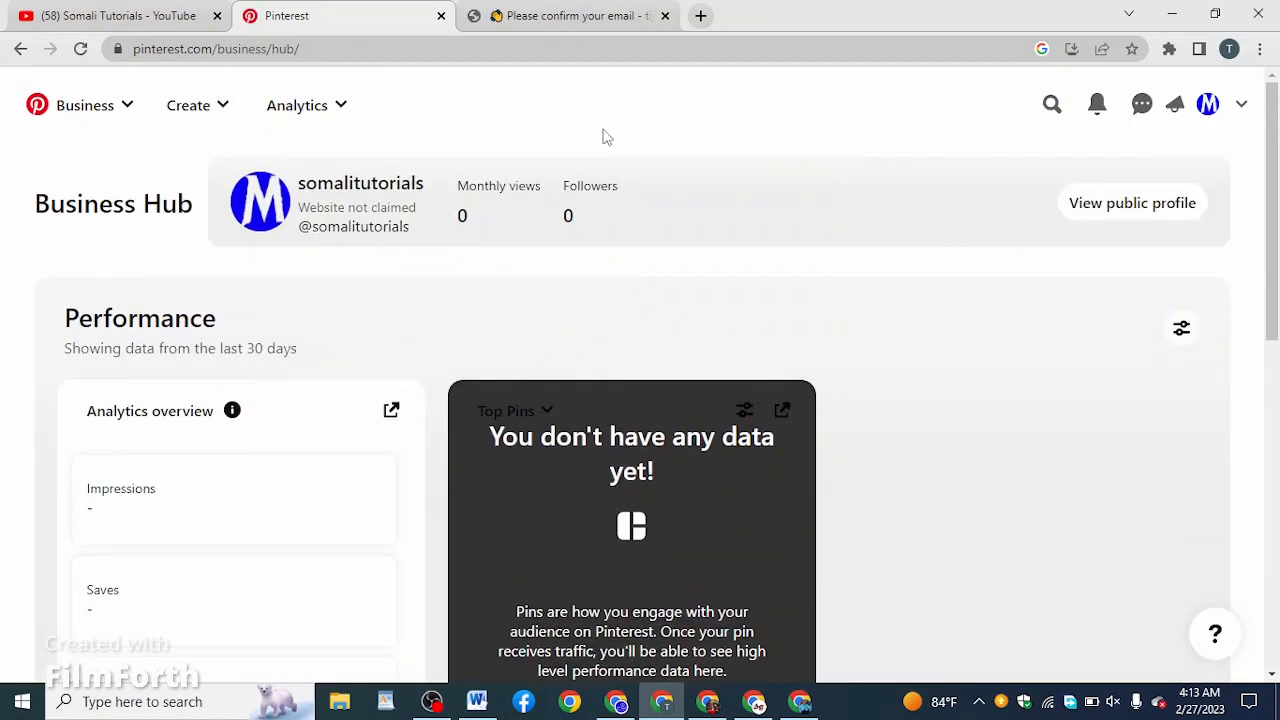
- Open the account's profile page and examine its details and the published Pin among the created Pins
{"action": "left_click", "coordinate": [1208, 114]}
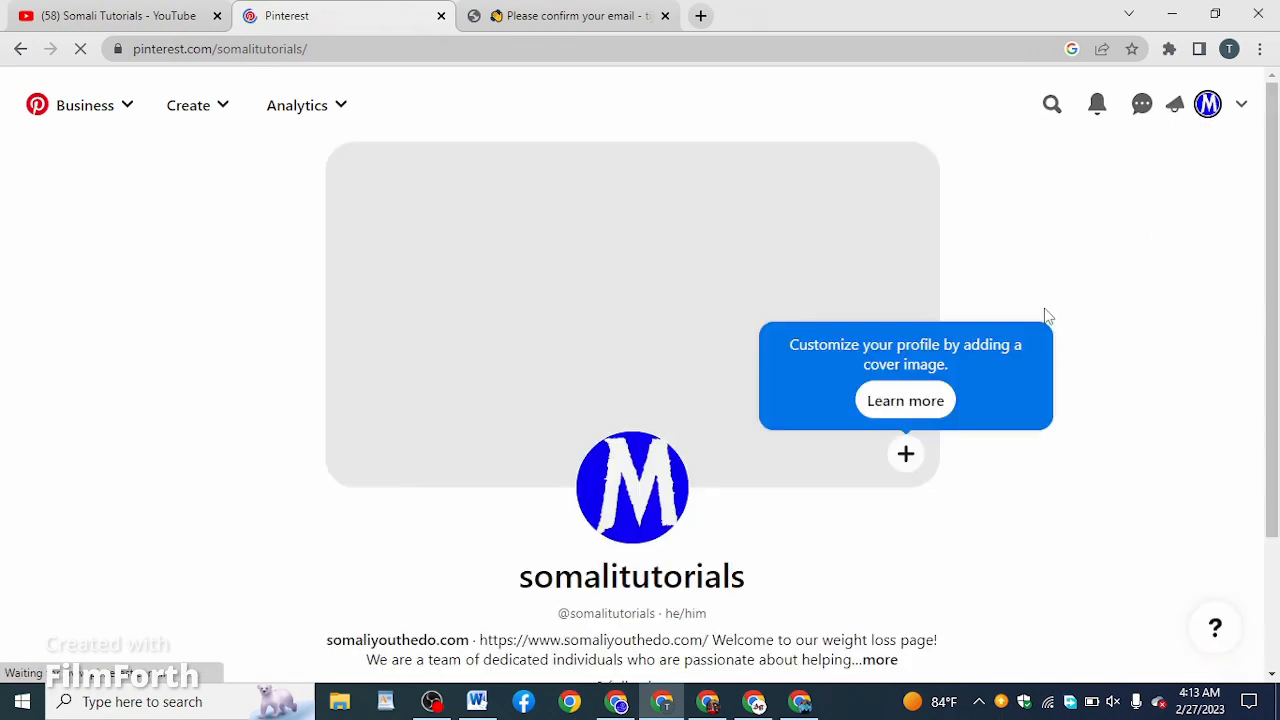
{"action": "scroll", "coordinate": [1049, 316], "scroll_direction": "down", "scroll_amount": 2}
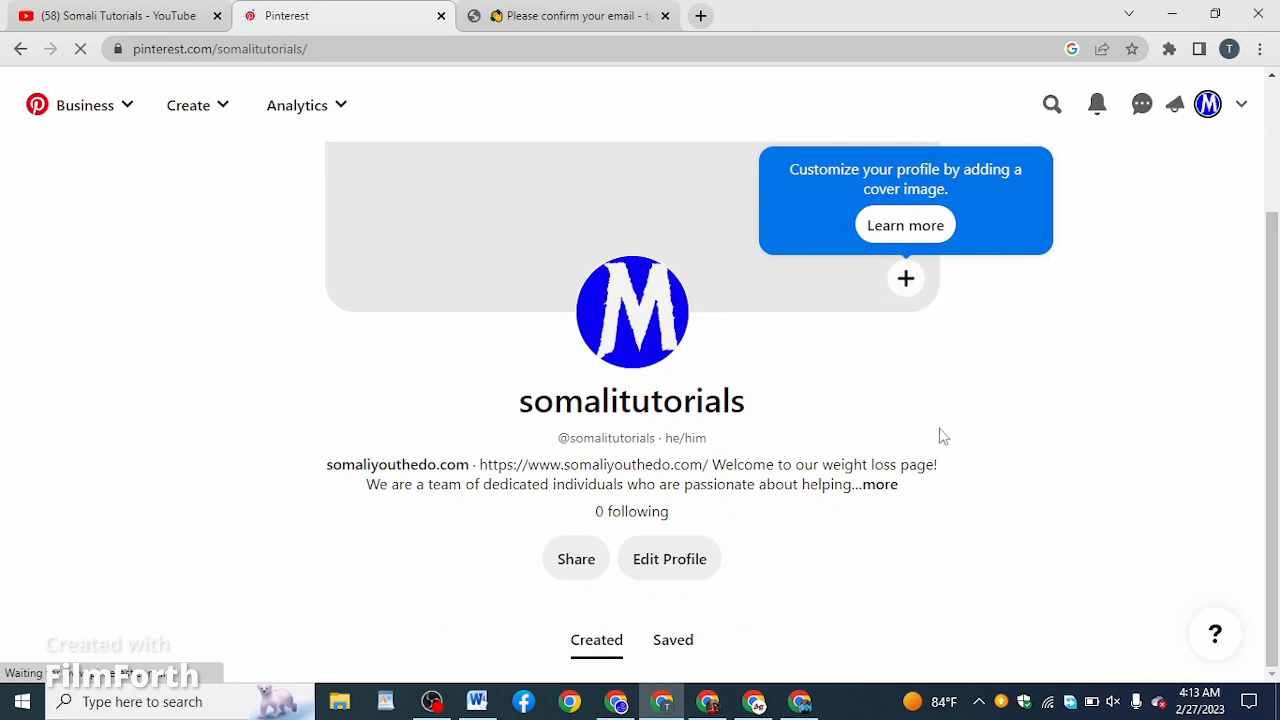
{"action": "scroll", "coordinate": [928, 443], "scroll_direction": "up", "scroll_amount": 2}
{"action": "scroll", "coordinate": [1060, 443], "scroll_direction": "down", "scroll_amount": 2}
{"action": "scroll", "coordinate": [1040, 466], "scroll_direction": "up", "scroll_amount": 2}
{"action": "scroll", "coordinate": [866, 588], "scroll_direction": "down", "scroll_amount": 1}
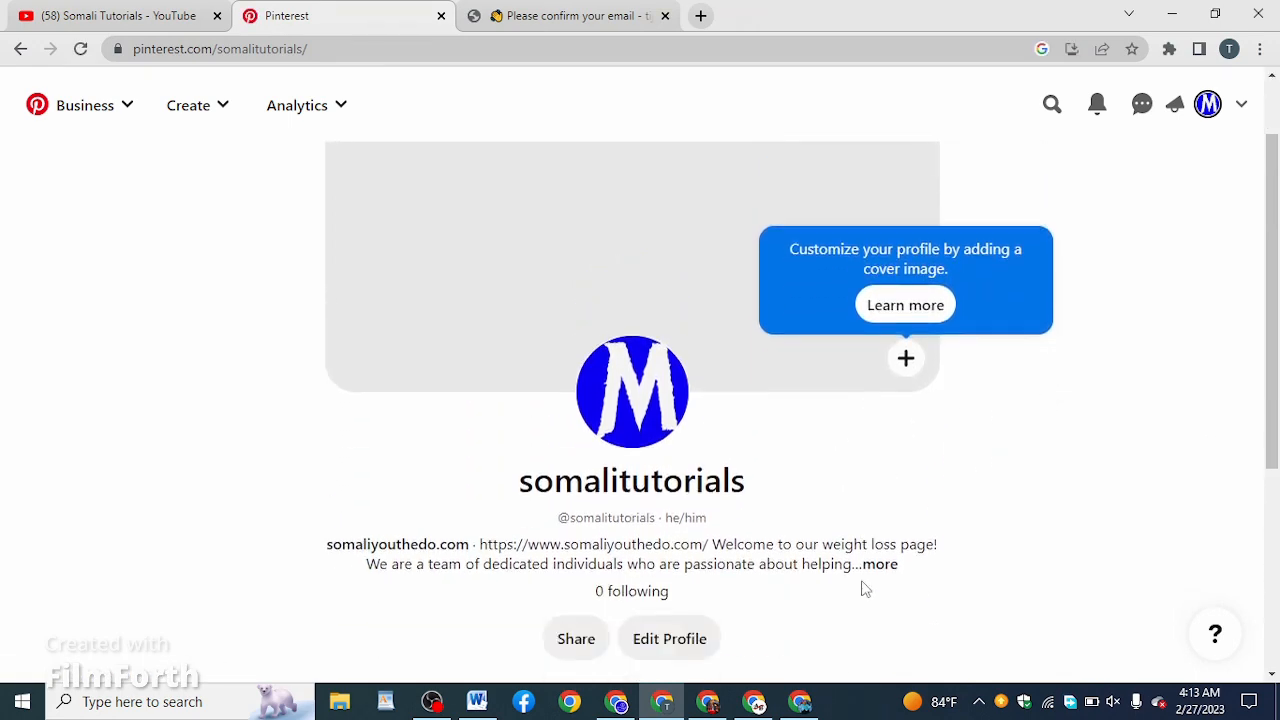
{"action": "scroll", "coordinate": [866, 588], "scroll_direction": "down", "scroll_amount": 4}
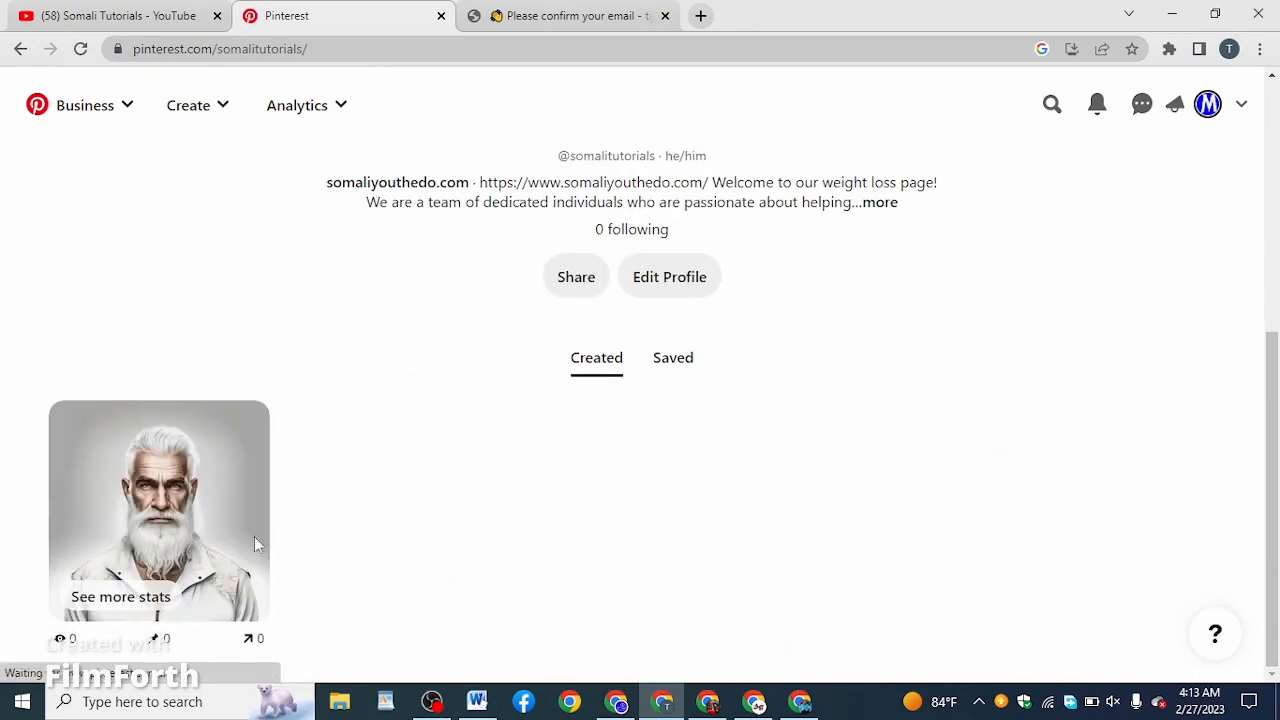
{"action": "mouse_move", "coordinate": [193, 535]}
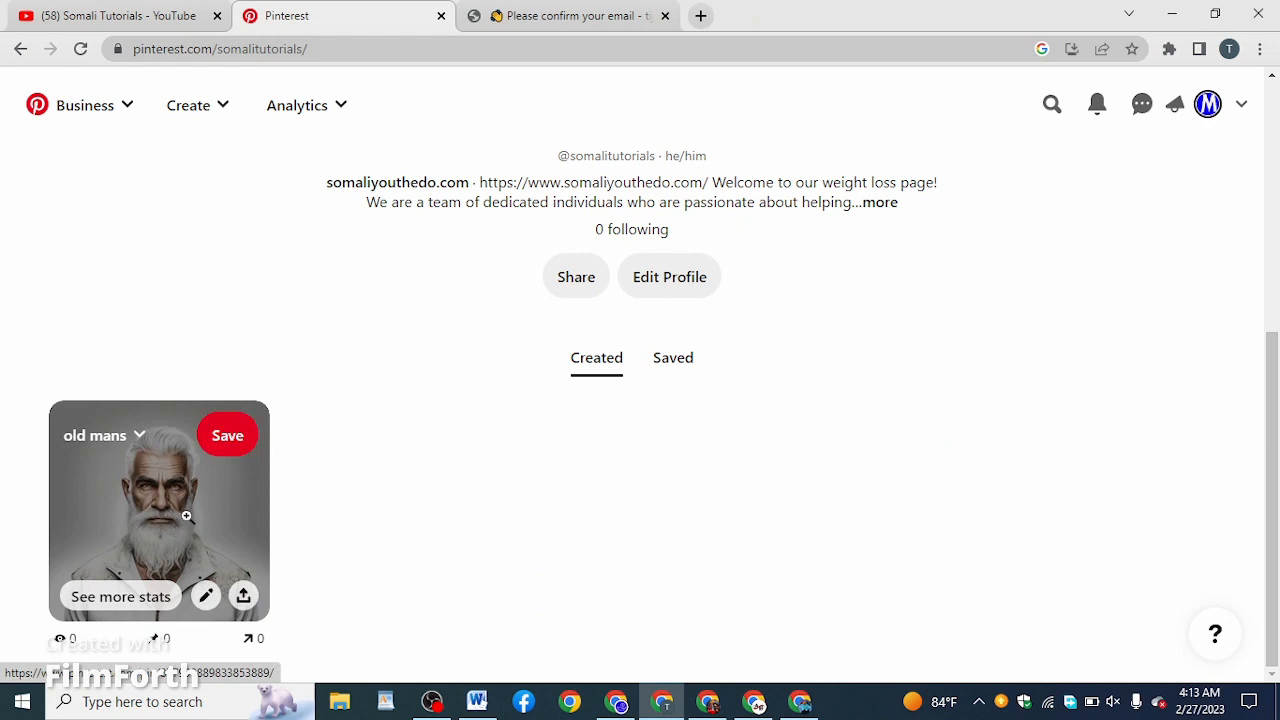
{"action": "scroll", "coordinate": [674, 469], "scroll_direction": "up", "scroll_amount": 4}
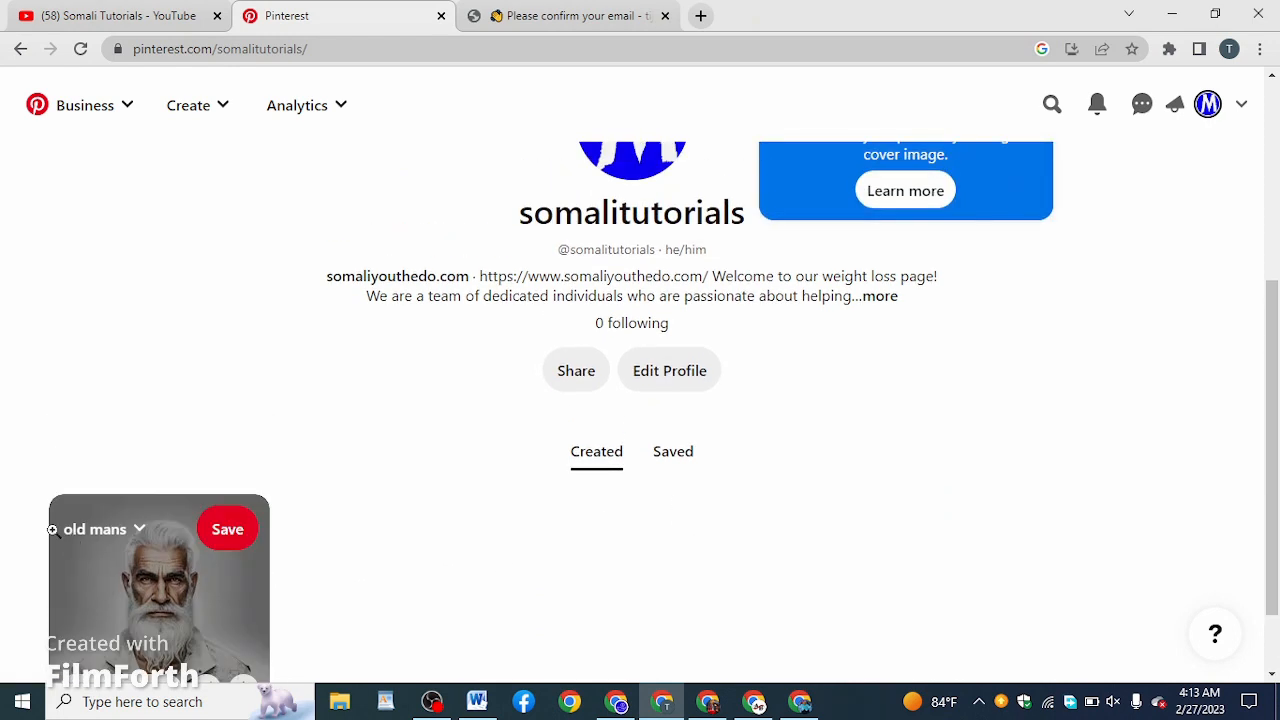
{"action": "scroll", "coordinate": [643, 410], "scroll_direction": "up", "scroll_amount": 1}
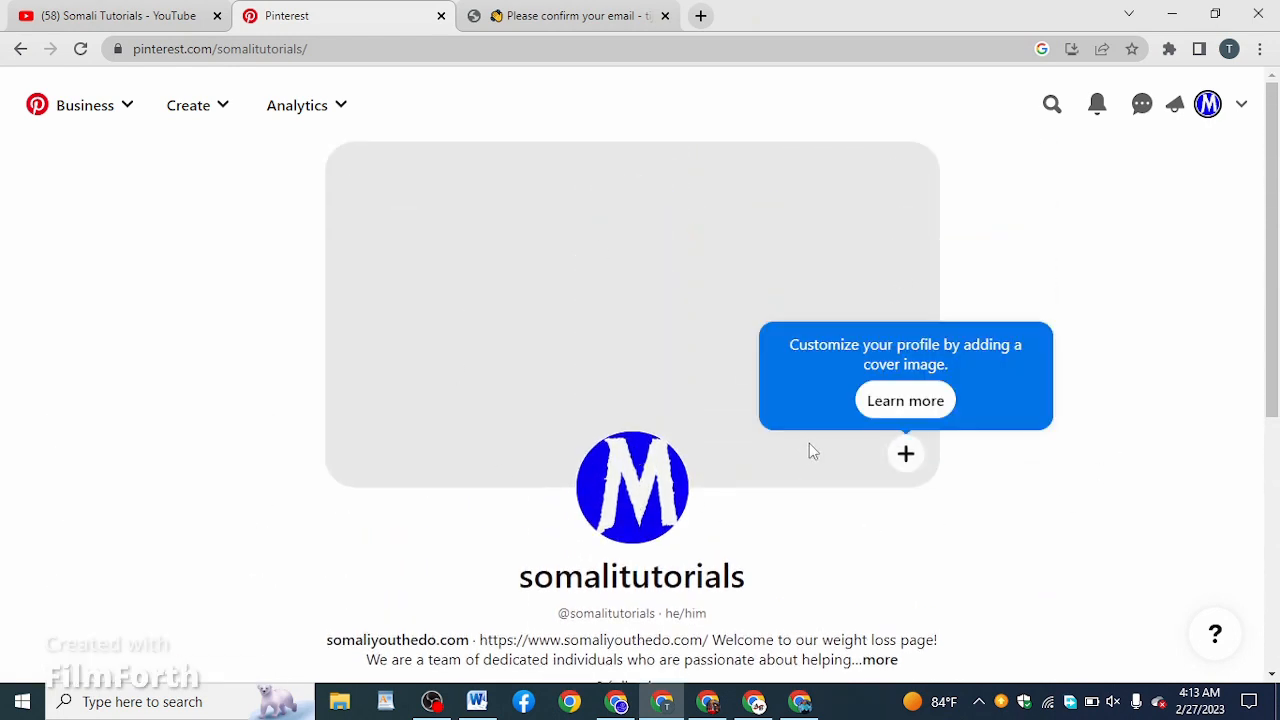
- Upload the file image 2 from the Downloads folder as the profile cover, keeping the default crop
{"action": "left_click", "coordinate": [918, 467]}
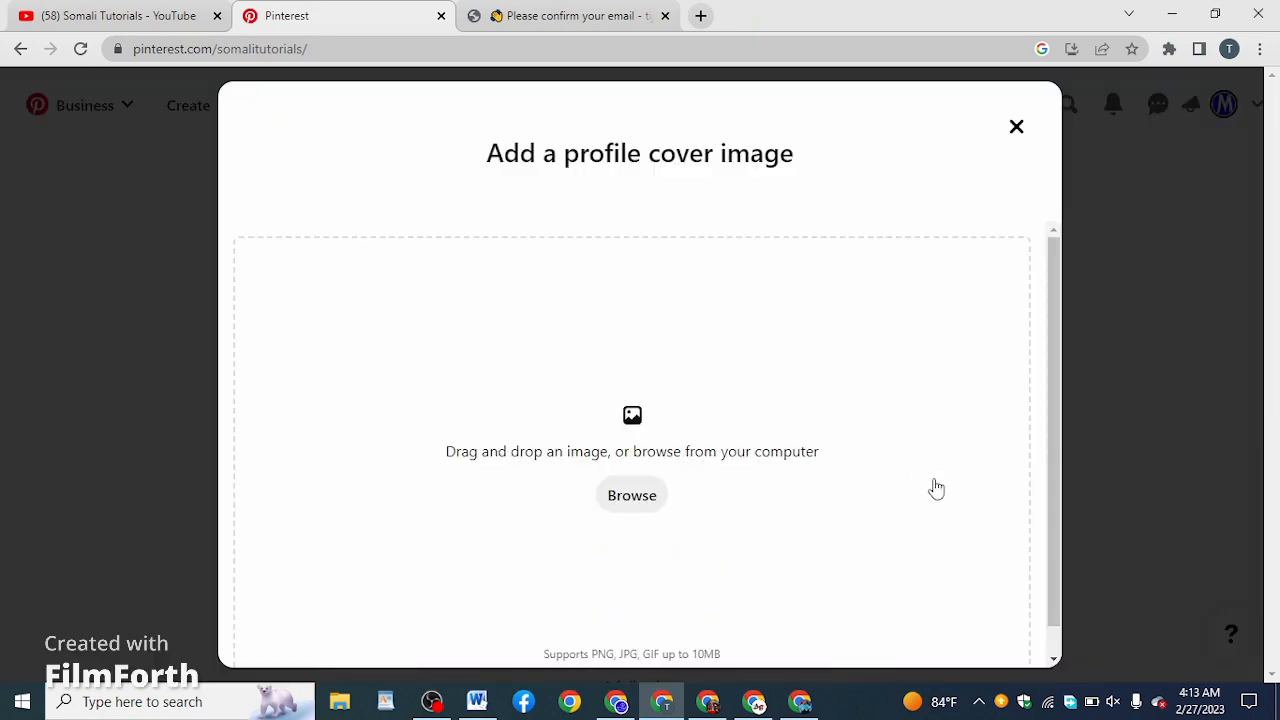
{"action": "left_click", "coordinate": [628, 497]}
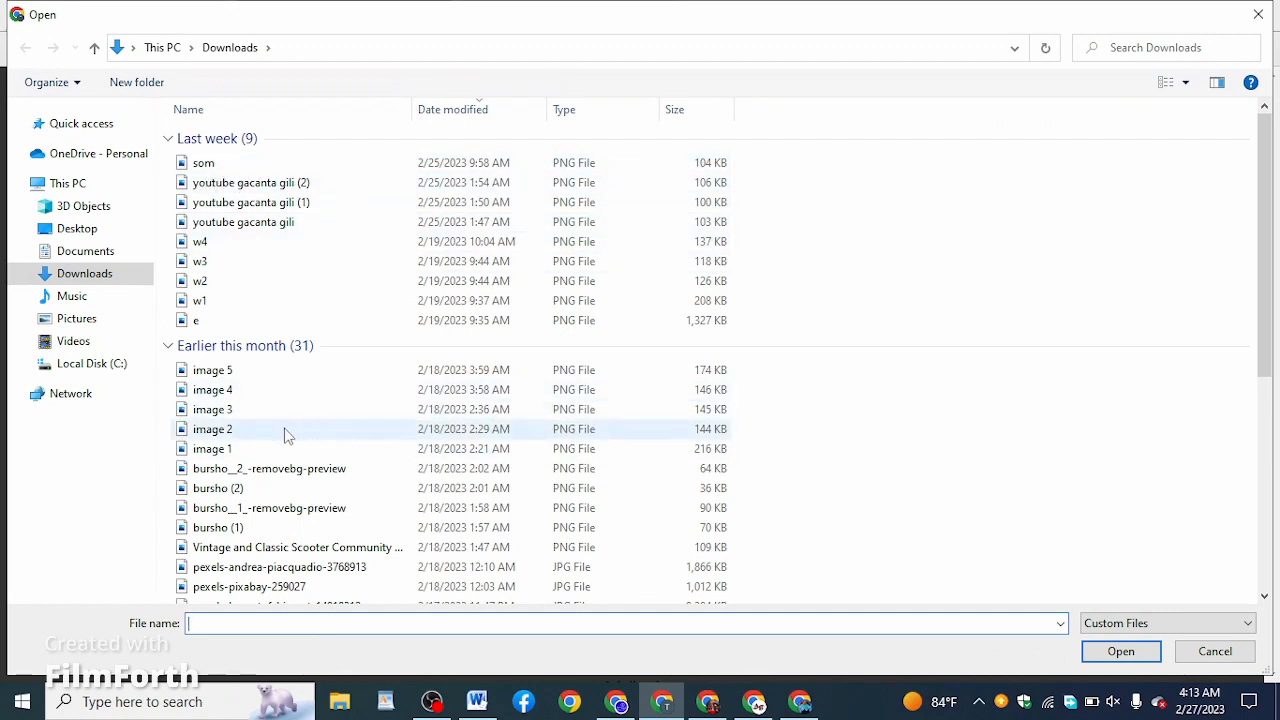
{"action": "double_click", "coordinate": [212, 430]}
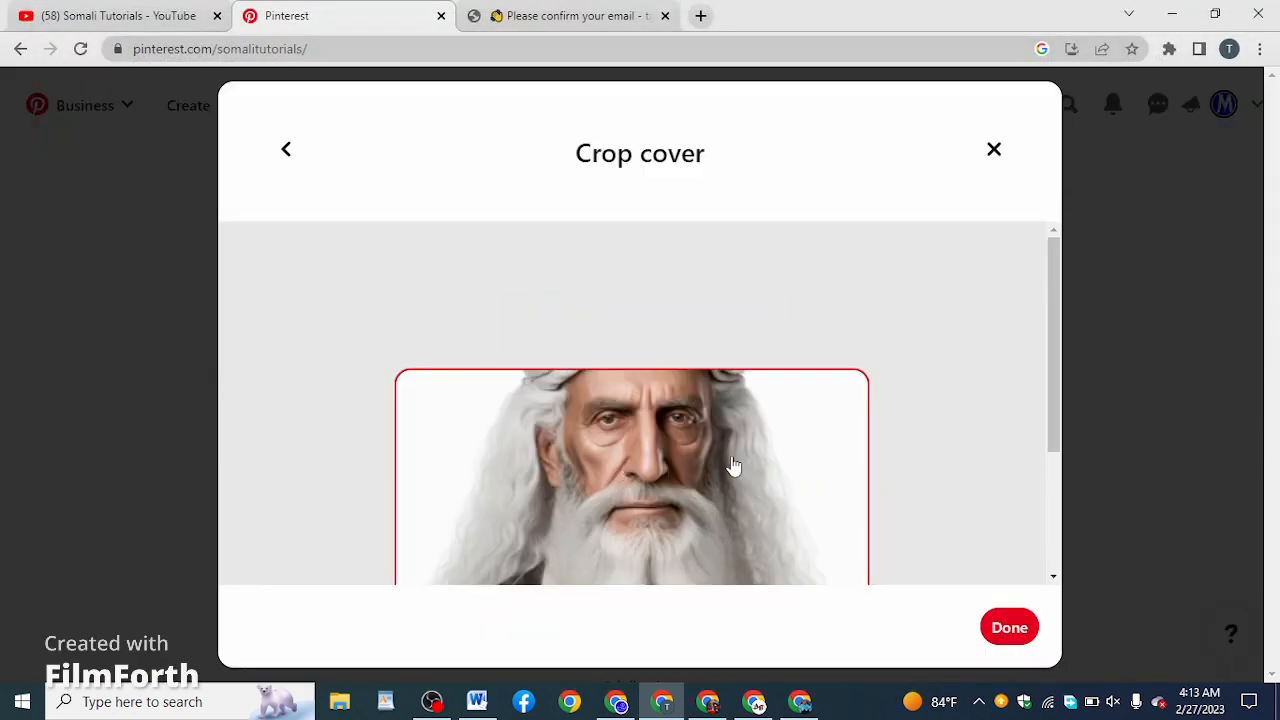
{"action": "scroll", "coordinate": [735, 465], "scroll_direction": "down", "scroll_amount": 2}
{"action": "scroll", "coordinate": [737, 463], "scroll_direction": "up", "scroll_amount": 2}
{"action": "scroll", "coordinate": [740, 462], "scroll_direction": "down", "scroll_amount": 2}
{"action": "scroll", "coordinate": [751, 457], "scroll_direction": "up", "scroll_amount": 2}
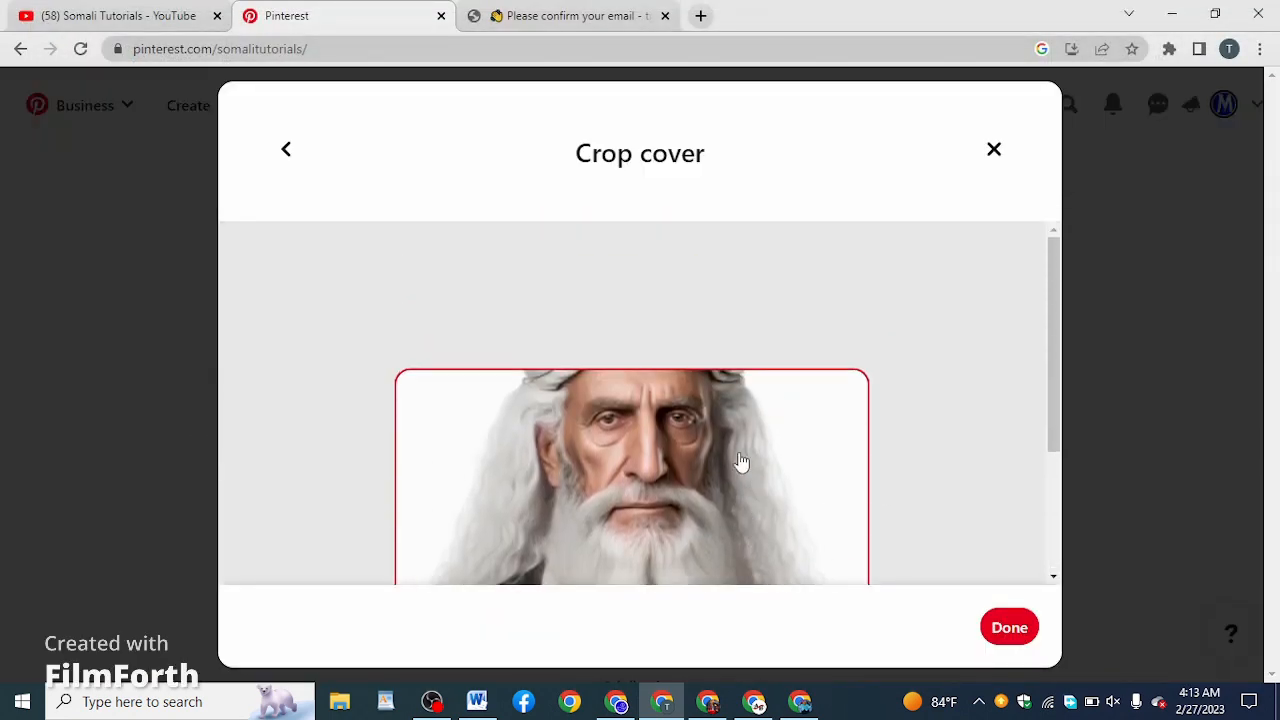
{"action": "left_click", "coordinate": [1009, 628]}
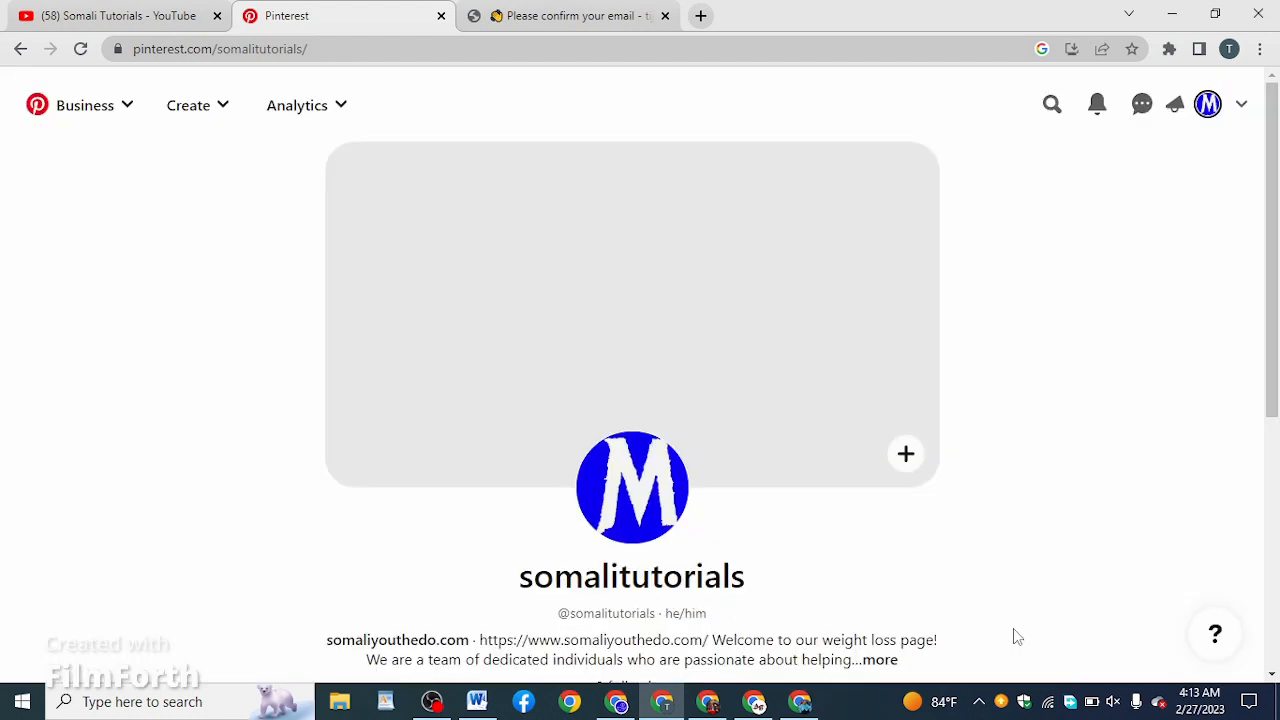
- Review the profile's cover image and the published Pin among the created Pins
{"action": "scroll", "coordinate": [896, 376], "scroll_direction": "down", "scroll_amount": 2}
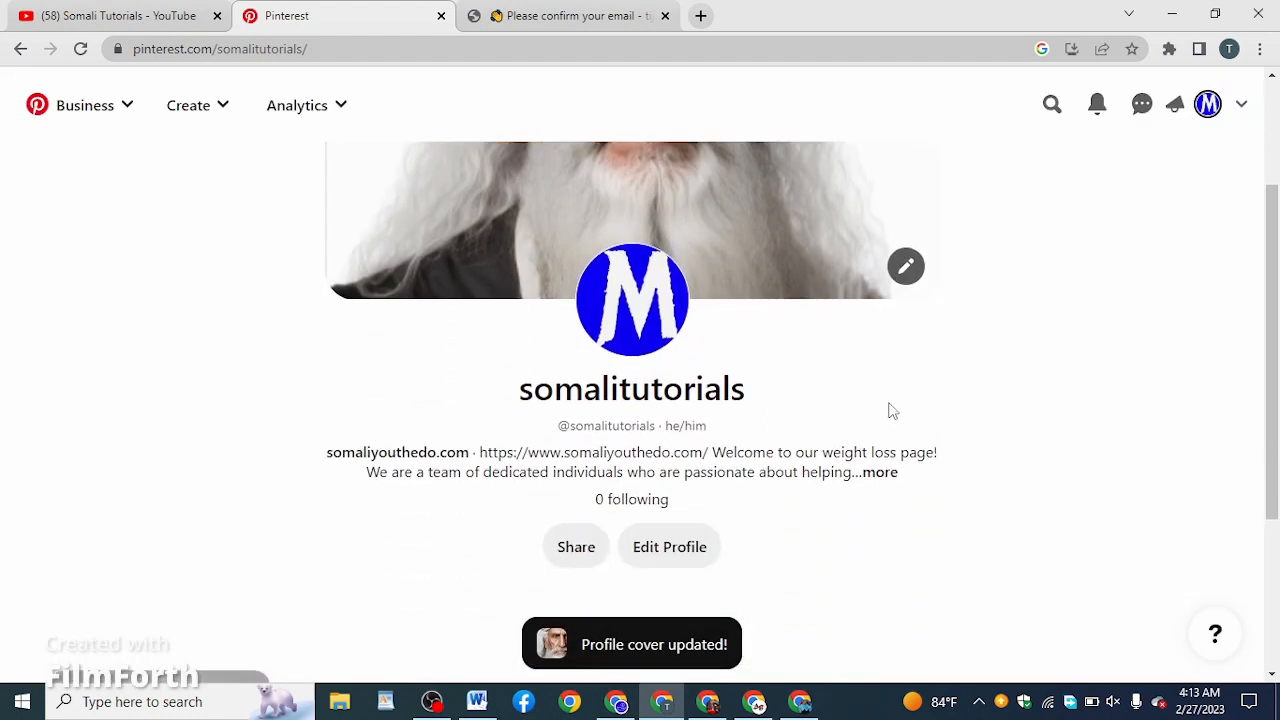
{"action": "scroll", "coordinate": [893, 411], "scroll_direction": "up", "scroll_amount": 2}
{"action": "scroll", "coordinate": [960, 477], "scroll_direction": "down", "scroll_amount": 5}
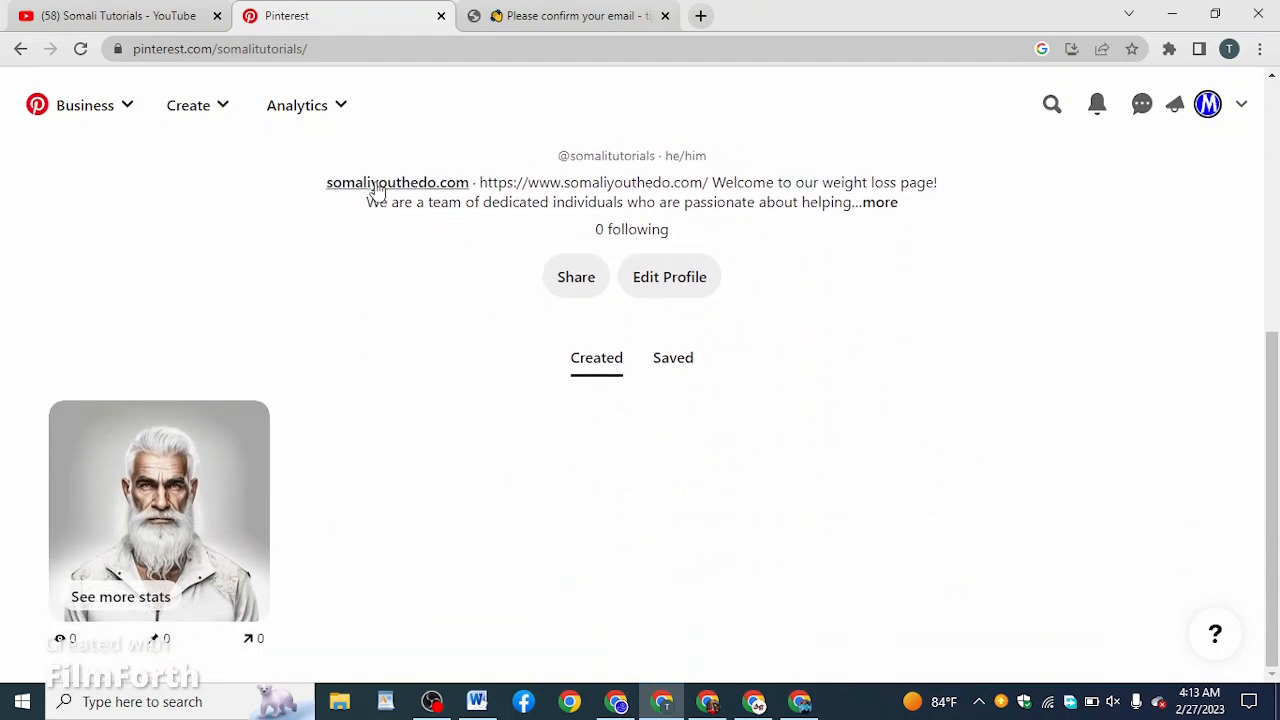
{"action": "mouse_move", "coordinate": [157, 515]}
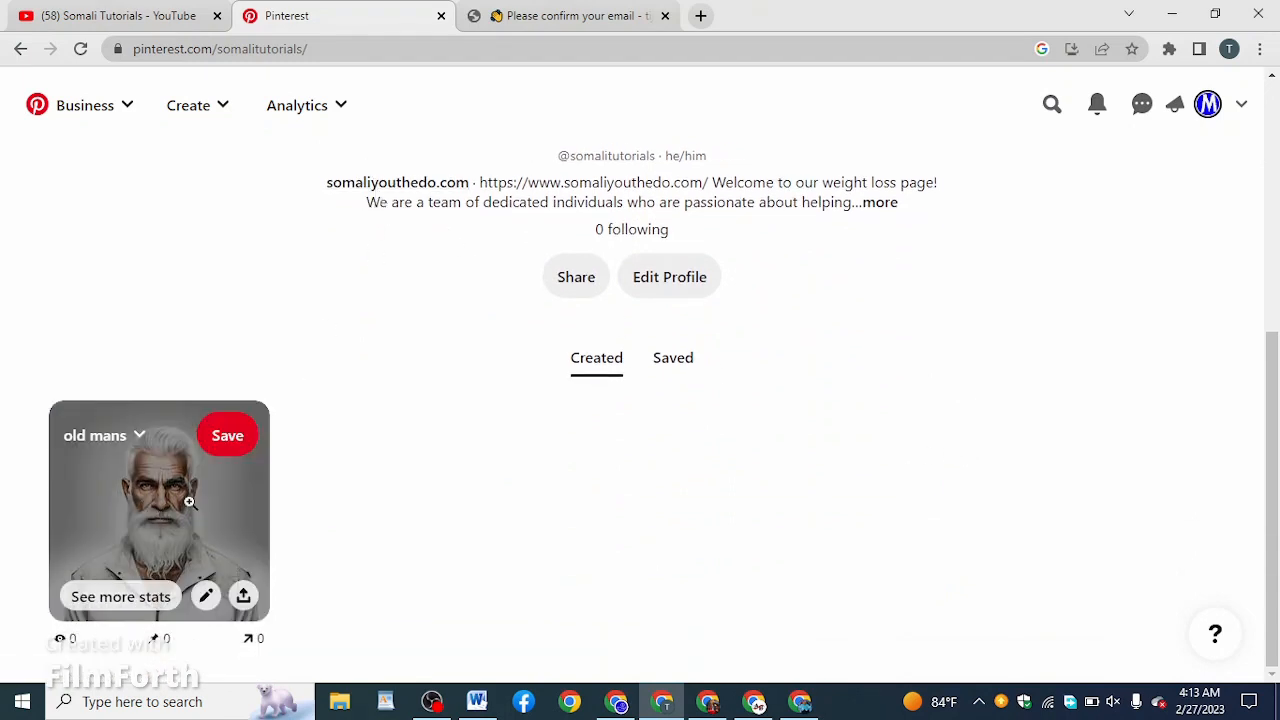
- Check the published old man Pin's website link, close the linked site and return to the Pinterest home feed
{"action": "left_click", "coordinate": [200, 510]}
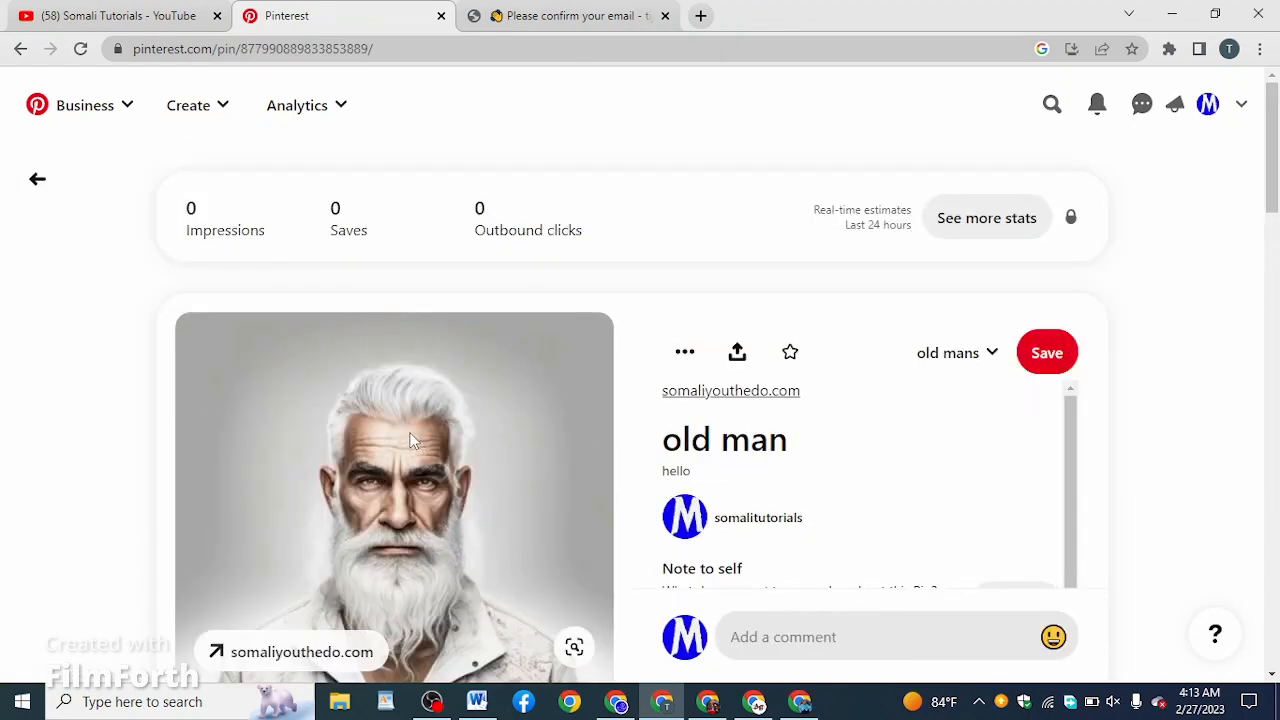
{"action": "left_click", "coordinate": [327, 645]}
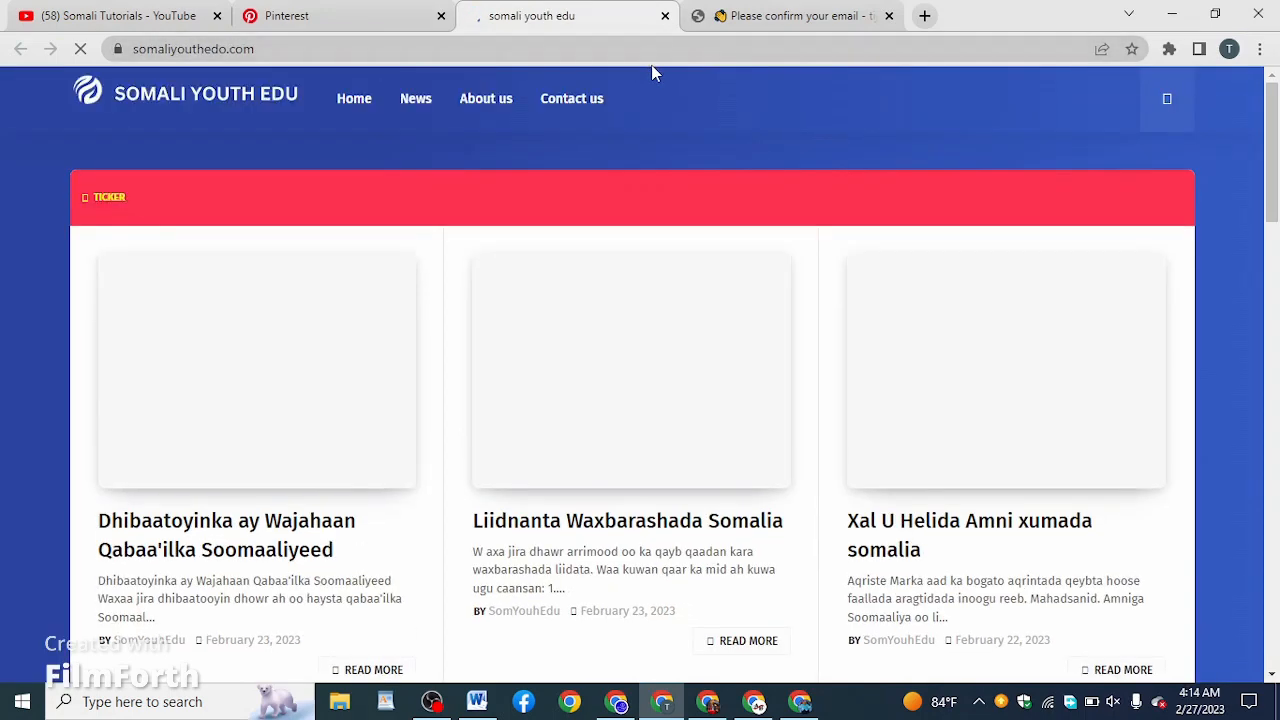
{"action": "left_click", "coordinate": [664, 16]}
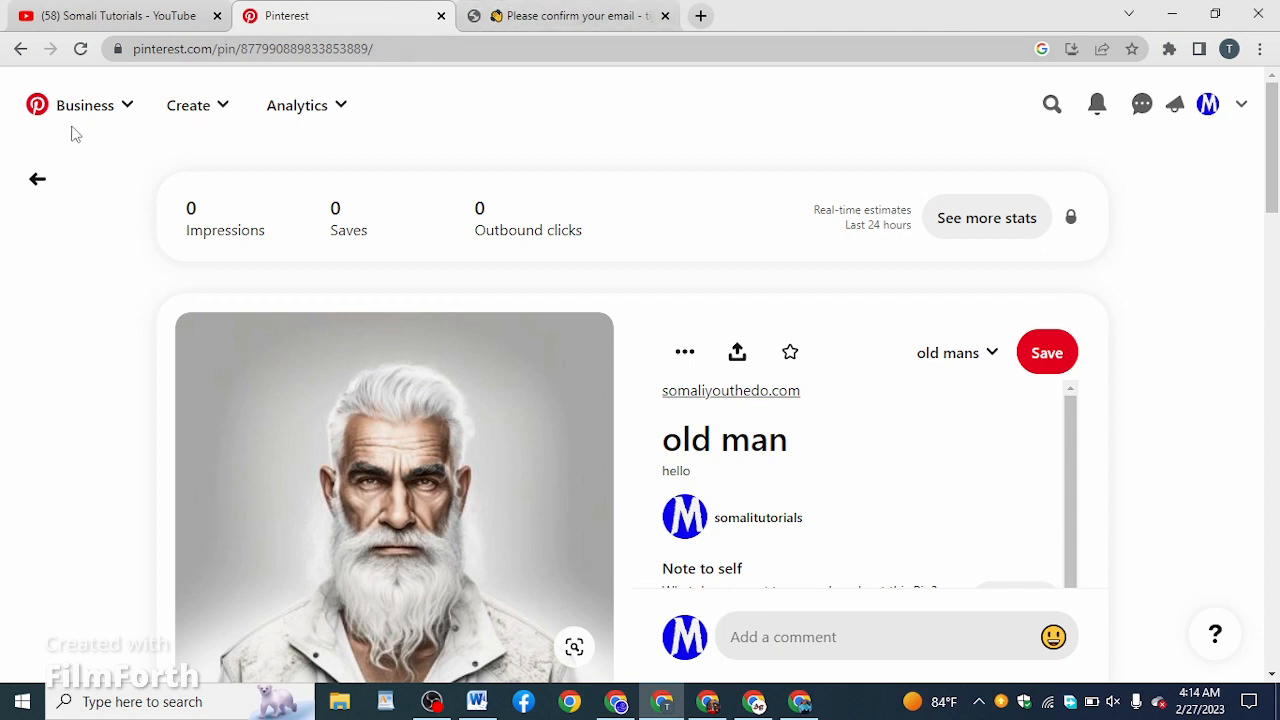
{"action": "left_click", "coordinate": [110, 112]}
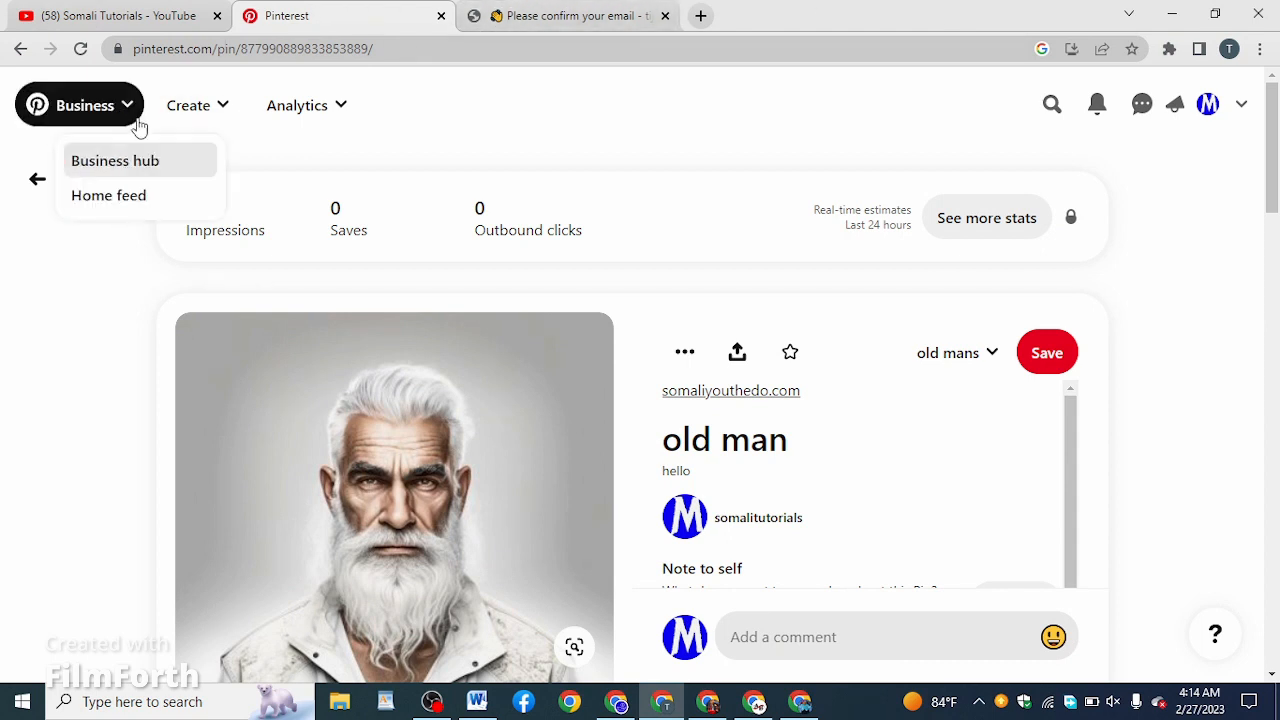
{"action": "left_click", "coordinate": [151, 198]}
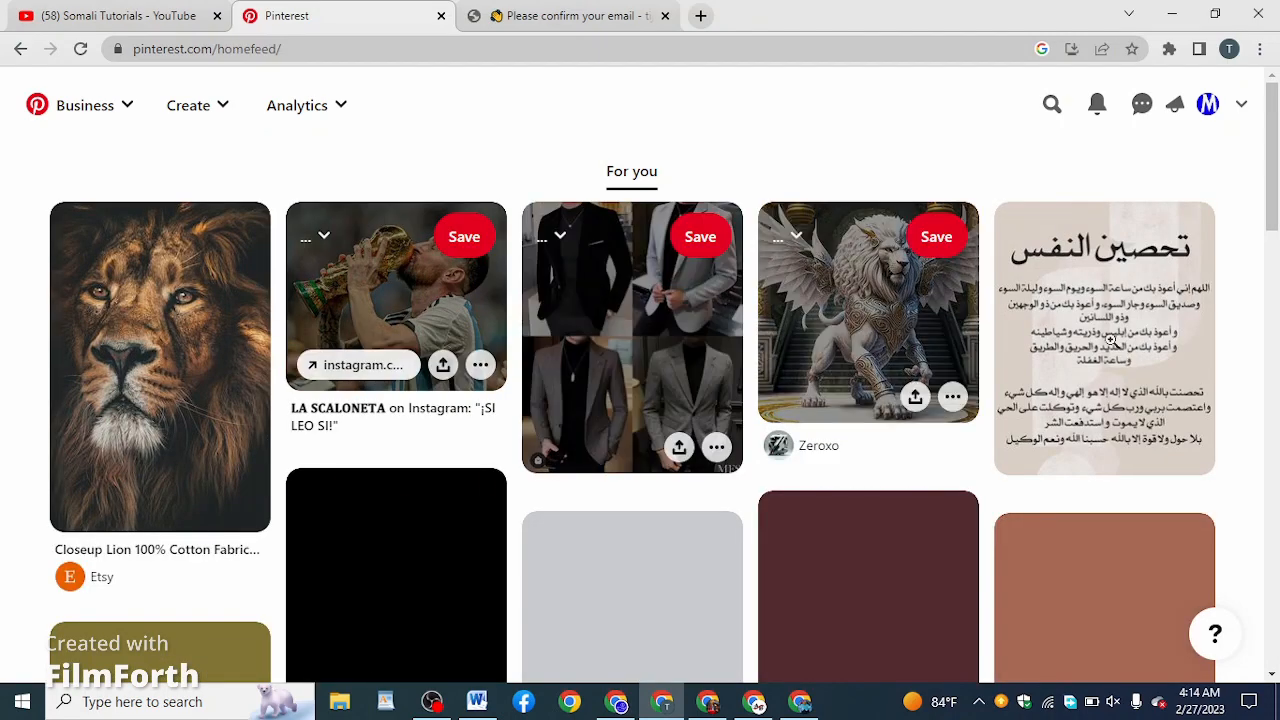
- Start a new Idea Pin and upload the video New creative video (11) from the Downloads folder
{"action": "left_click", "coordinate": [231, 110]}
{"action": "left_click", "coordinate": [176, 162]}
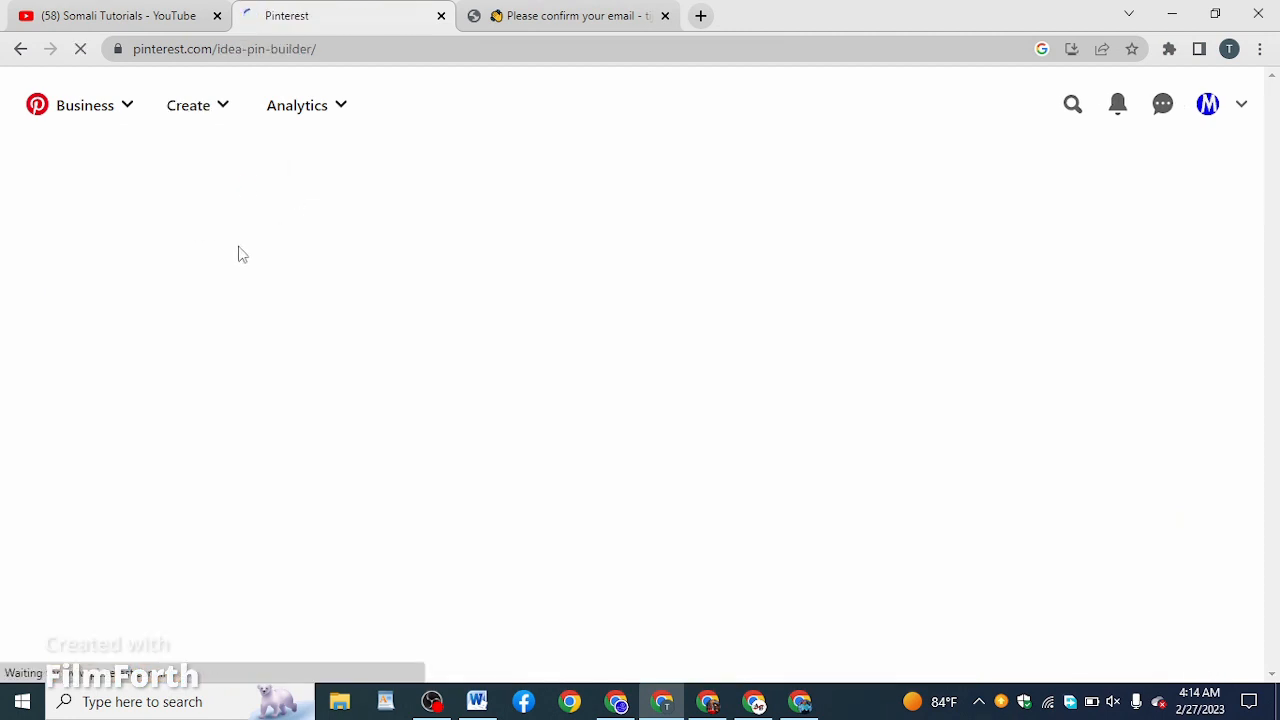
{"action": "left_click", "coordinate": [631, 309]}
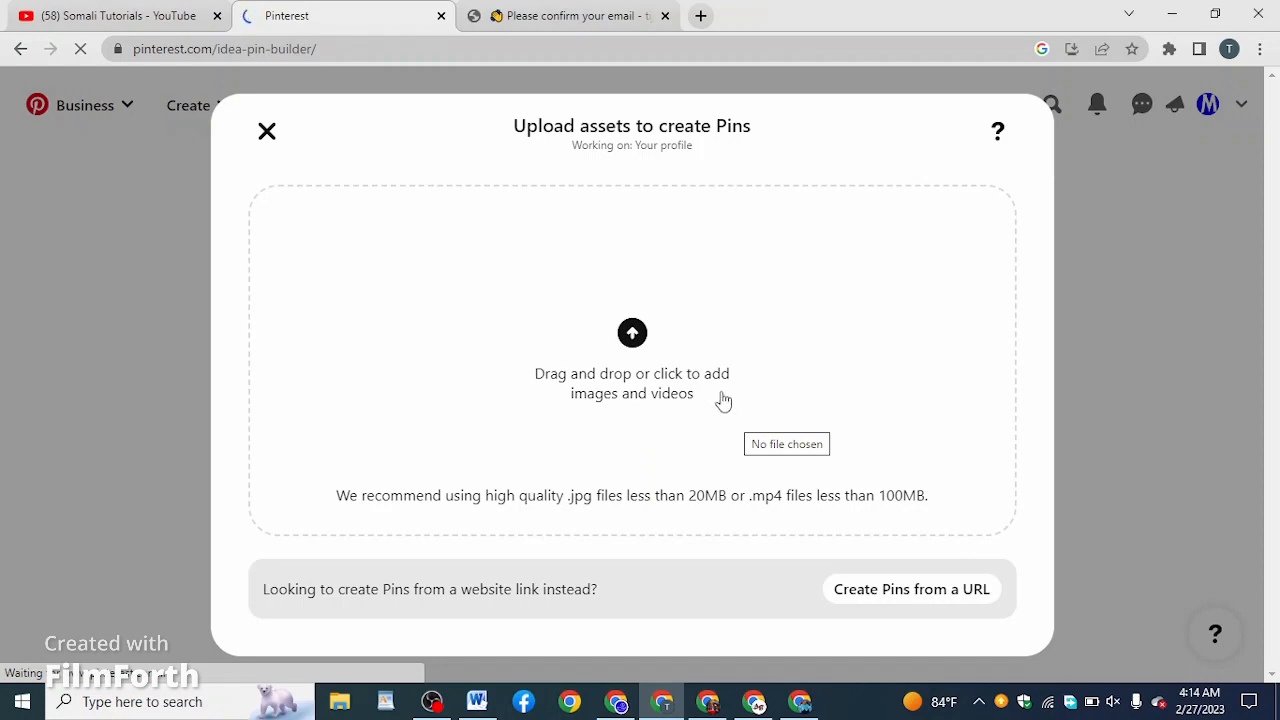
{"action": "left_click", "coordinate": [628, 373]}
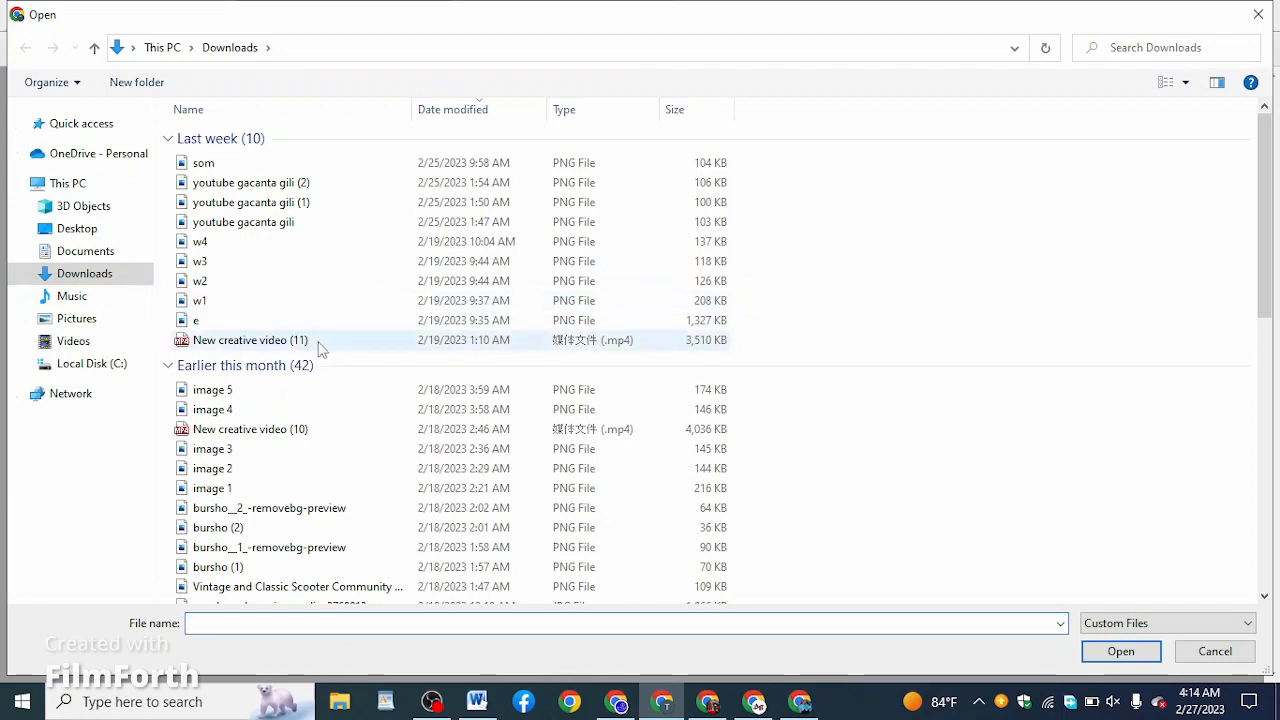
{"action": "left_click", "coordinate": [251, 342]}
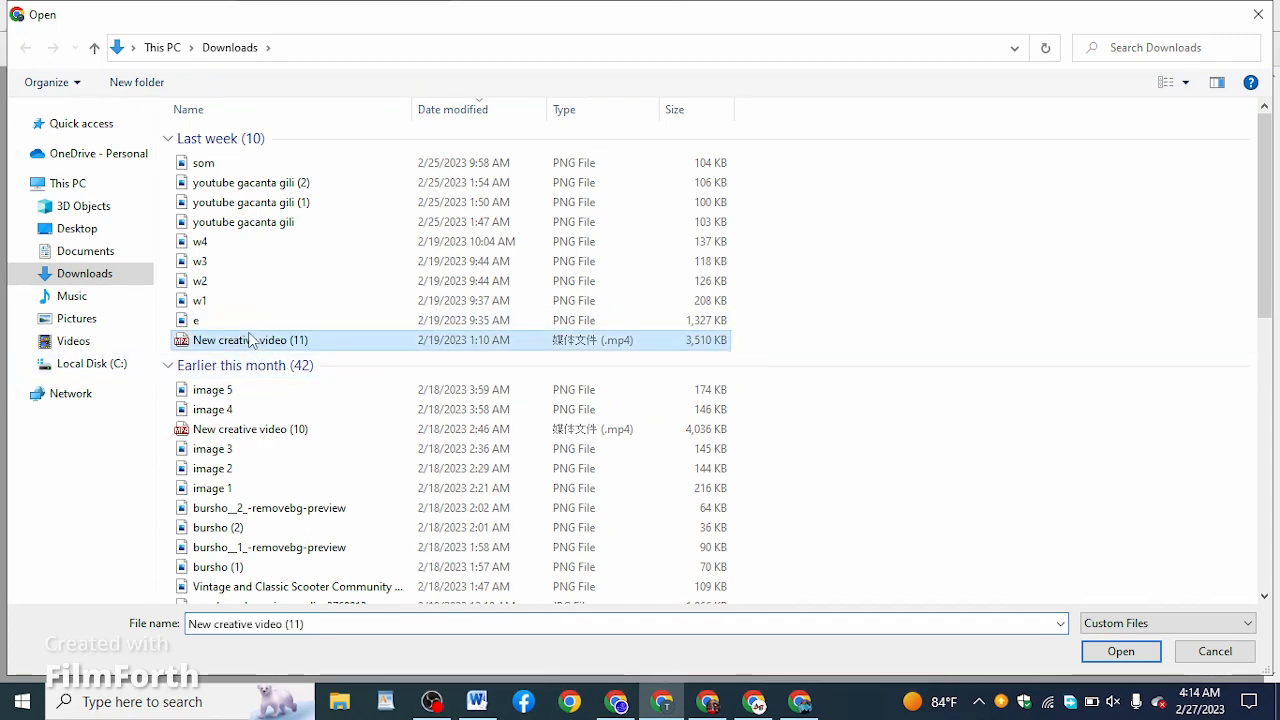
{"action": "double_click", "coordinate": [262, 342]}
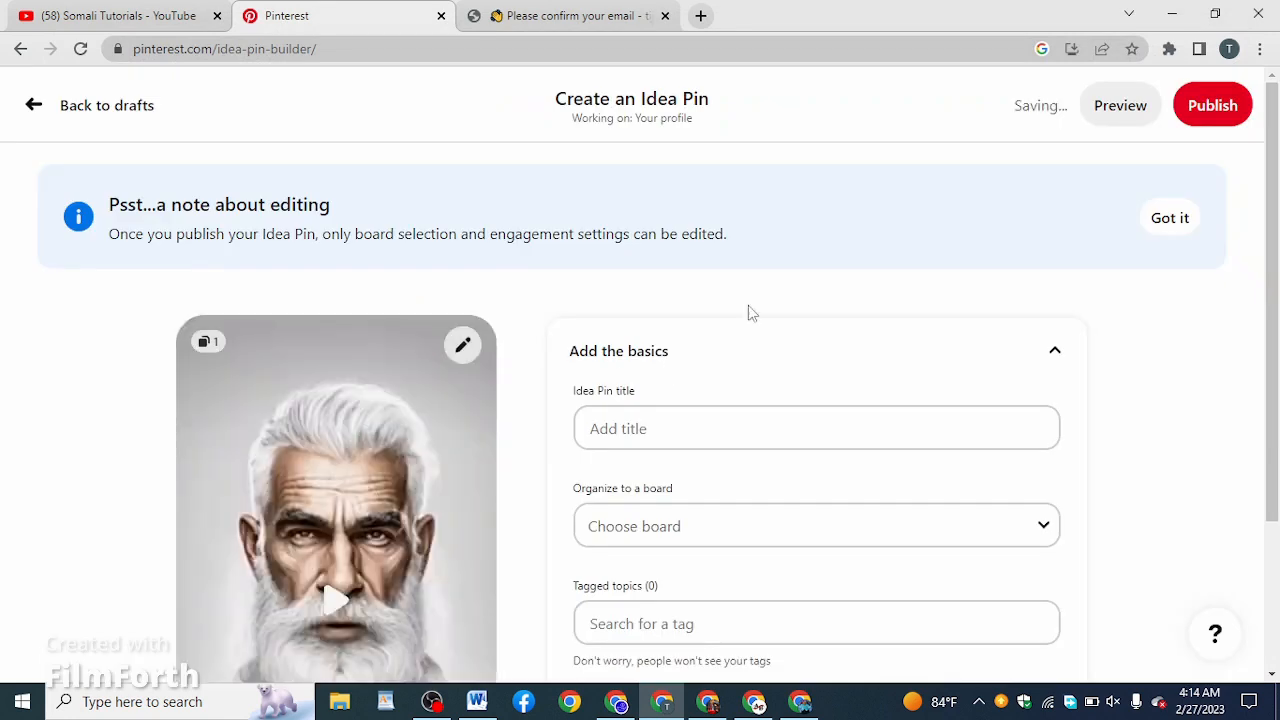
- Examine the Idea Pin's video preview, its basic fields and the available boards without choosing one
{"action": "scroll", "coordinate": [505, 373], "scroll_direction": "down", "scroll_amount": 1}
{"action": "scroll", "coordinate": [505, 373], "scroll_direction": "down", "scroll_amount": 2}
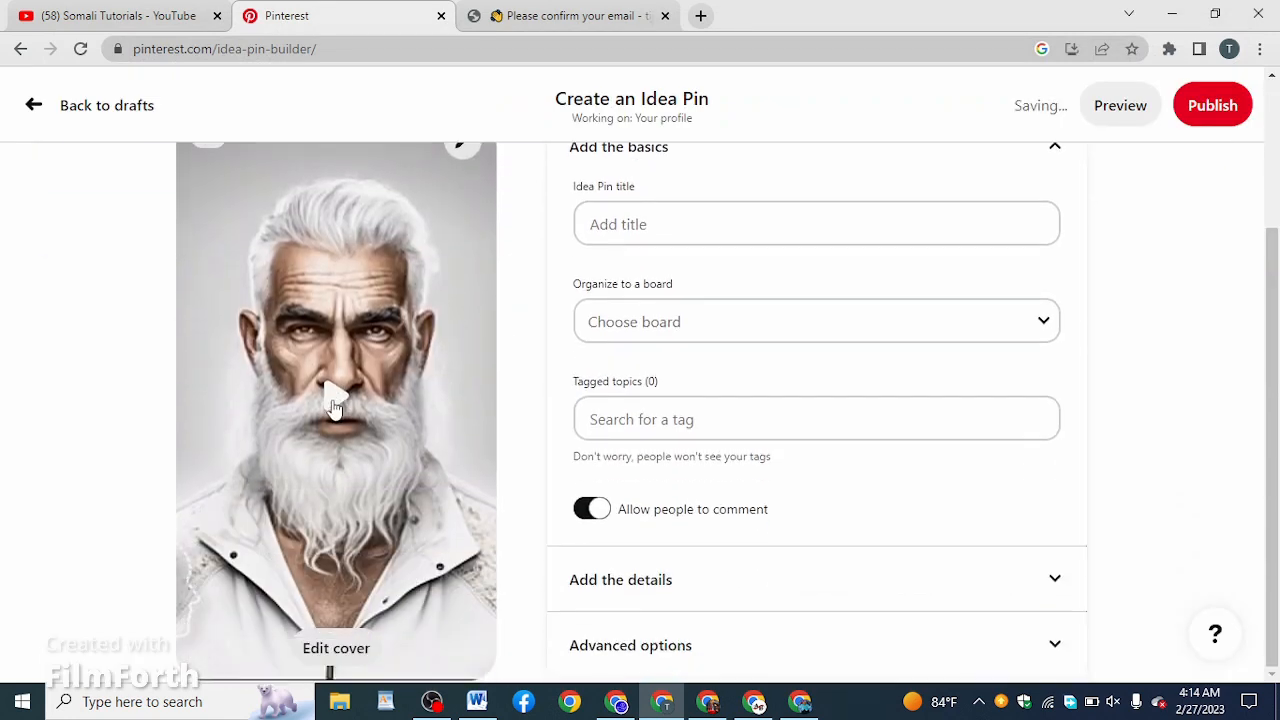
{"action": "left_click", "coordinate": [336, 414]}
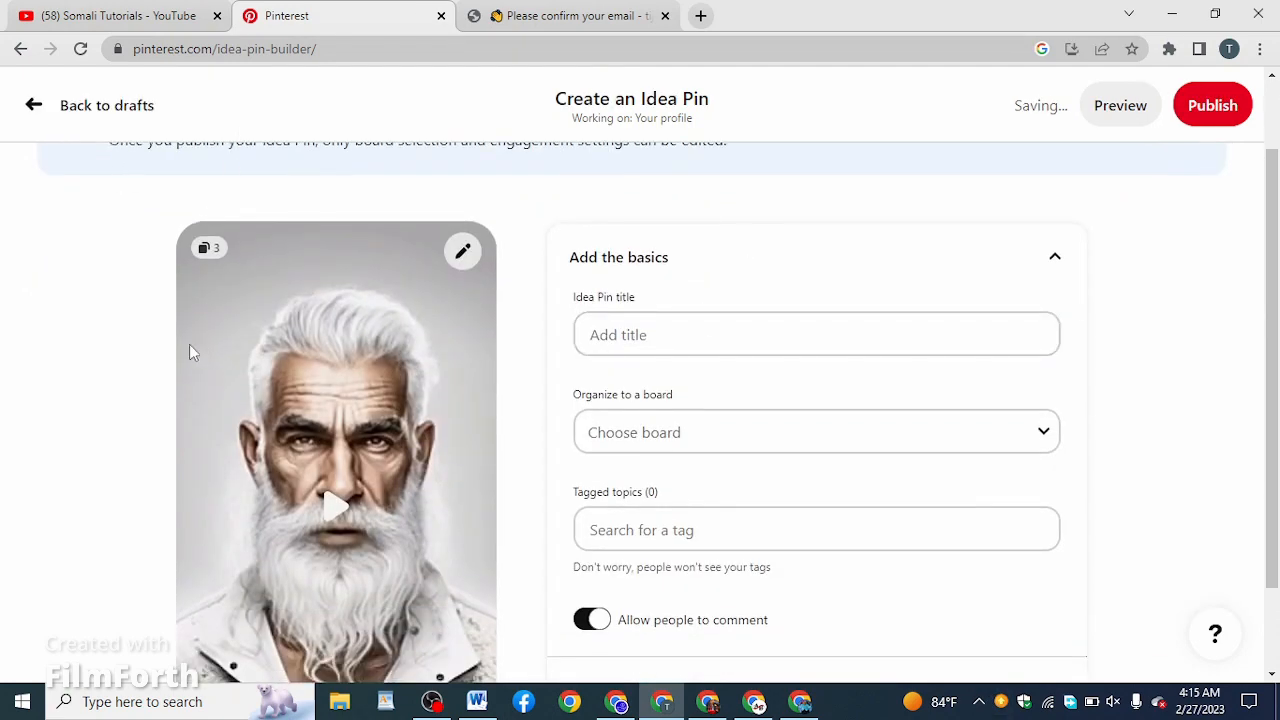
{"action": "scroll", "coordinate": [362, 455], "scroll_direction": "down", "scroll_amount": 1}
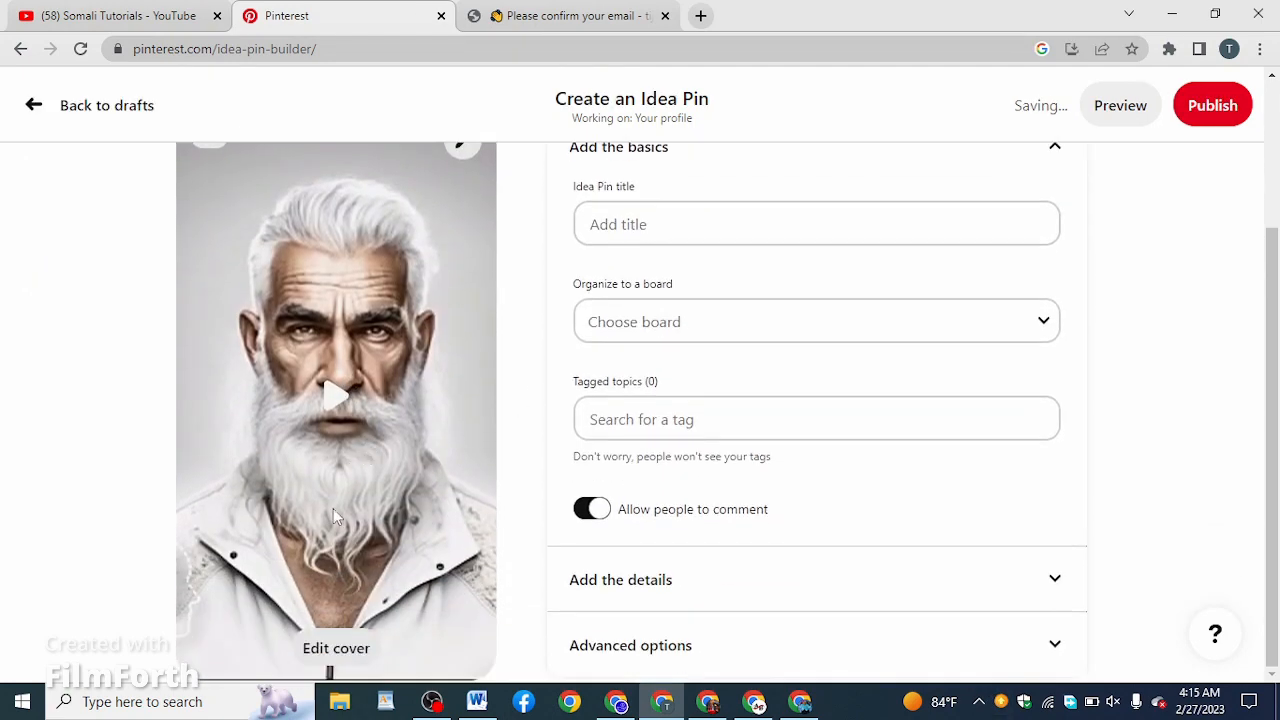
{"action": "scroll", "coordinate": [781, 444], "scroll_direction": "up", "scroll_amount": 2}
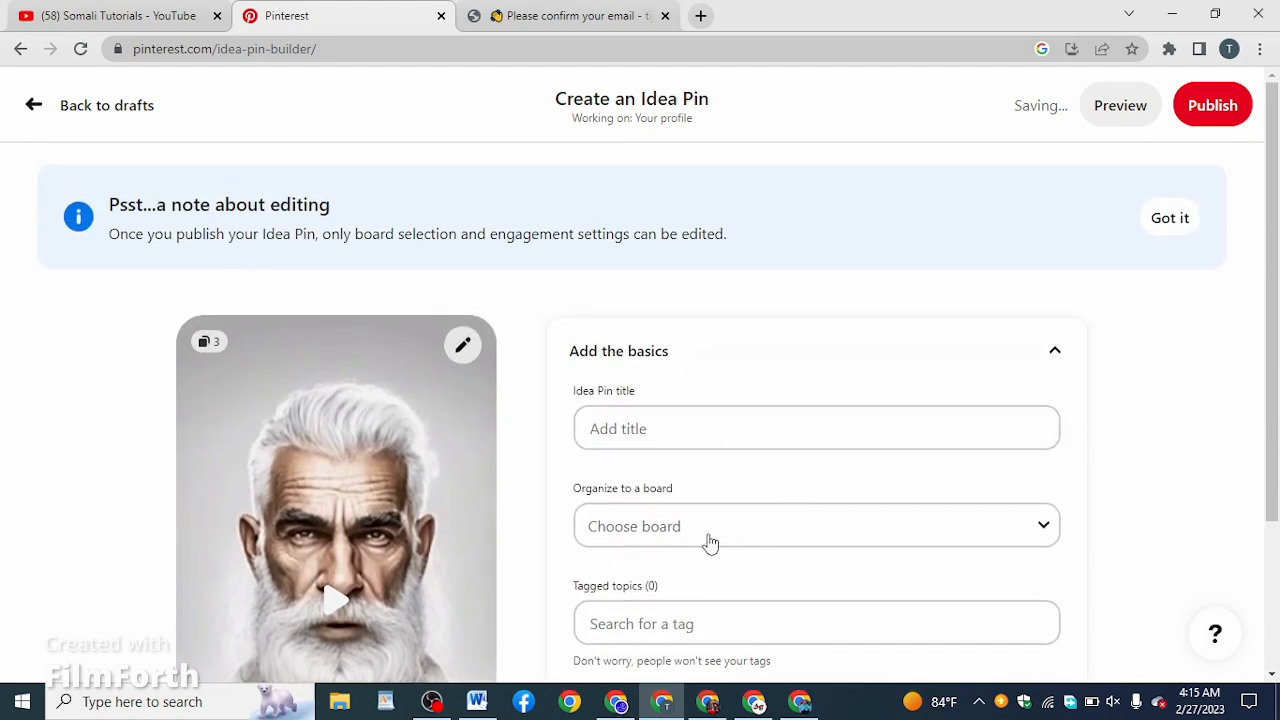
{"action": "left_click", "coordinate": [1046, 536]}
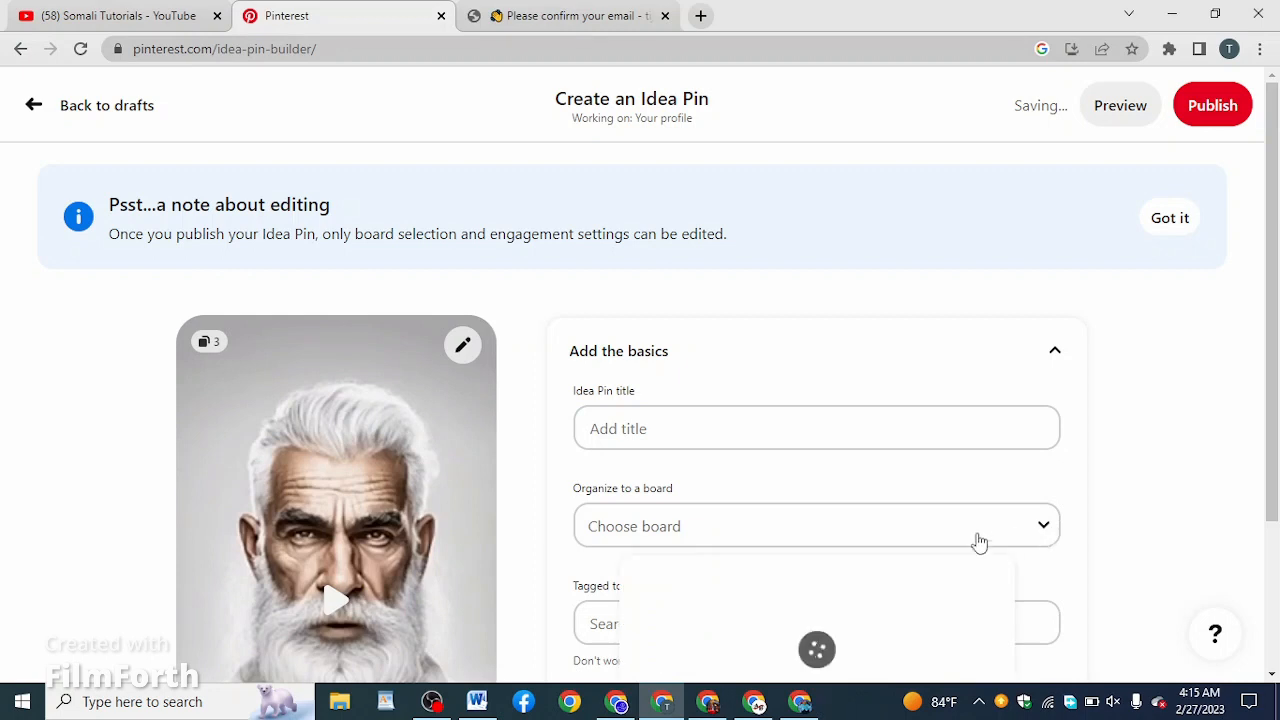
{"action": "scroll", "coordinate": [943, 503], "scroll_direction": "down", "scroll_amount": 2}
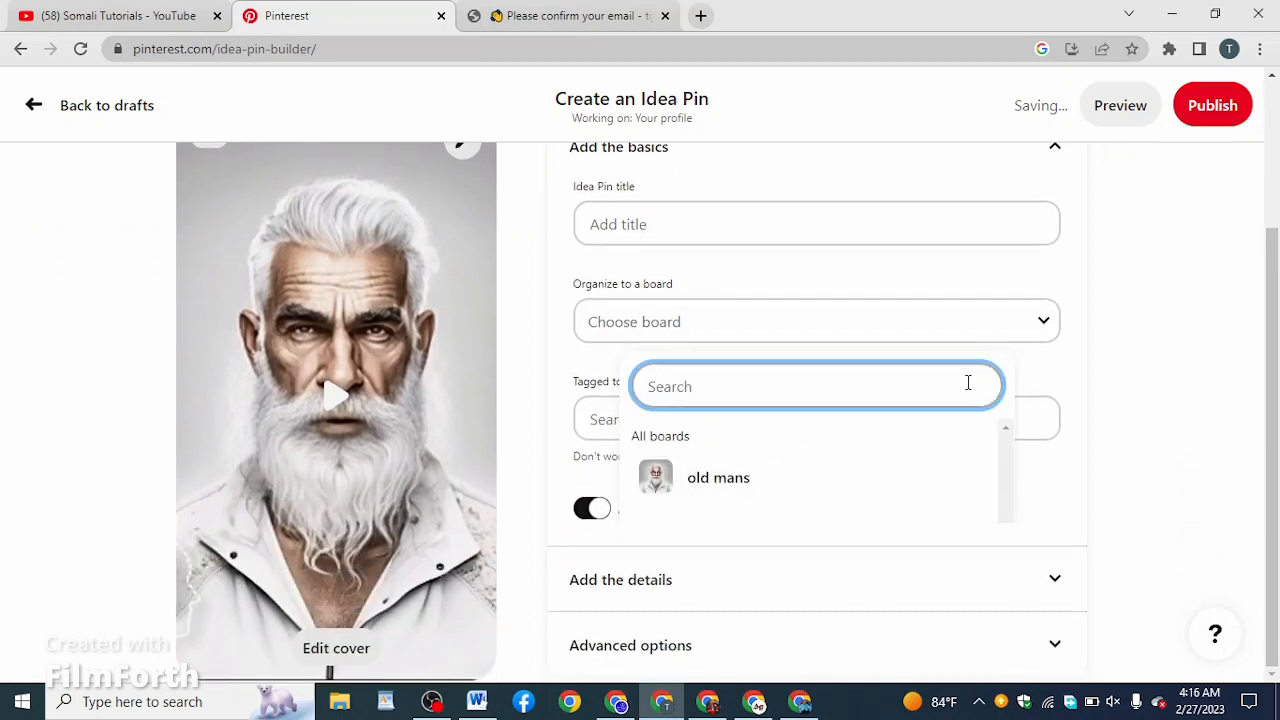
{"action": "left_click", "coordinate": [1058, 359]}
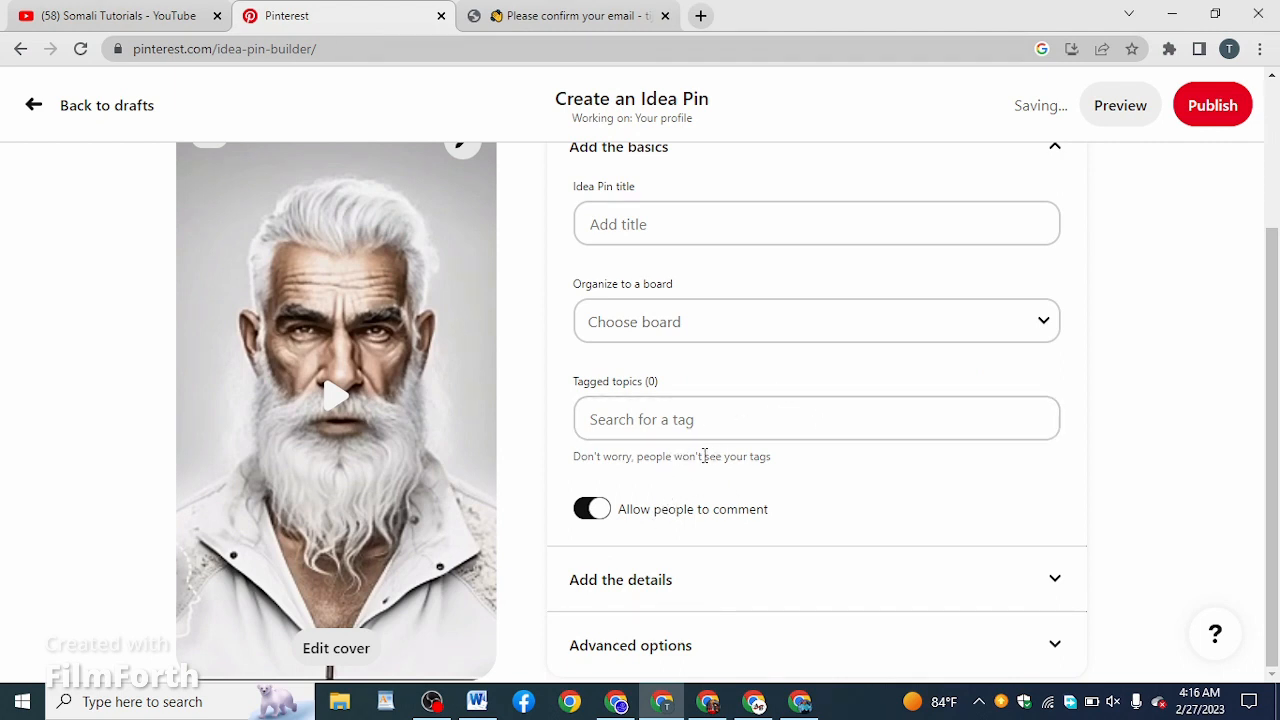
{"action": "scroll", "coordinate": [721, 427], "scroll_direction": "up", "scroll_amount": 1}
{"action": "scroll", "coordinate": [722, 432], "scroll_direction": "down", "scroll_amount": 1}
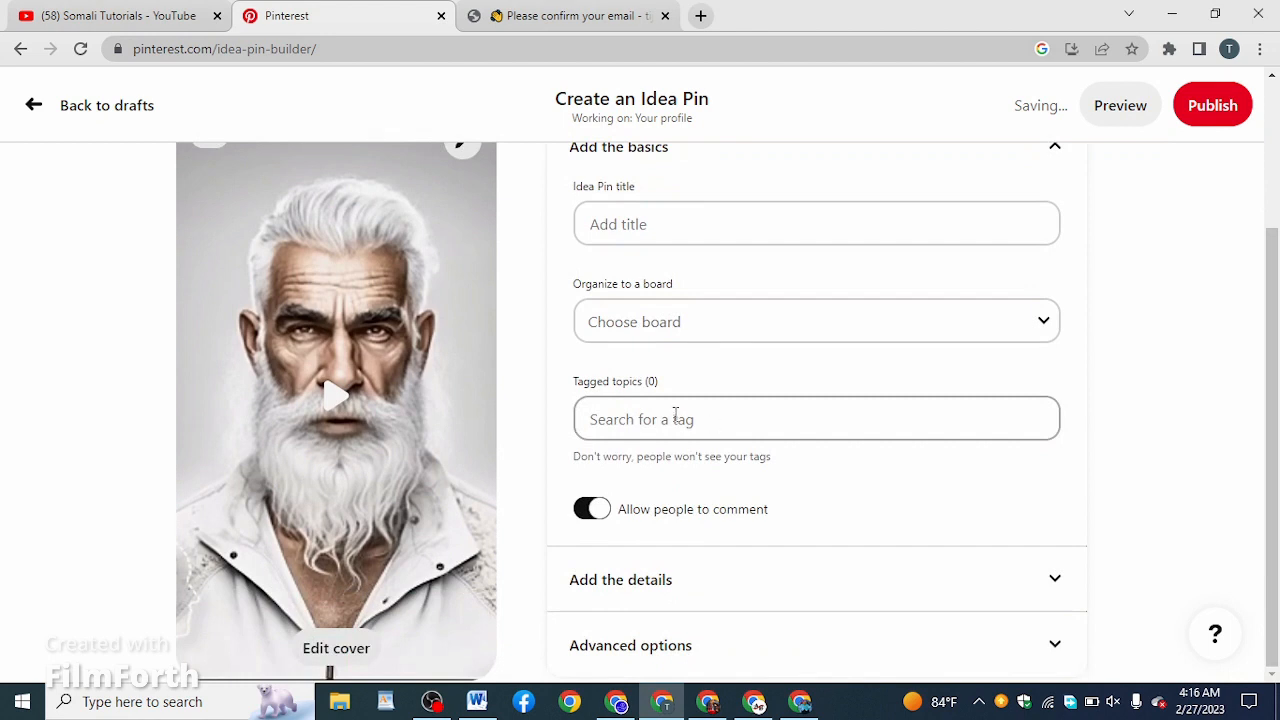
{"action": "scroll", "coordinate": [676, 418], "scroll_direction": "up", "scroll_amount": 2}
- Title the Idea Pin "old man" and assign it to the board old mans
{"action": "left_click", "coordinate": [618, 403]}
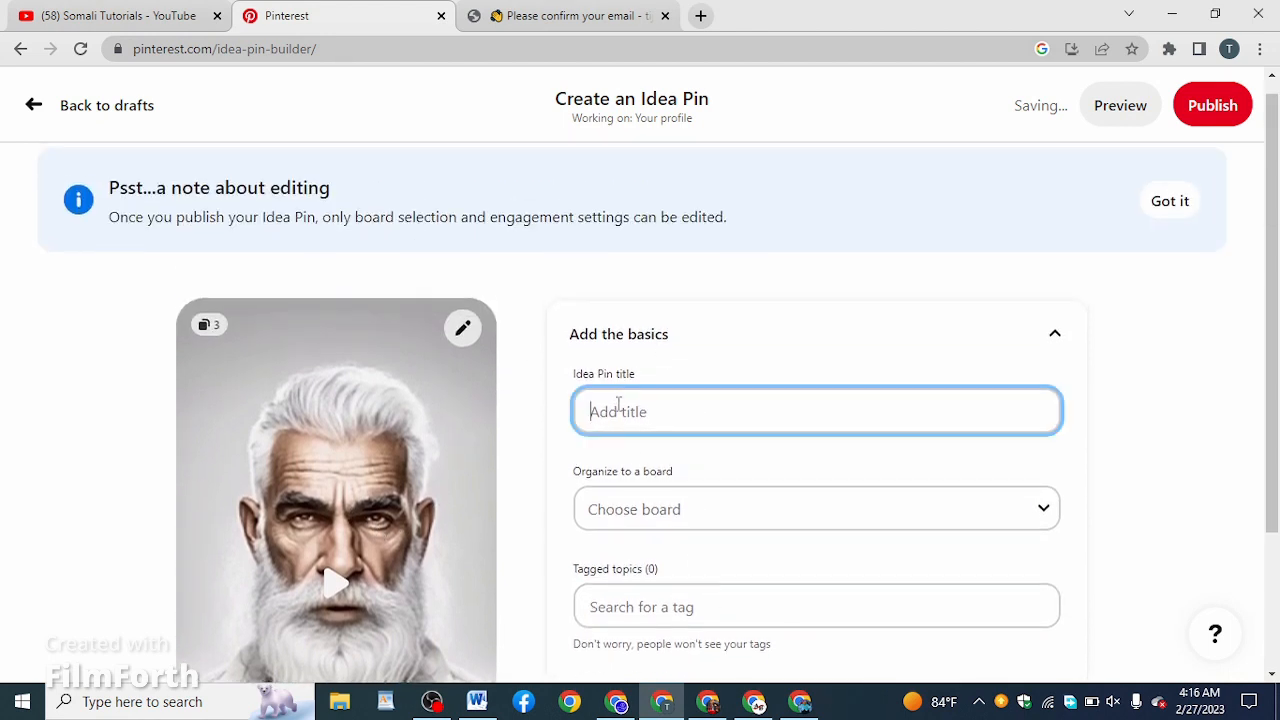
{"action": "type", "text": "old"}
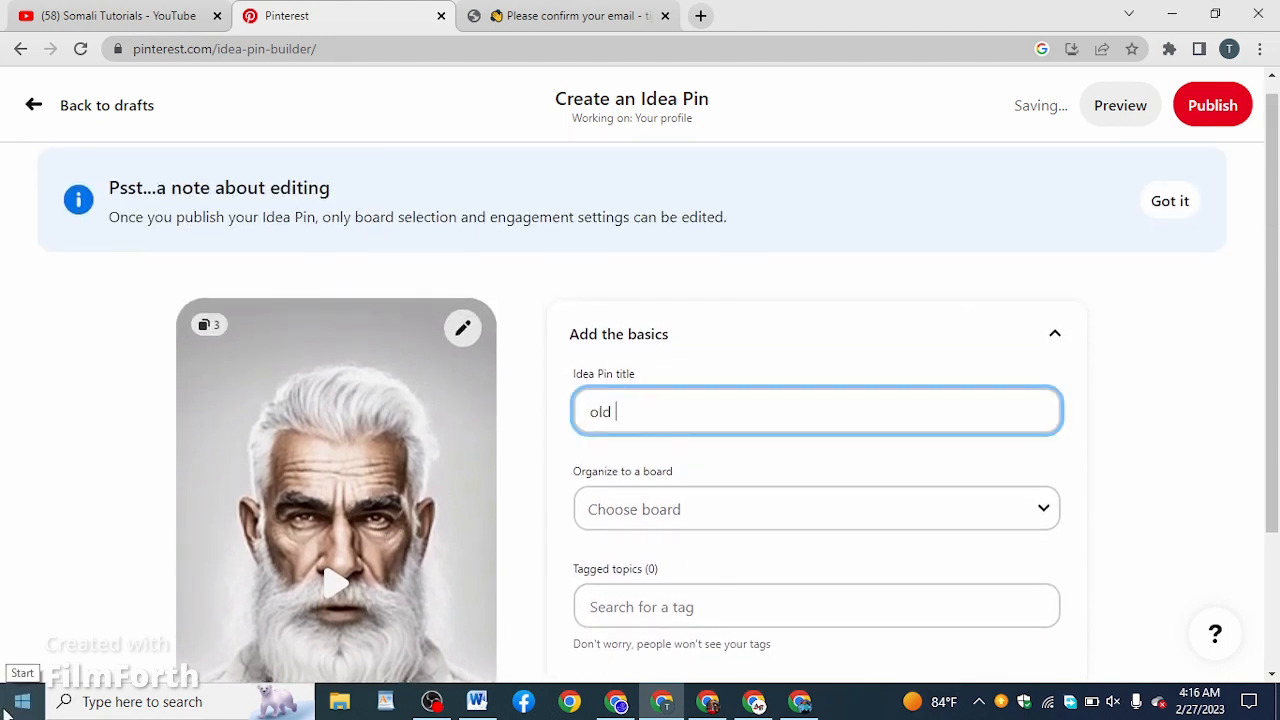
{"action": "type", "text": " man"}
{"action": "left_click", "coordinate": [617, 508]}
{"action": "scroll", "coordinate": [735, 618], "scroll_direction": "down", "scroll_amount": 2}
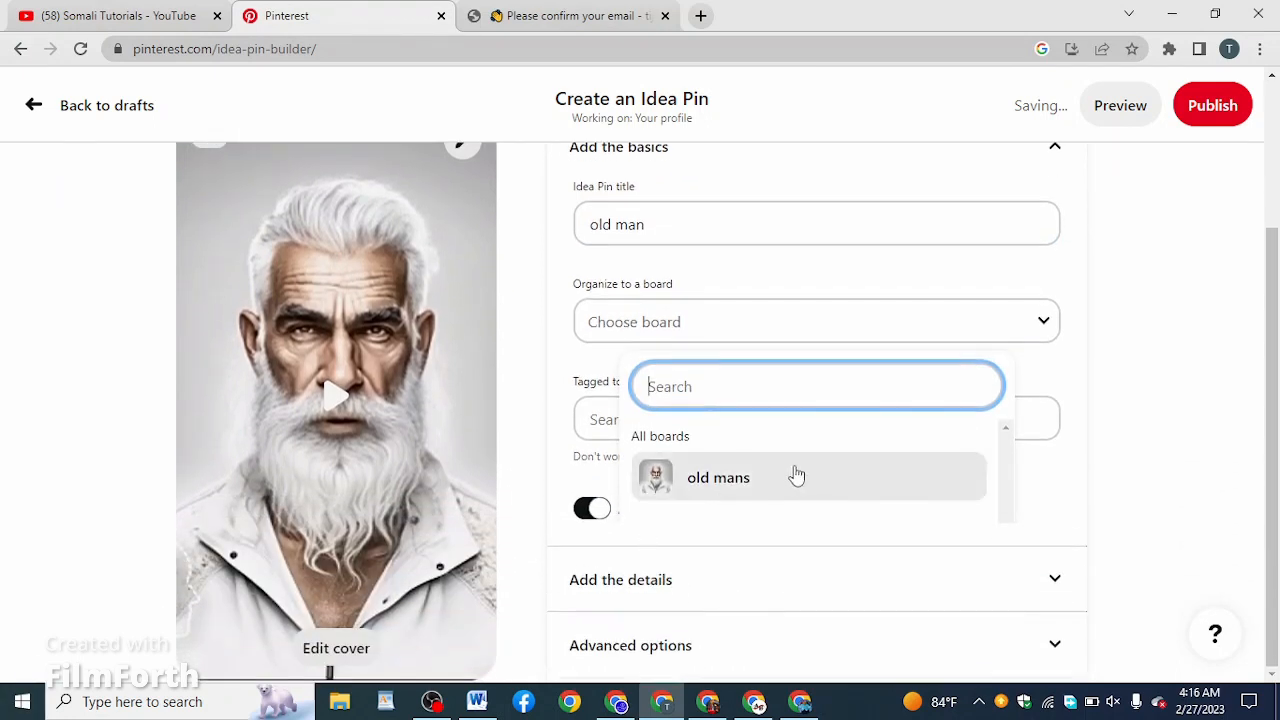
{"action": "left_click", "coordinate": [760, 484]}
- Enter #intro in the tagged topics search and publish the Idea Pin
{"action": "left_click", "coordinate": [652, 412]}
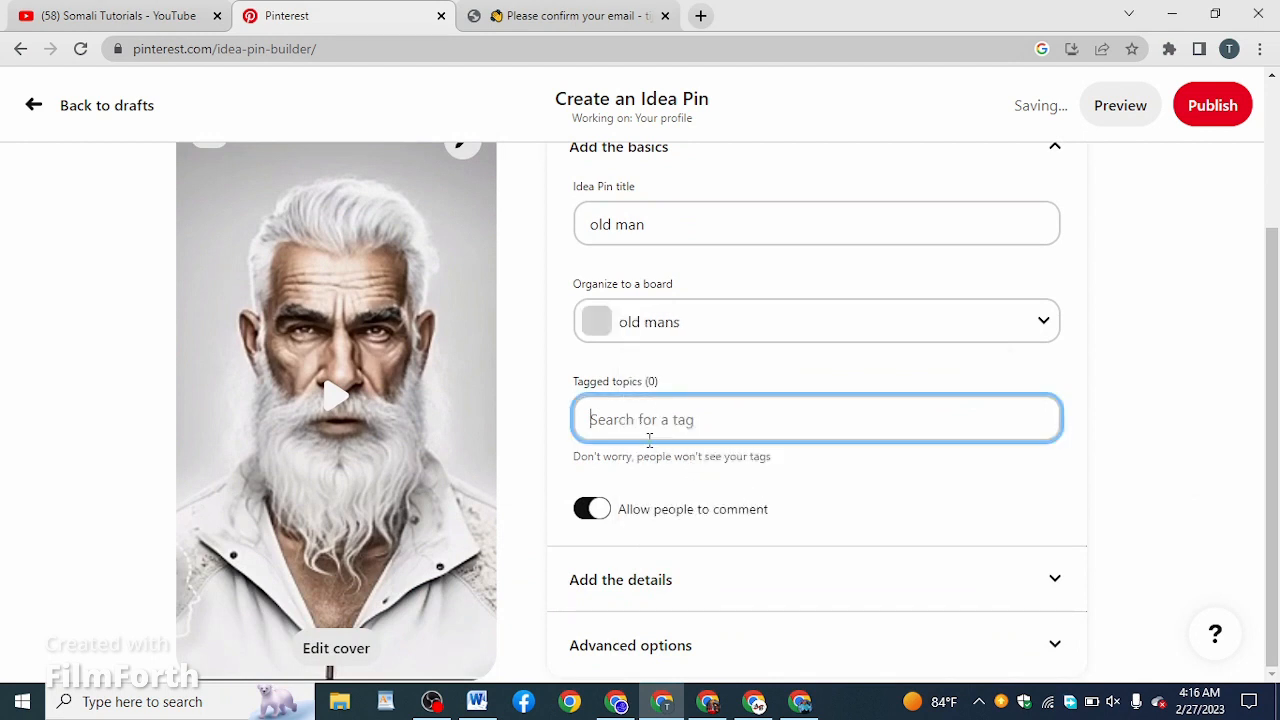
{"action": "type", "text": "#i"}
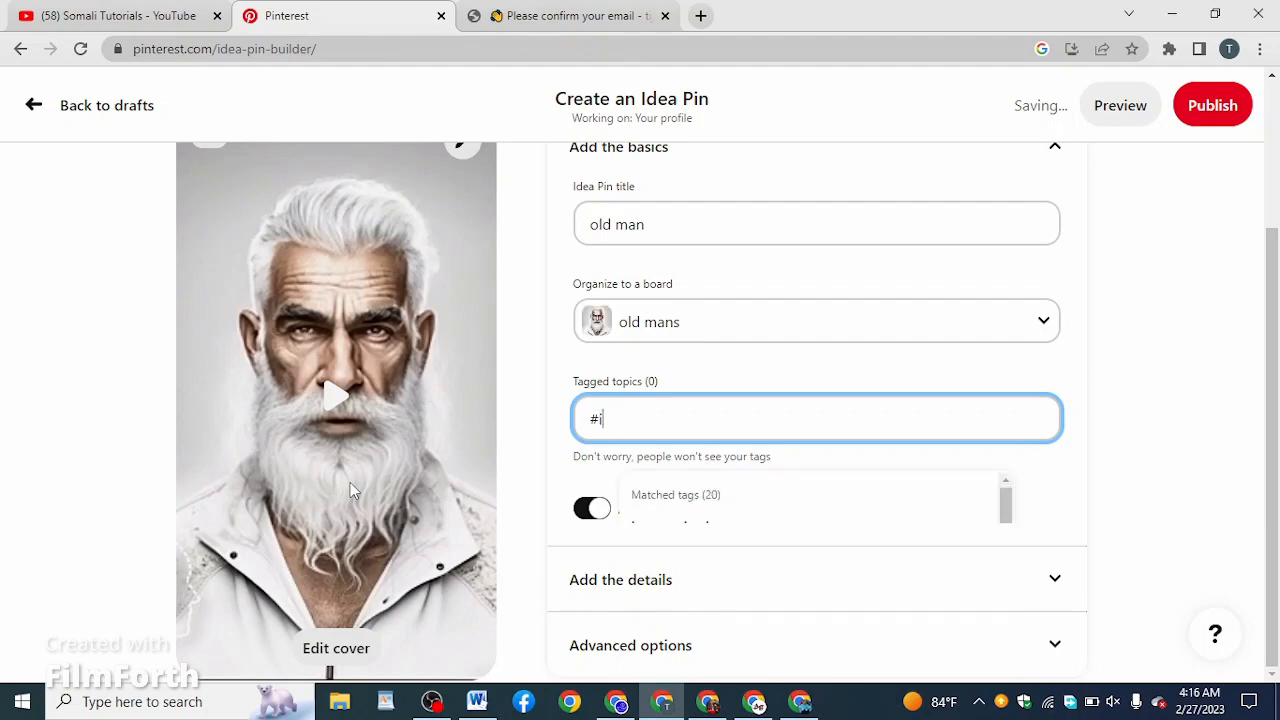
{"action": "type", "text": "mntro"}
{"action": "left_click", "coordinate": [789, 400]}
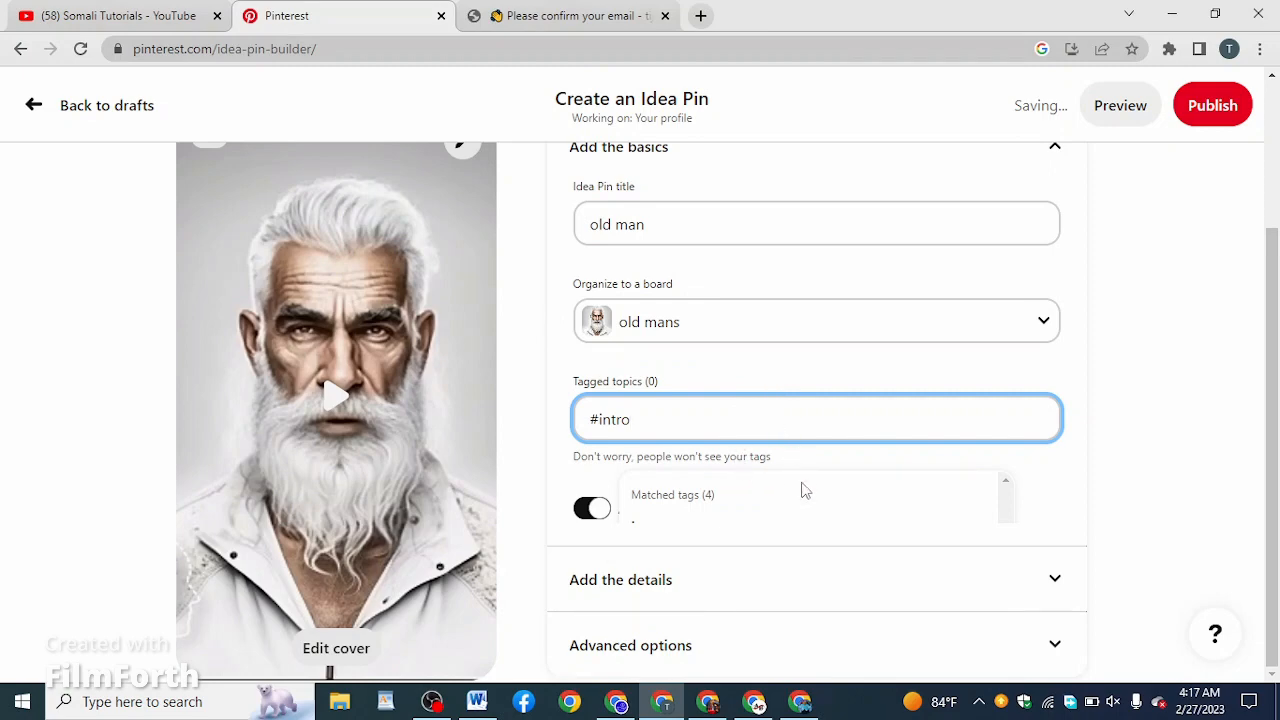
{"action": "scroll", "coordinate": [752, 447], "scroll_direction": "up", "scroll_amount": 2}
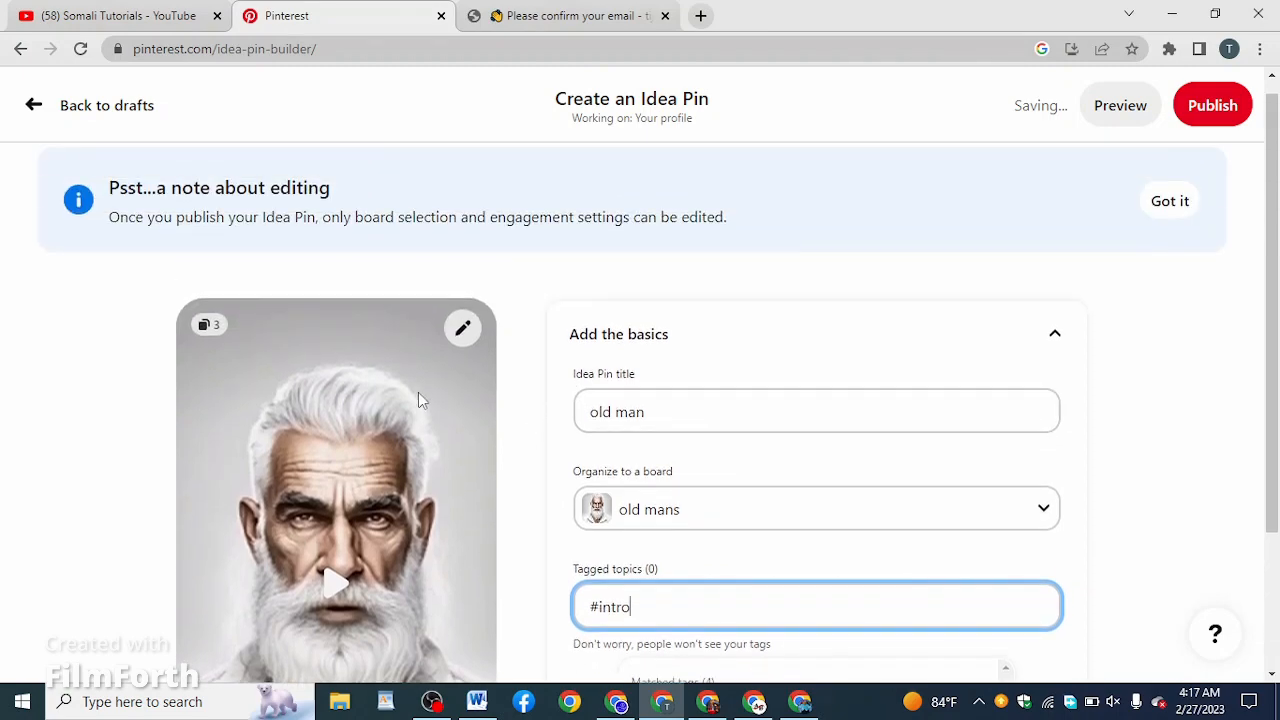
{"action": "scroll", "coordinate": [508, 471], "scroll_direction": "down", "scroll_amount": 2}
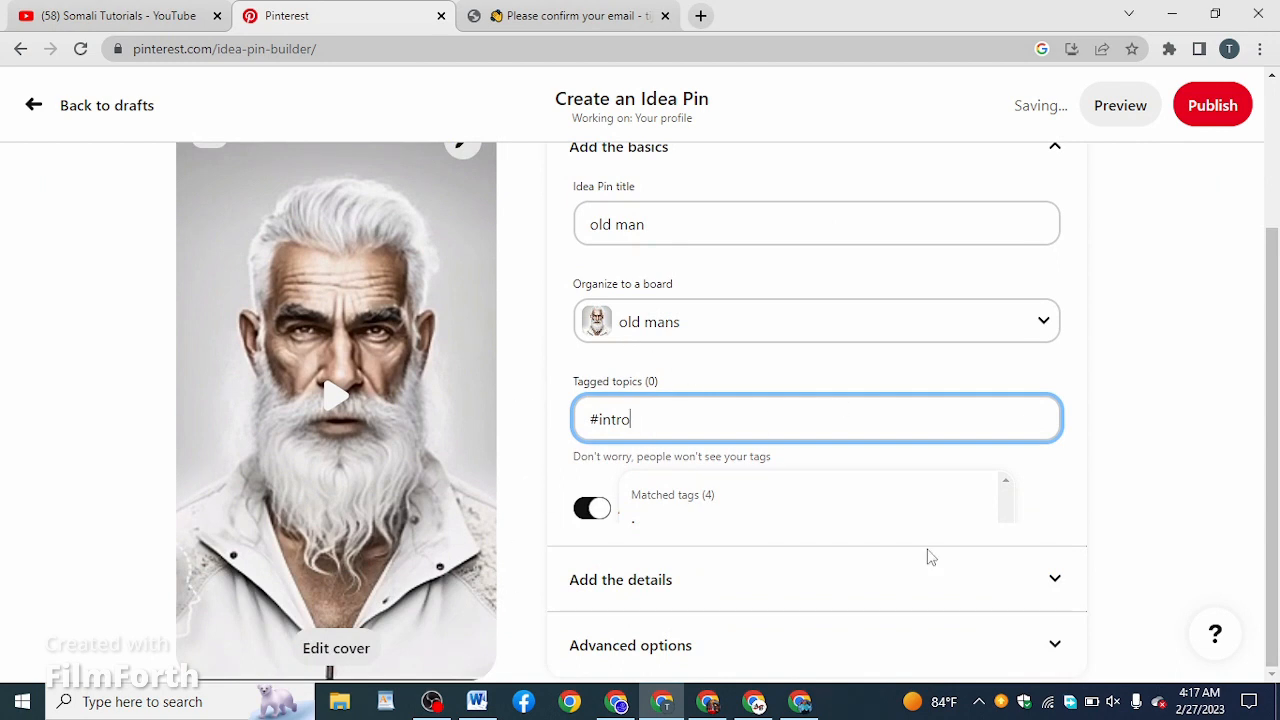
{"action": "left_click", "coordinate": [1212, 105]}
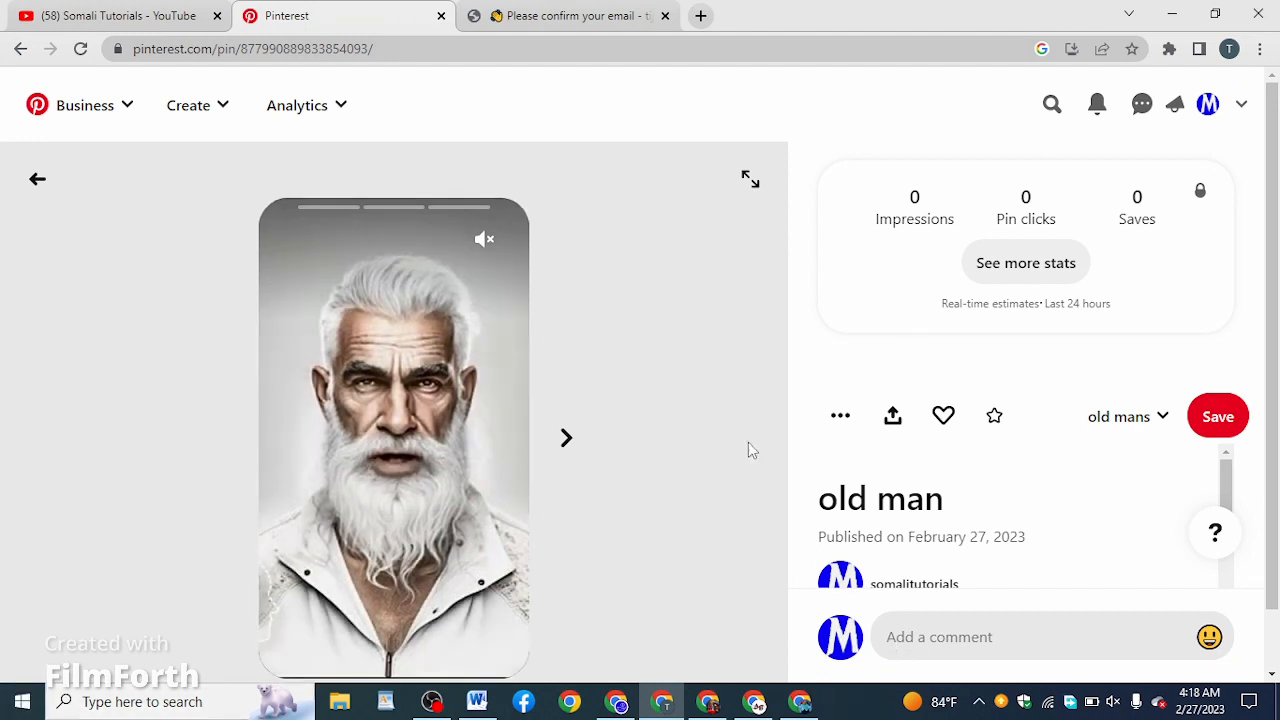
- Review the published Idea Pin's page and go back to the home feed
{"action": "scroll", "coordinate": [740, 493], "scroll_direction": "down", "scroll_amount": 1}
{"action": "scroll", "coordinate": [1158, 490], "scroll_direction": "up", "scroll_amount": 1}
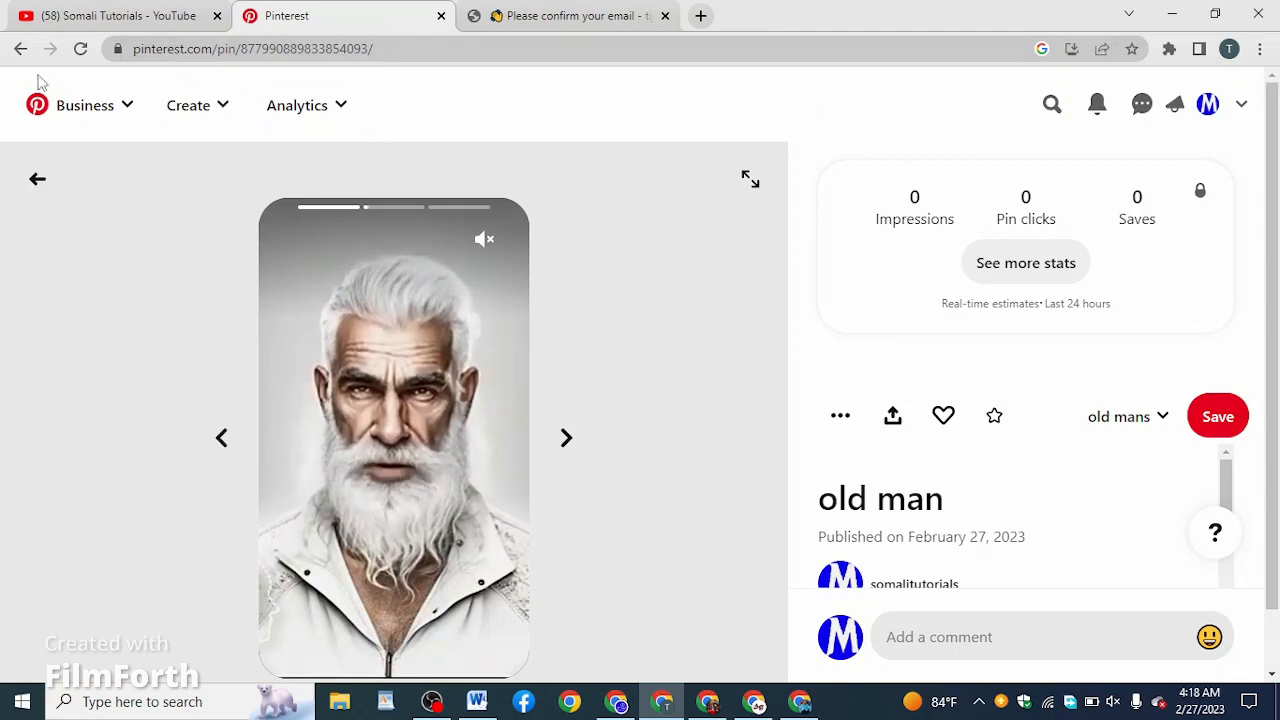
{"action": "left_click", "coordinate": [37, 178]}
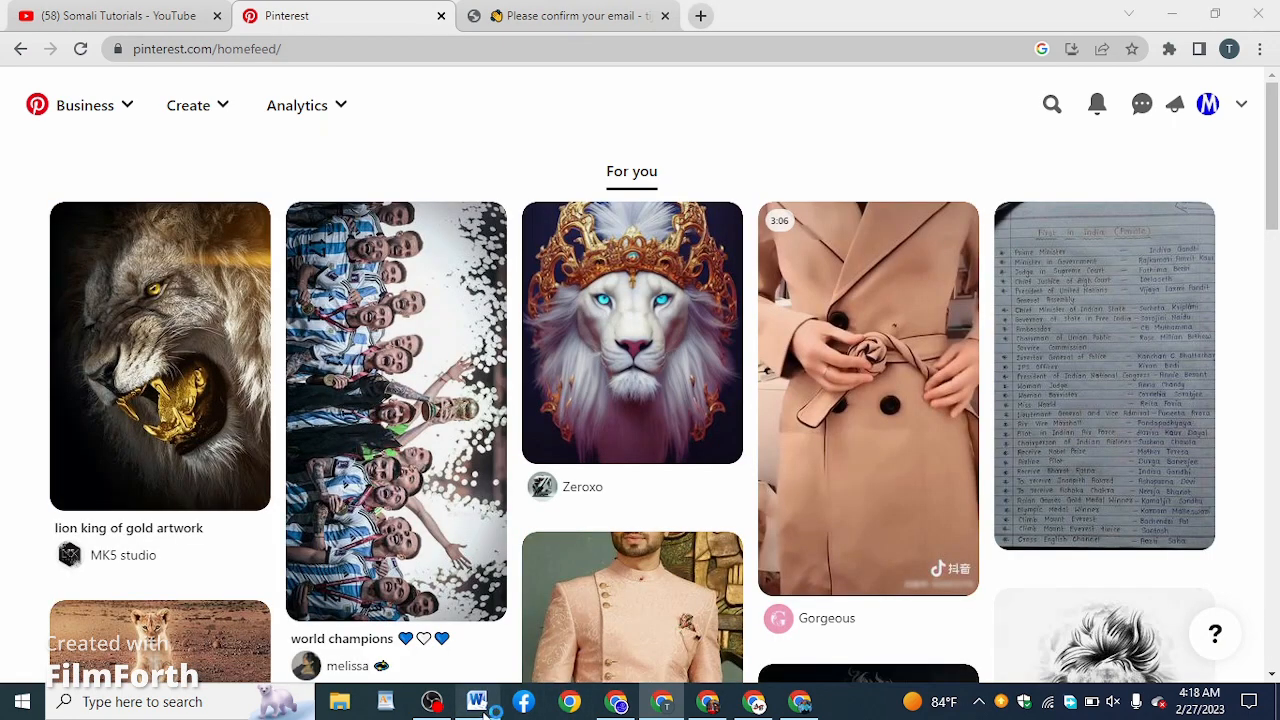
- Switch to Word to read the list of Pinterest tutorial topics and return to Pinterest in the browser
{"action": "left_click", "coordinate": [478, 702]}
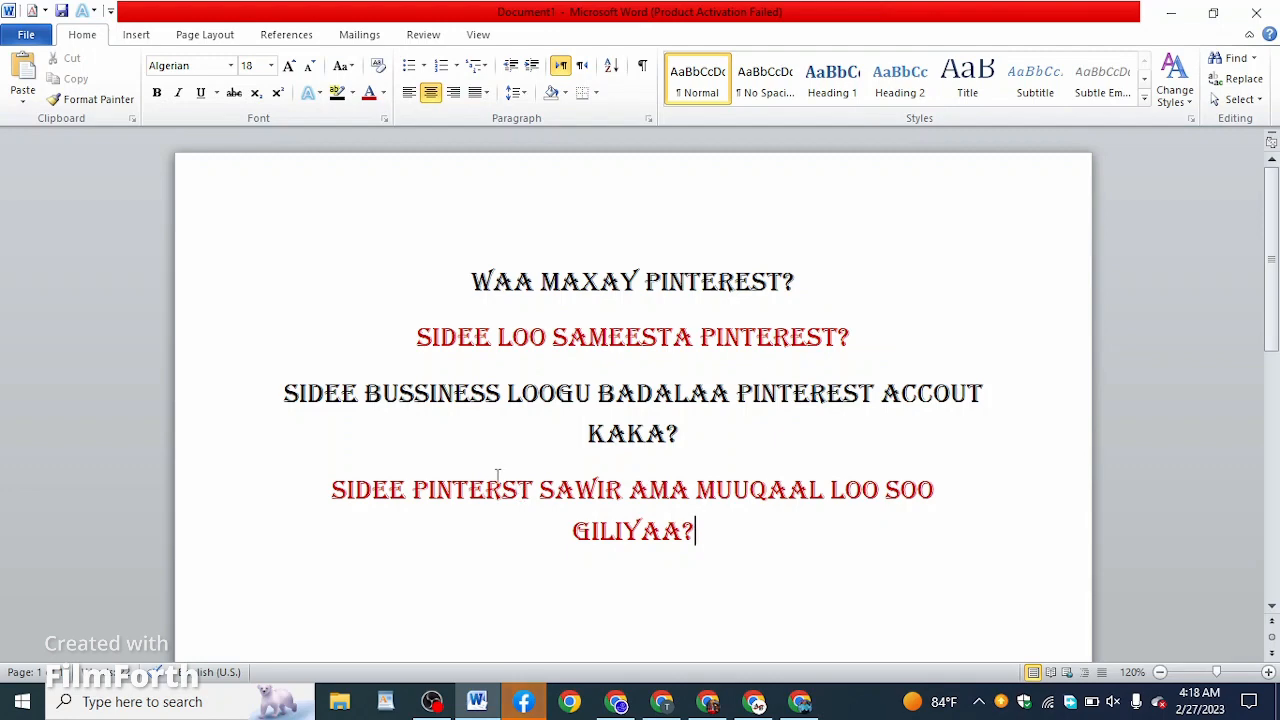
{"action": "left_click", "coordinate": [660, 703]}
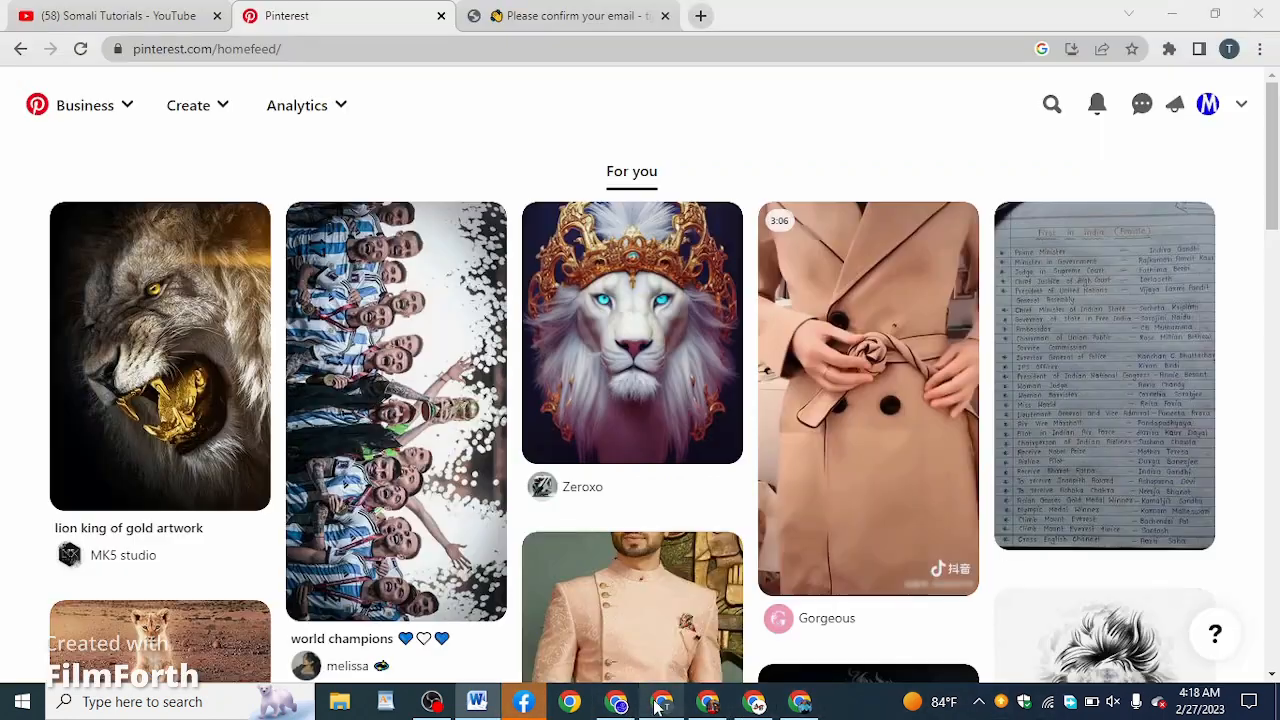
- Confirm the account's email address from Pinterest's confirmation message in Gmail
{"action": "left_click", "coordinate": [594, 18]}
{"action": "left_click", "coordinate": [710, 478]}
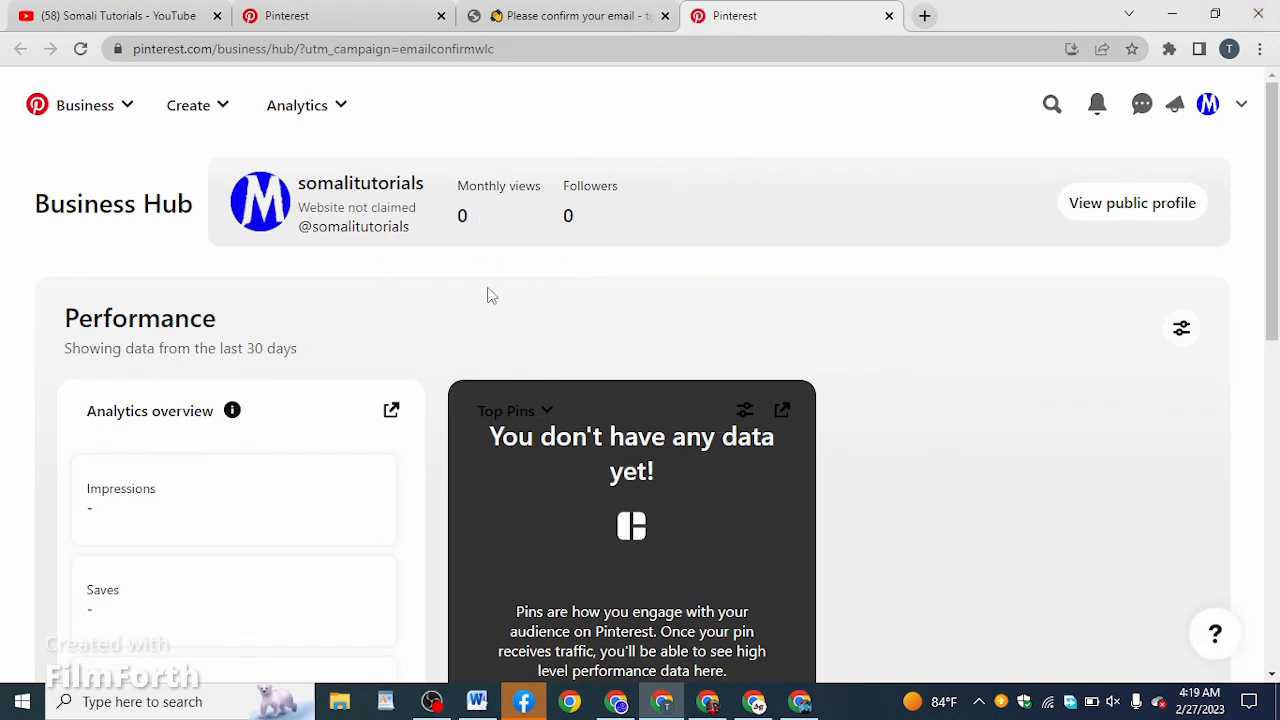
- View the Analytics overview from the Business Hub and switch back to the confirmation message in Gmail
{"action": "left_click", "coordinate": [327, 117]}
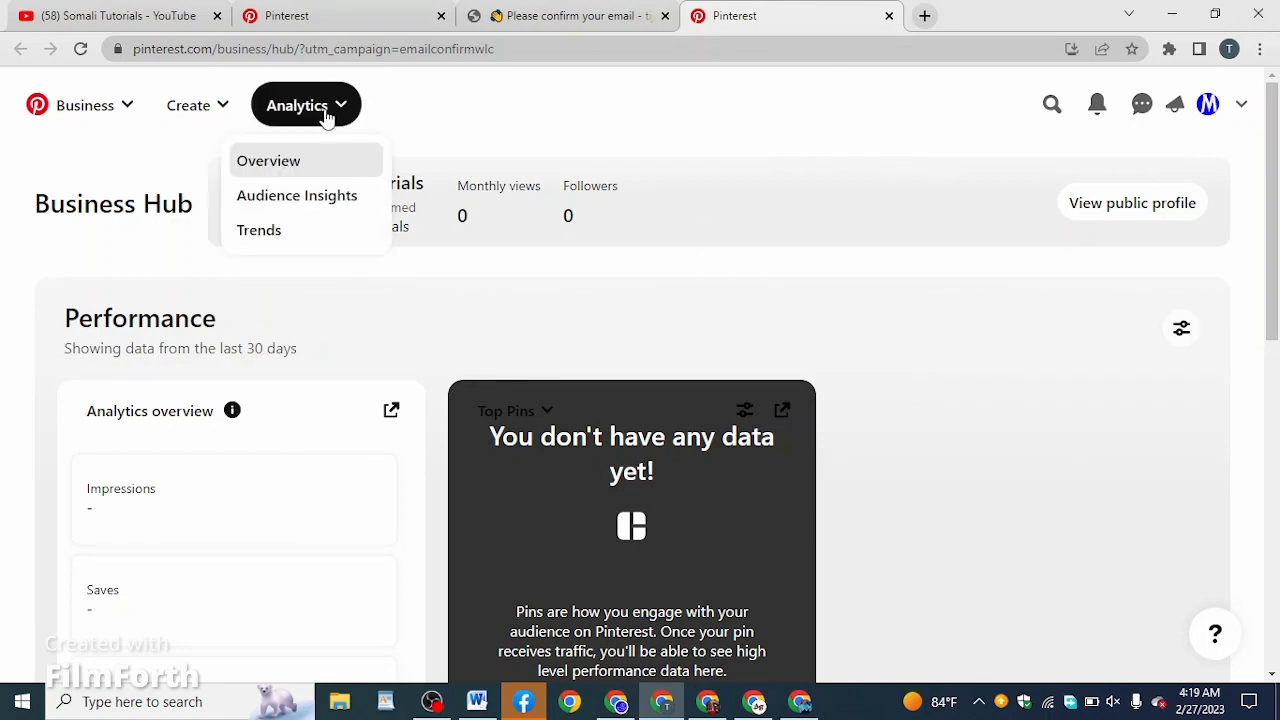
{"action": "left_click", "coordinate": [317, 167]}
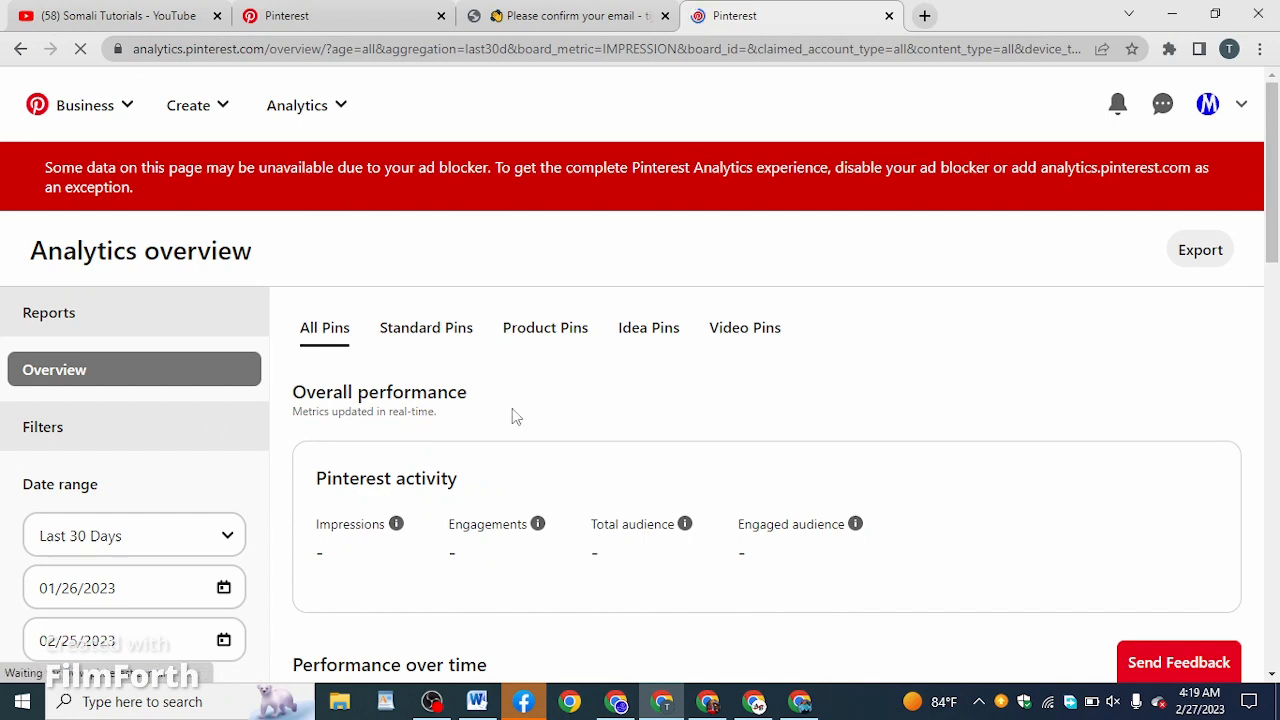
{"action": "left_click", "coordinate": [530, 15]}
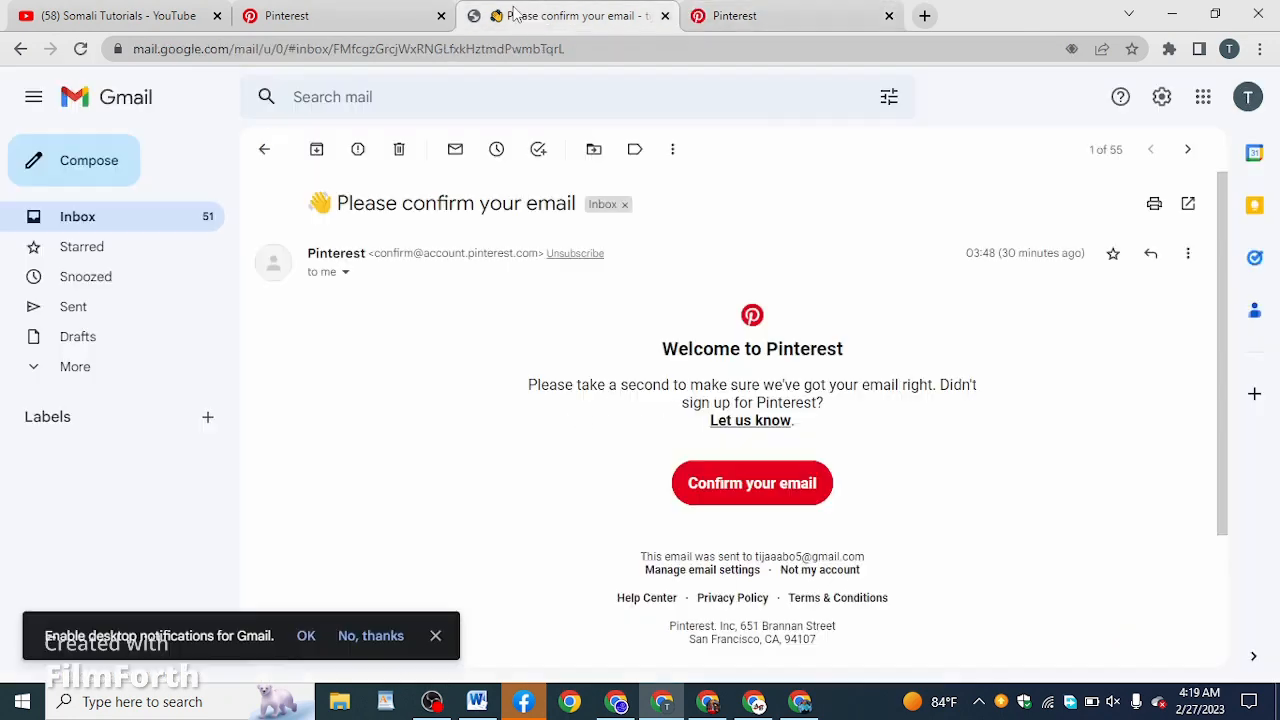
- Switch to the other Chrome profile's window, search Google for pinterest and open the Pinterest website from the results
{"action": "left_click", "coordinate": [346, 14]}
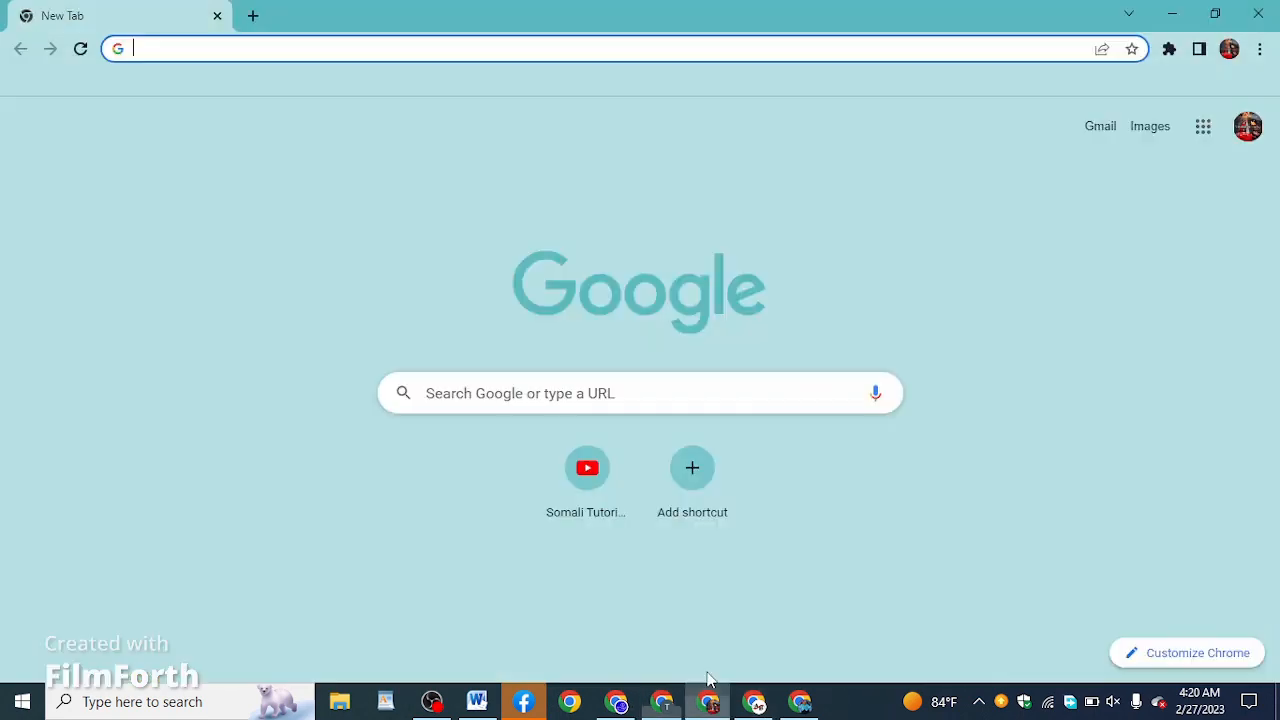
{"action": "left_click", "coordinate": [708, 701]}
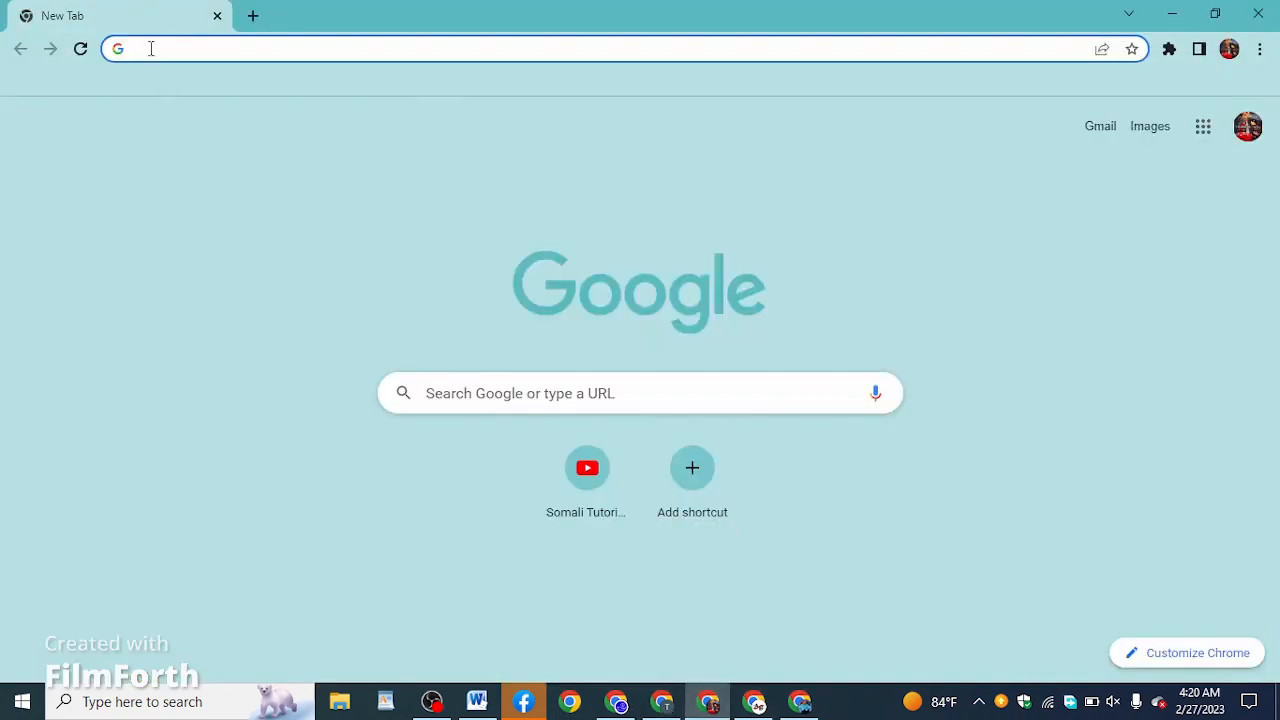
{"action": "left_click", "coordinate": [152, 48]}
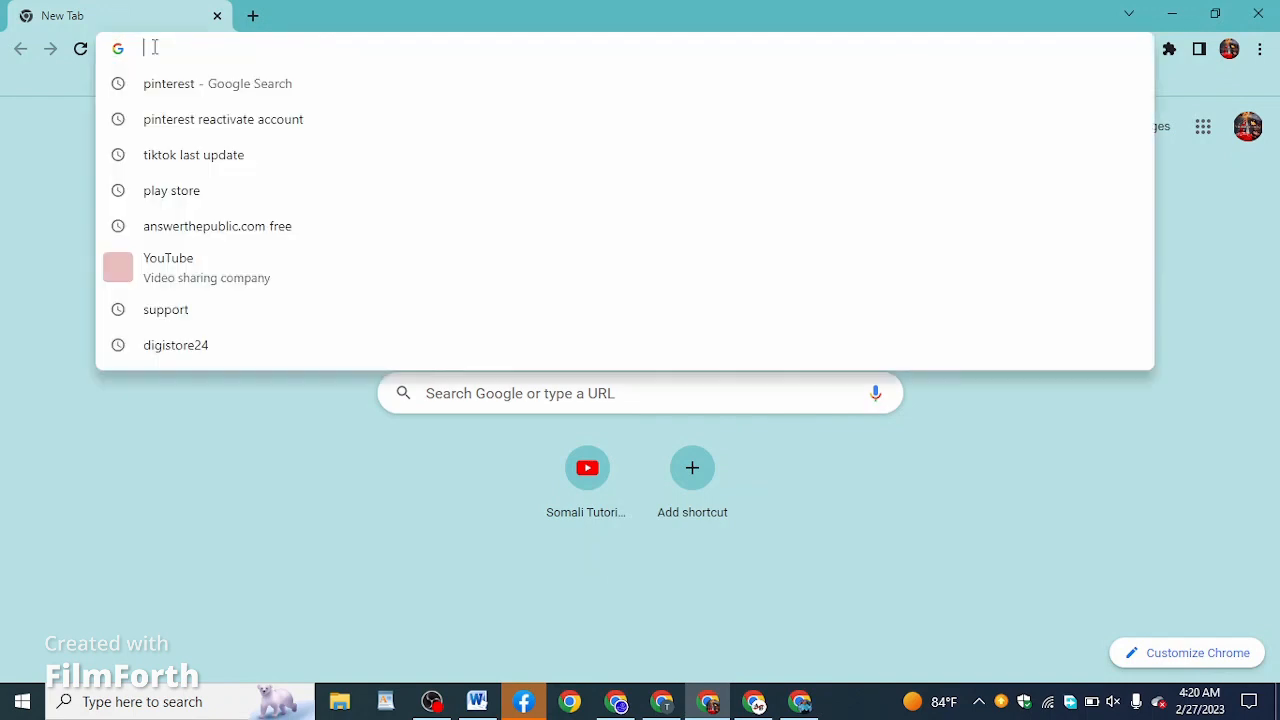
{"action": "left_click", "coordinate": [225, 96]}
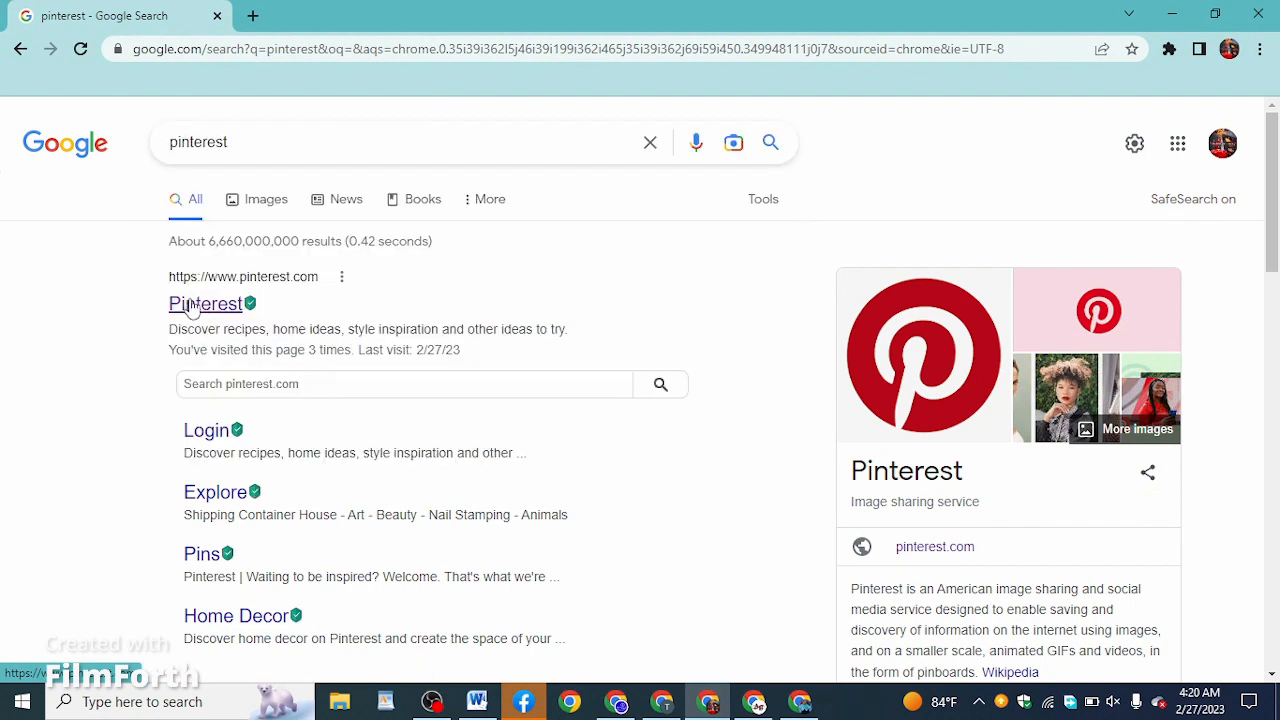
{"action": "left_click", "coordinate": [208, 305]}
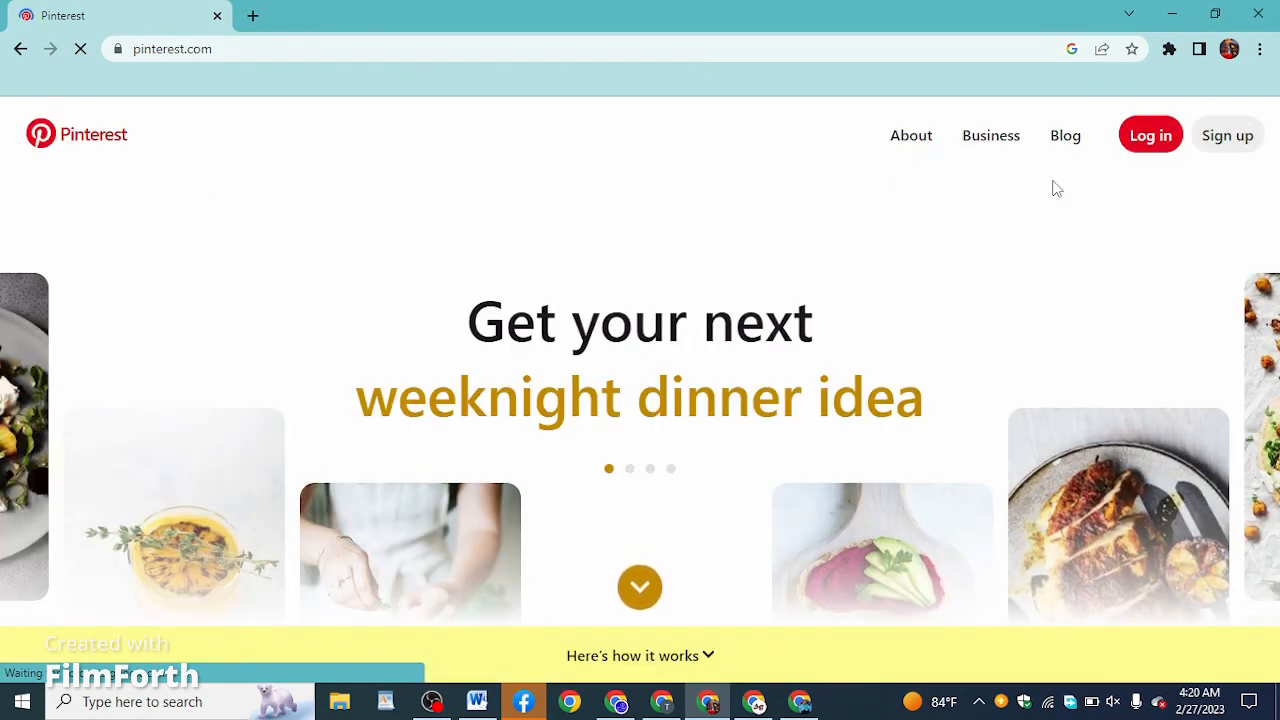
- Try to log in to Pinterest with the Google account offered for this browser profile
{"action": "left_click", "coordinate": [1146, 140]}
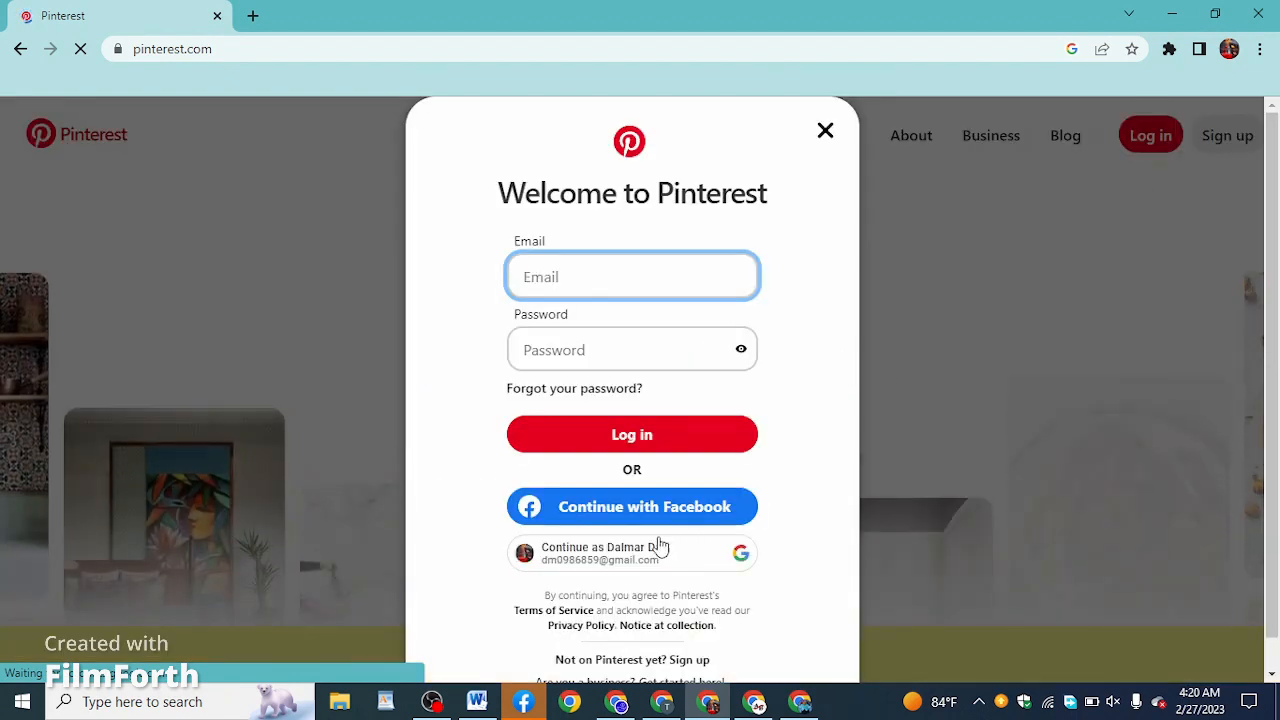
{"action": "left_click", "coordinate": [577, 562]}
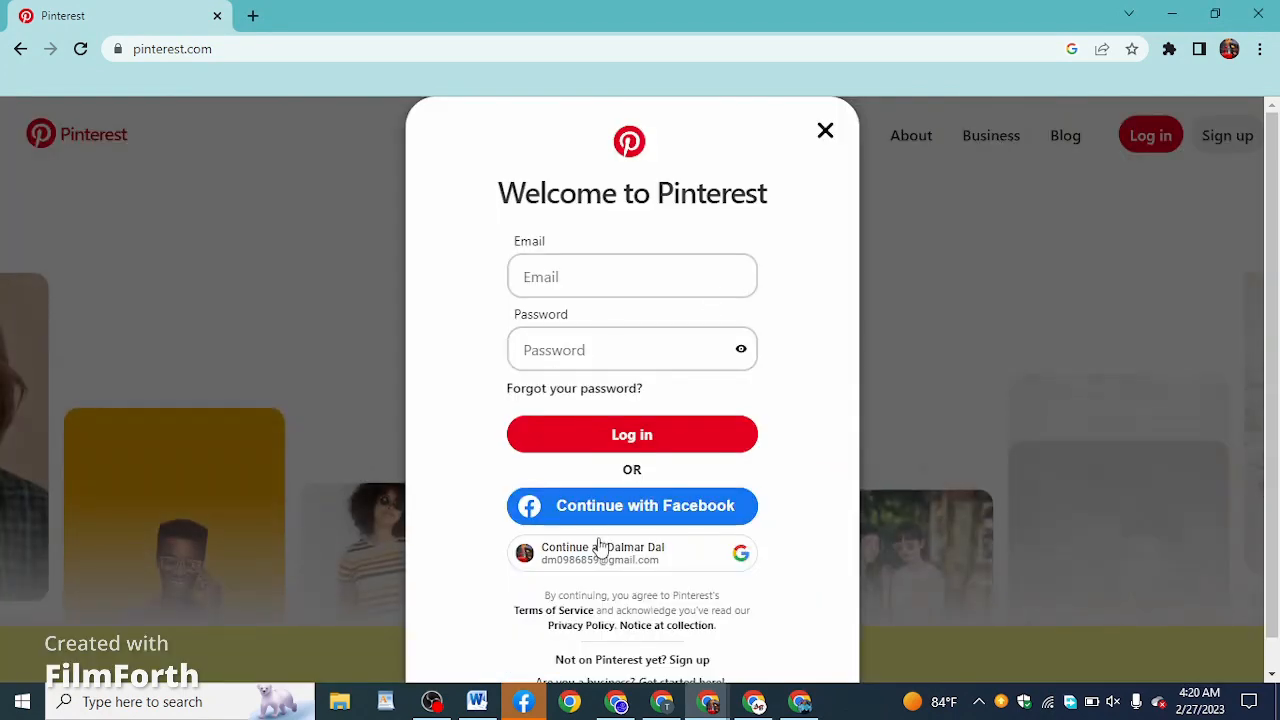
{"action": "left_click", "coordinate": [601, 553]}
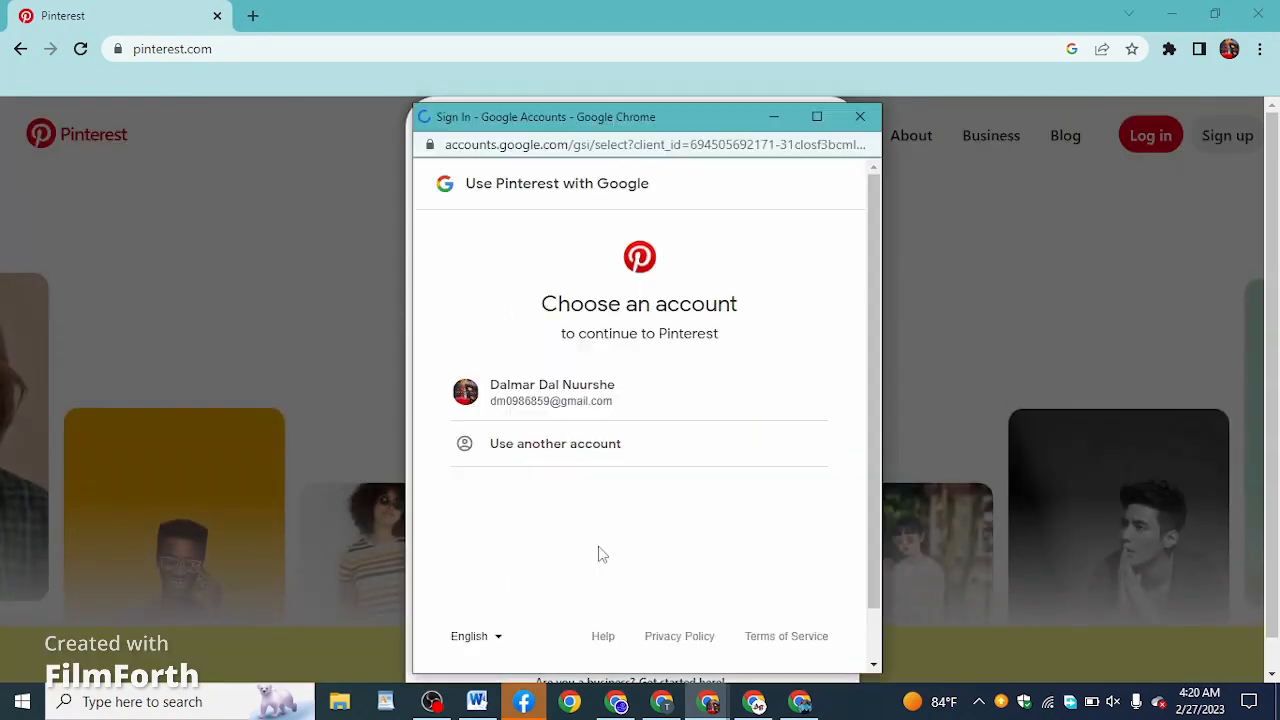
{"action": "left_click", "coordinate": [561, 400]}
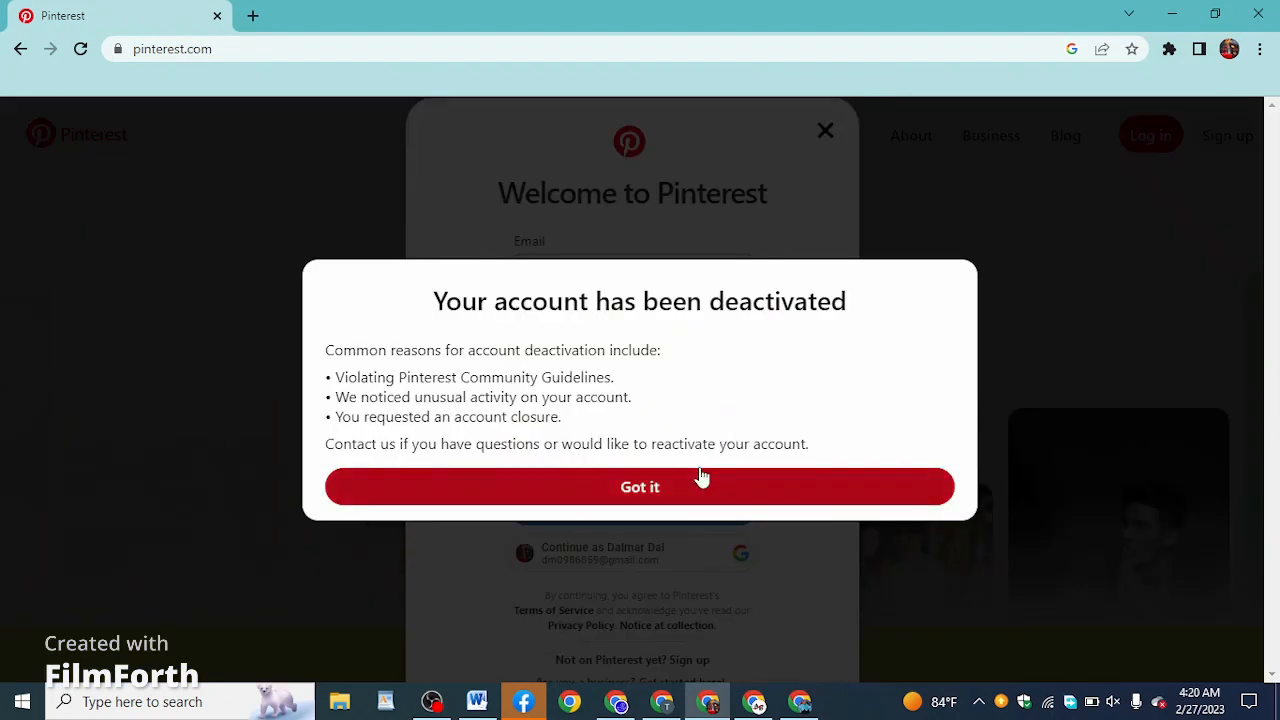